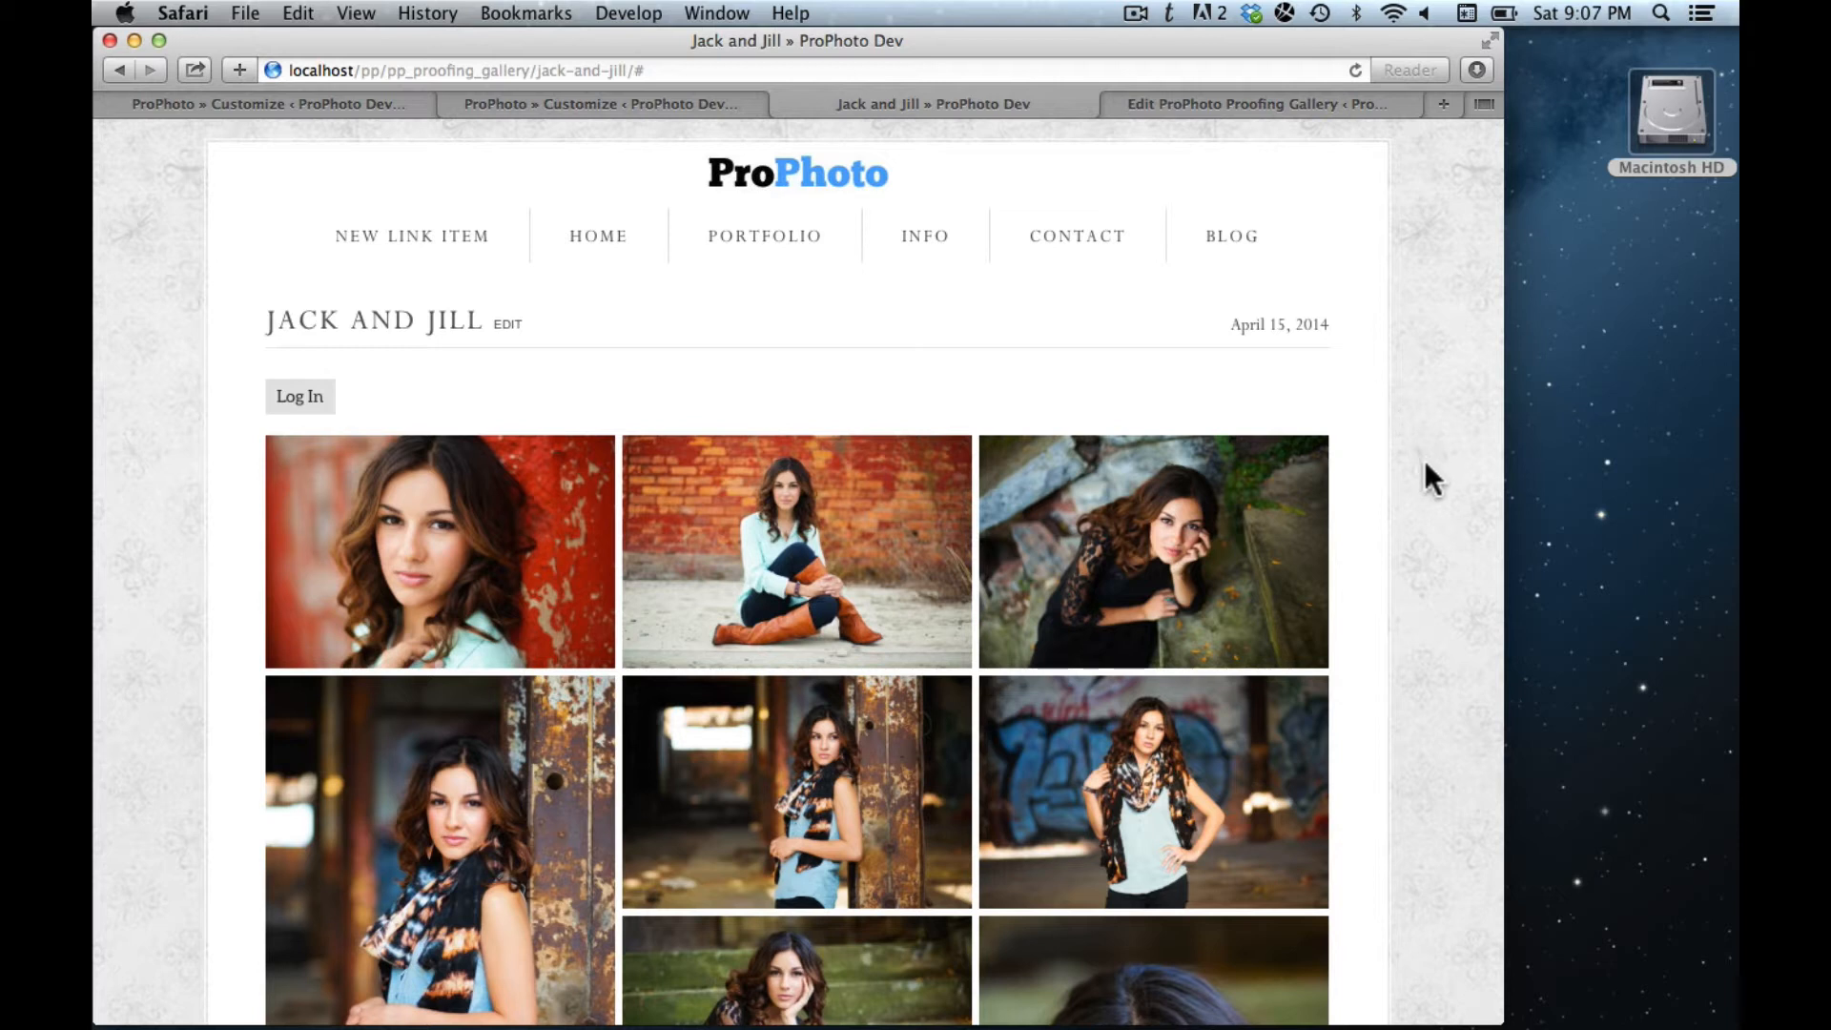
- Open the third Jack and Jill photo full-window, mark it as a favourite, and start adding it to the cart
scroll(1423, 460, "down", 5)
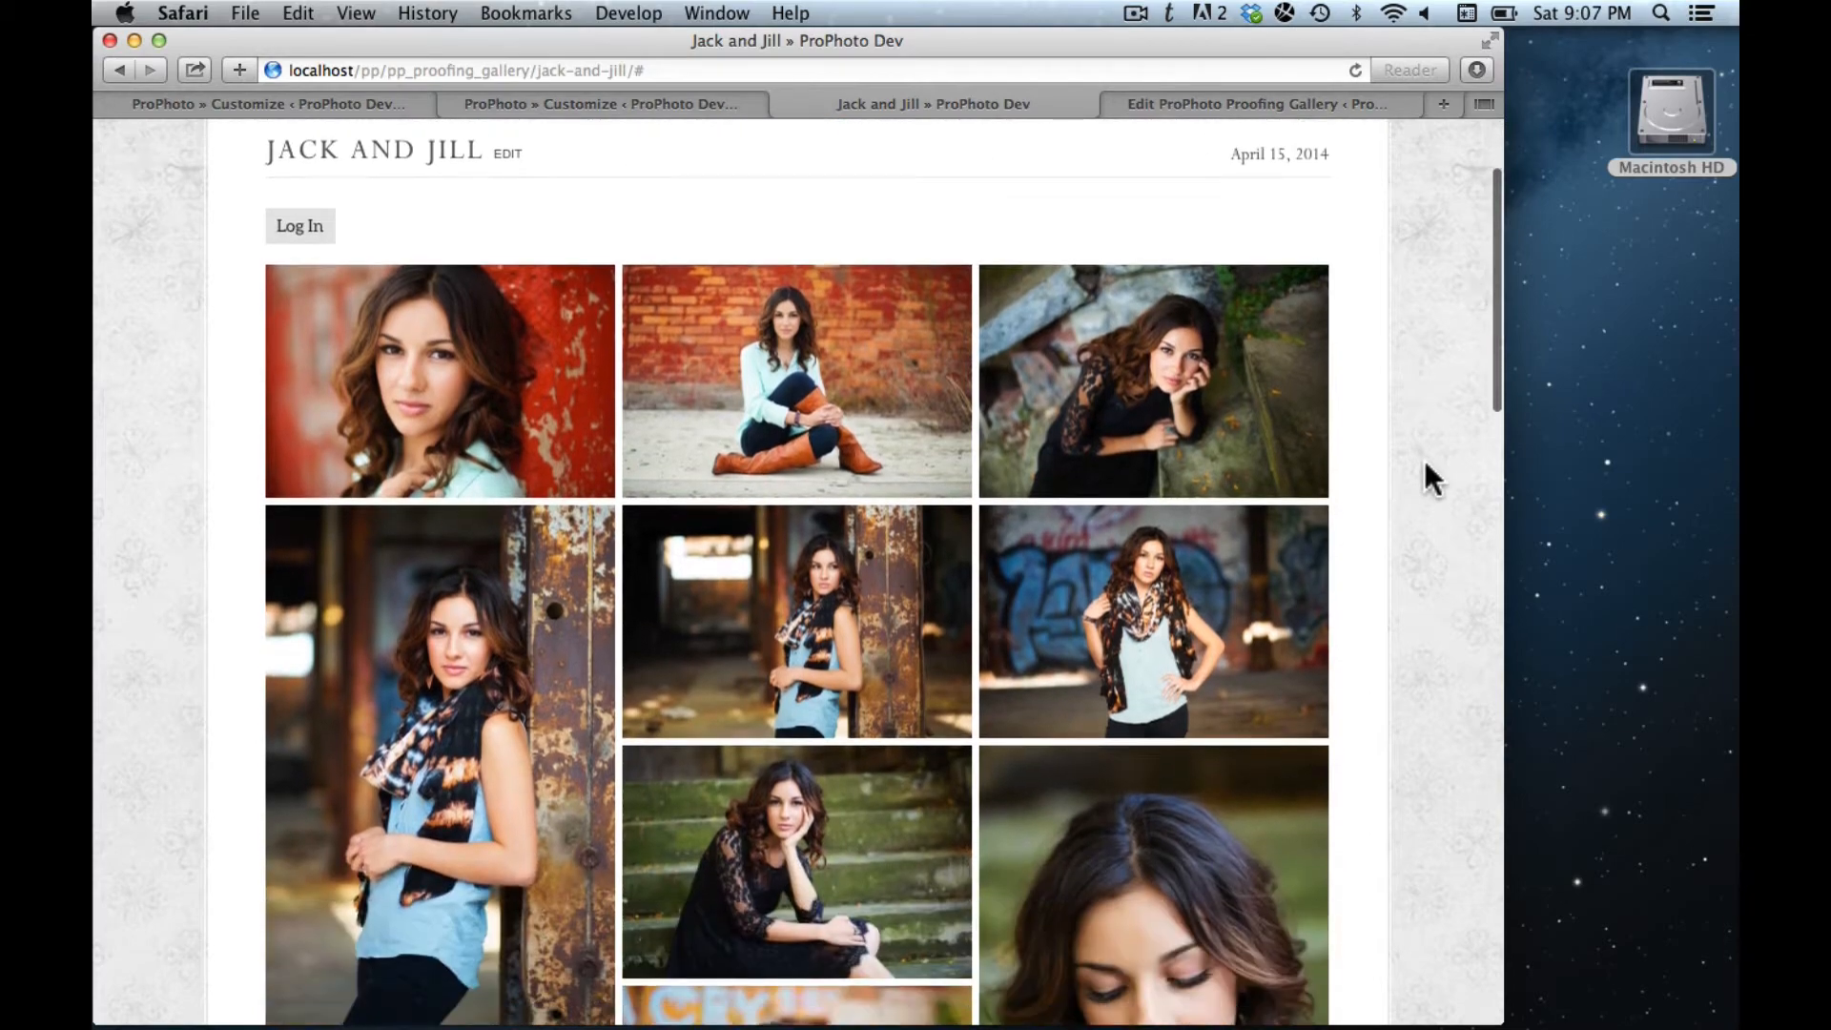
scroll(1423, 460, "down", 13)
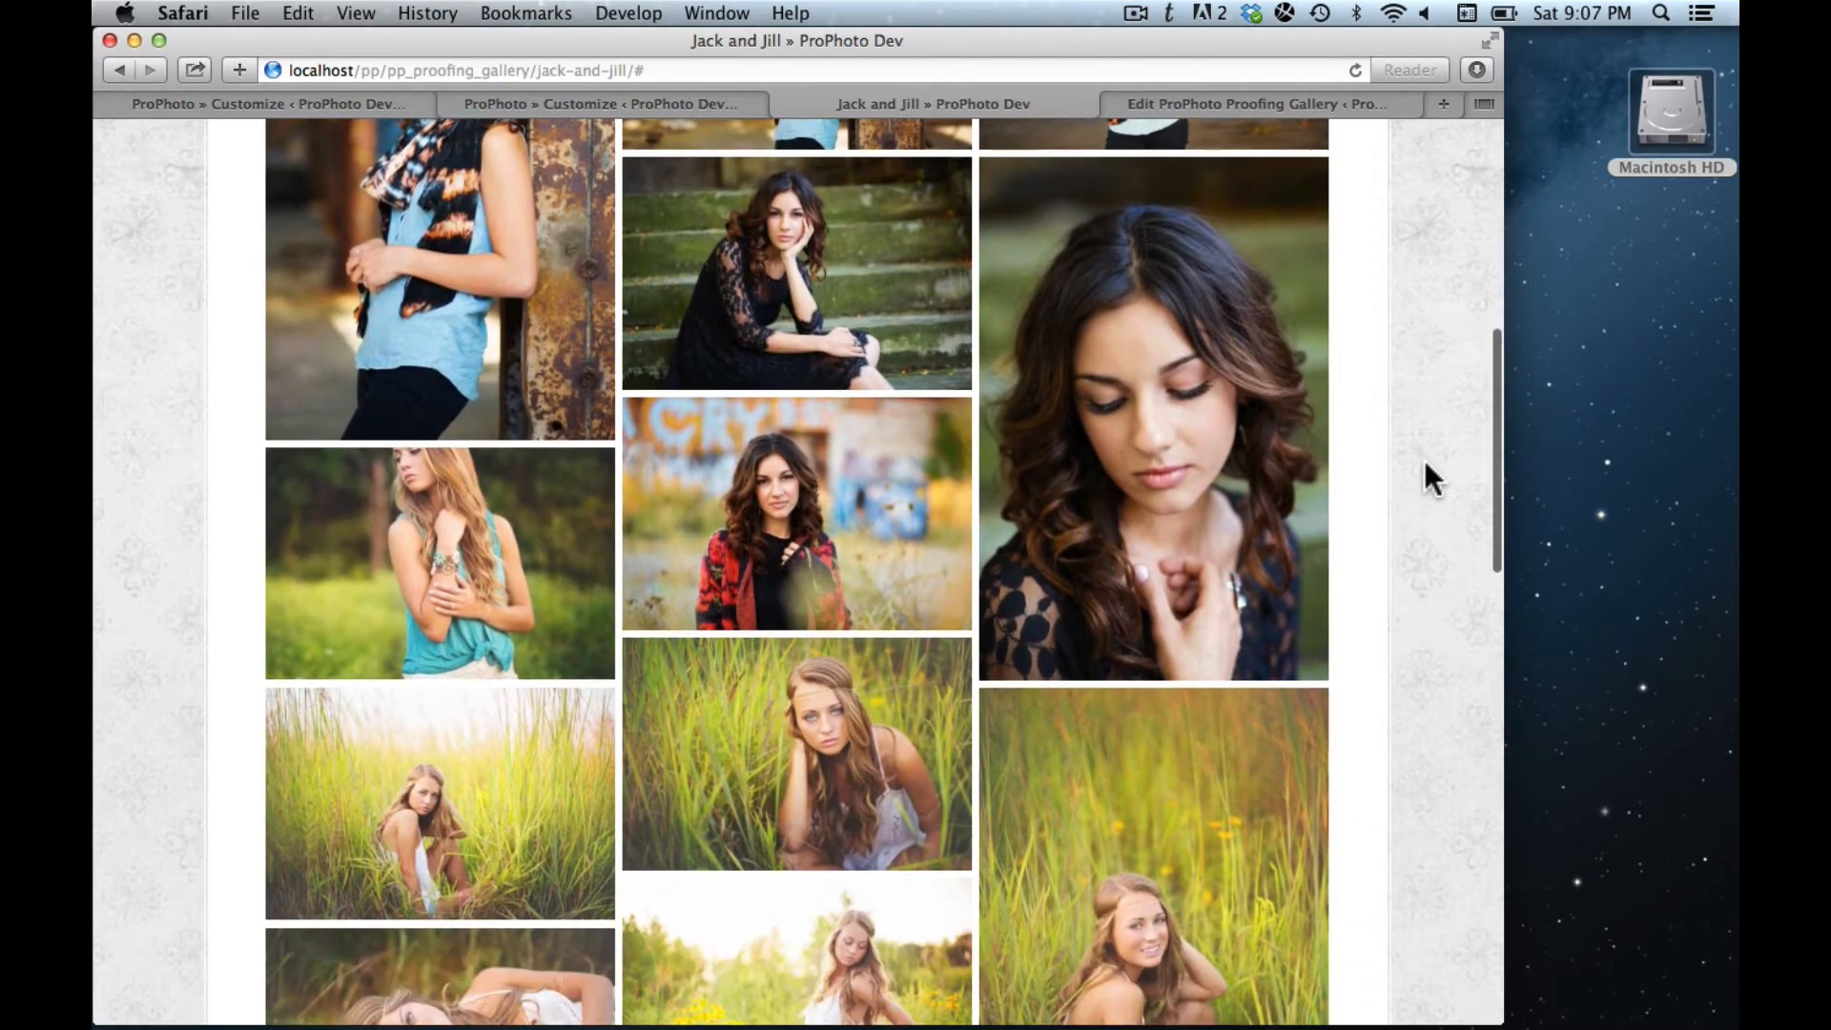
scroll(1423, 460, "up", 18)
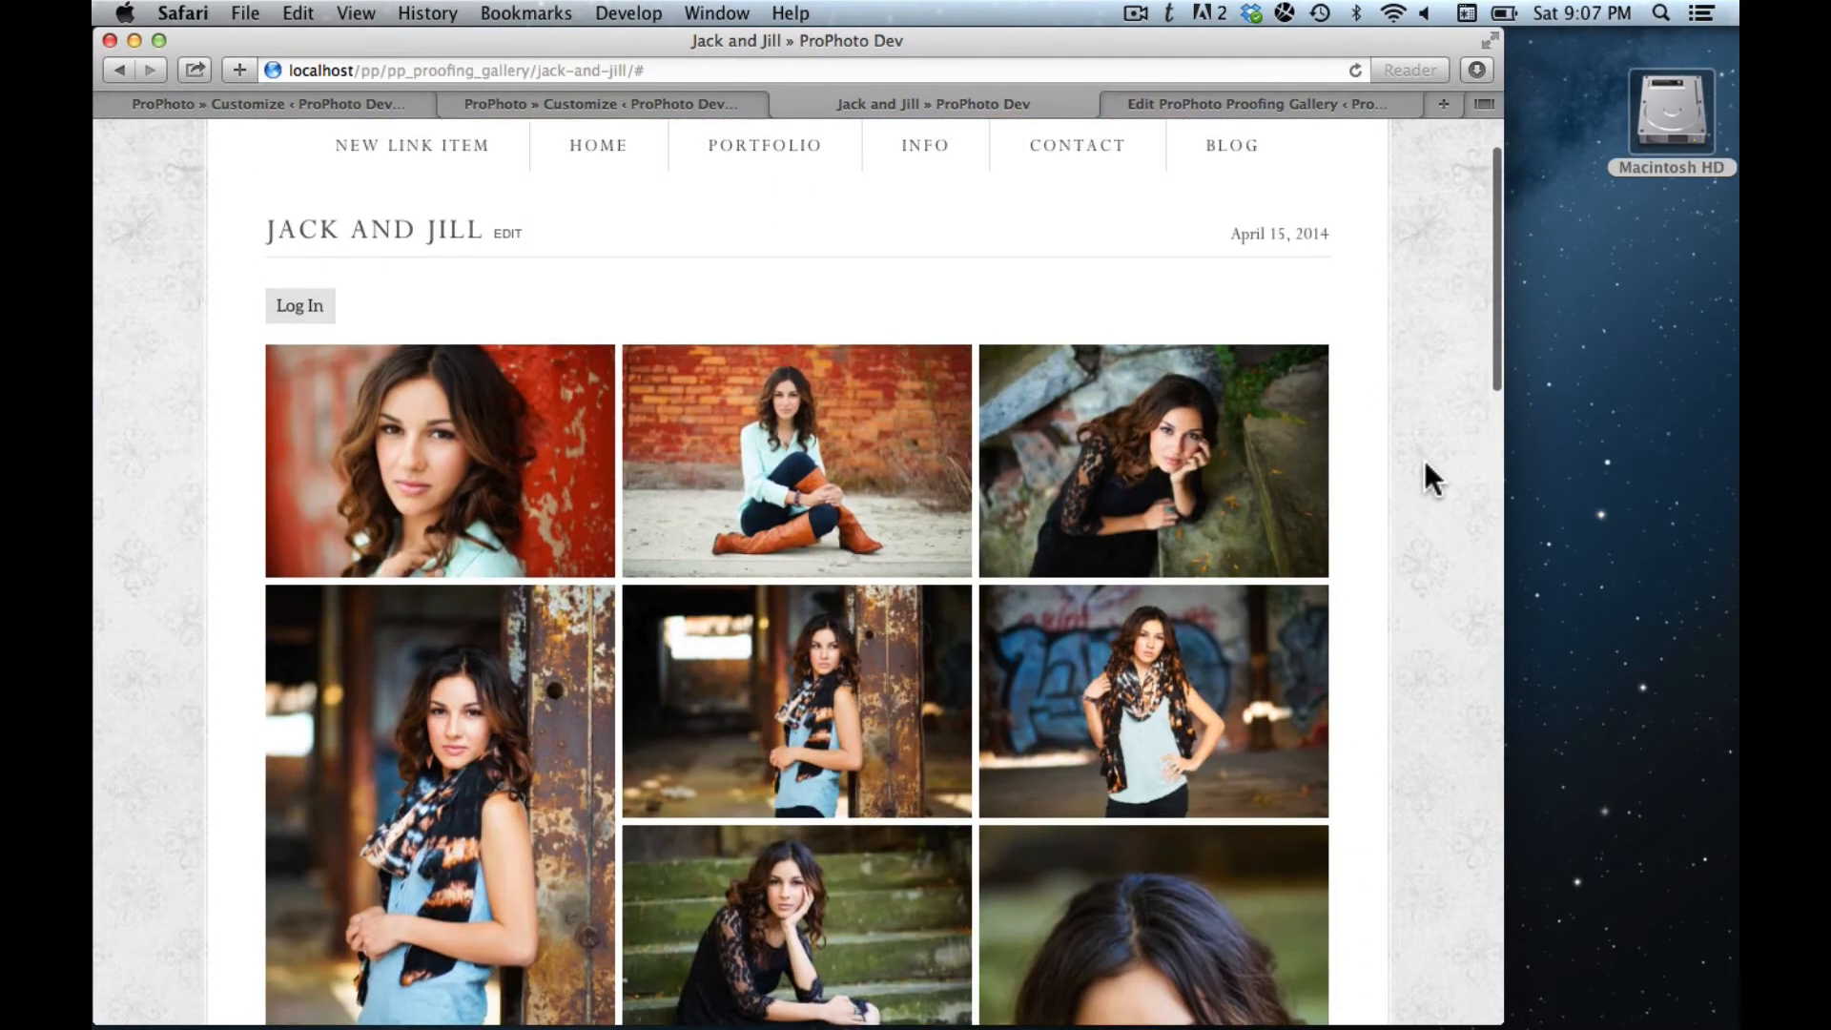
left_click(750, 439)
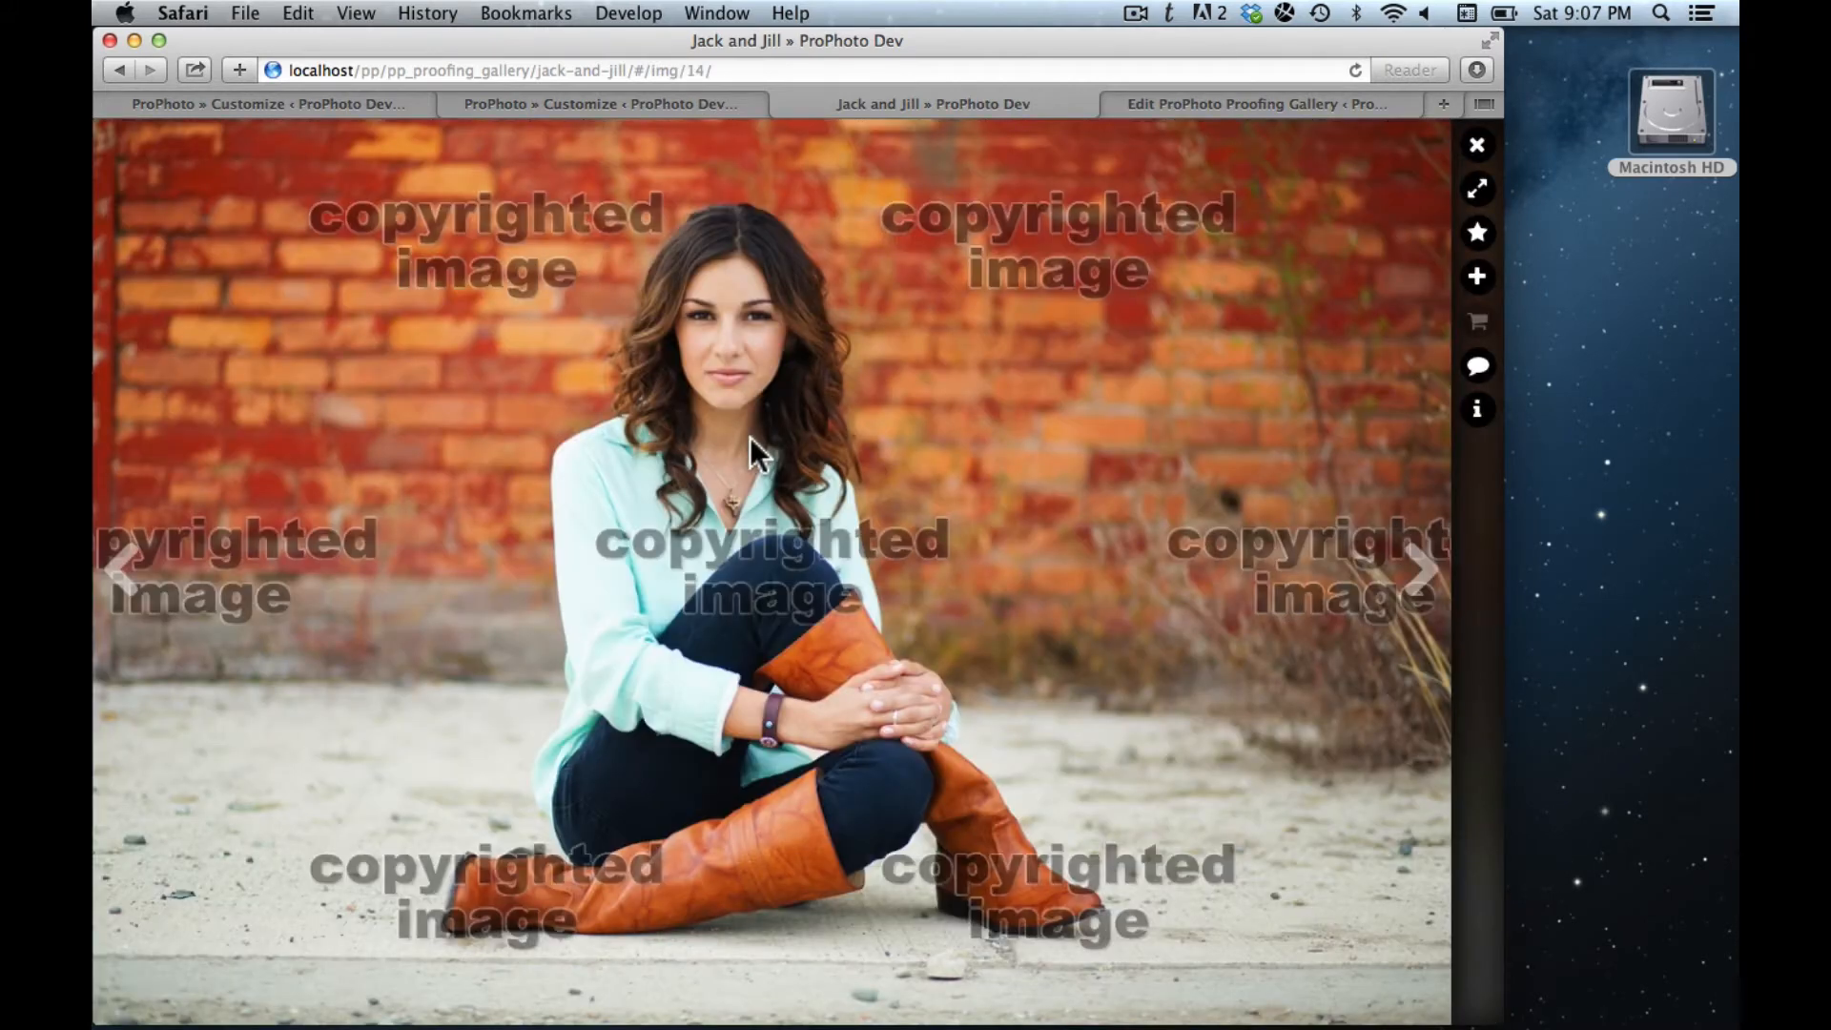
key("Right")
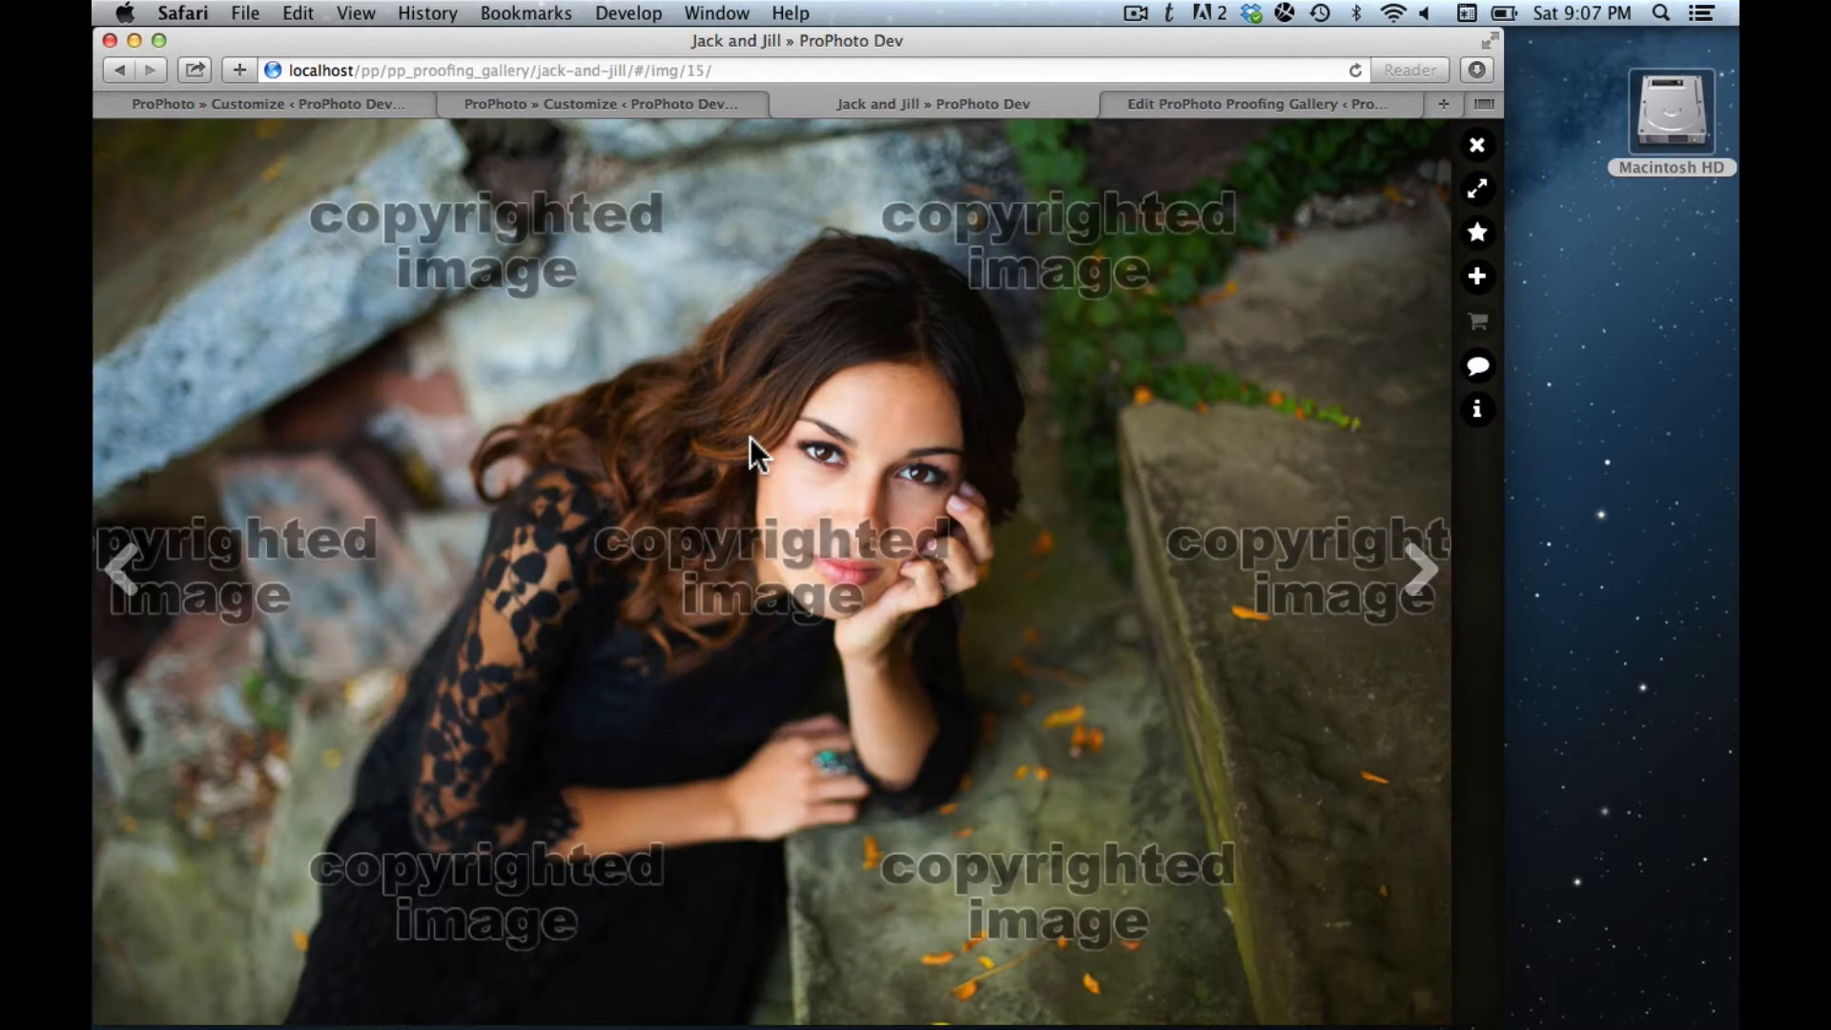
left_click(1478, 413)
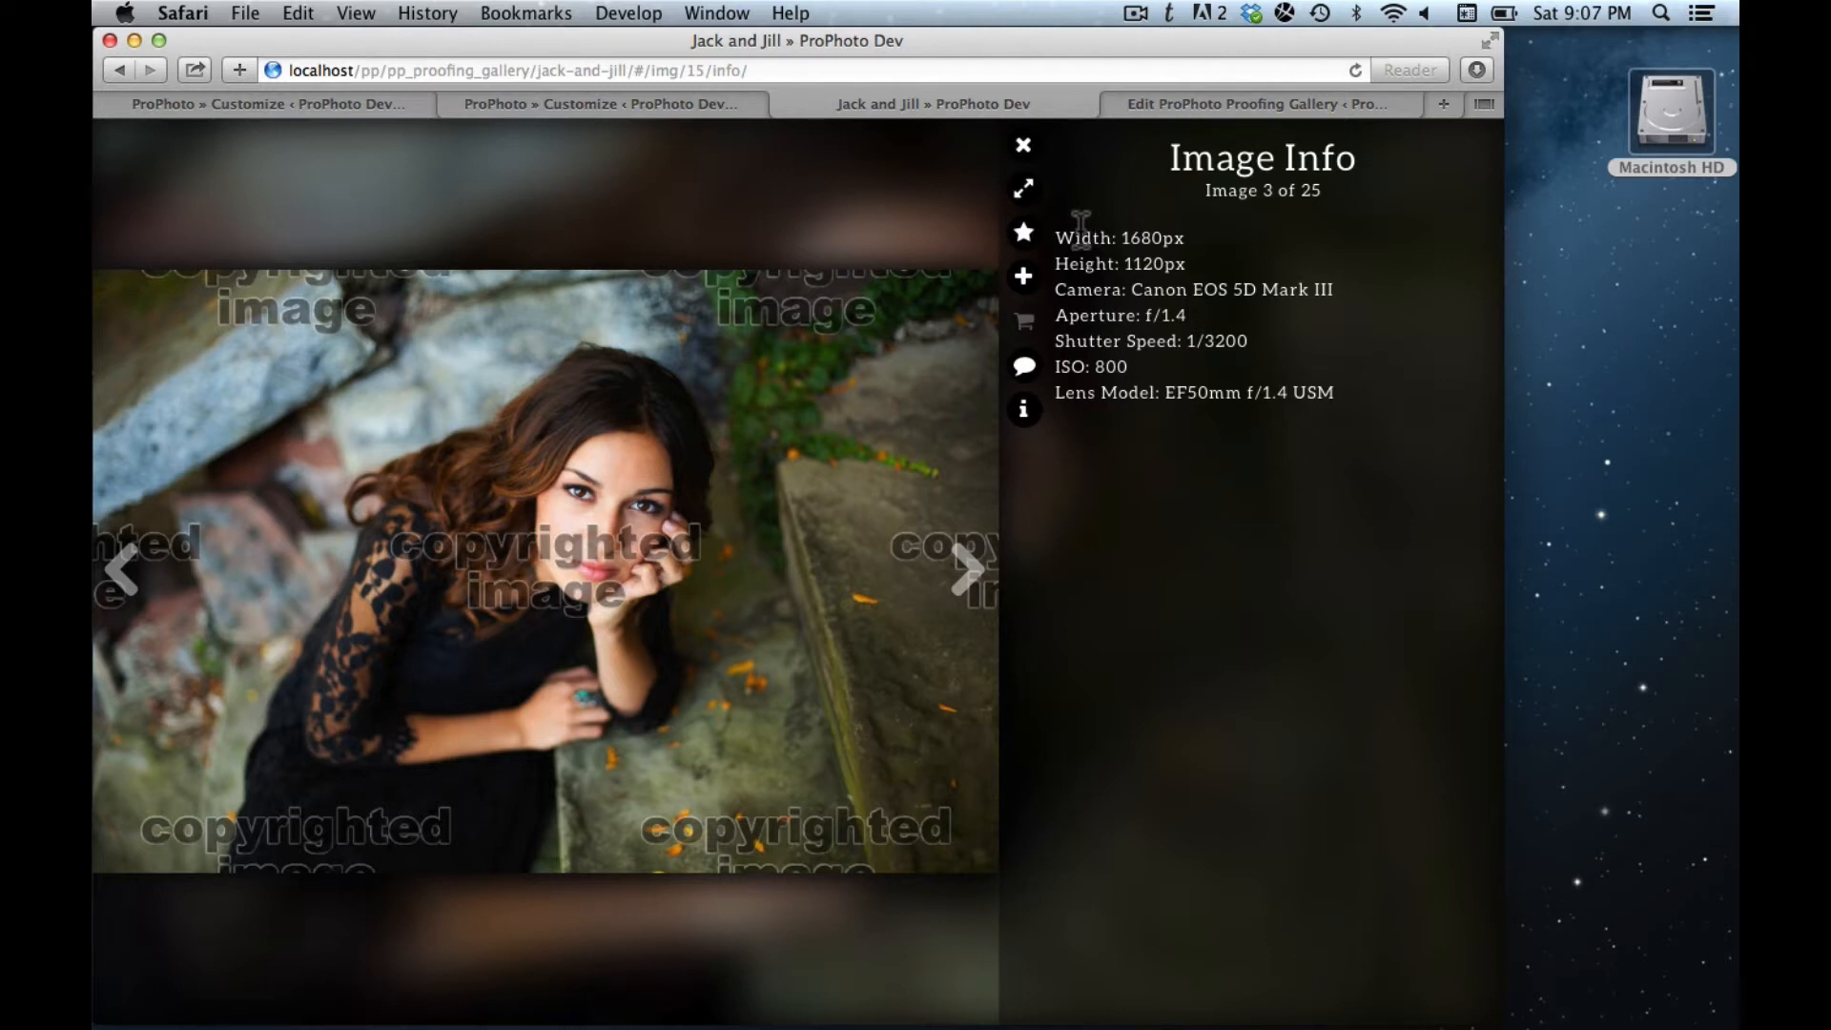
left_click(1026, 235)
left_click(1024, 278)
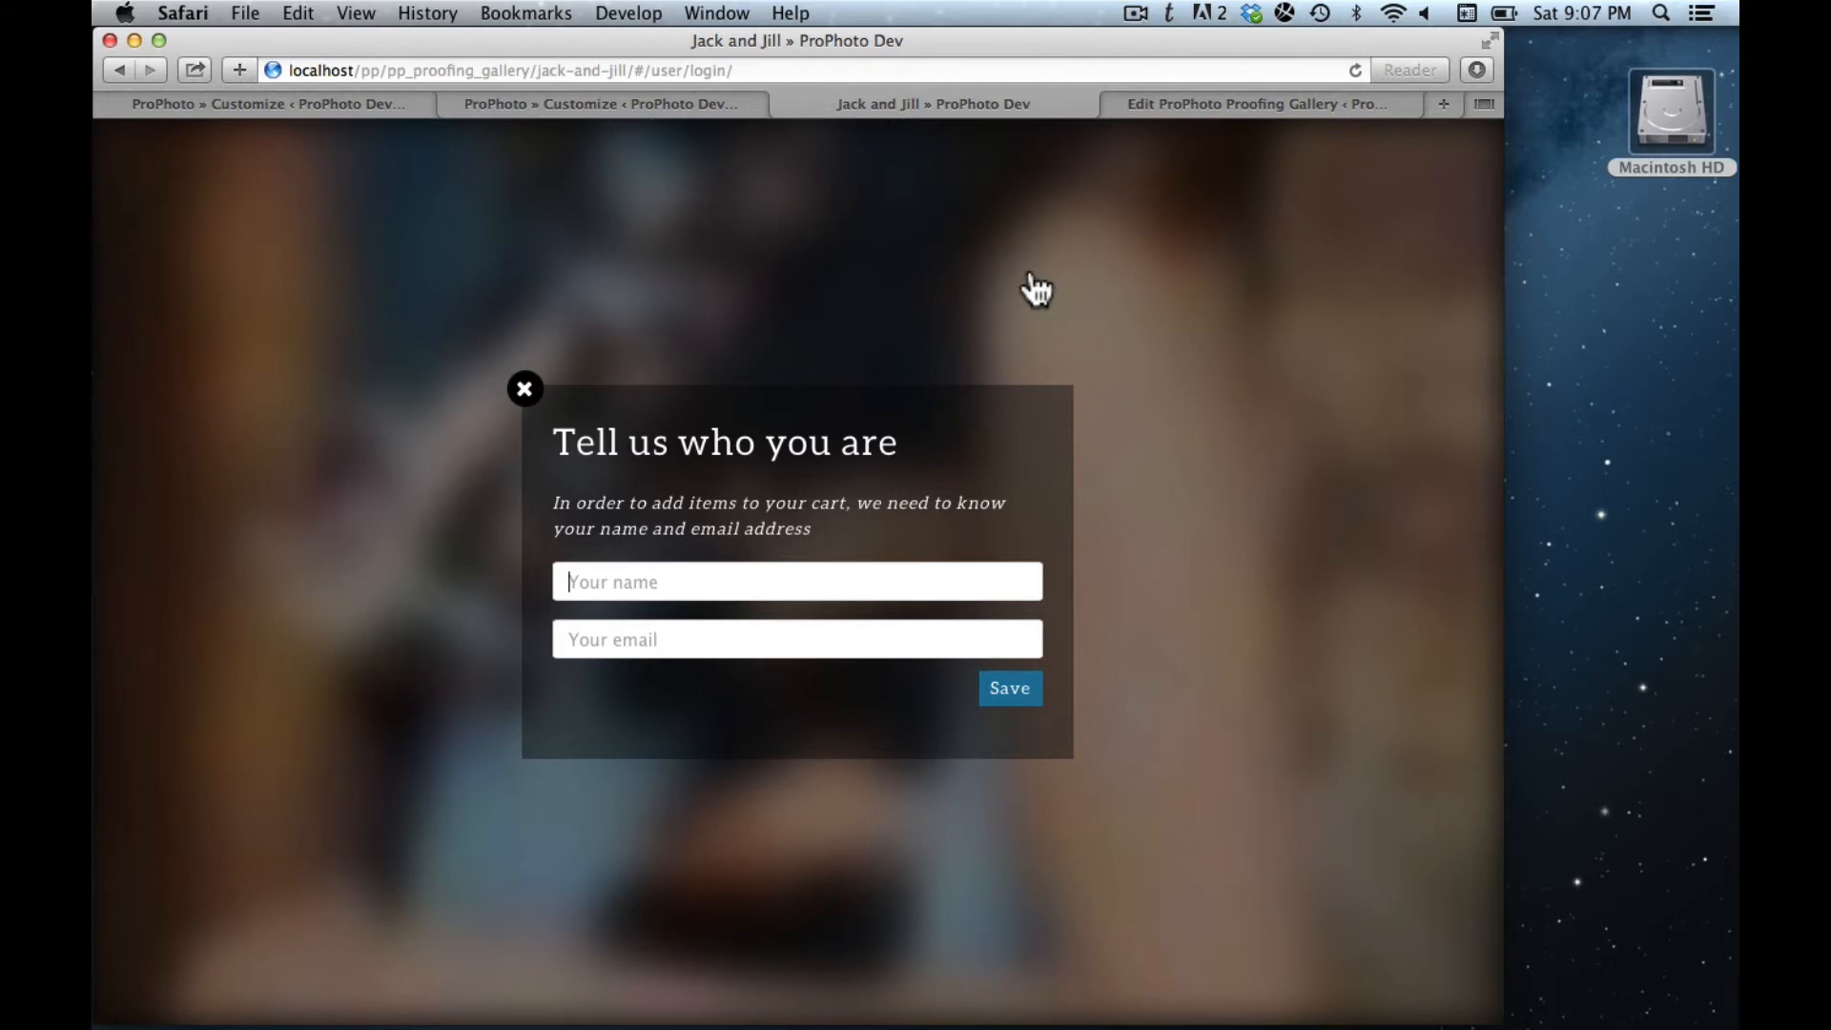
- Enter the visitor's full name and e-mail address in the identification form
key("Tab")
type("foo.")
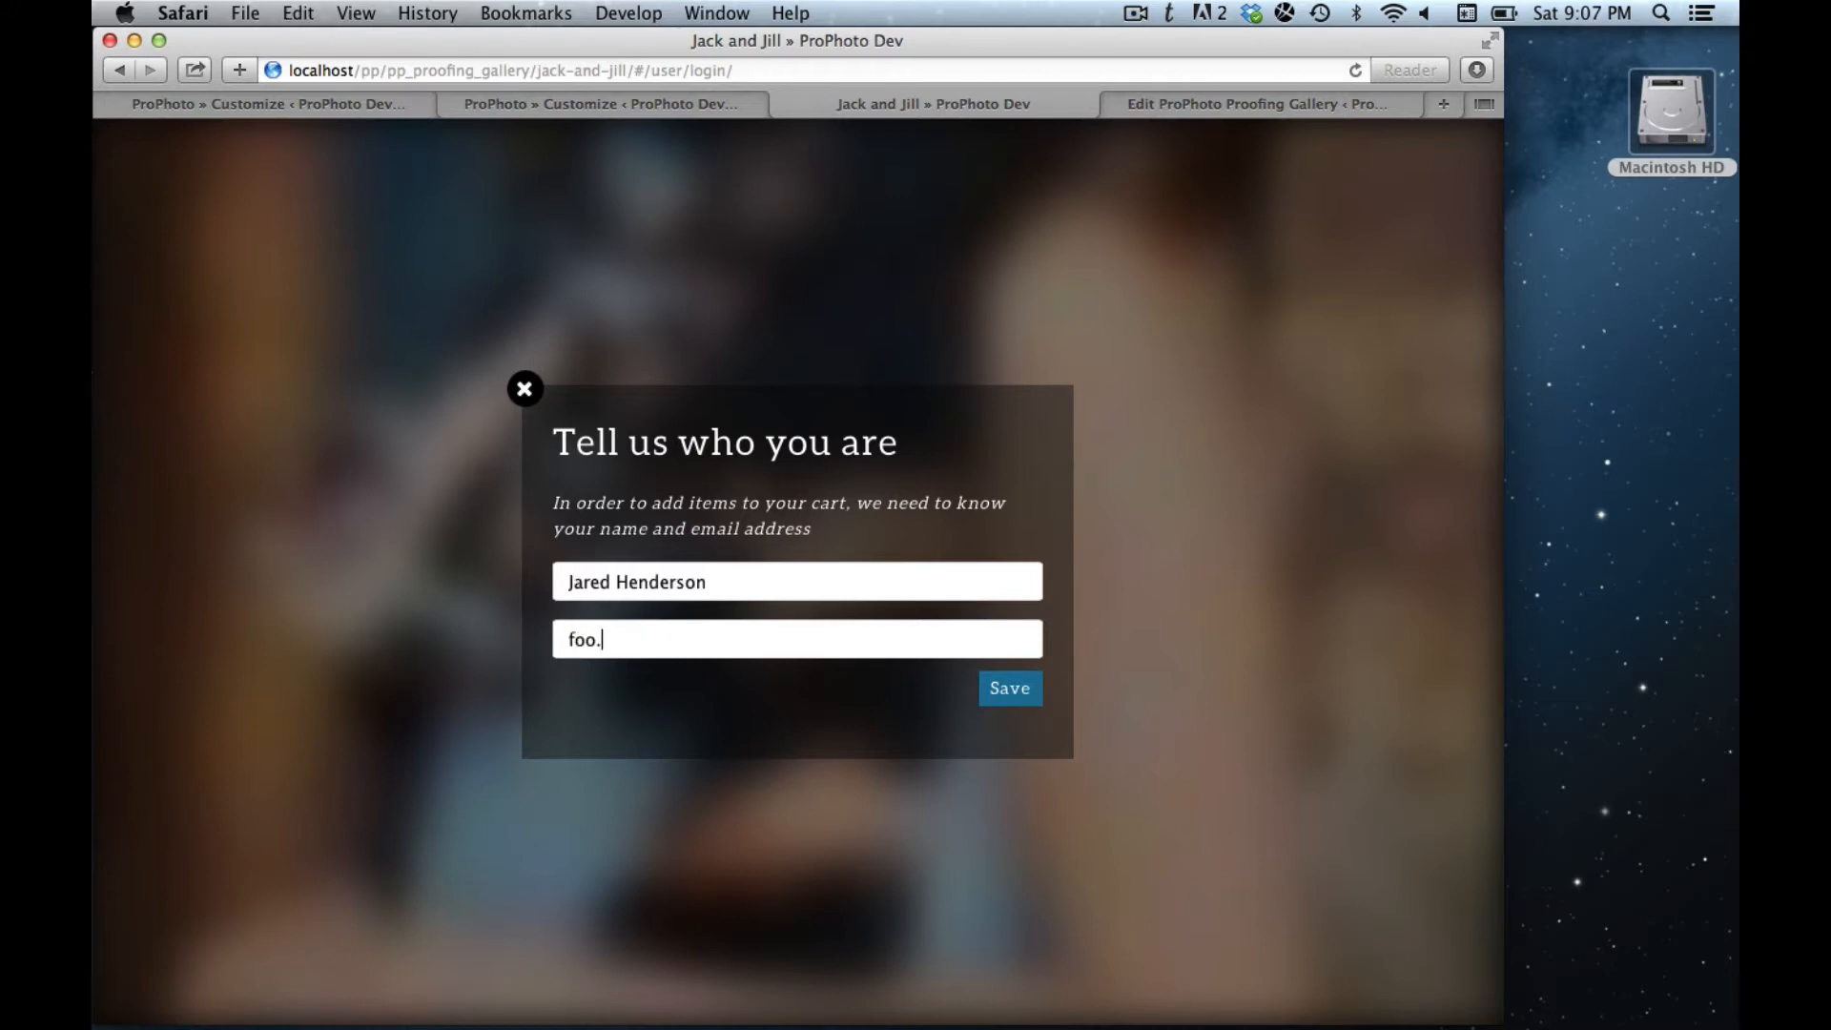
type("bar2@foobar.com")
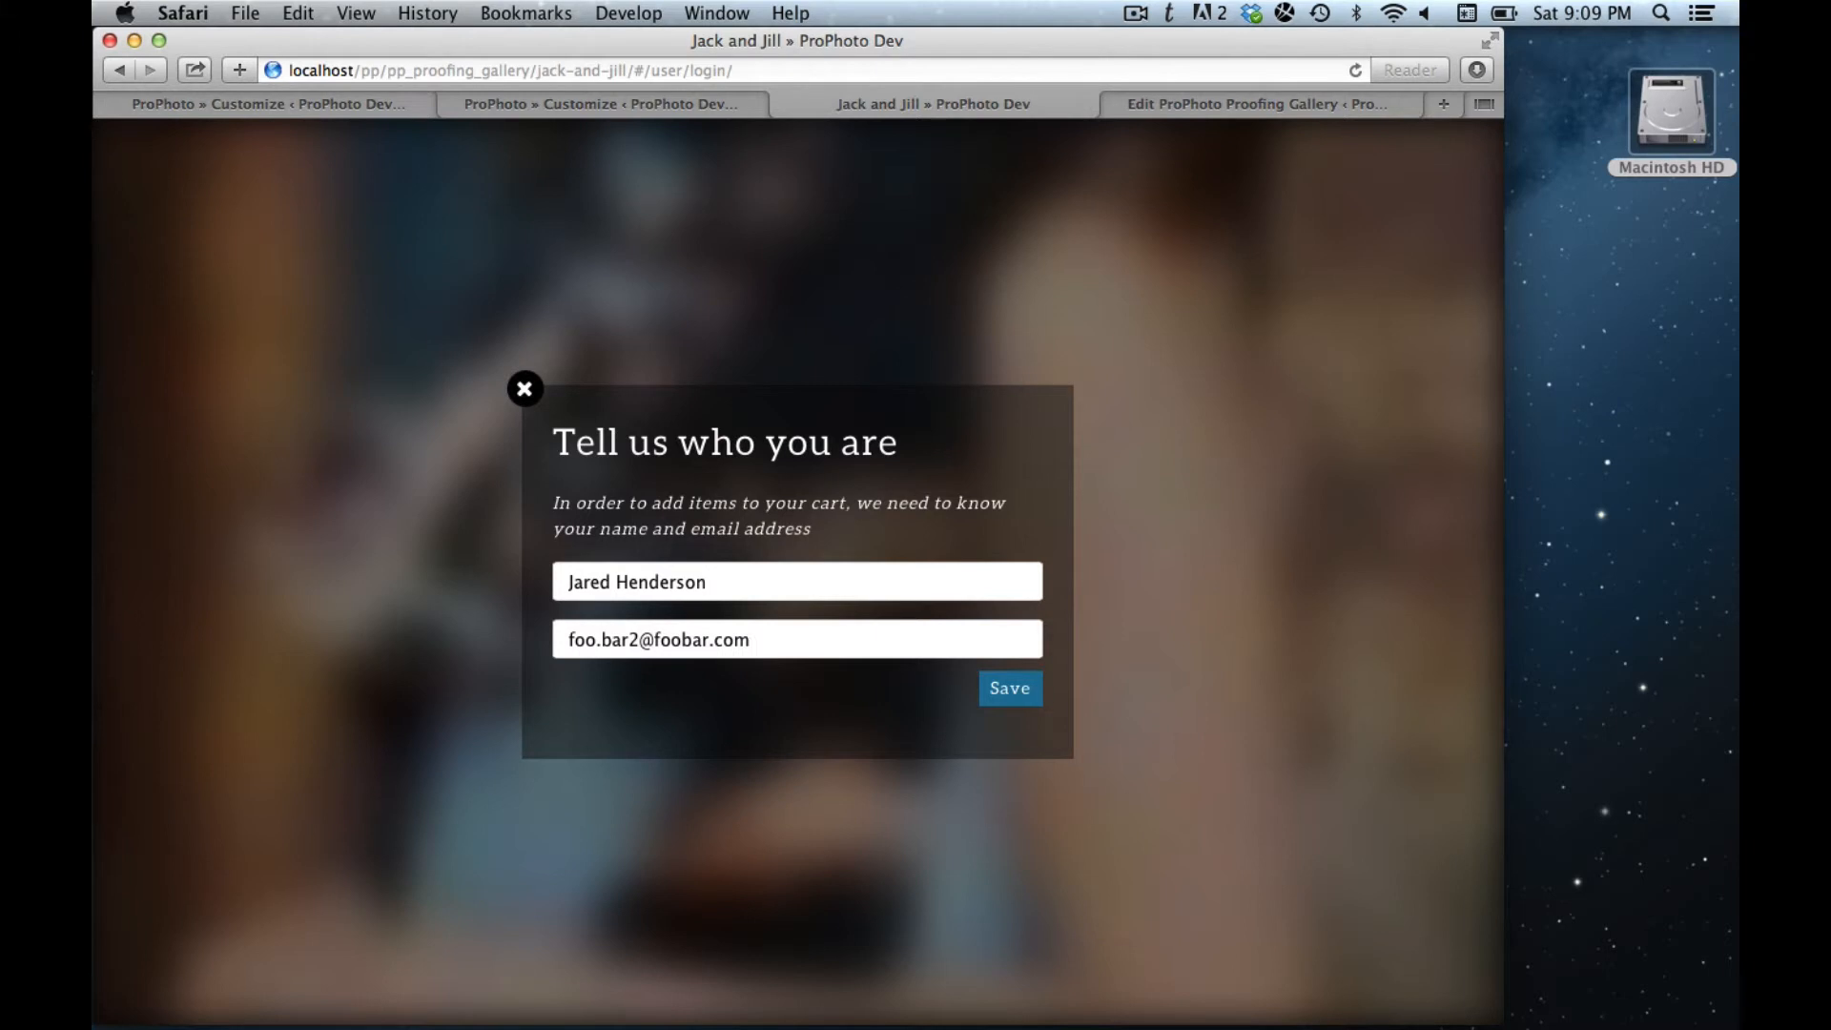
- Save the visitor details, add one 5x7 print to the cart, and check the $11.00 cart
left_click(1011, 689)
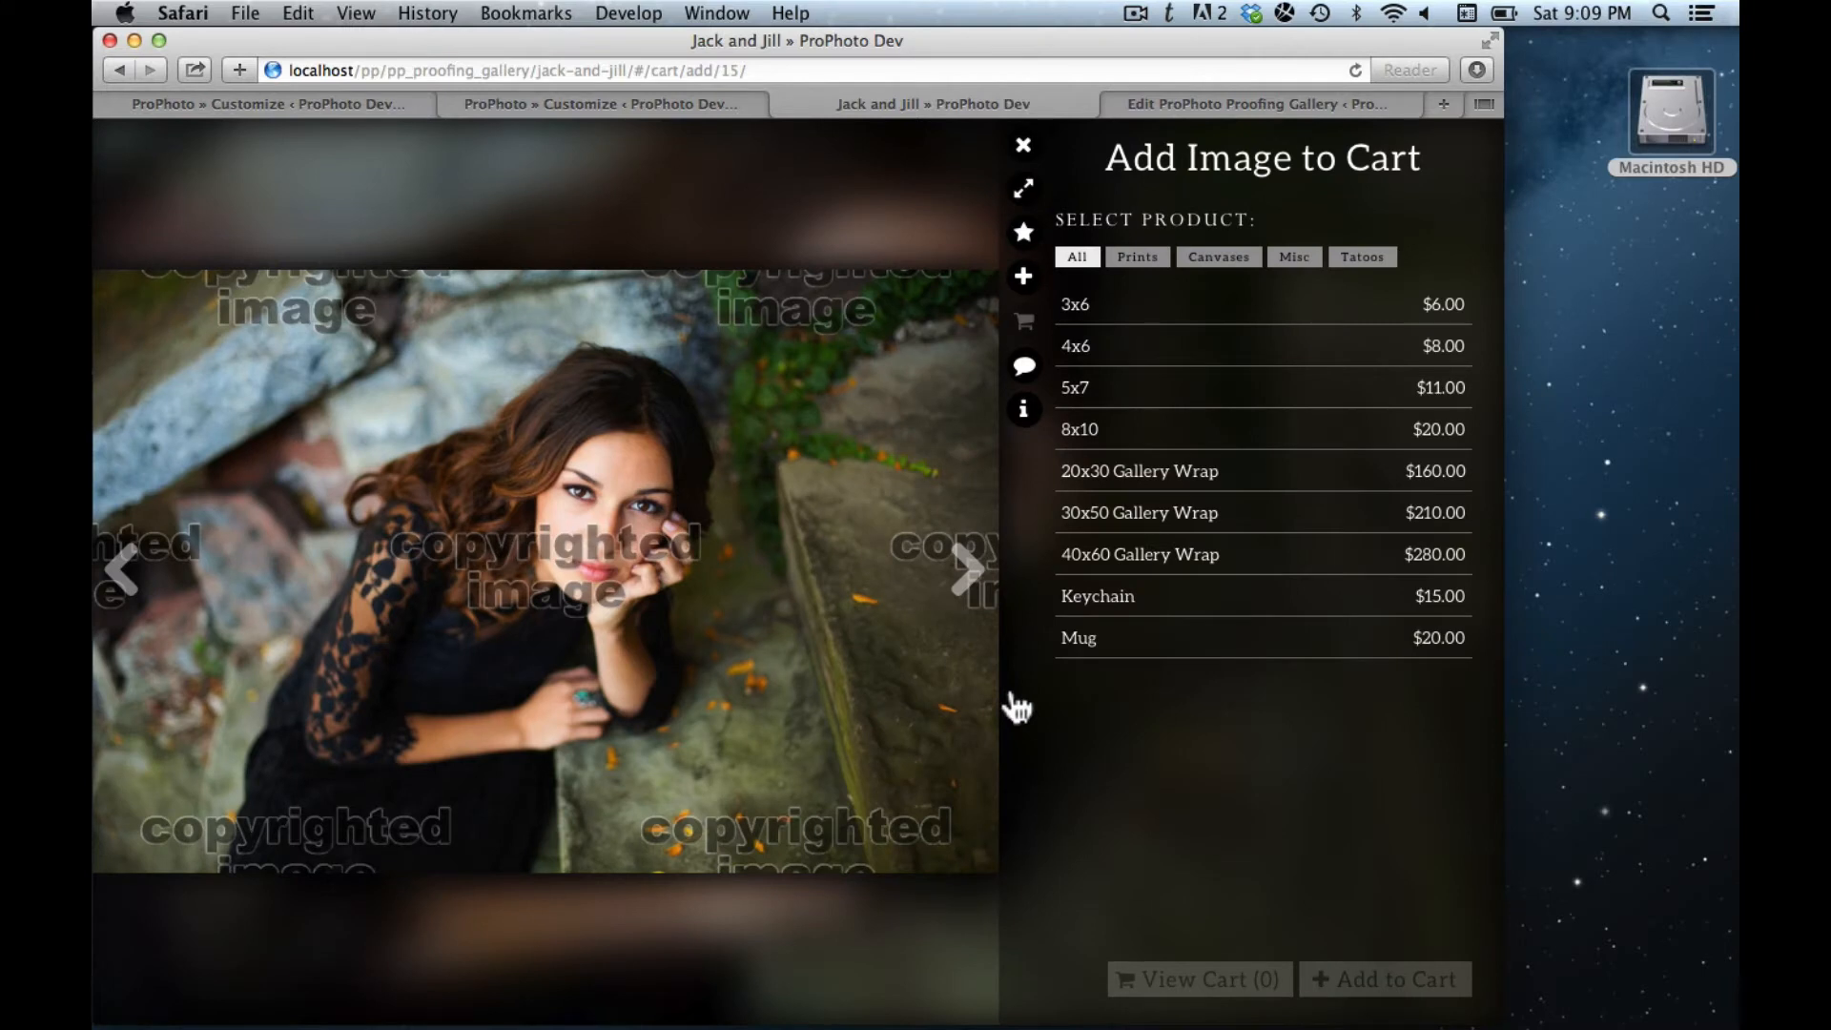
left_click(1187, 399)
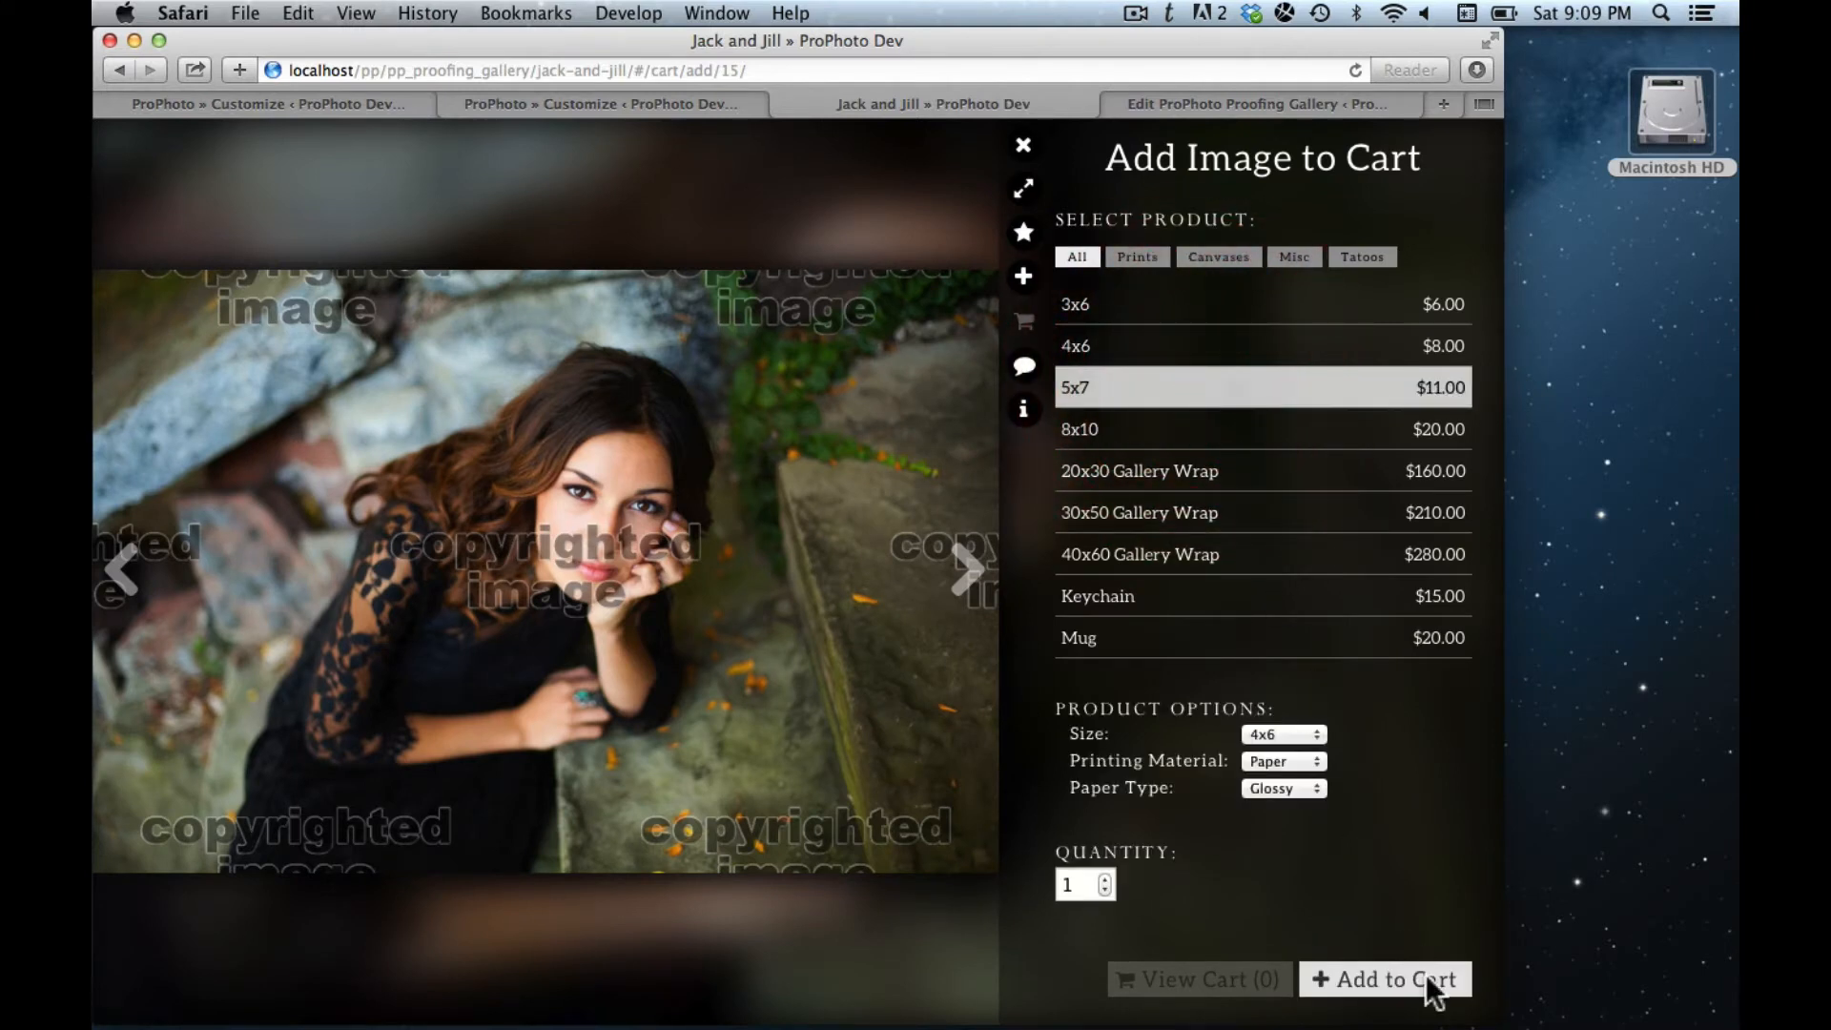
left_click(1385, 988)
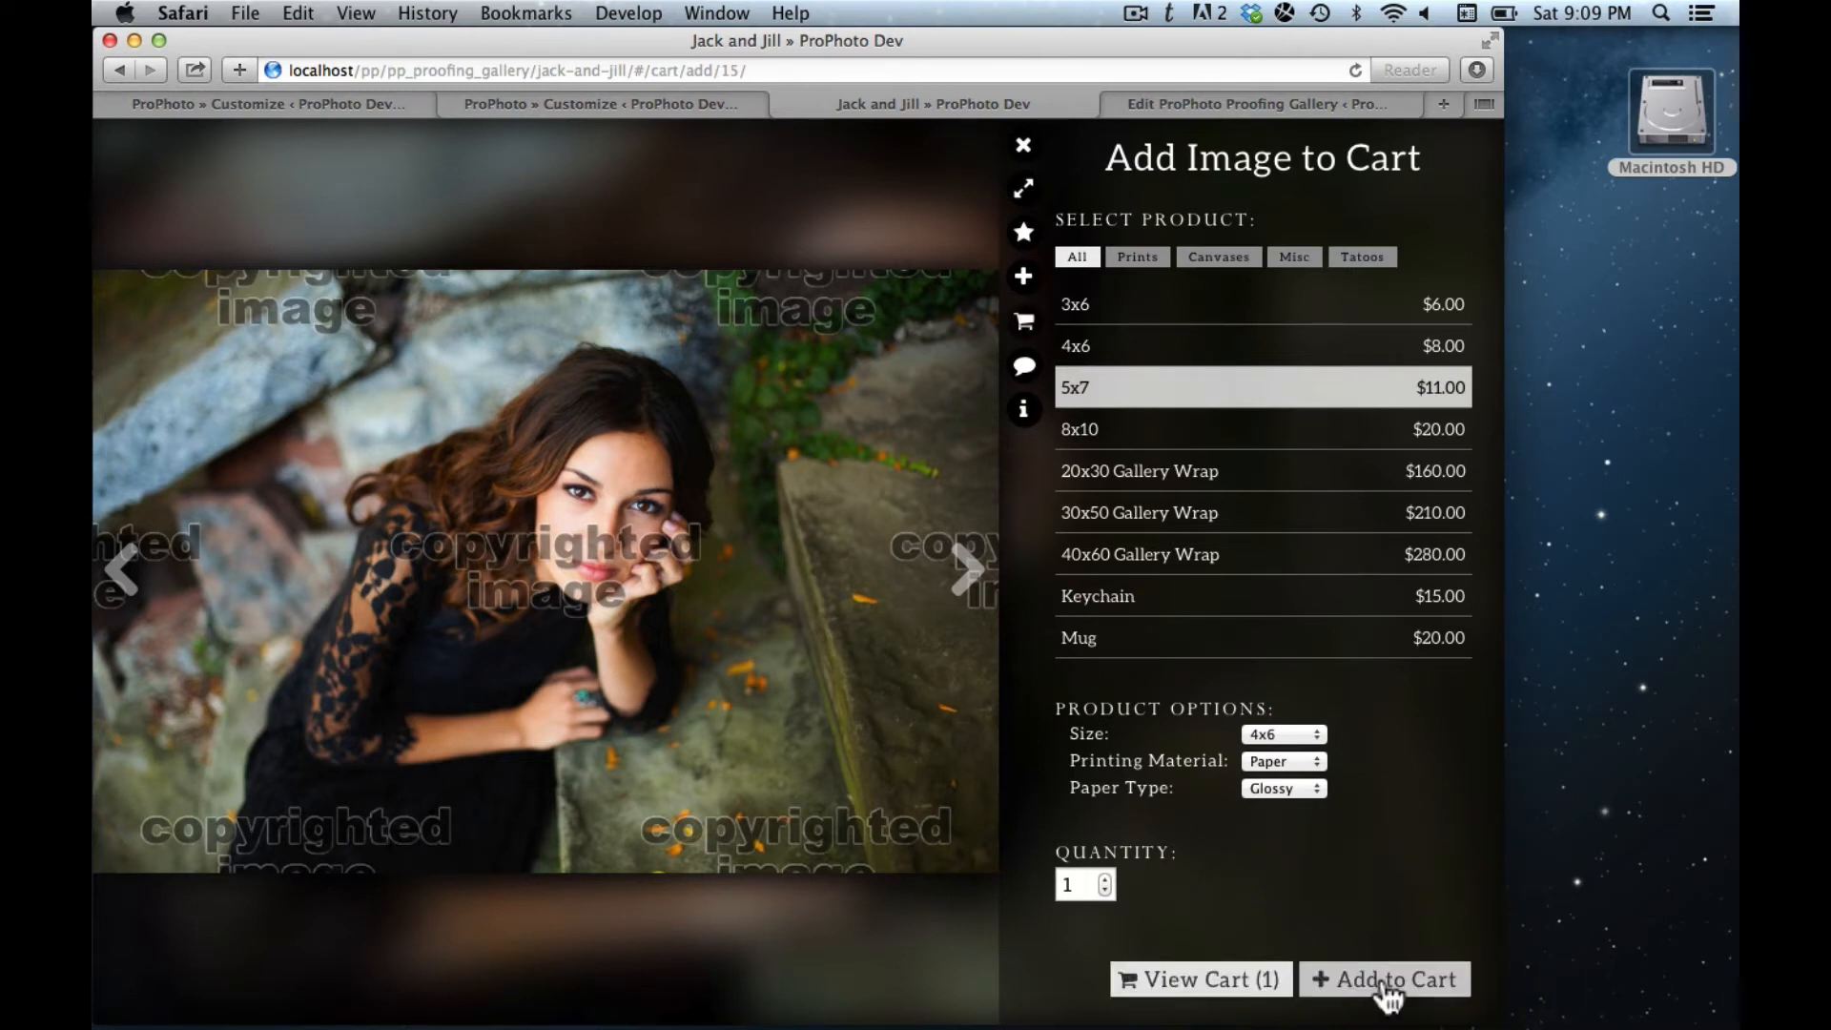
left_click(1247, 988)
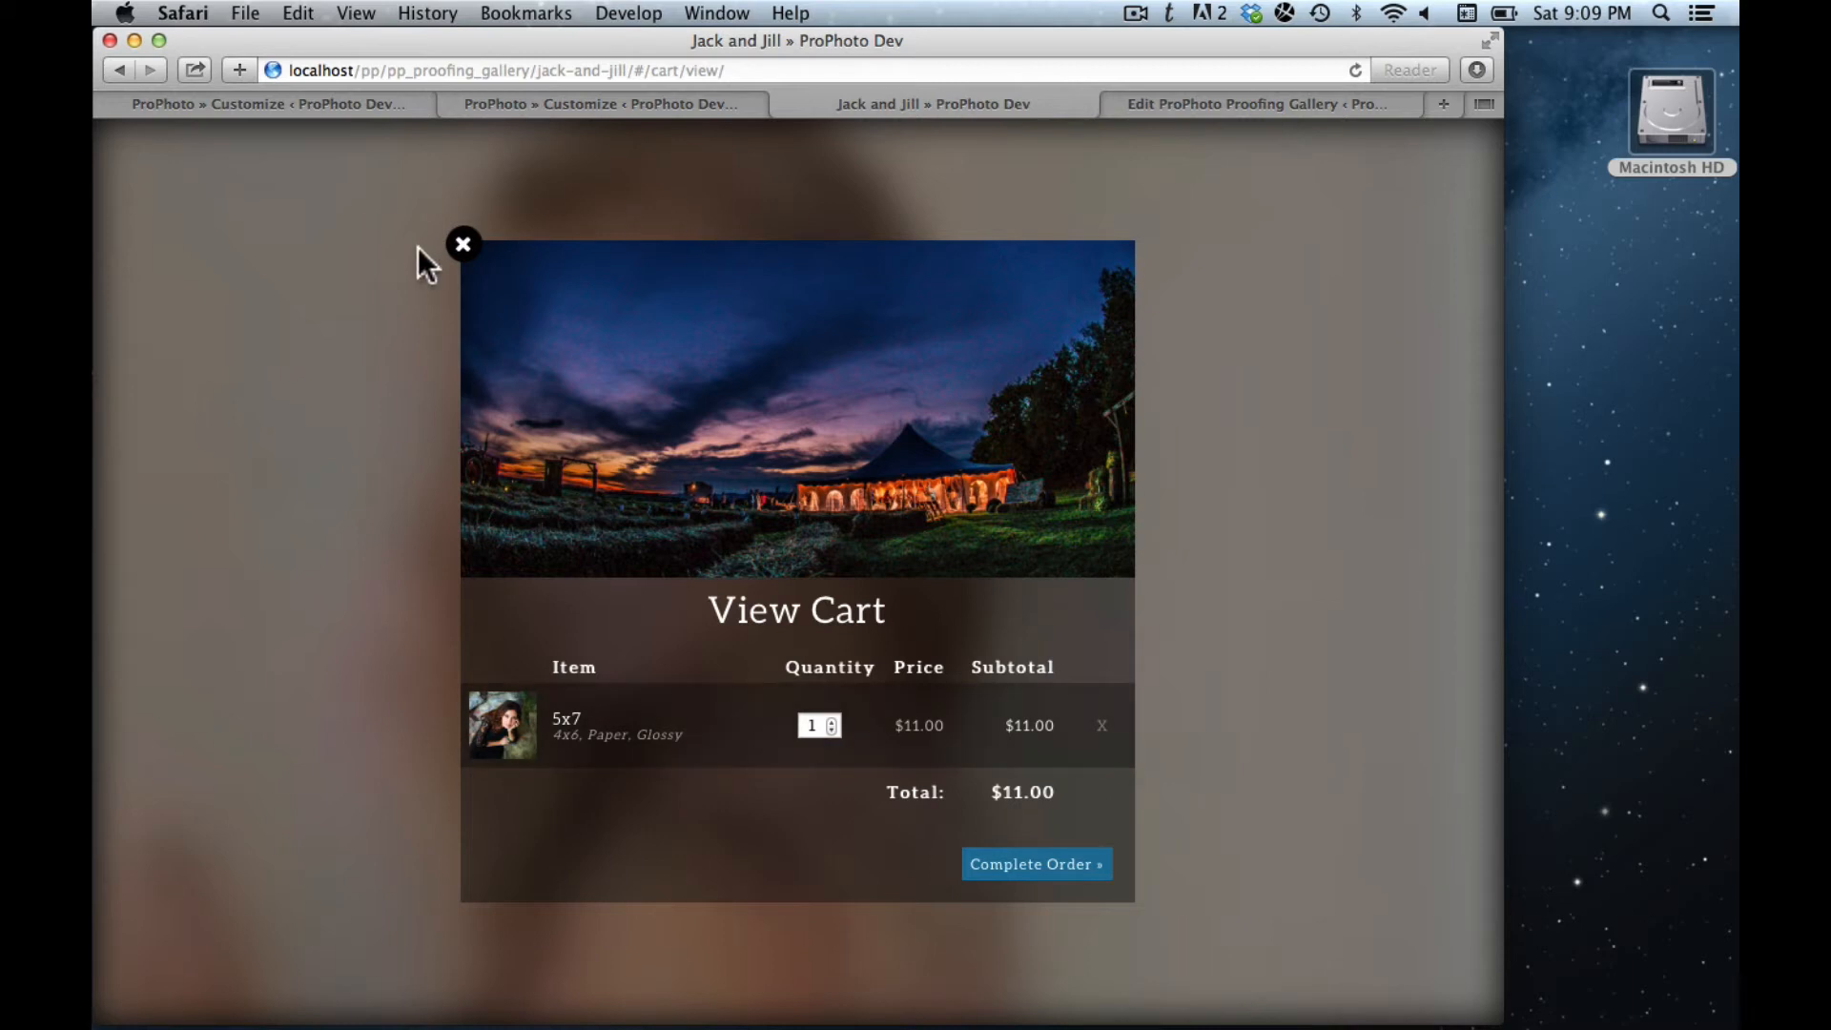
left_click(462, 245)
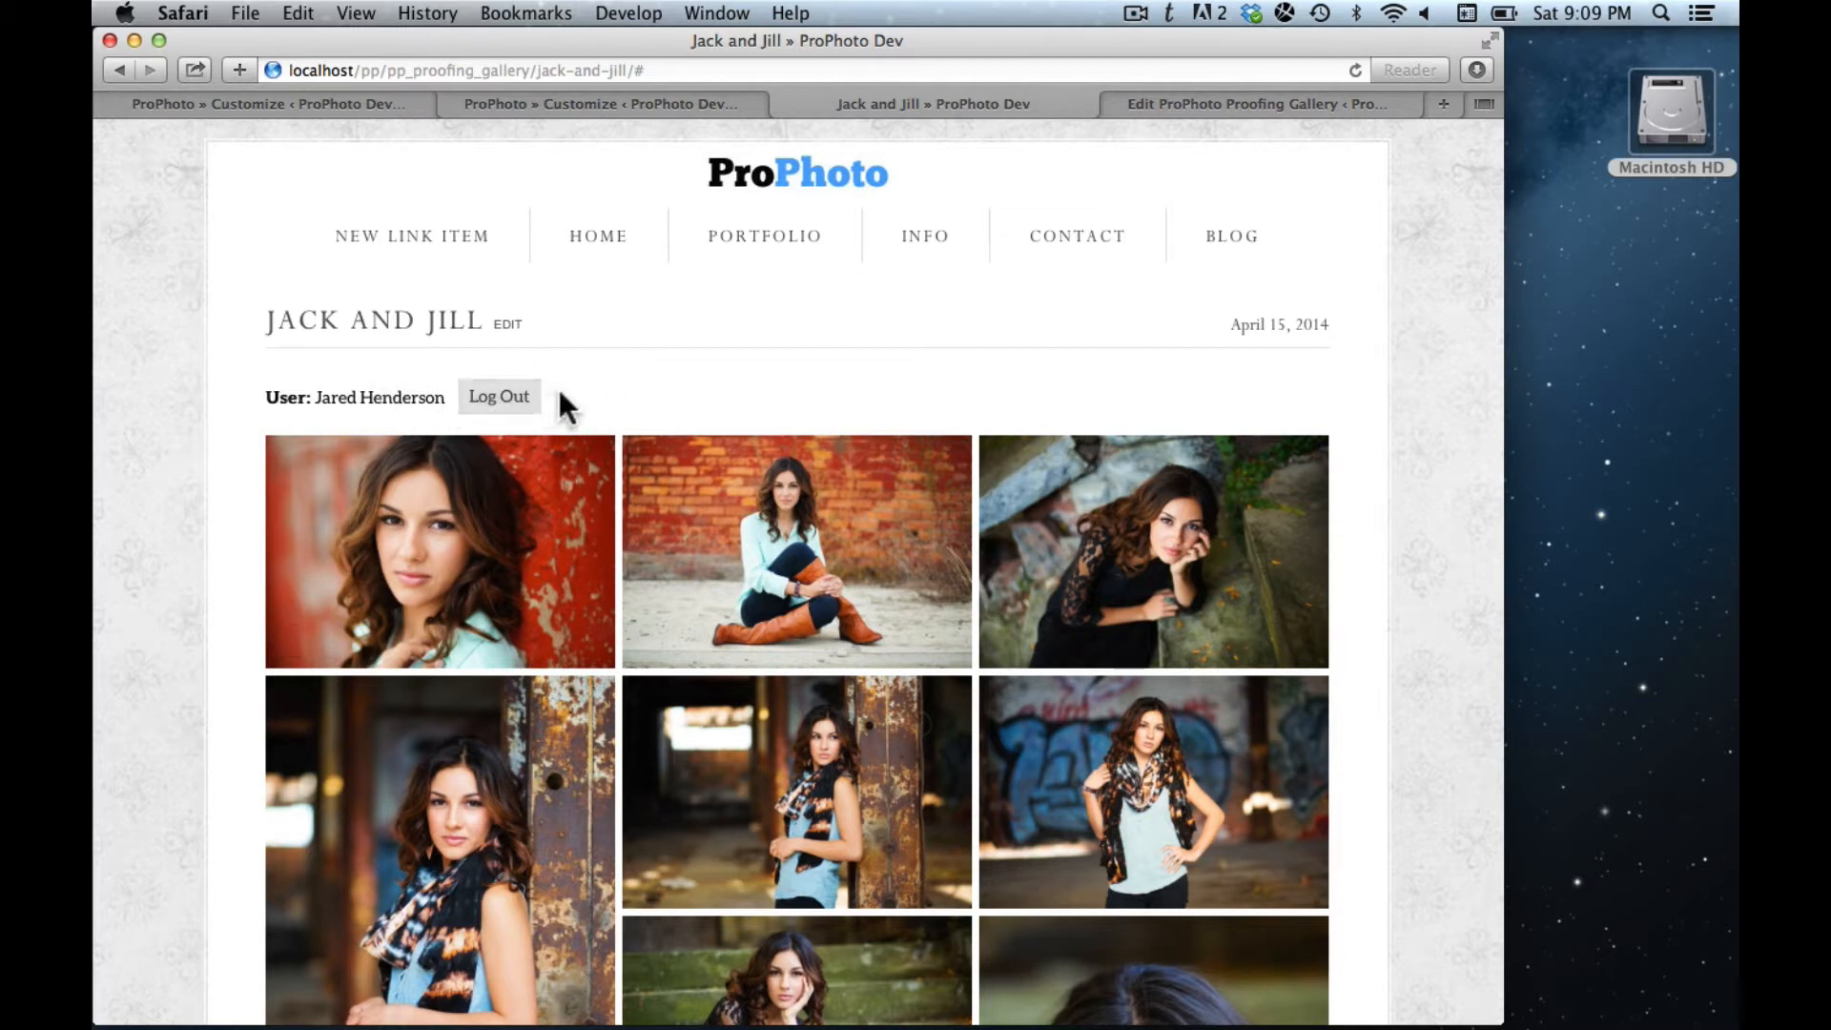
- Log the visitor out and briefly view the first photo
left_click(513, 407)
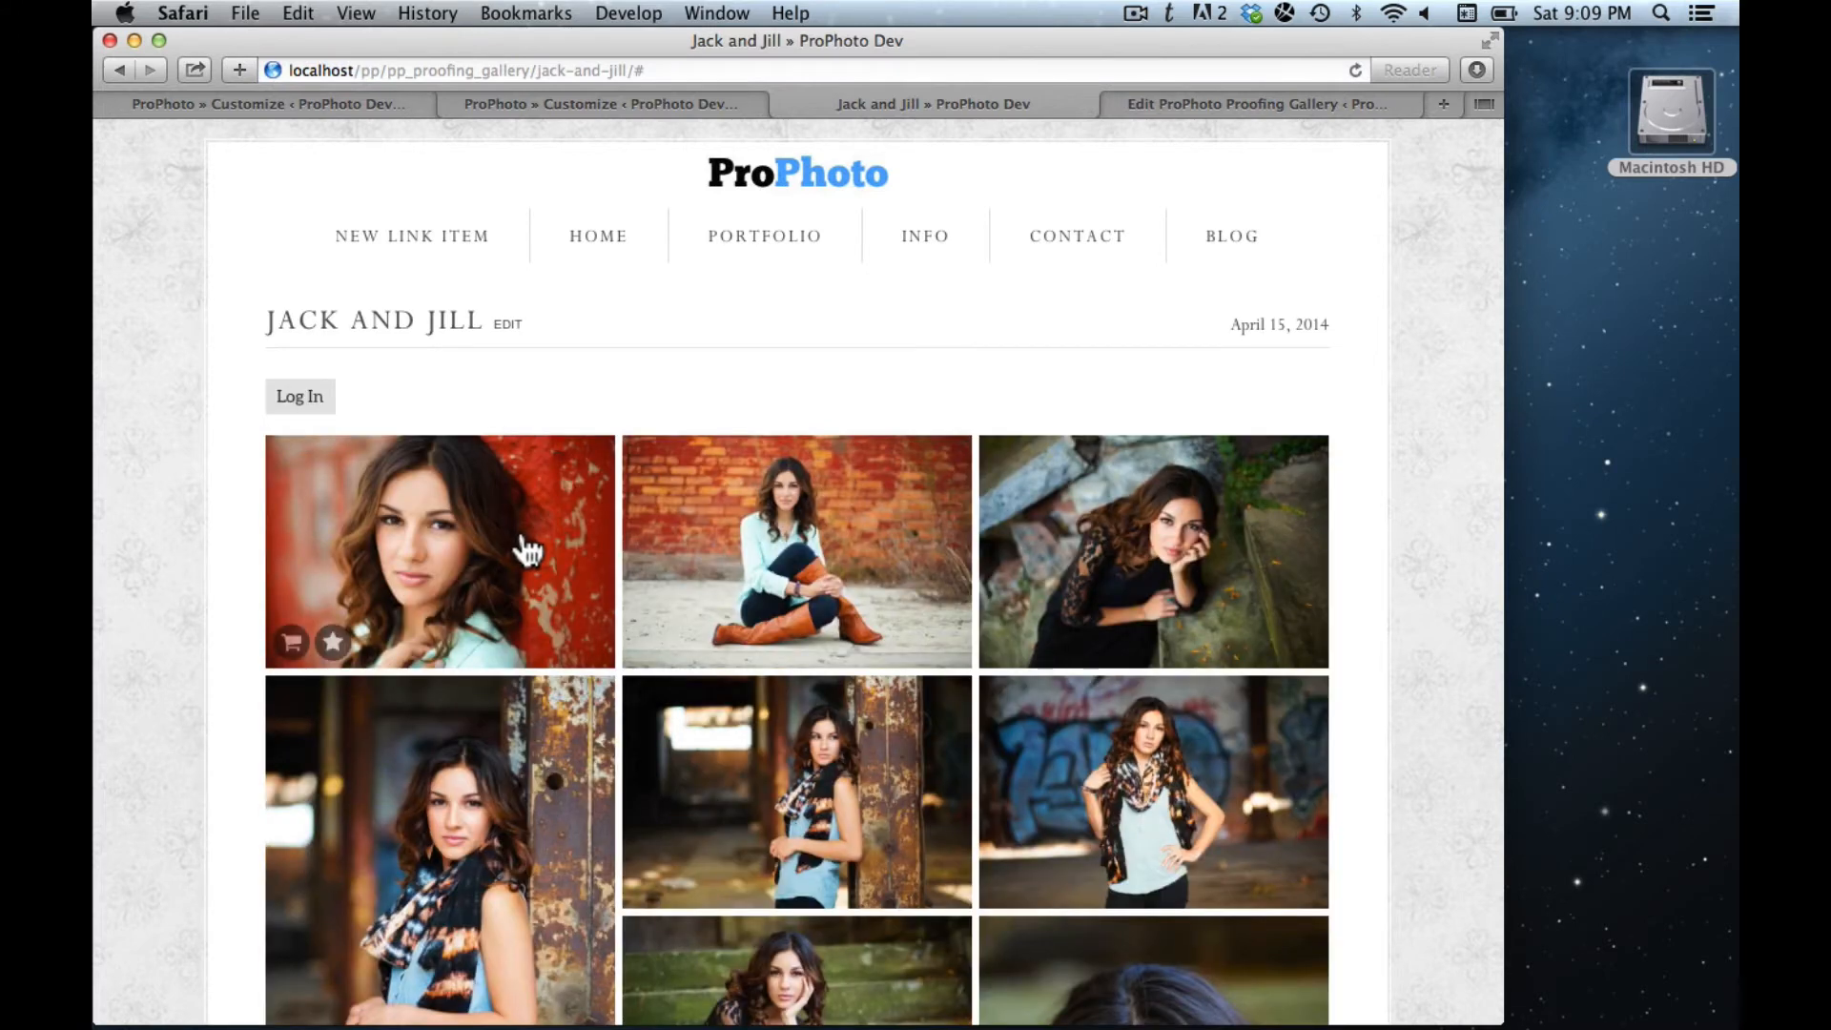
left_click(526, 551)
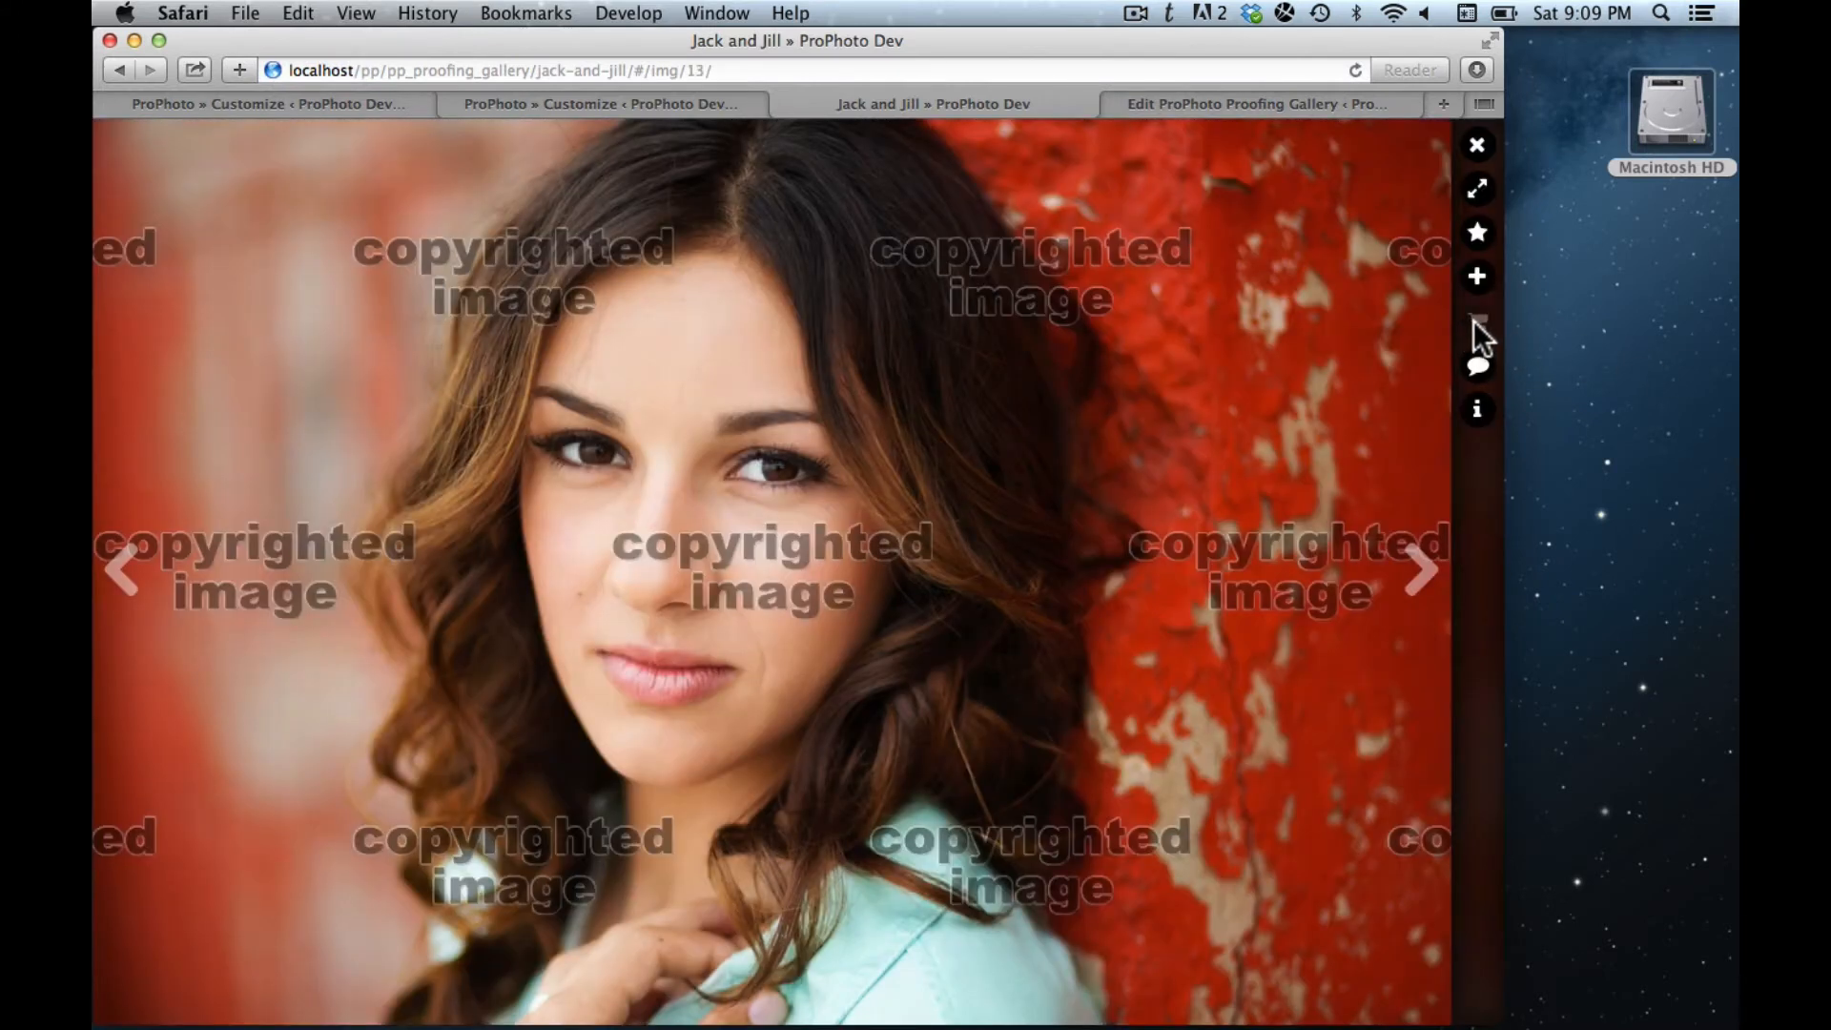
key("Escape")
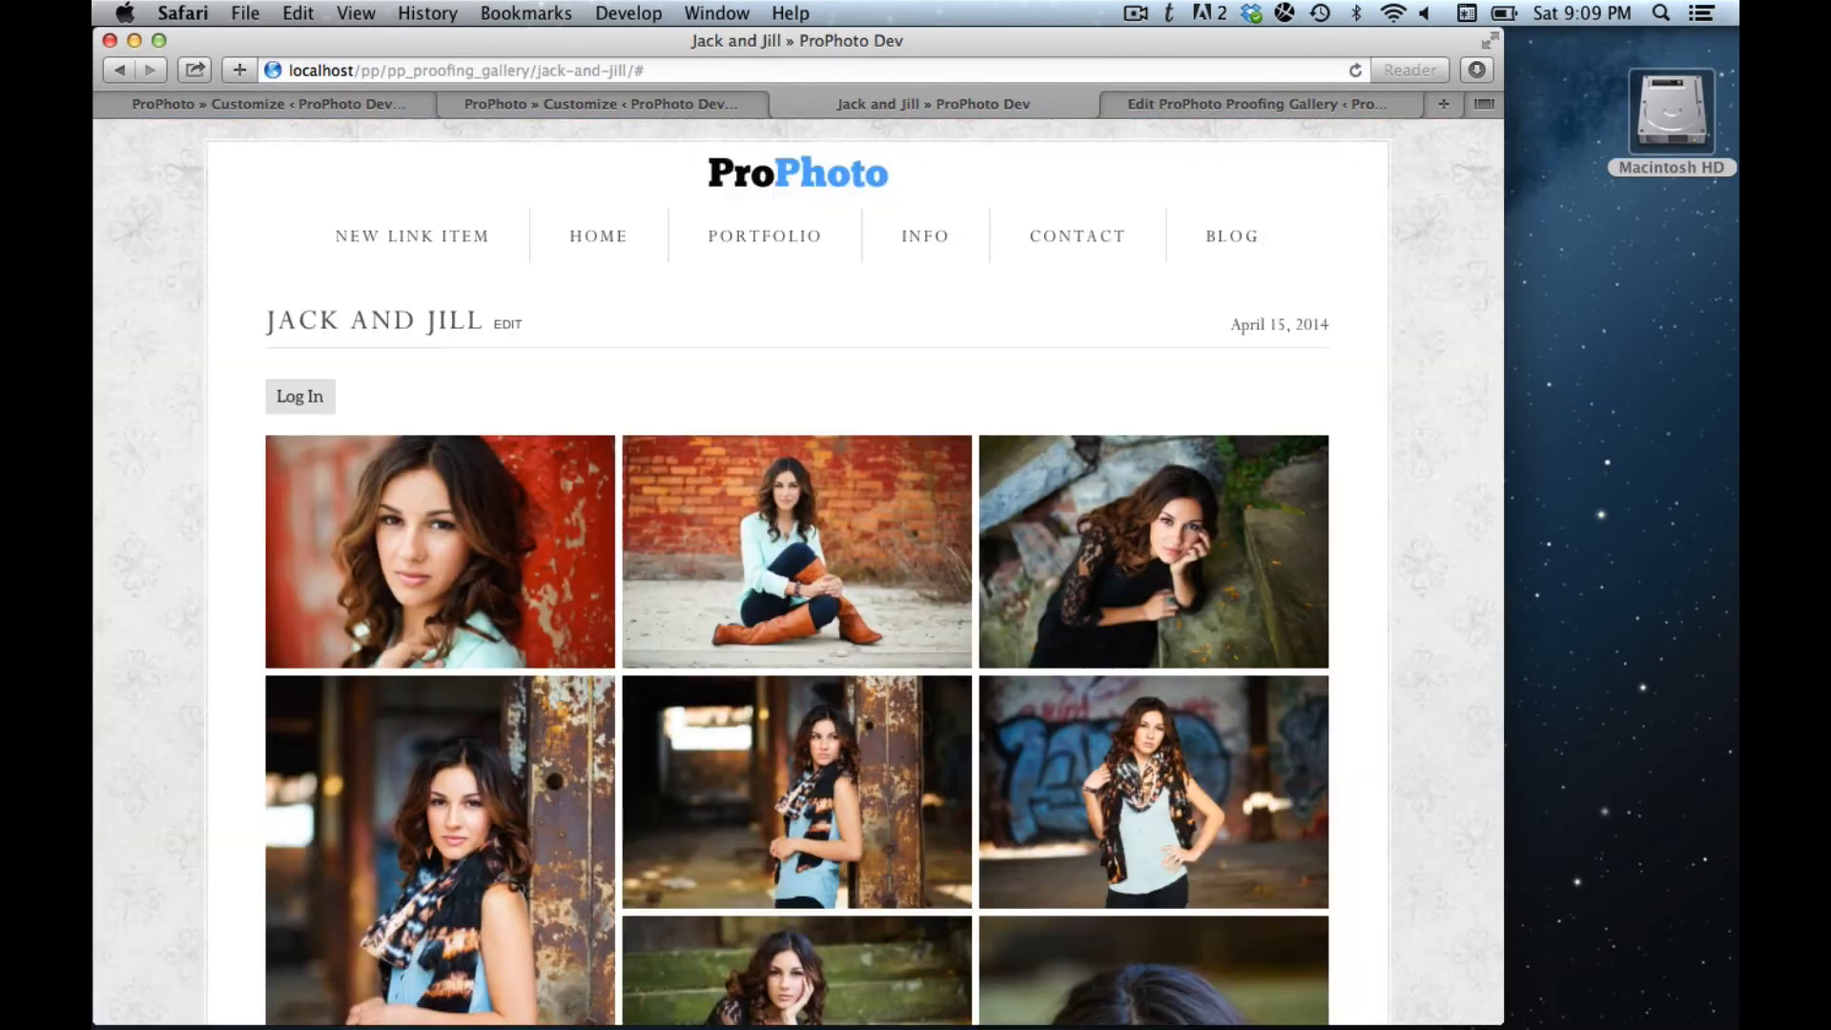
- Log back in with the visitor's name and e-mail, then open the first photo full-window
left_click(301, 410)
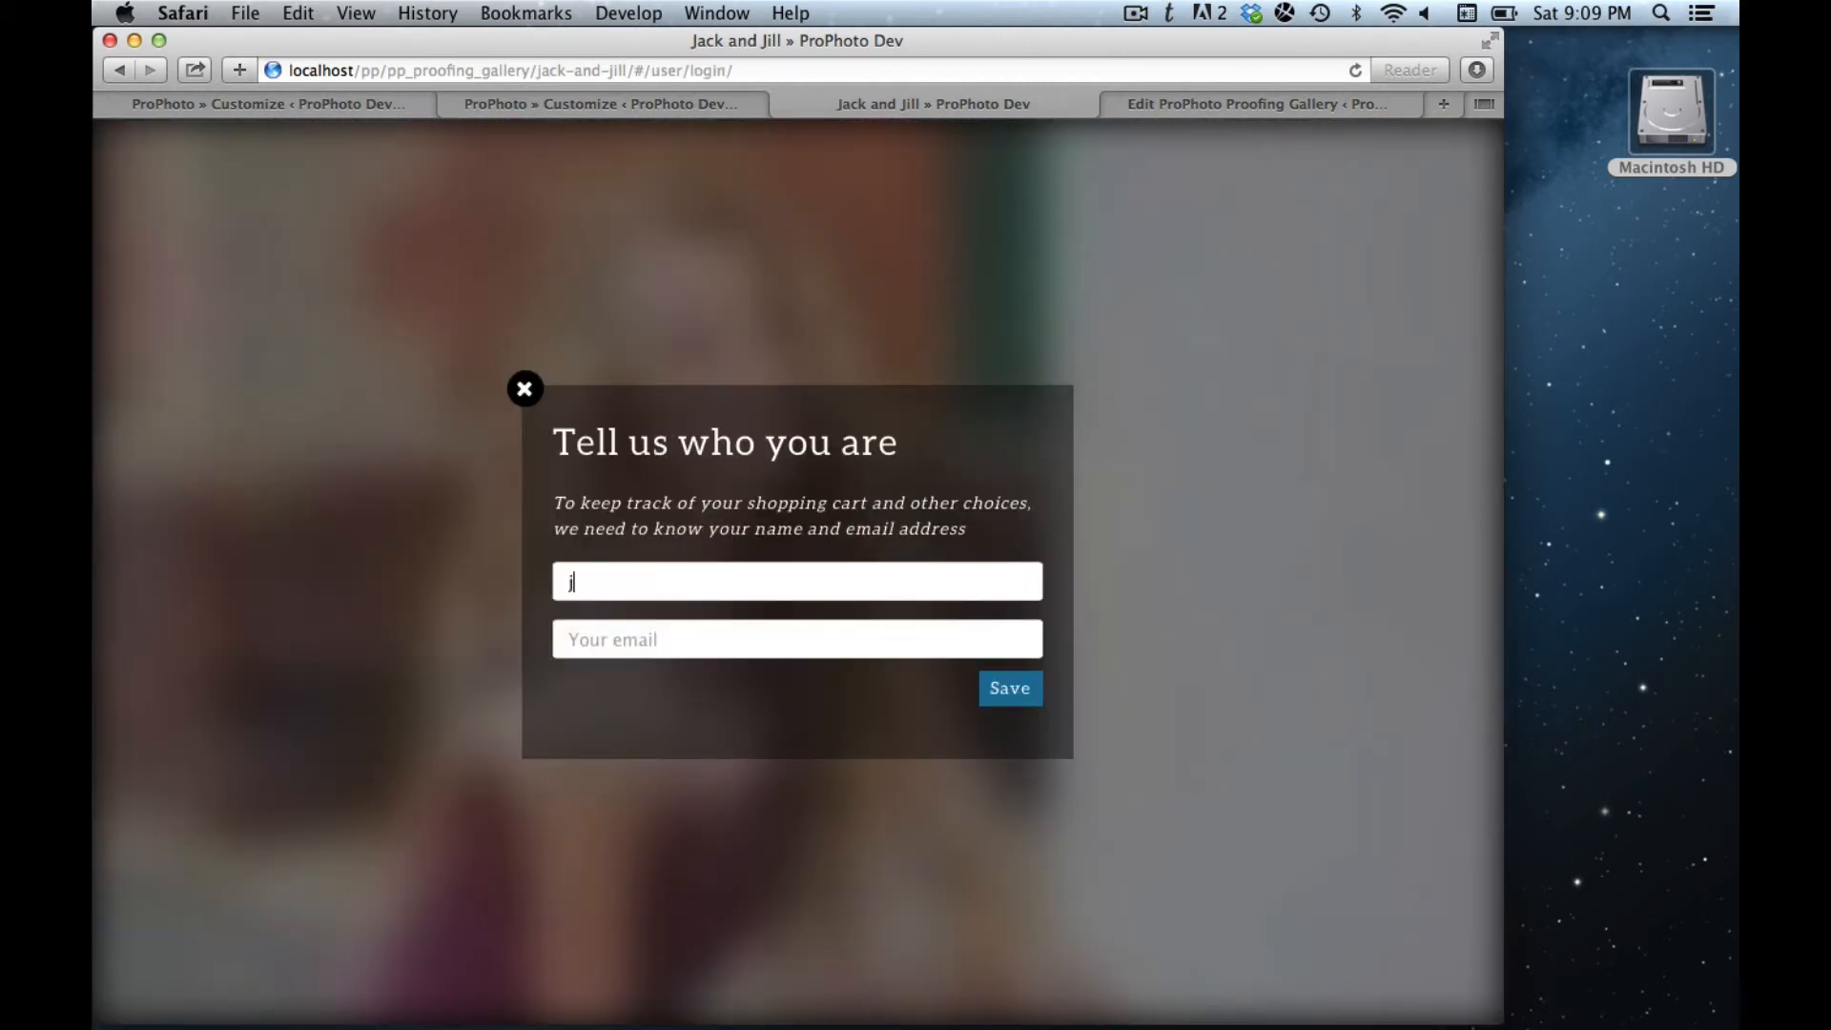
key("Tab")
type("fo")
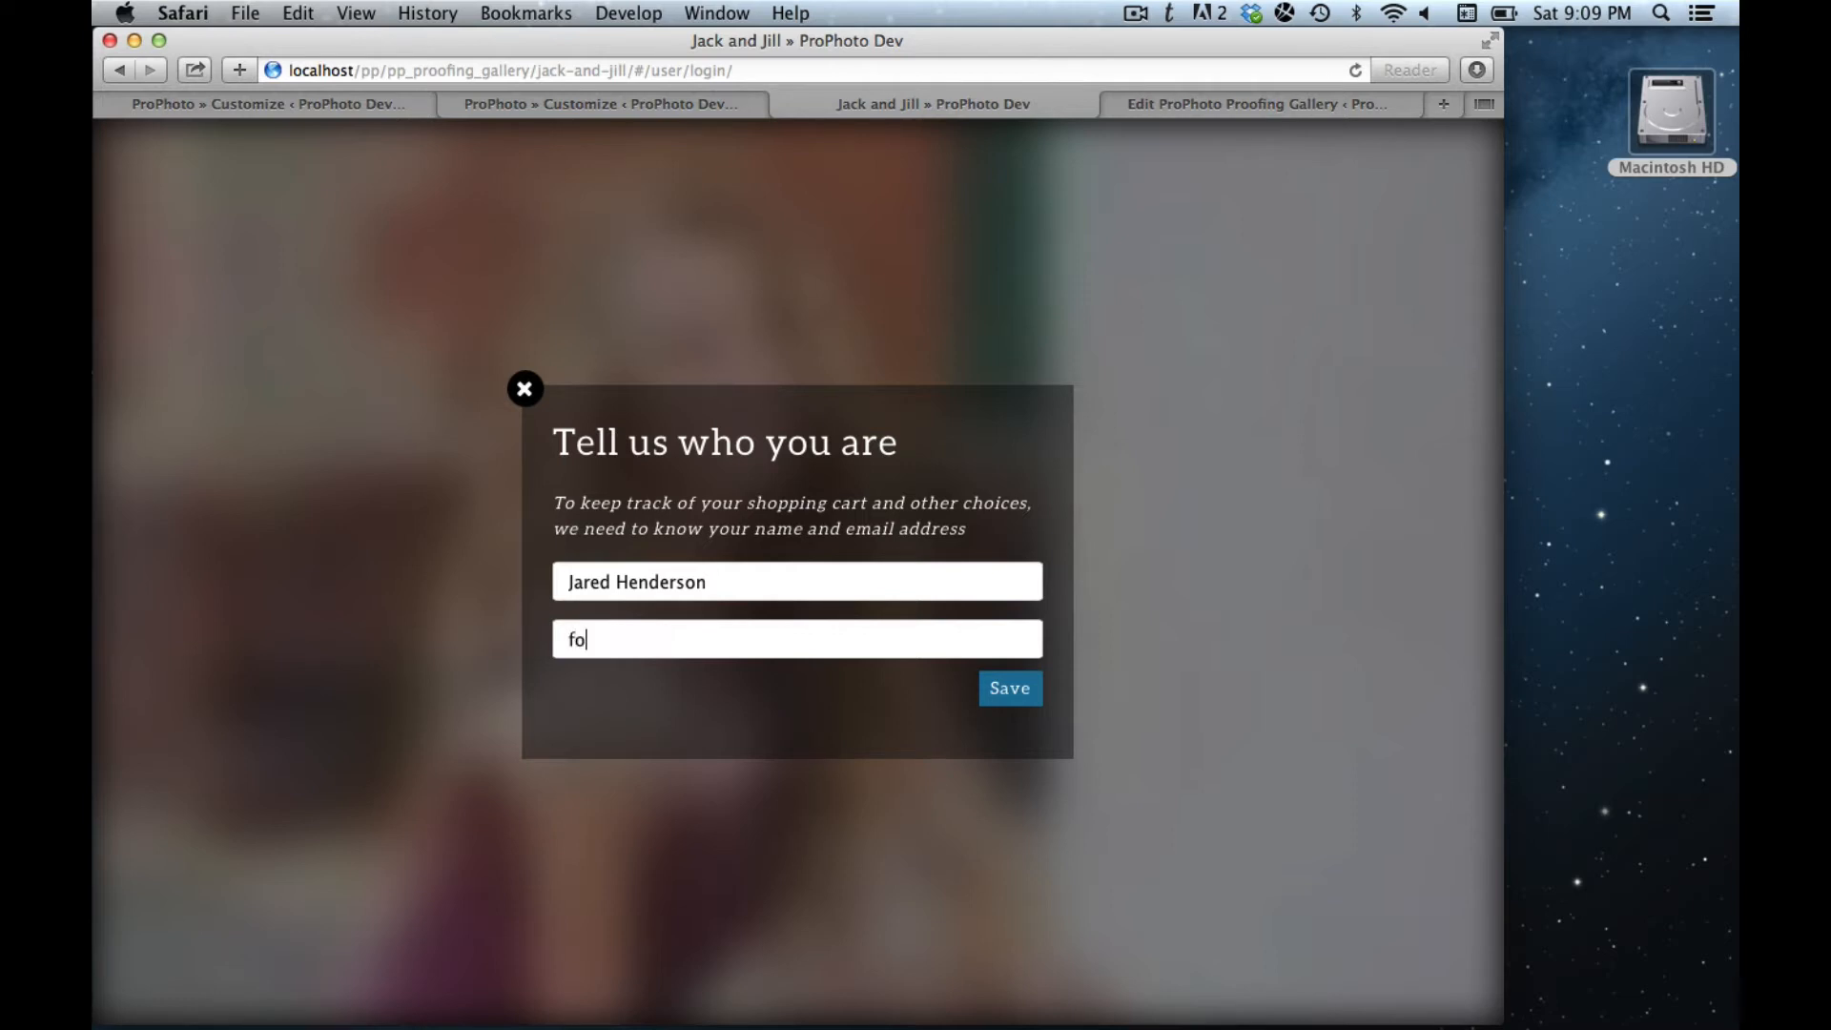
type("o.bar2@foobar.com")
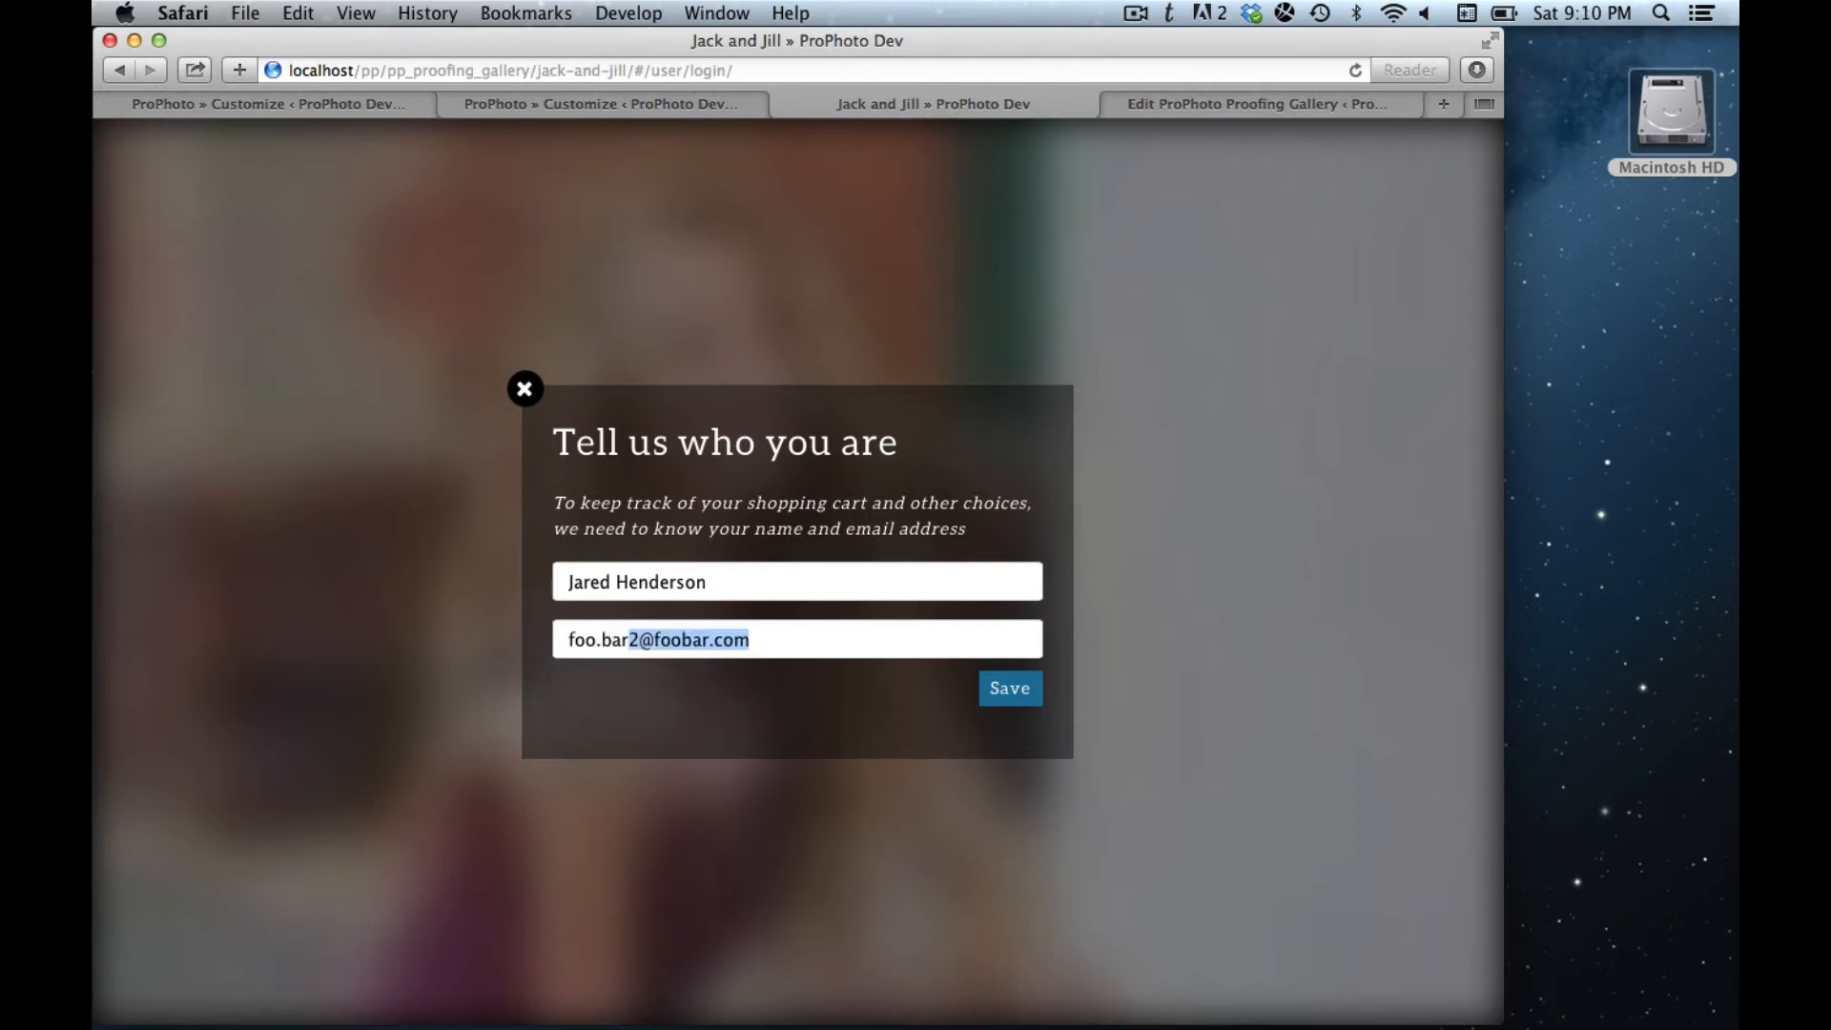
key("Tab")
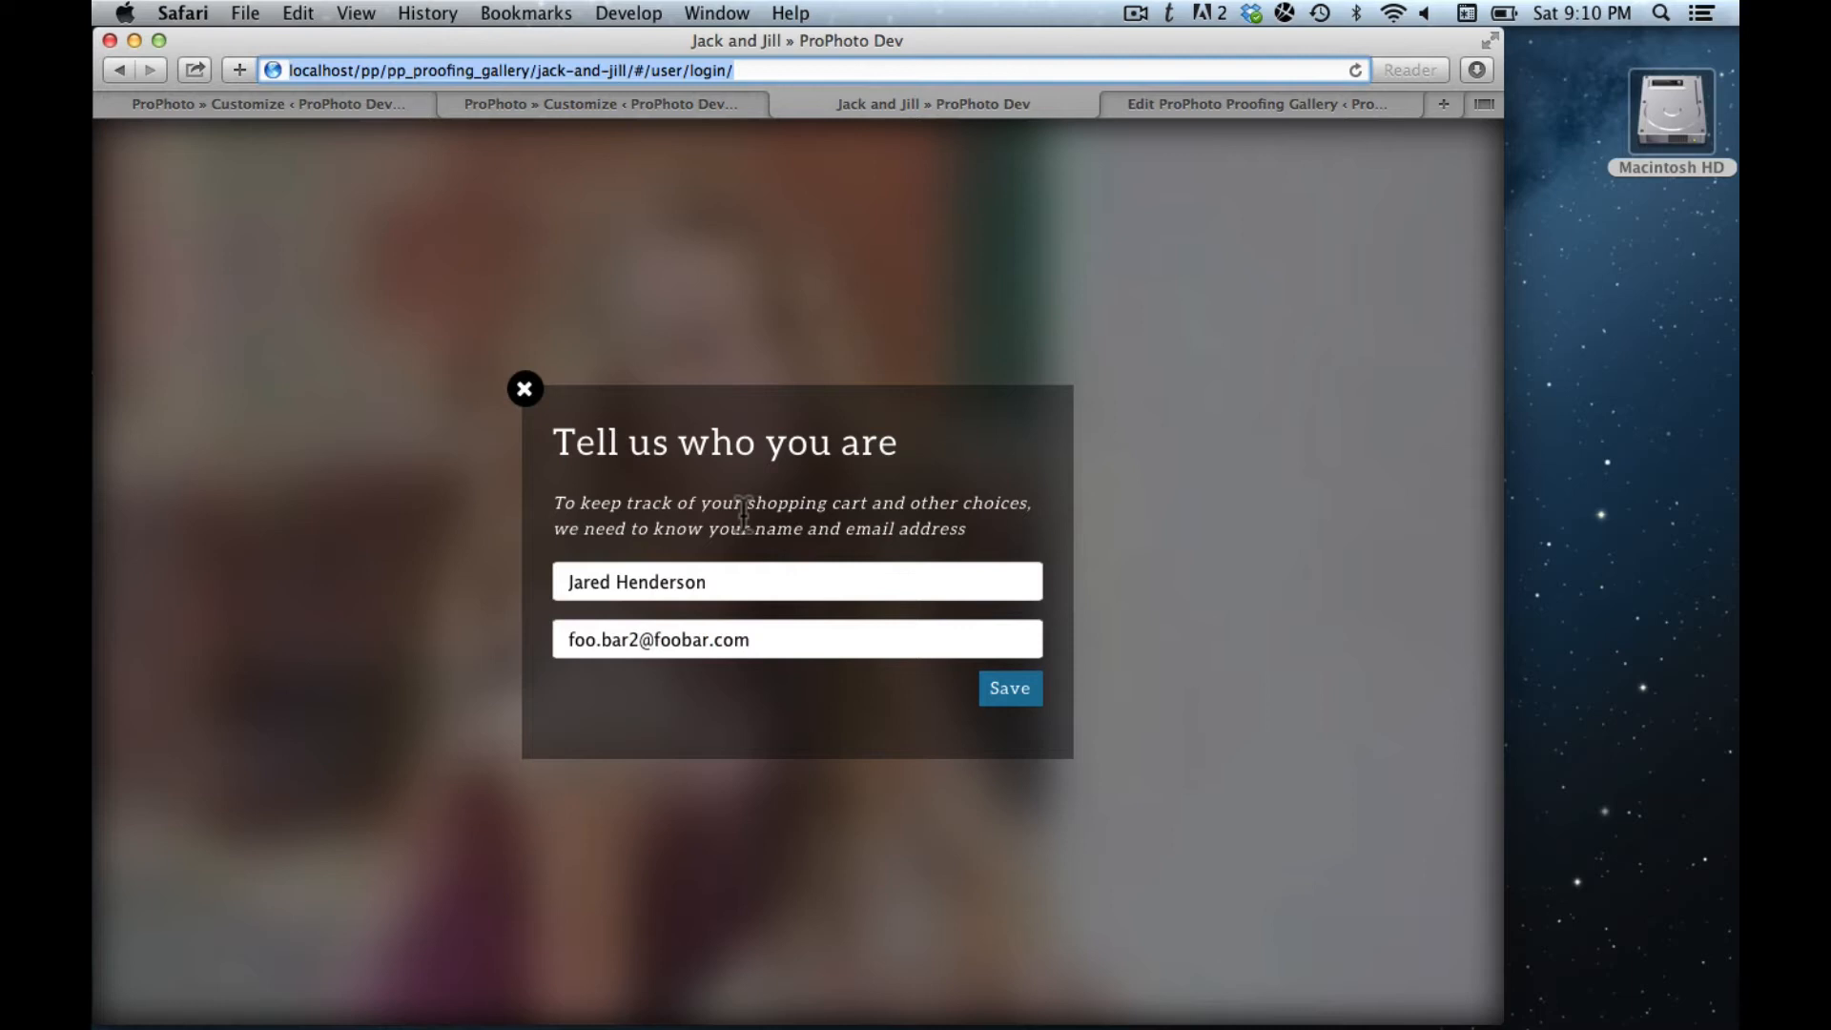
left_click(1011, 696)
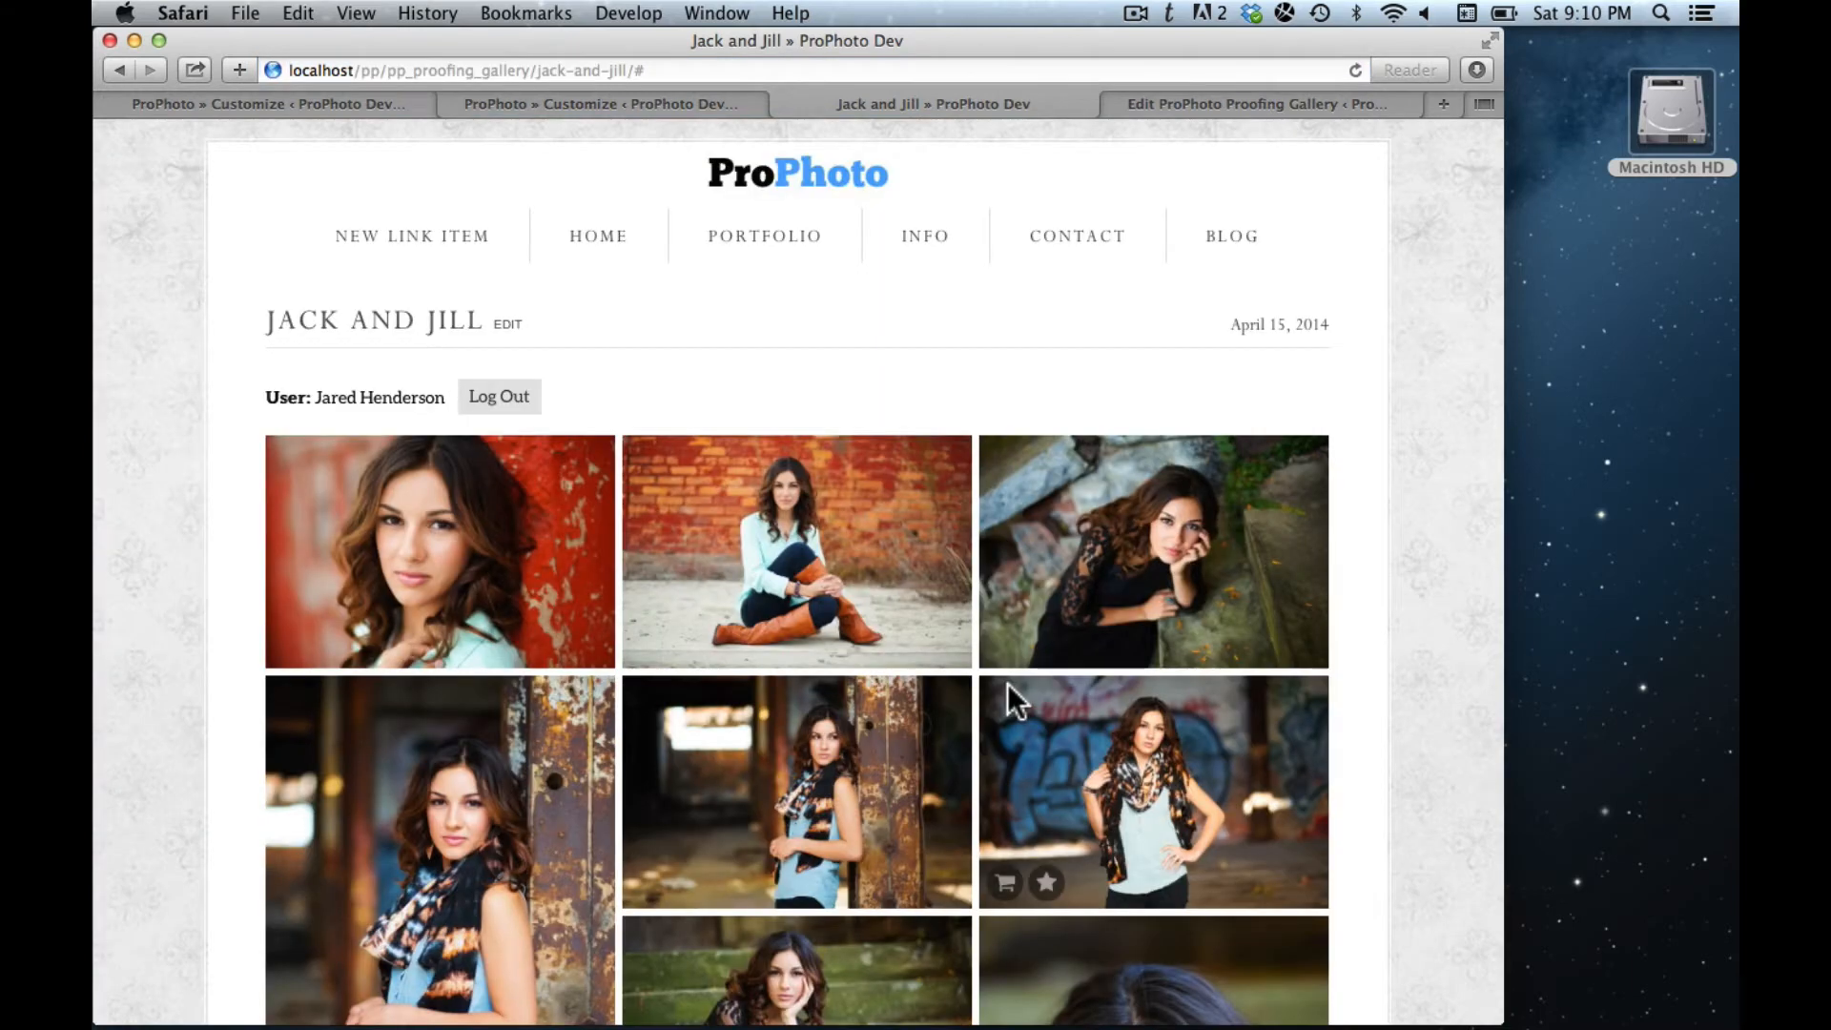
left_click(461, 566)
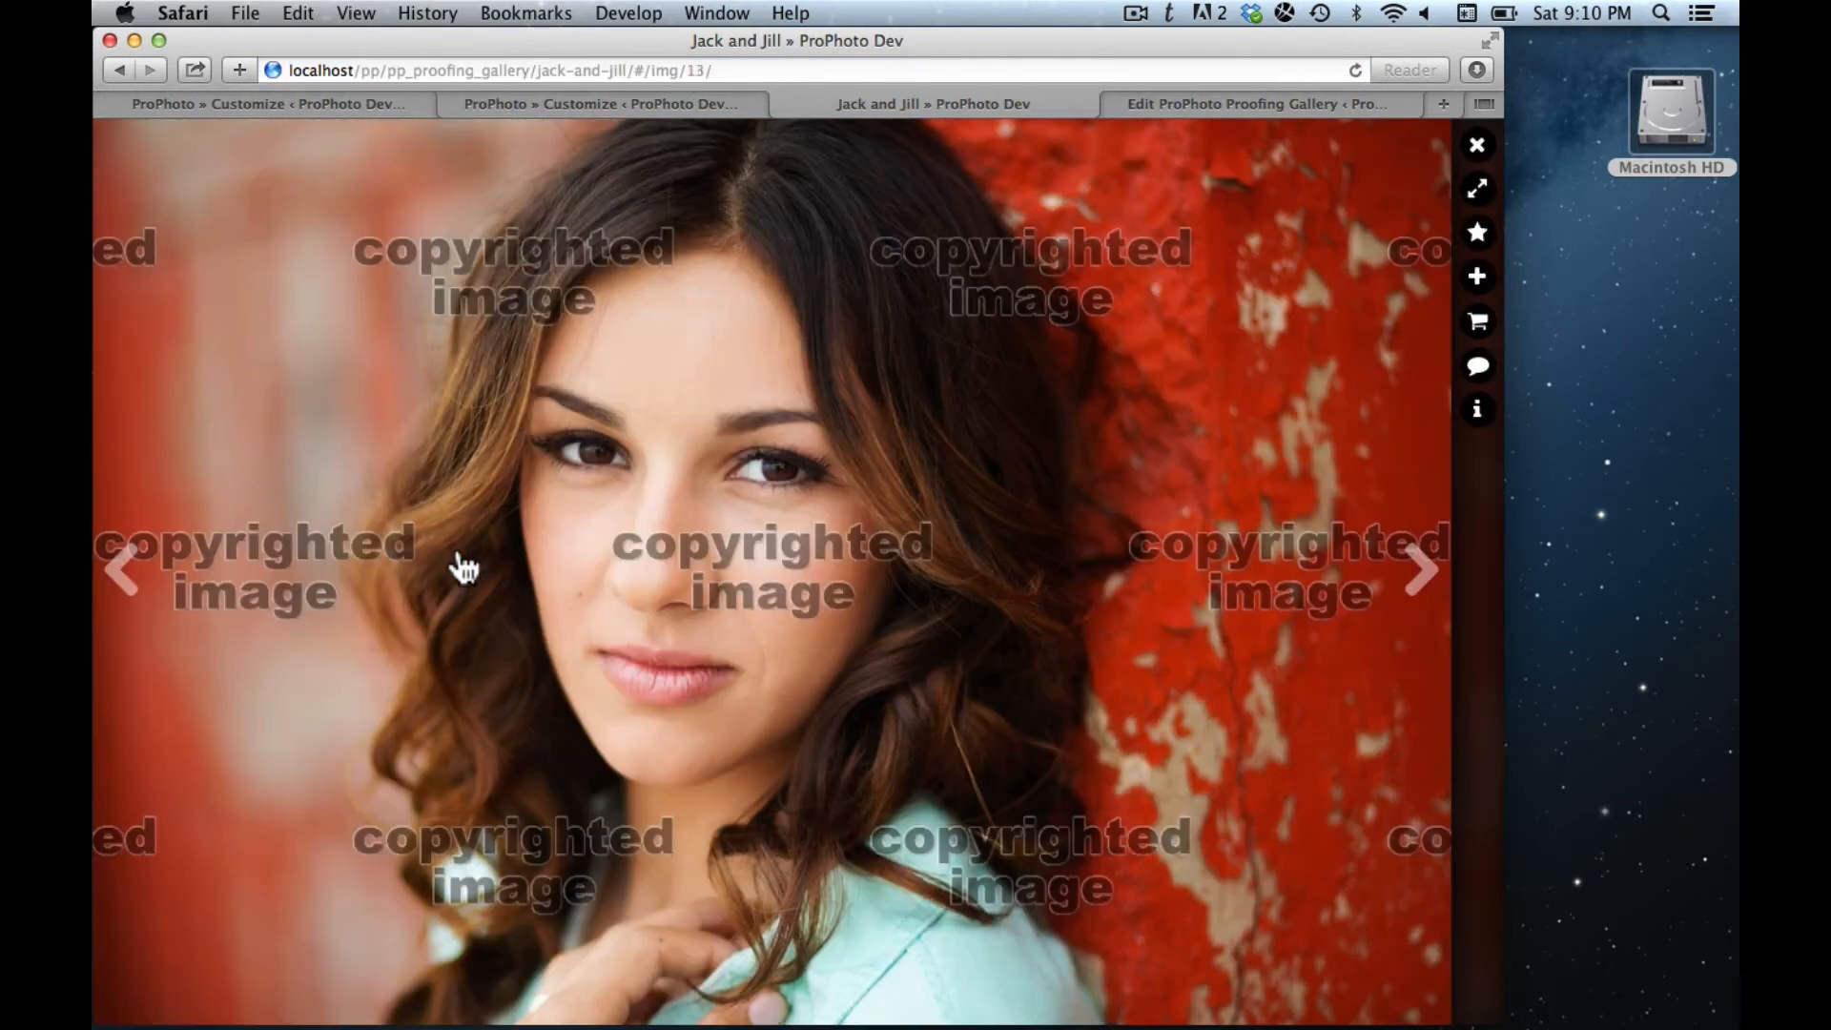
- Check from the lightbox that the cart still holds the 5x7 print, then close it
left_click(1477, 322)
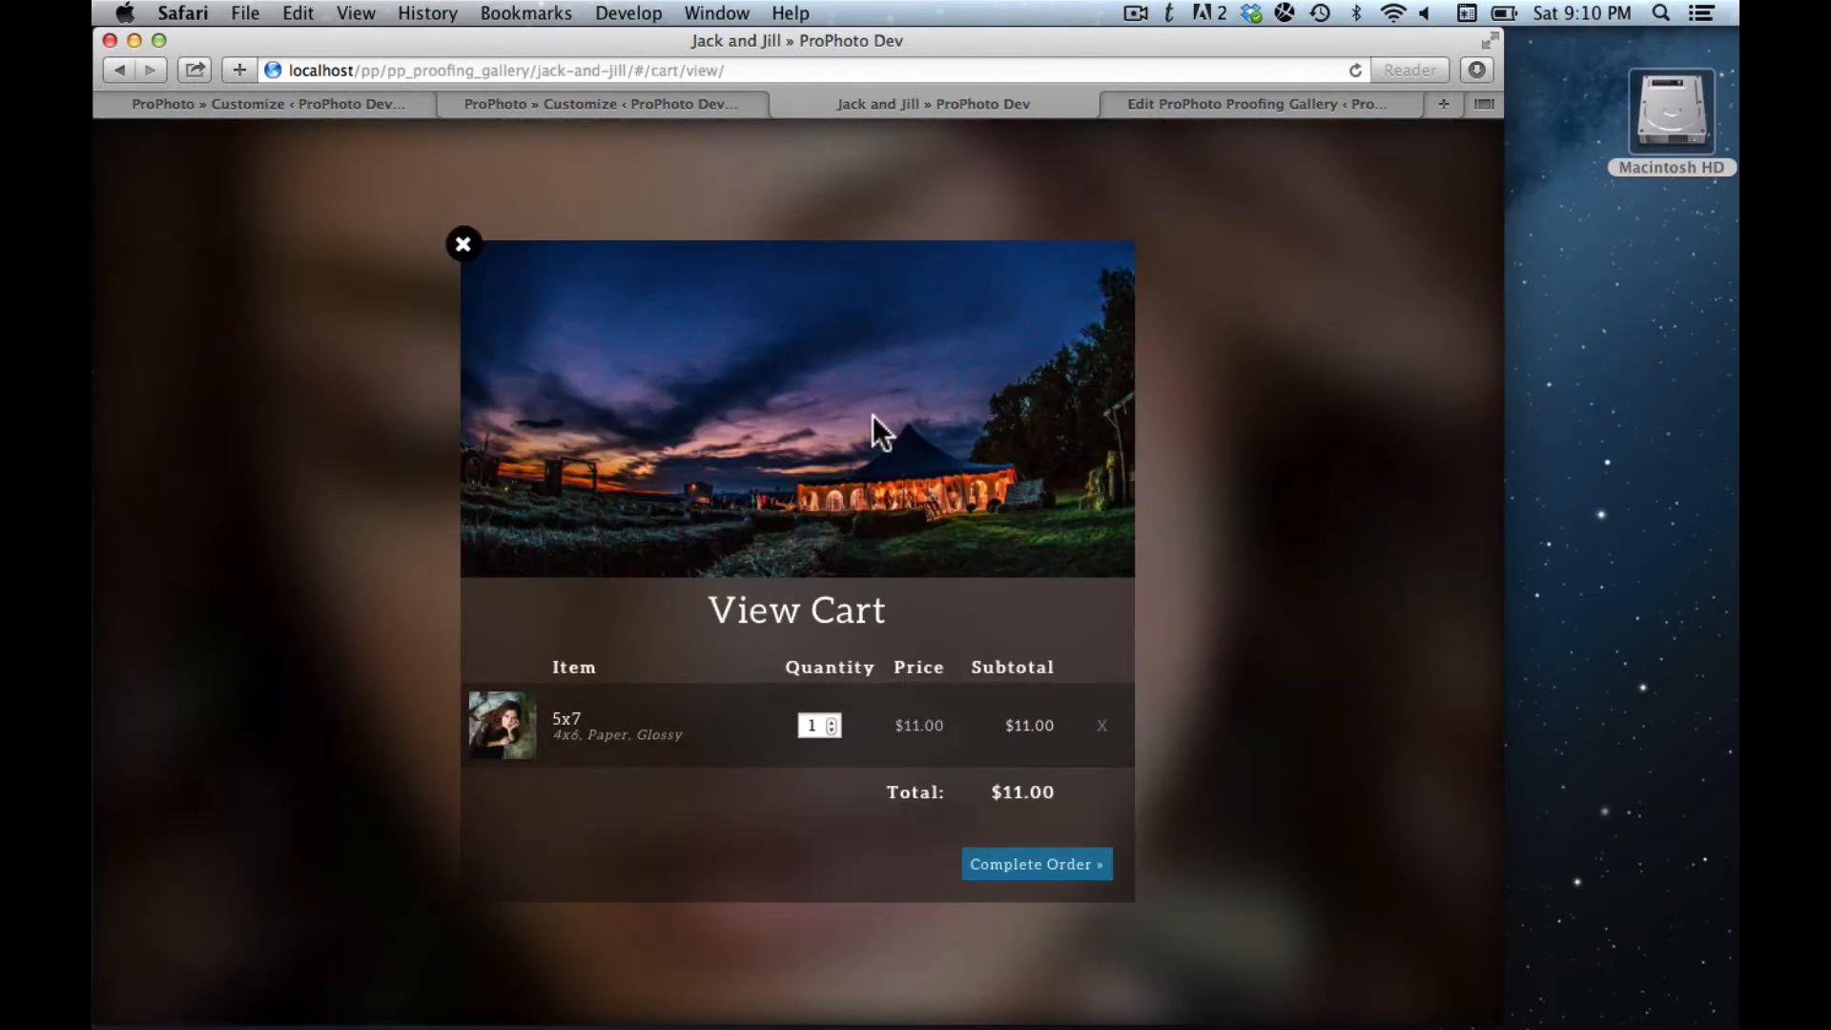
left_click(463, 245)
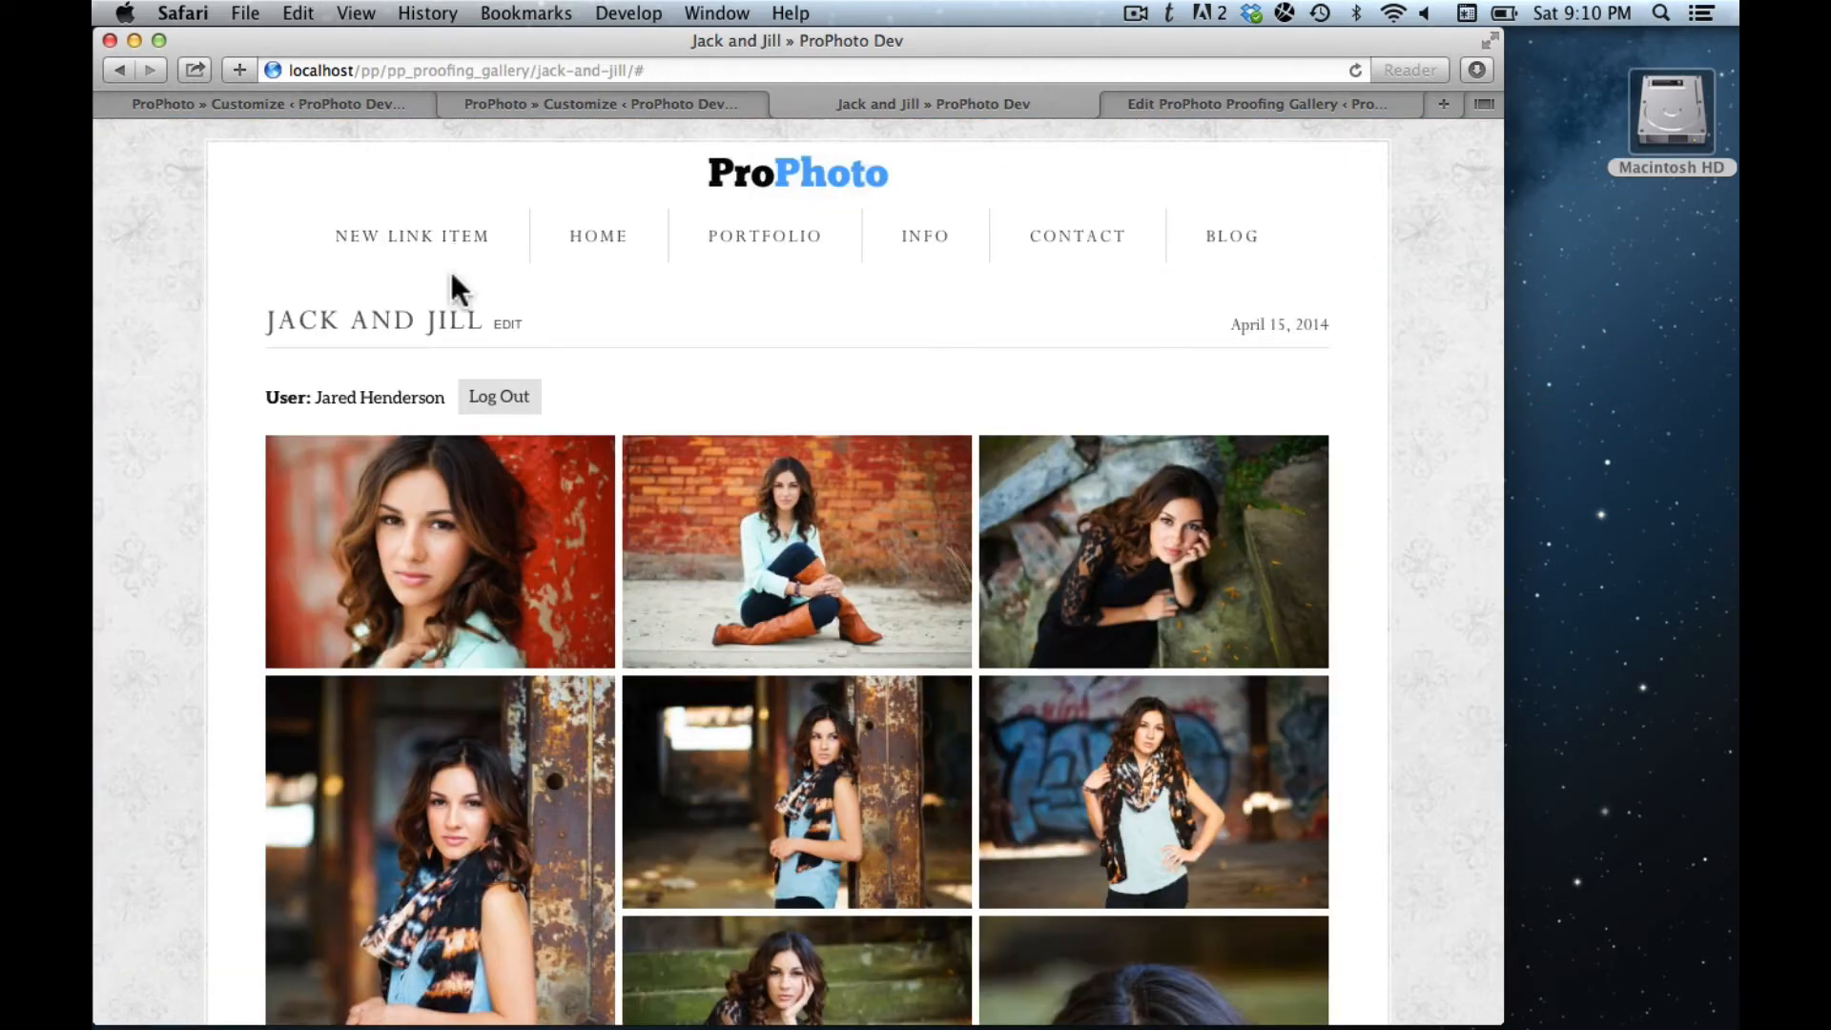
mouse_move(715, 540)
- Open Proofing > Orders from the WordPress admin to see the $174.00 Jack and Jill order
left_click(1170, 96)
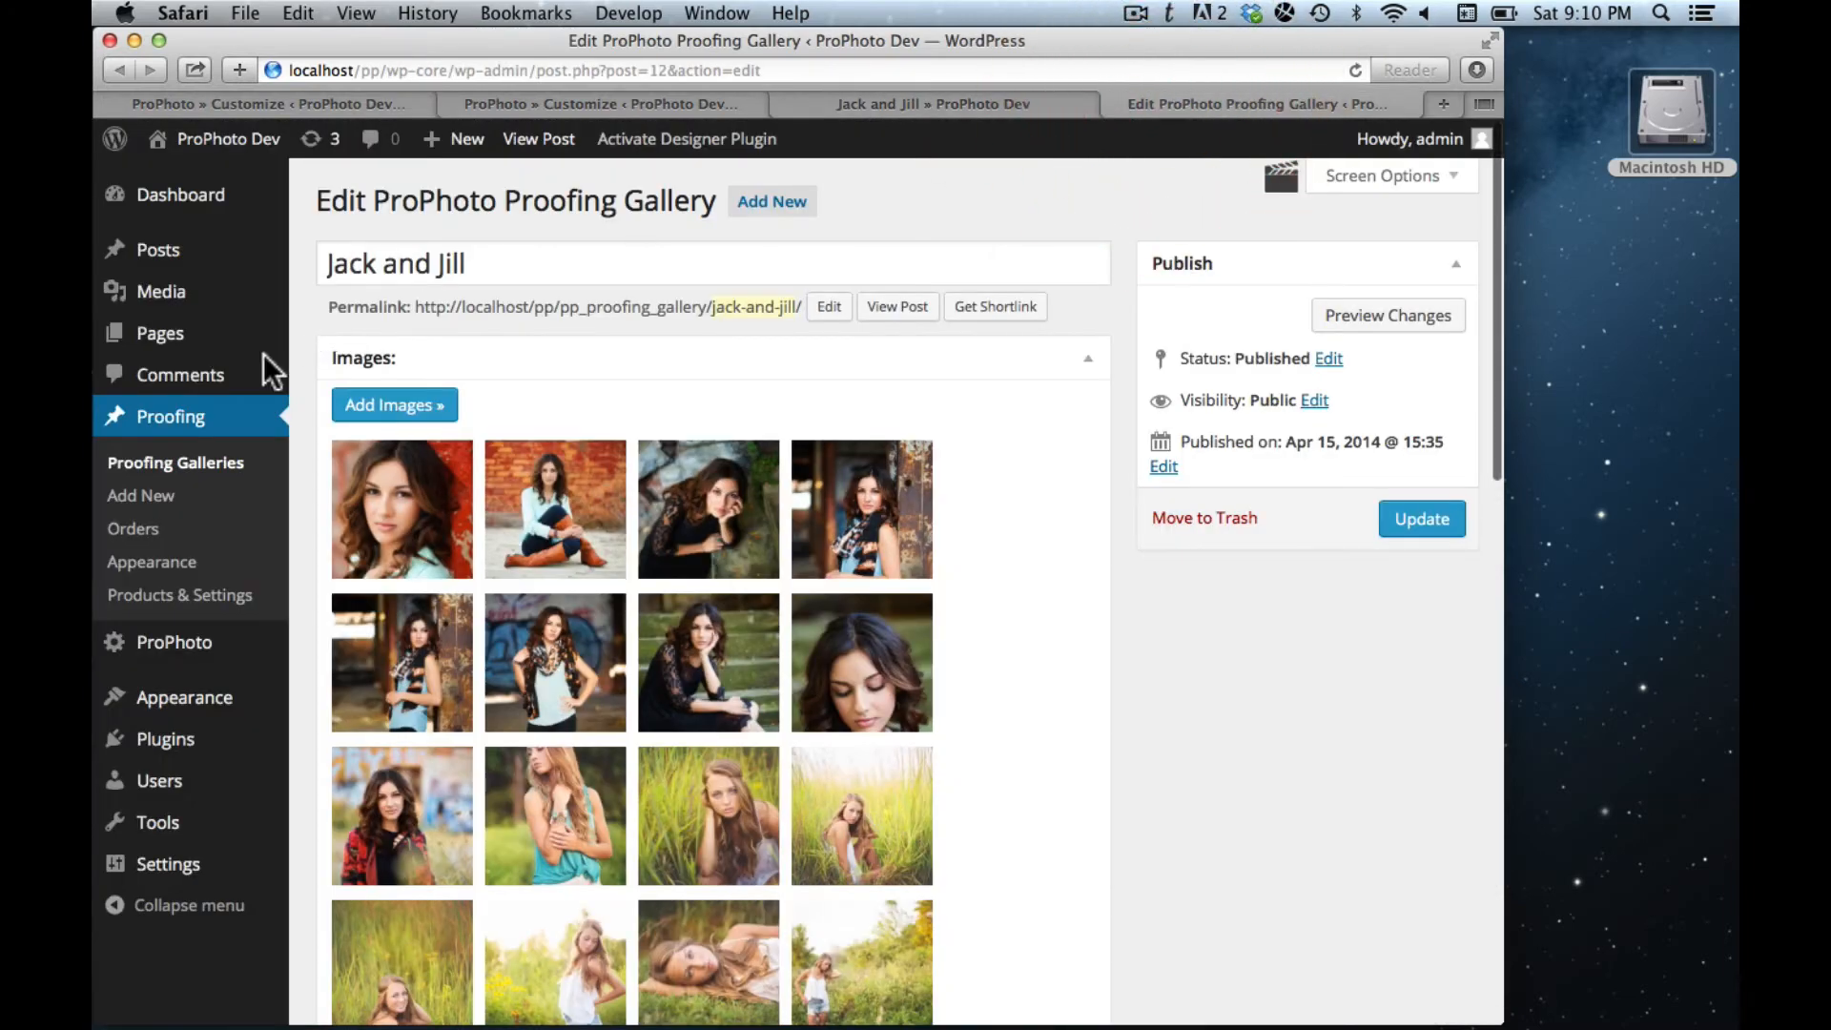
left_click(134, 528, "super")
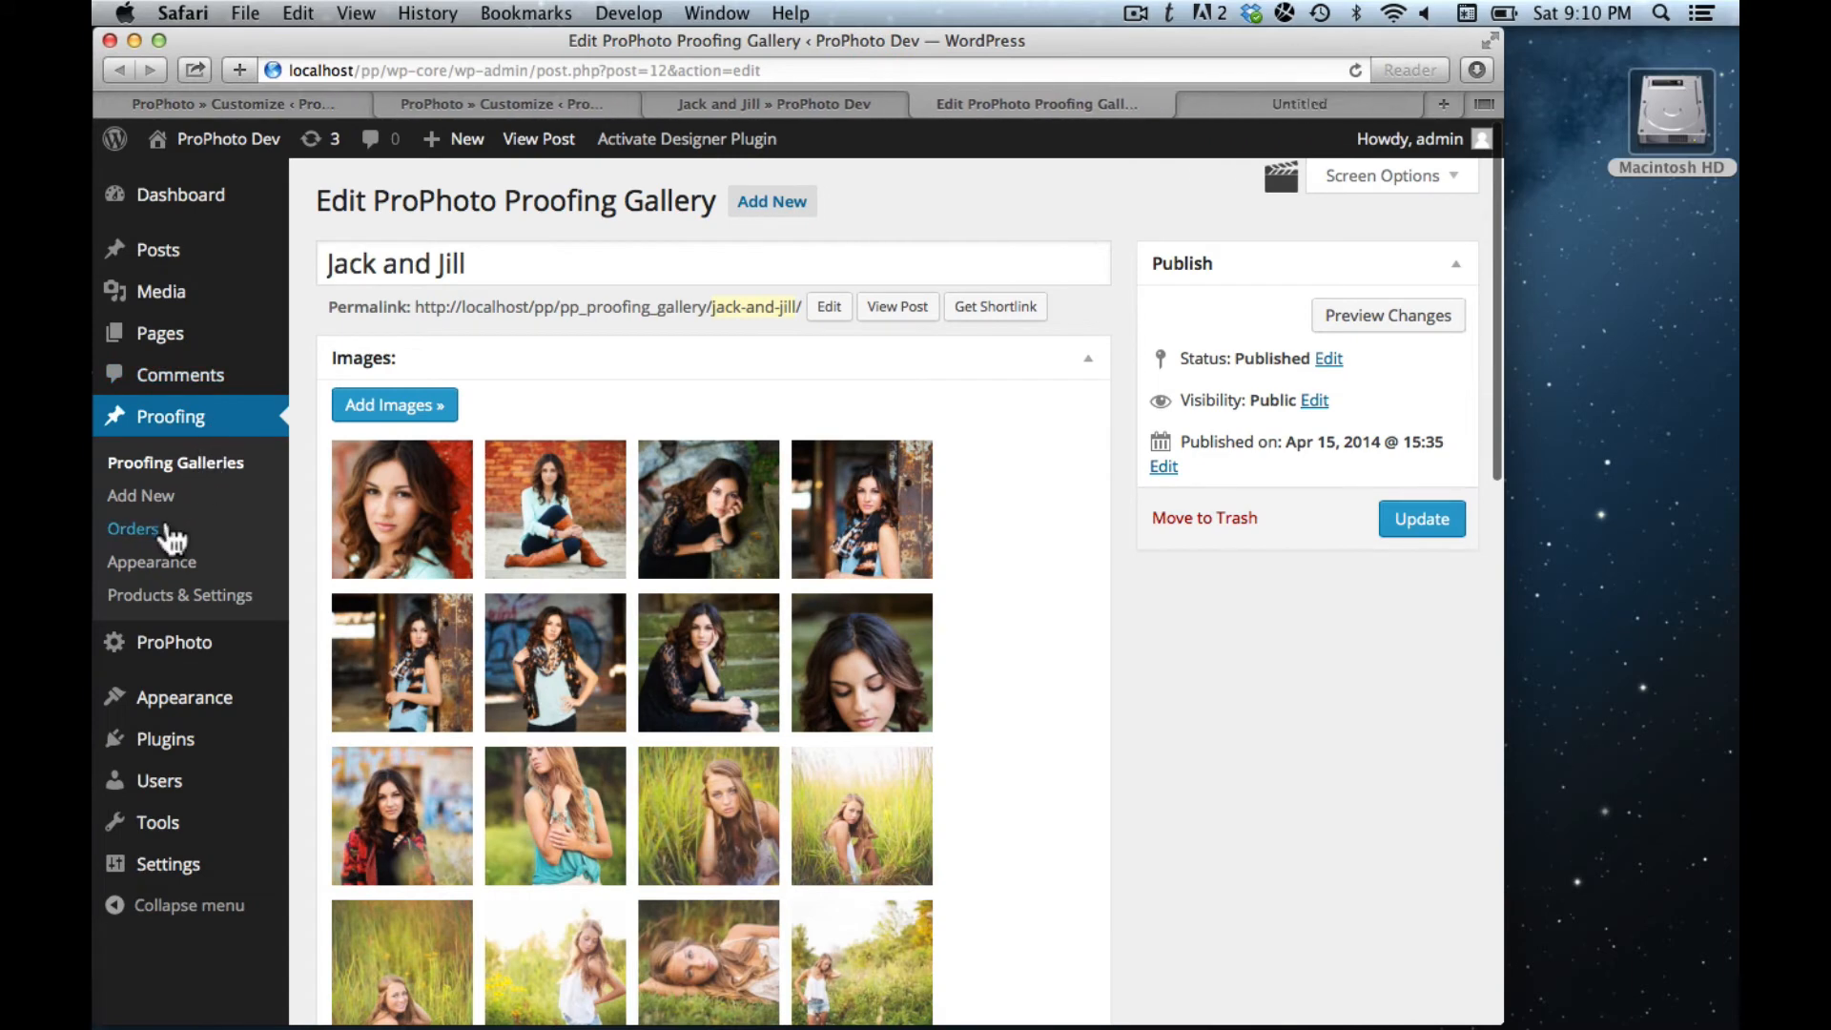
left_click(1261, 105)
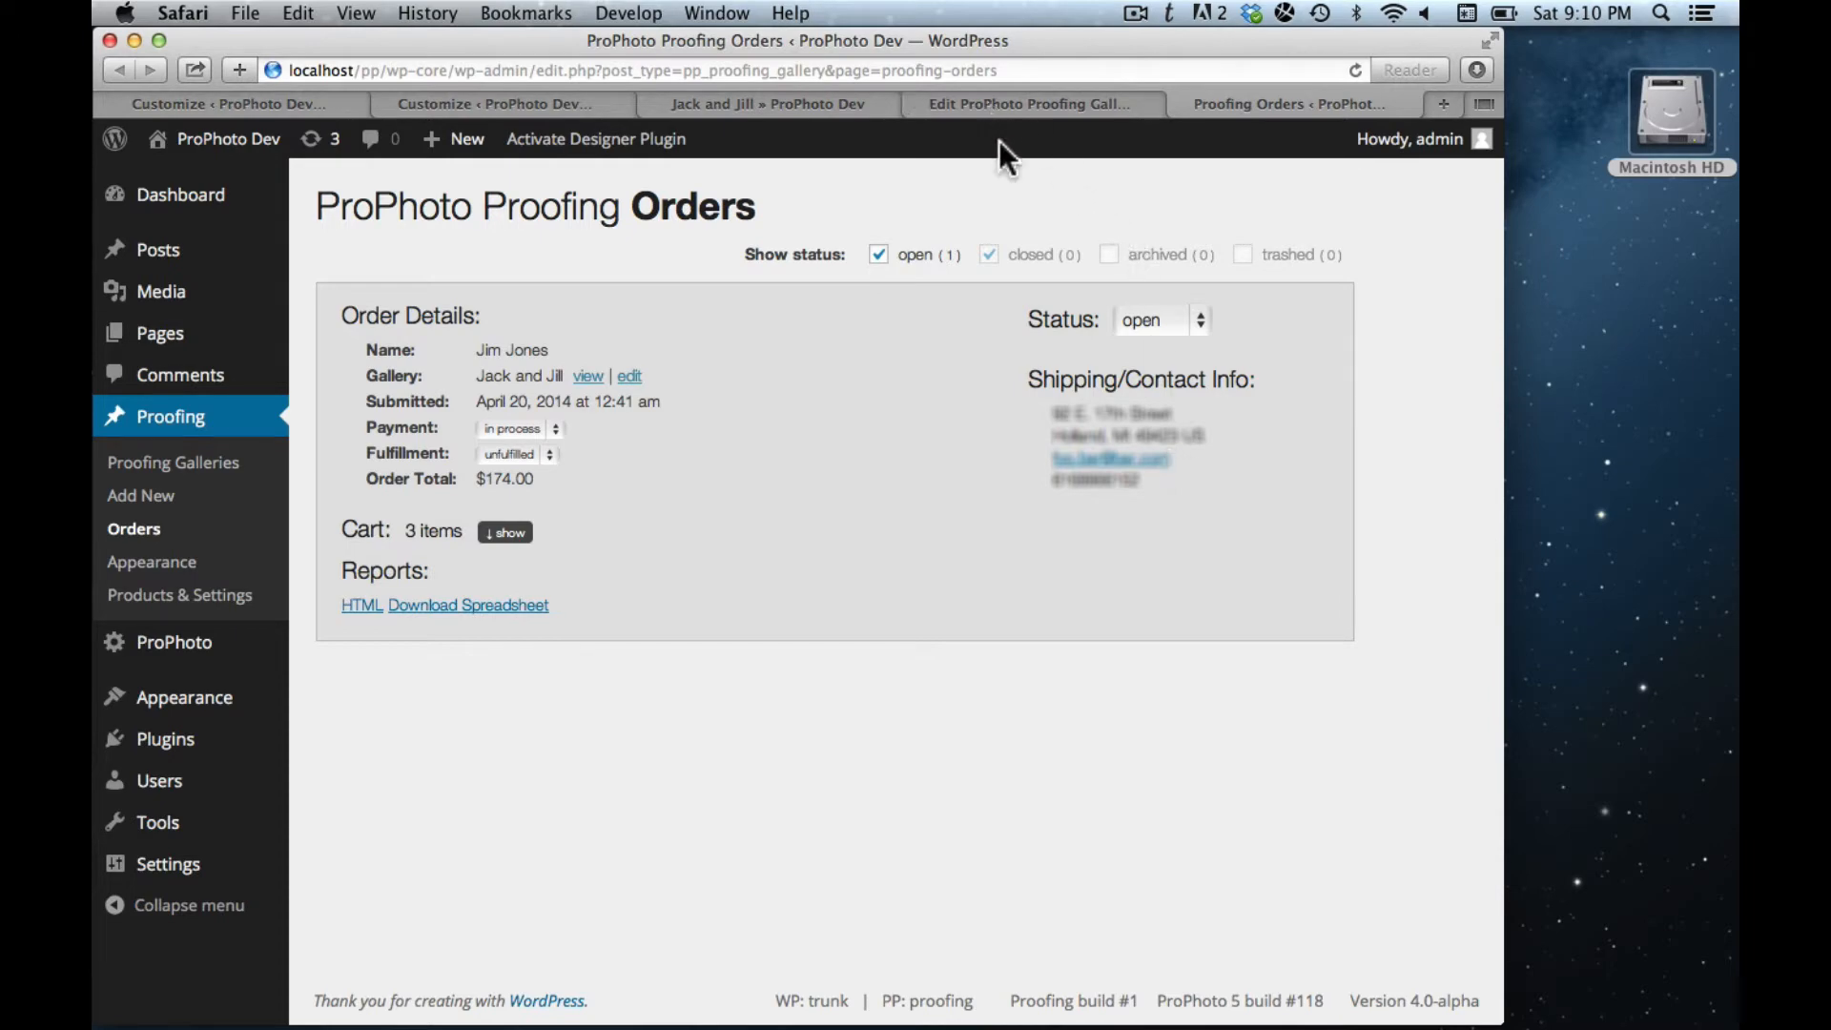
- Switch back to the 'Jack and Jill » ProPhoto Dev' browser tab
left_click(744, 105)
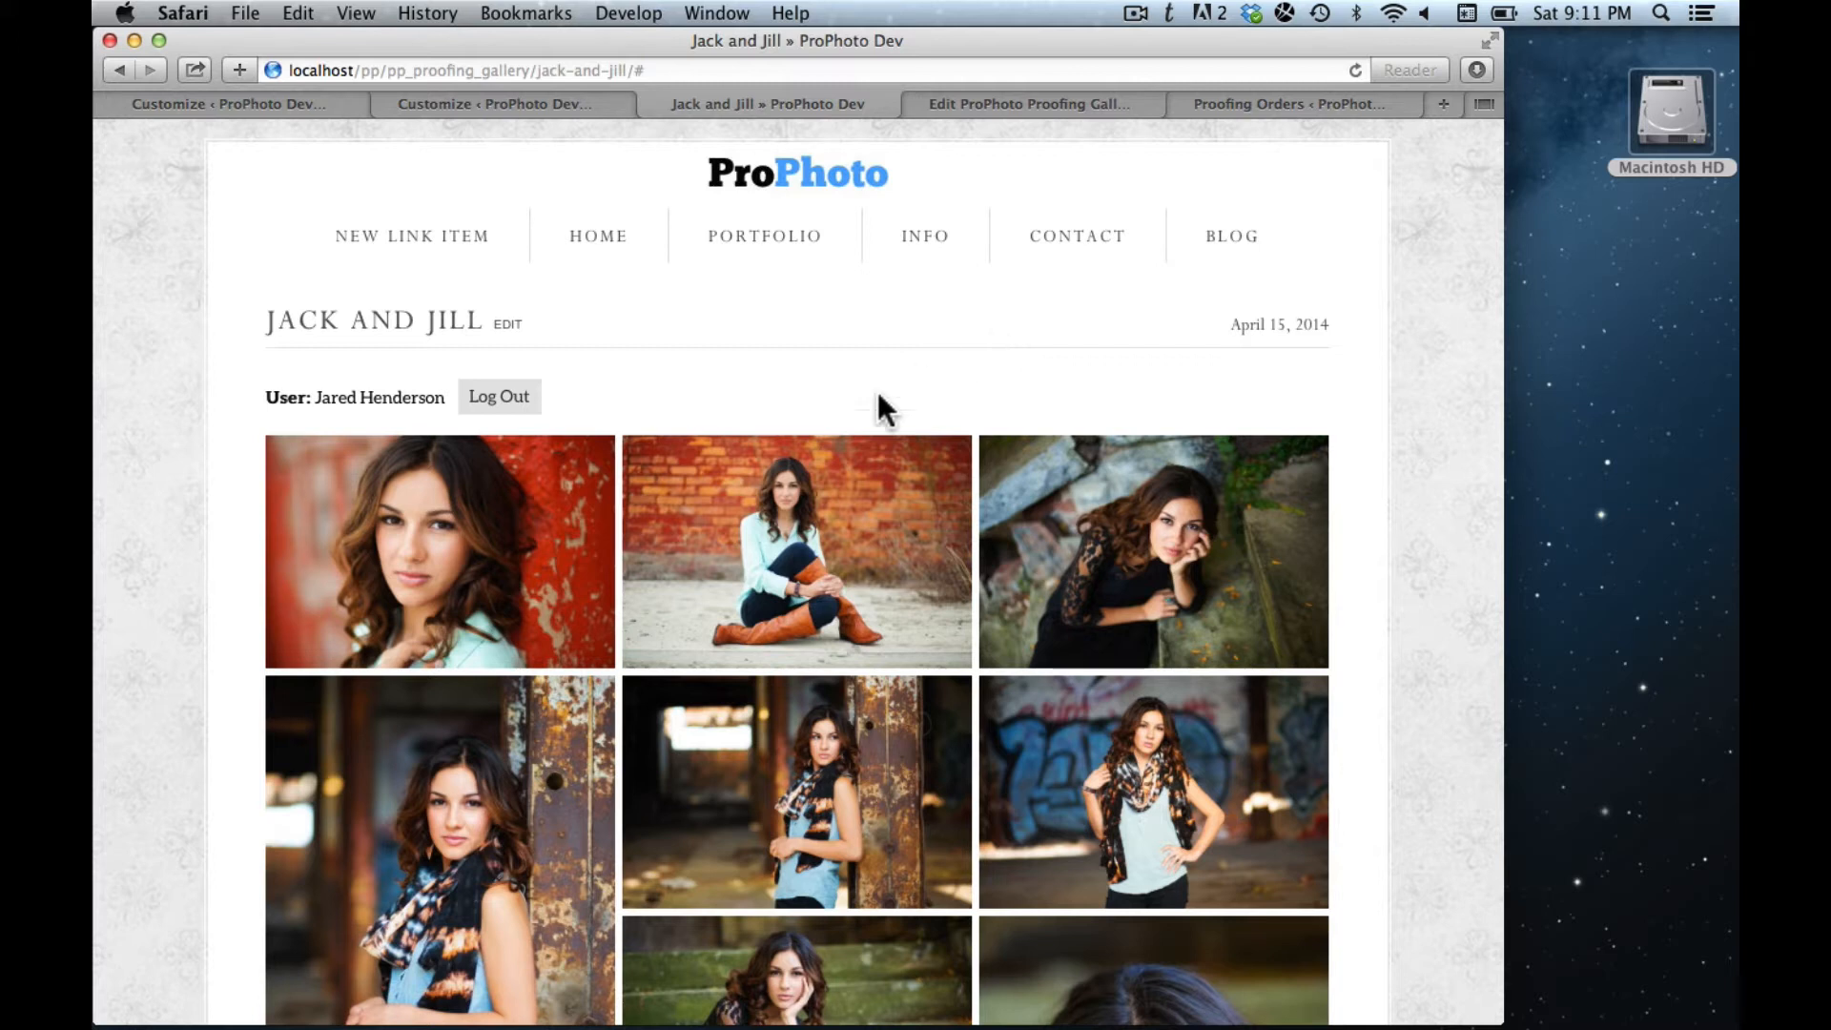
- Star the brick-wall, rocks, graffiti and rusty-pillar photos in the gallery grid
mouse_move(763, 587)
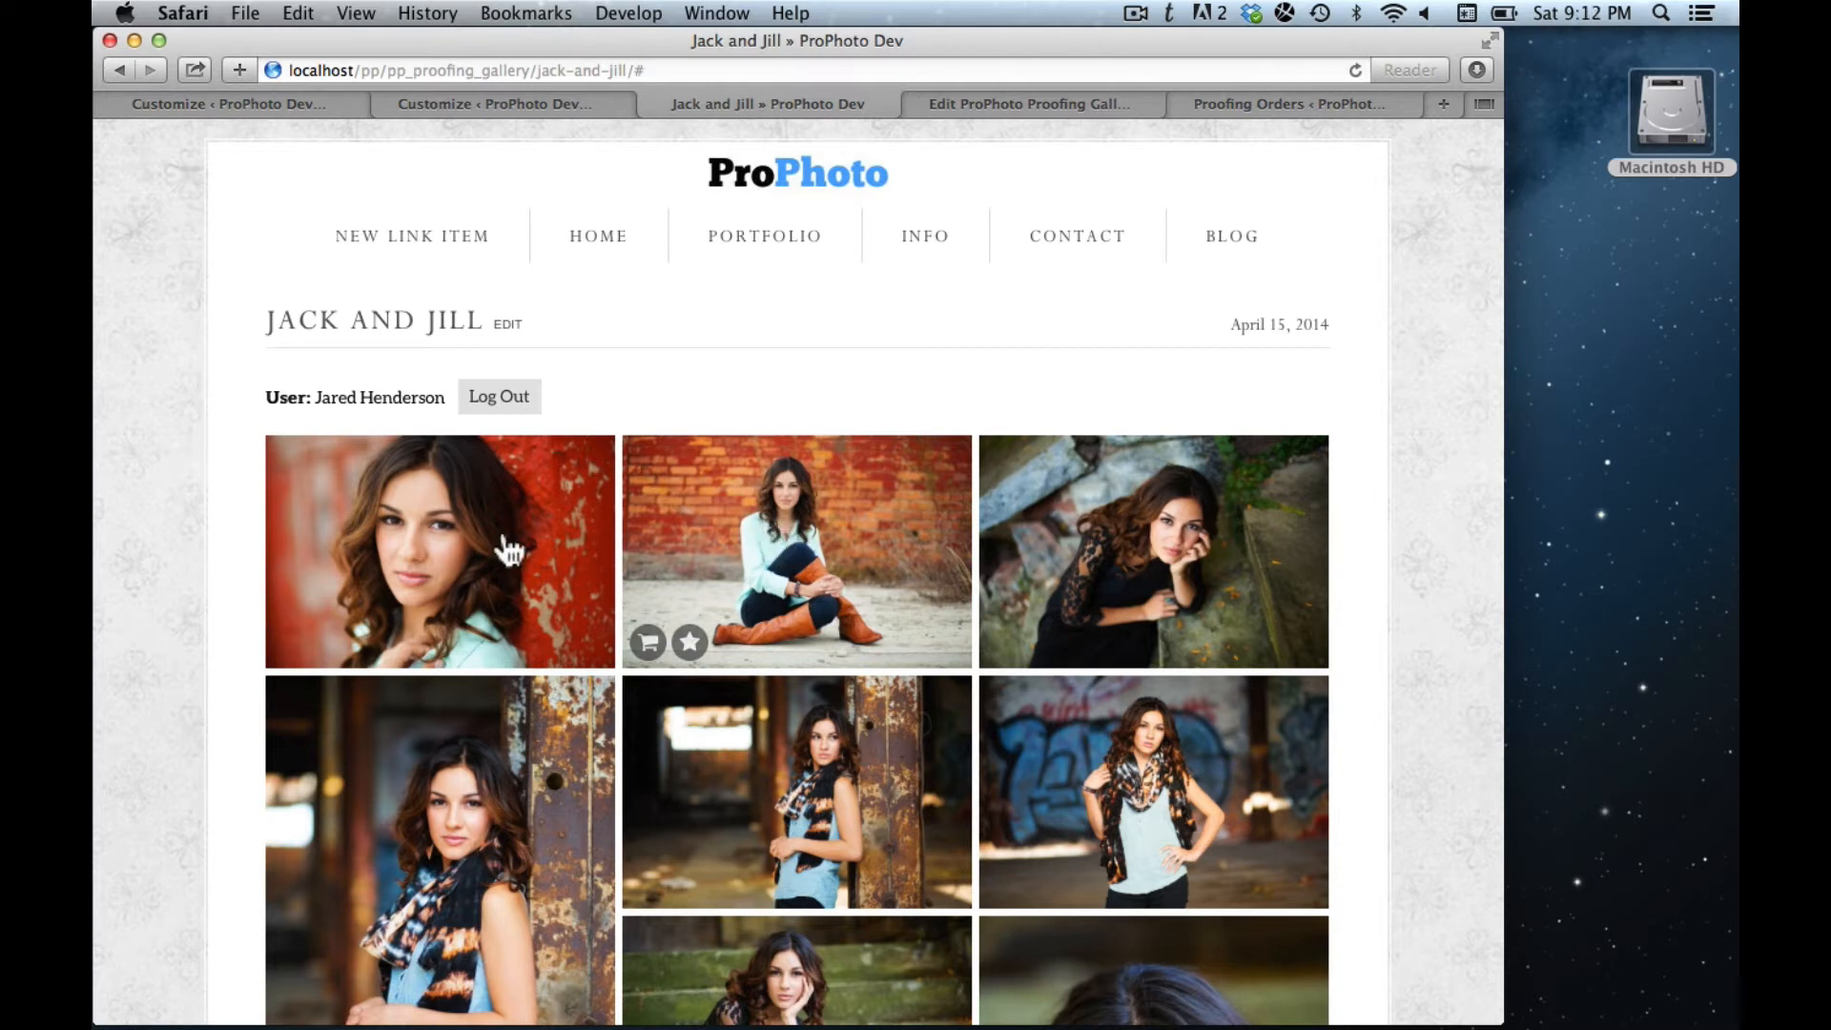
mouse_move(521, 555)
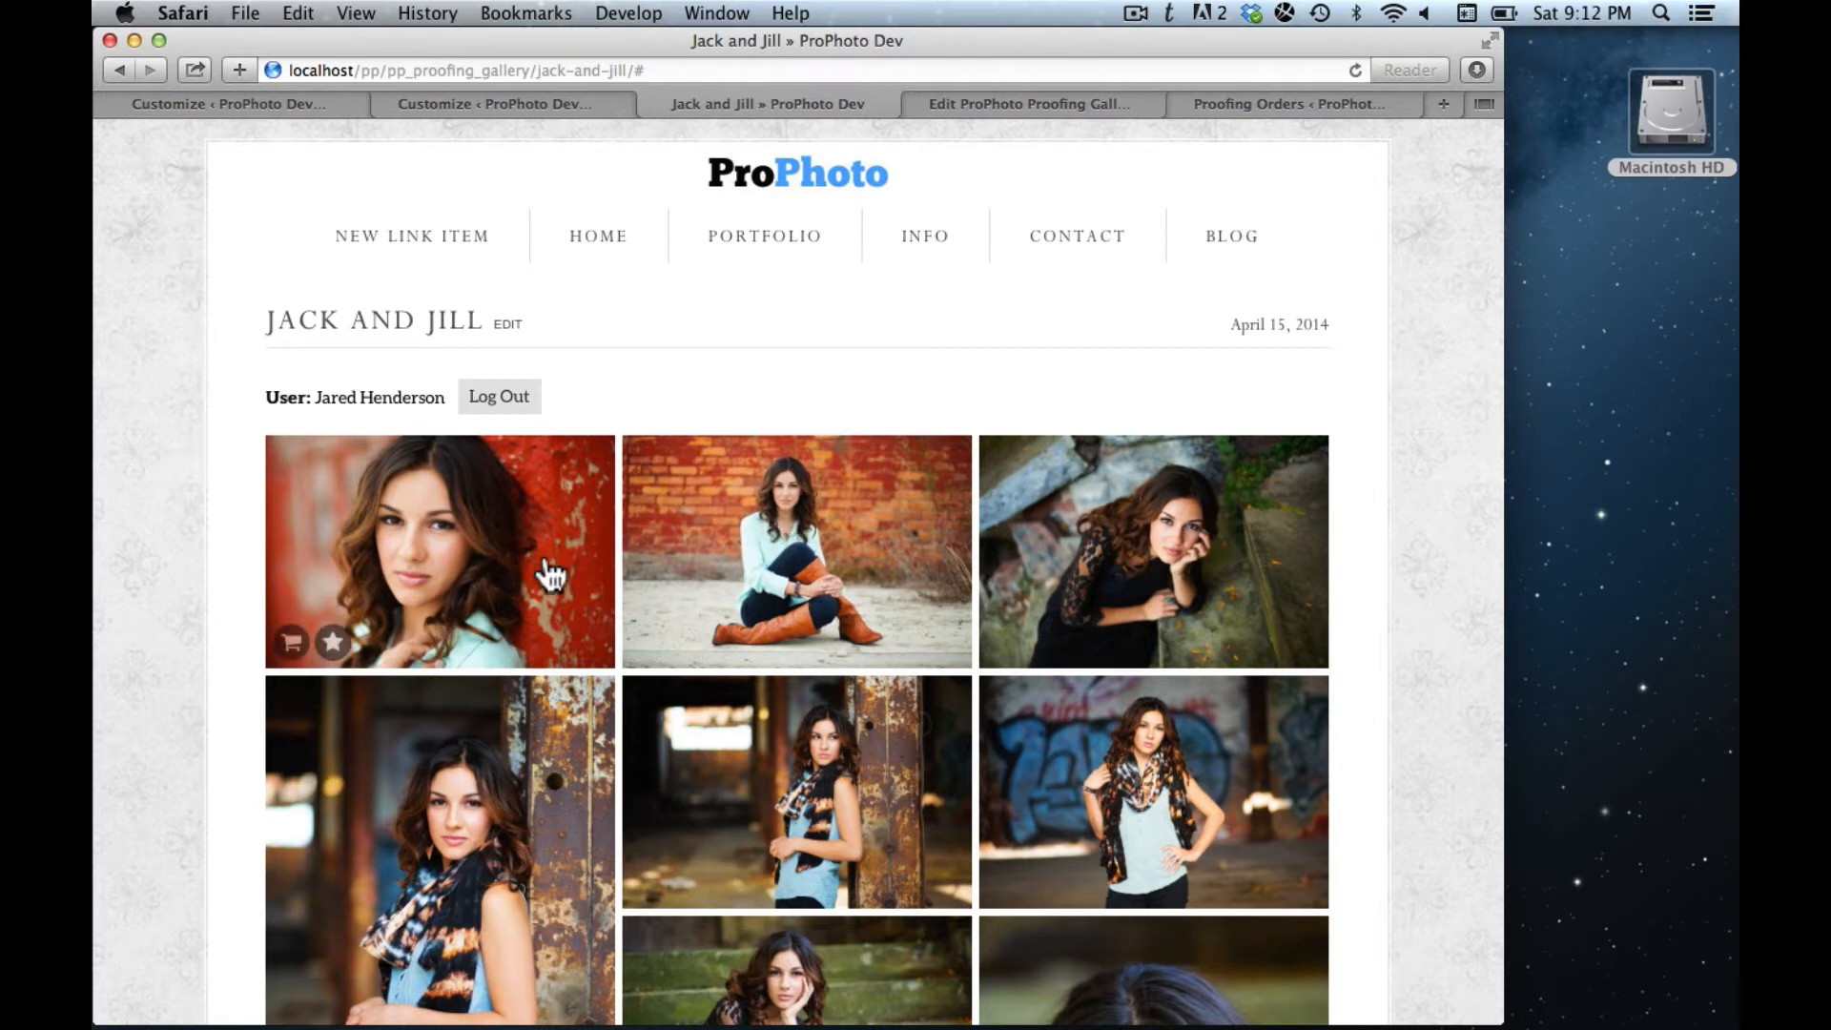
mouse_move(711, 577)
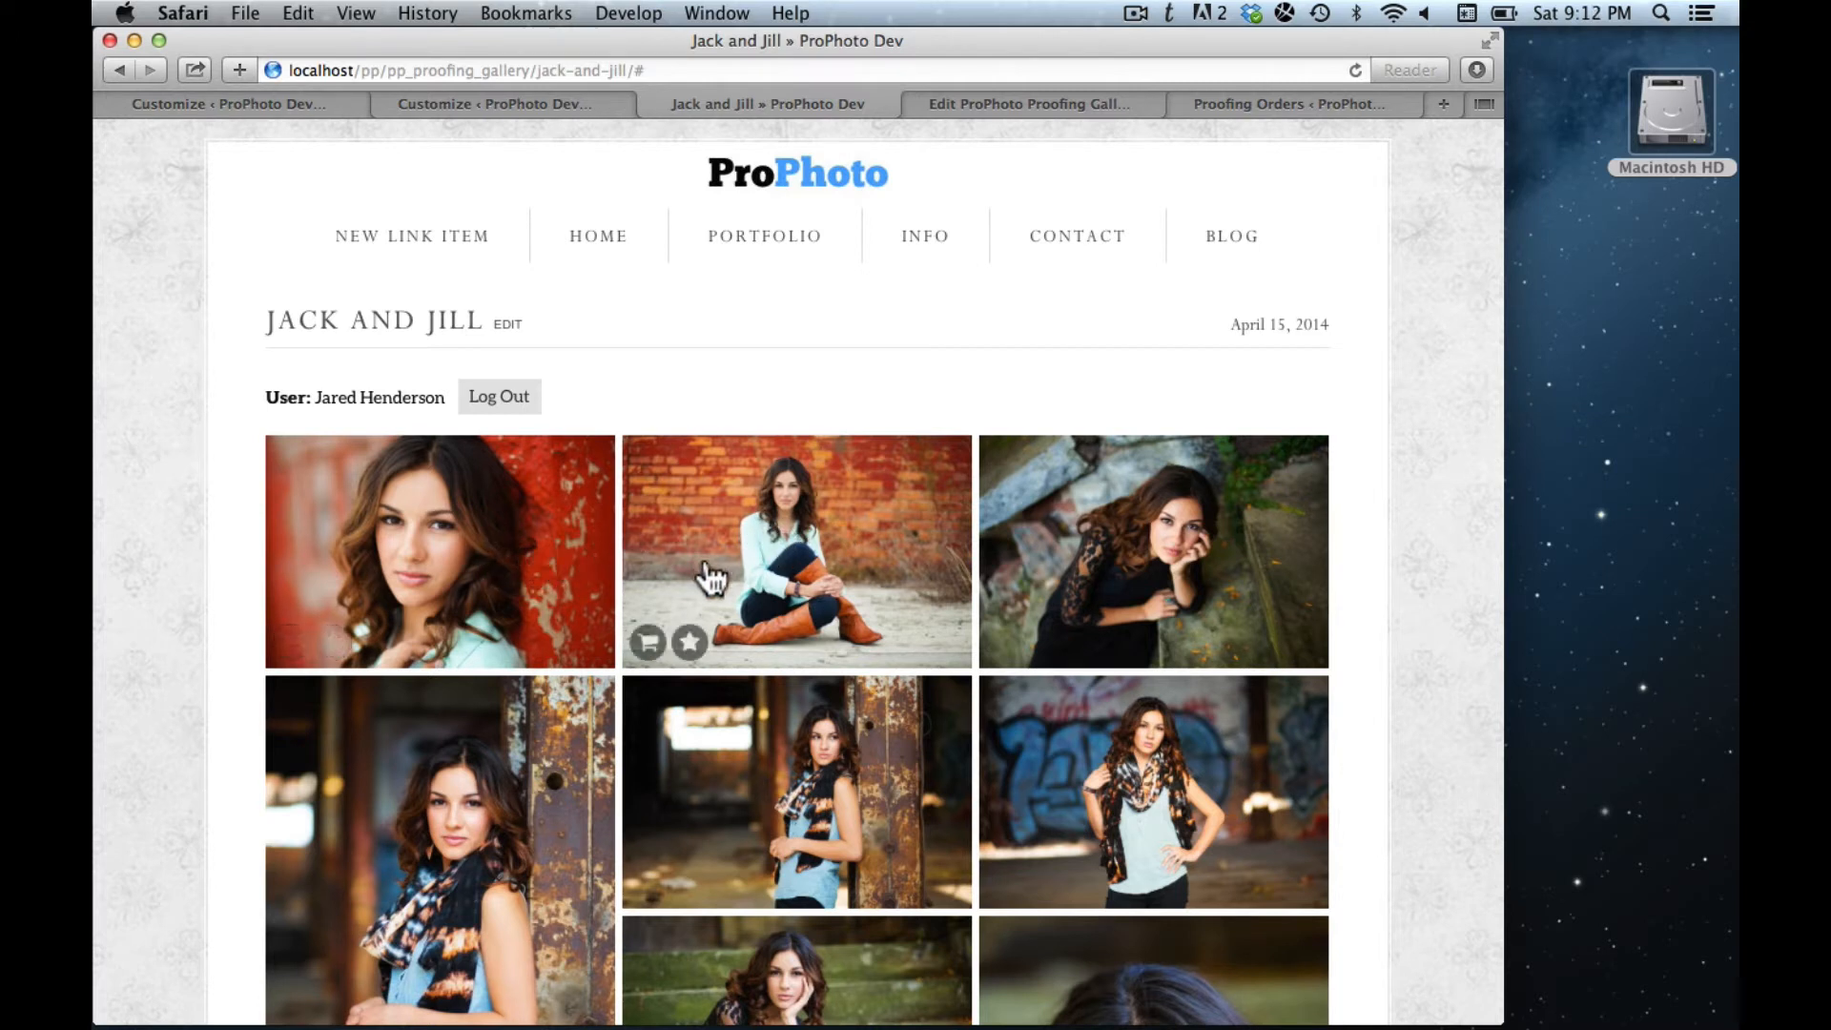
left_click(690, 644)
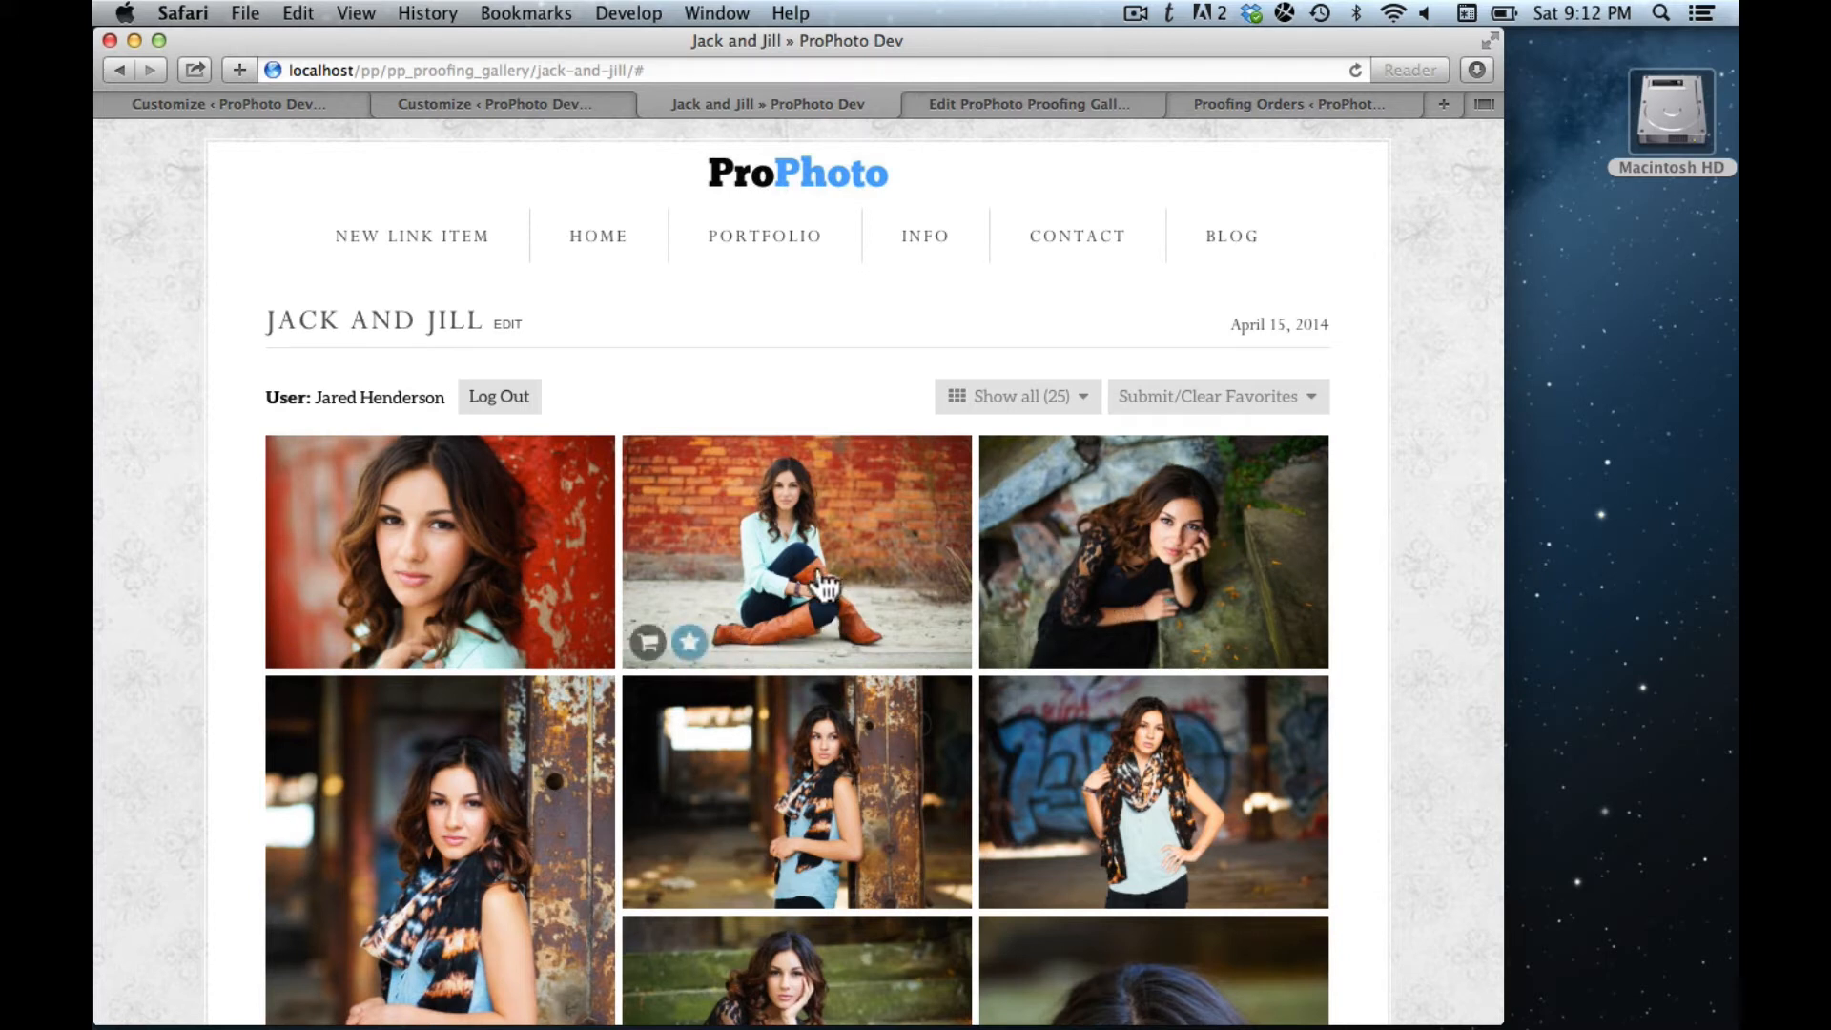
left_click(1046, 643)
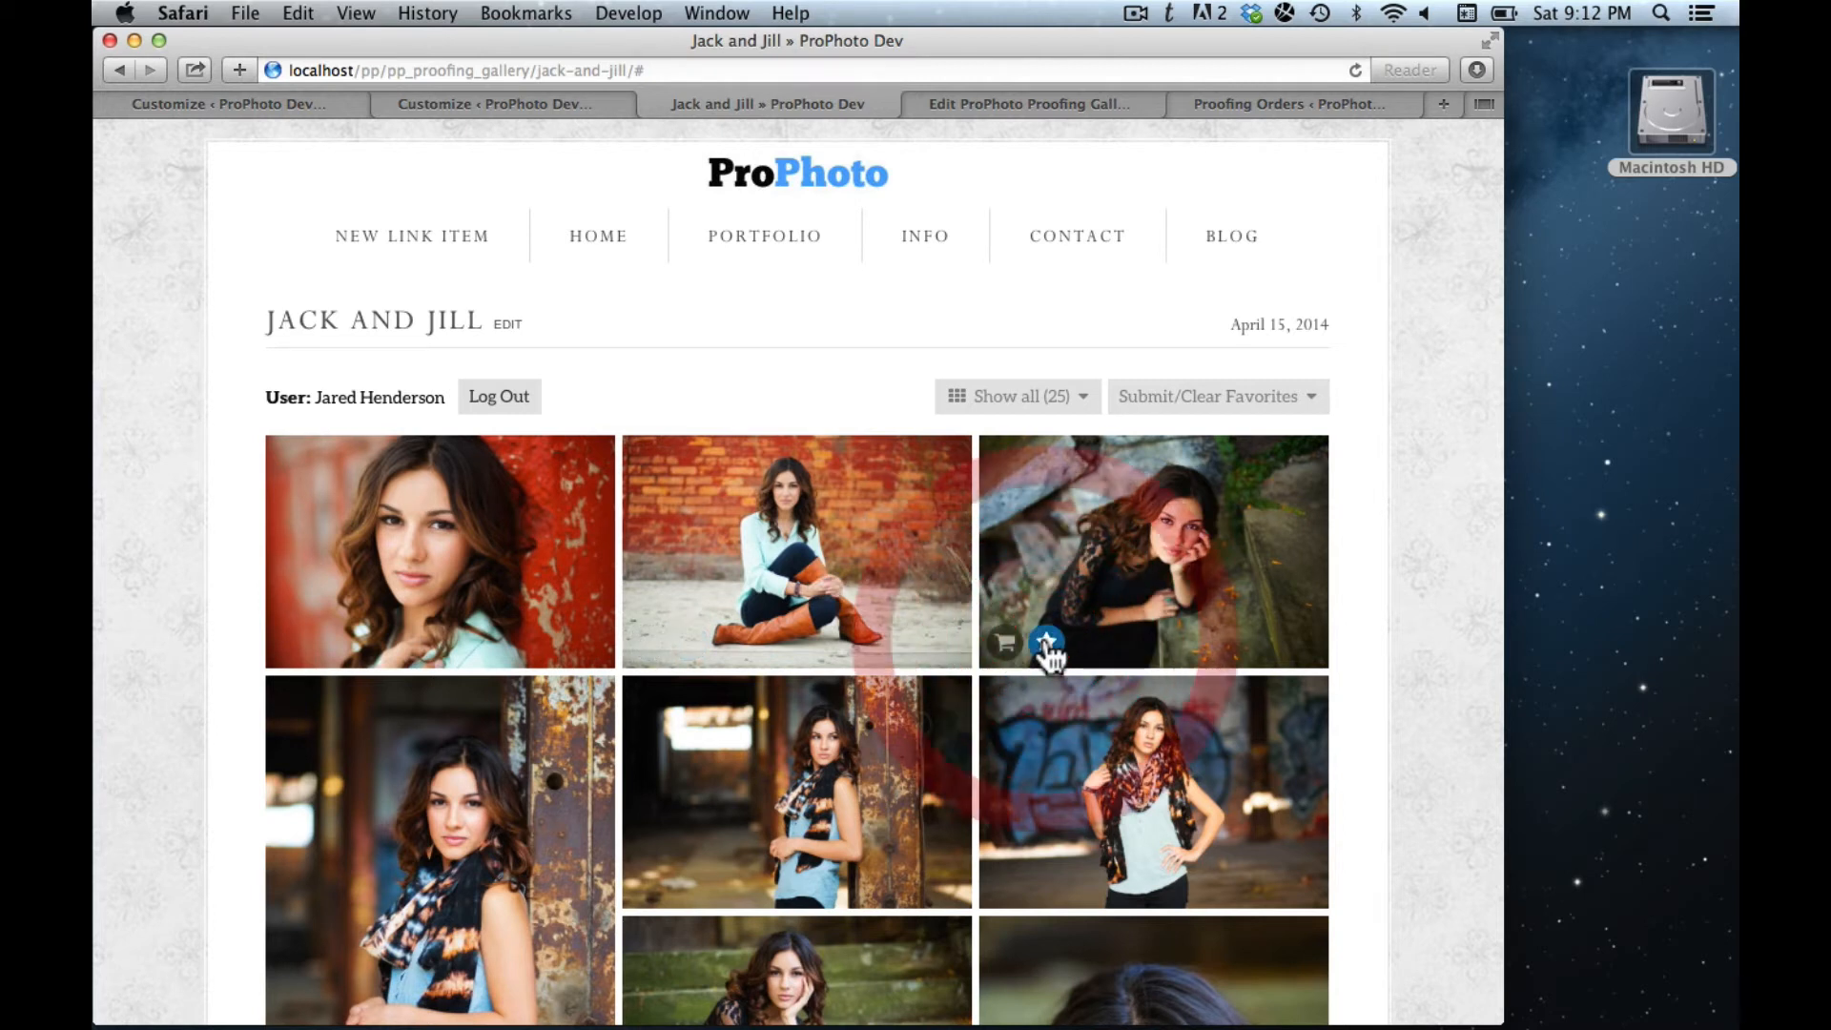
scroll(1049, 648, "down", 2)
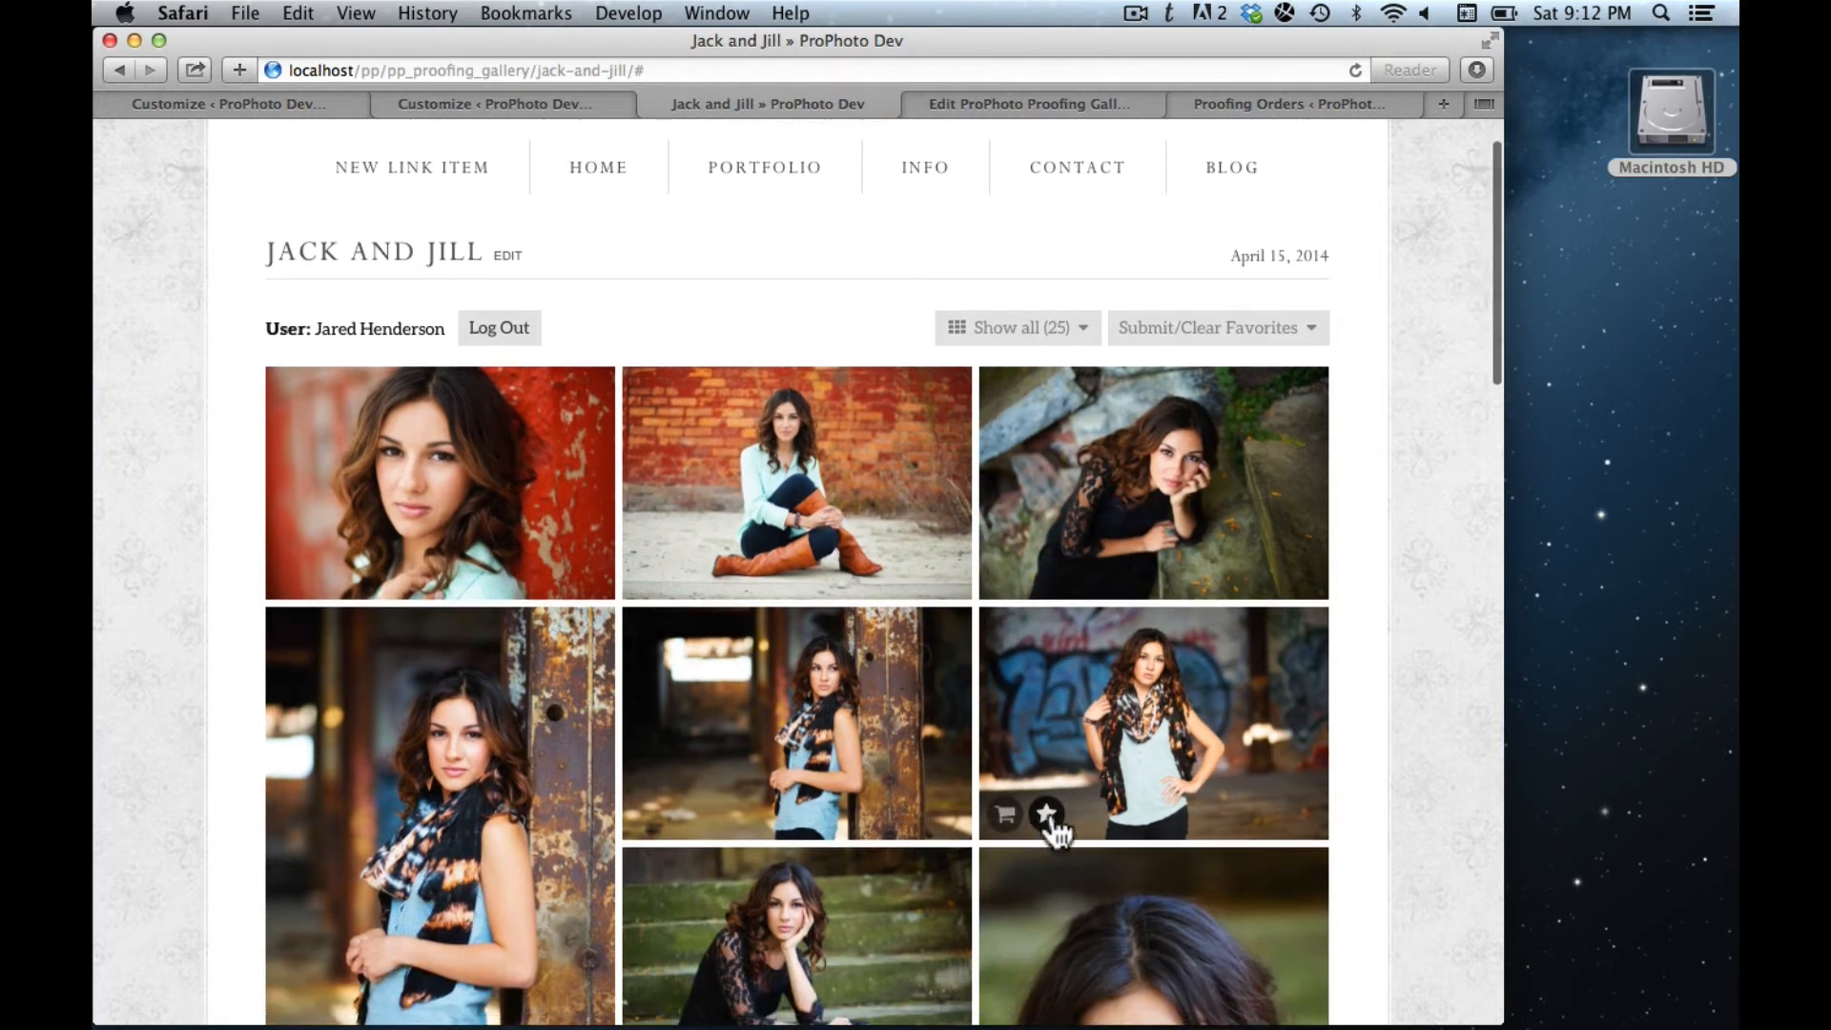
left_click(1046, 814)
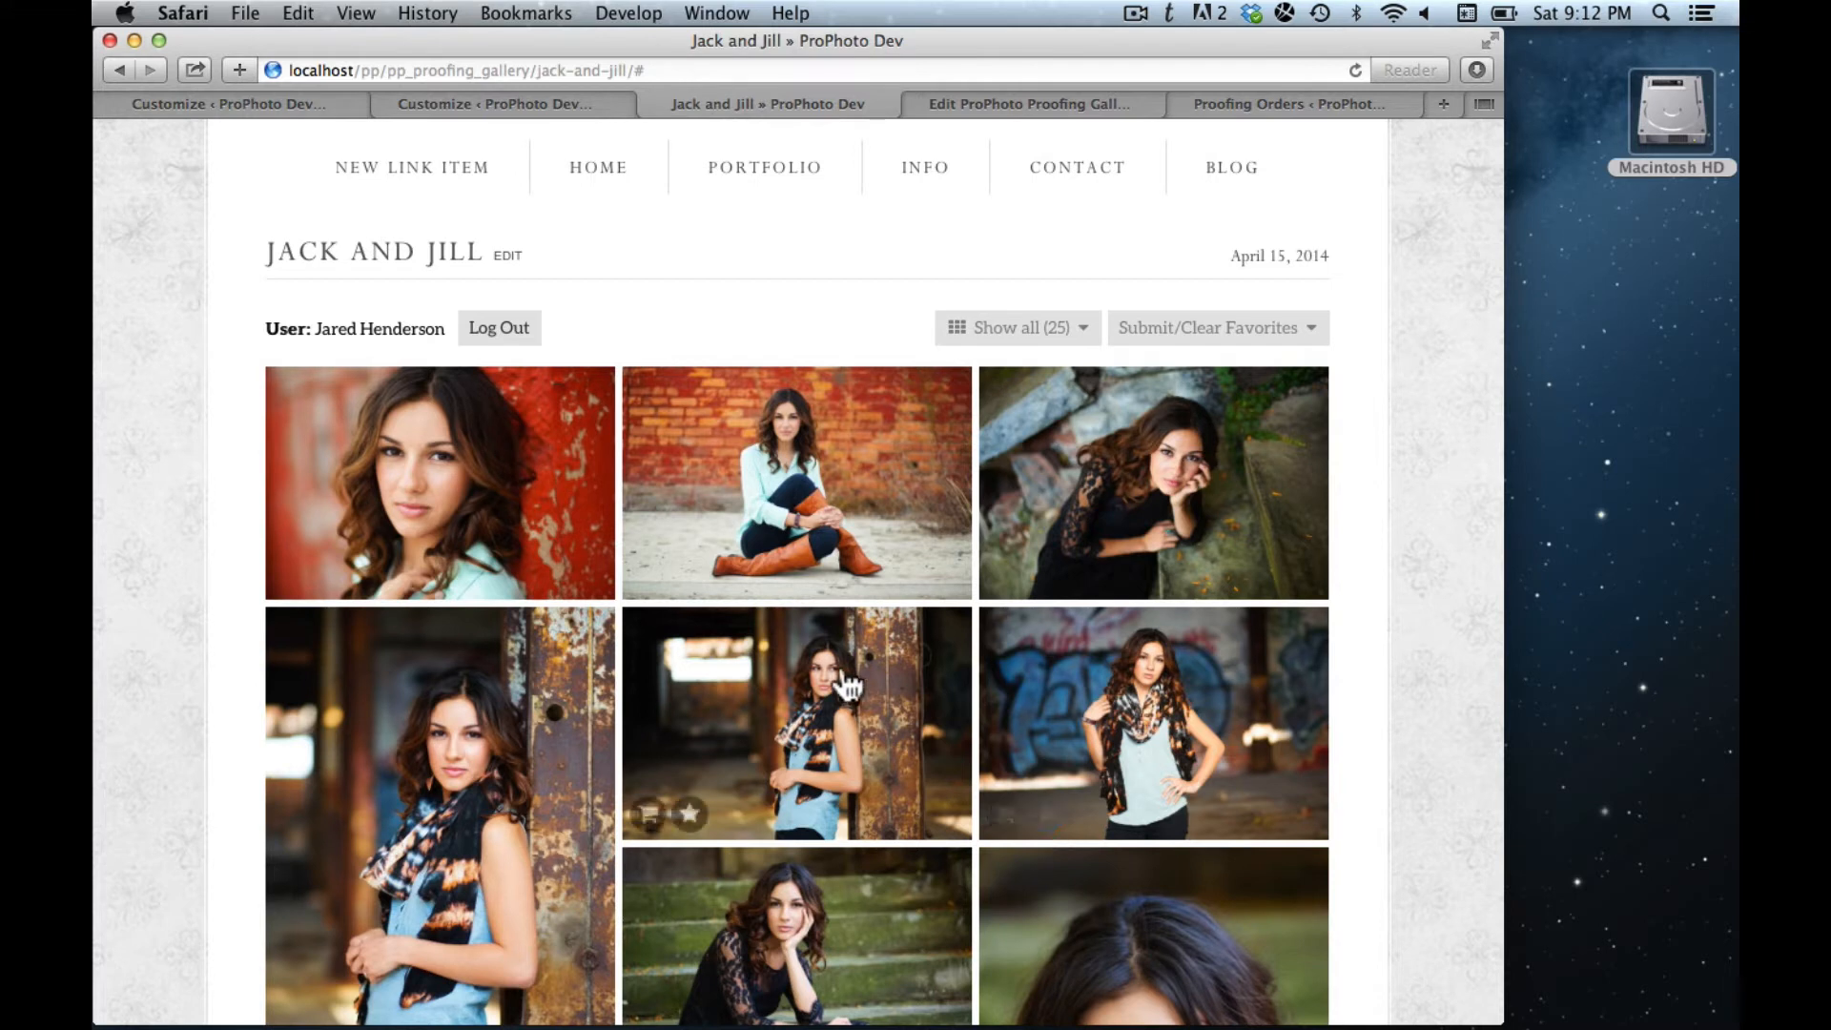
left_click(690, 813)
scroll(913, 647, "up", 2)
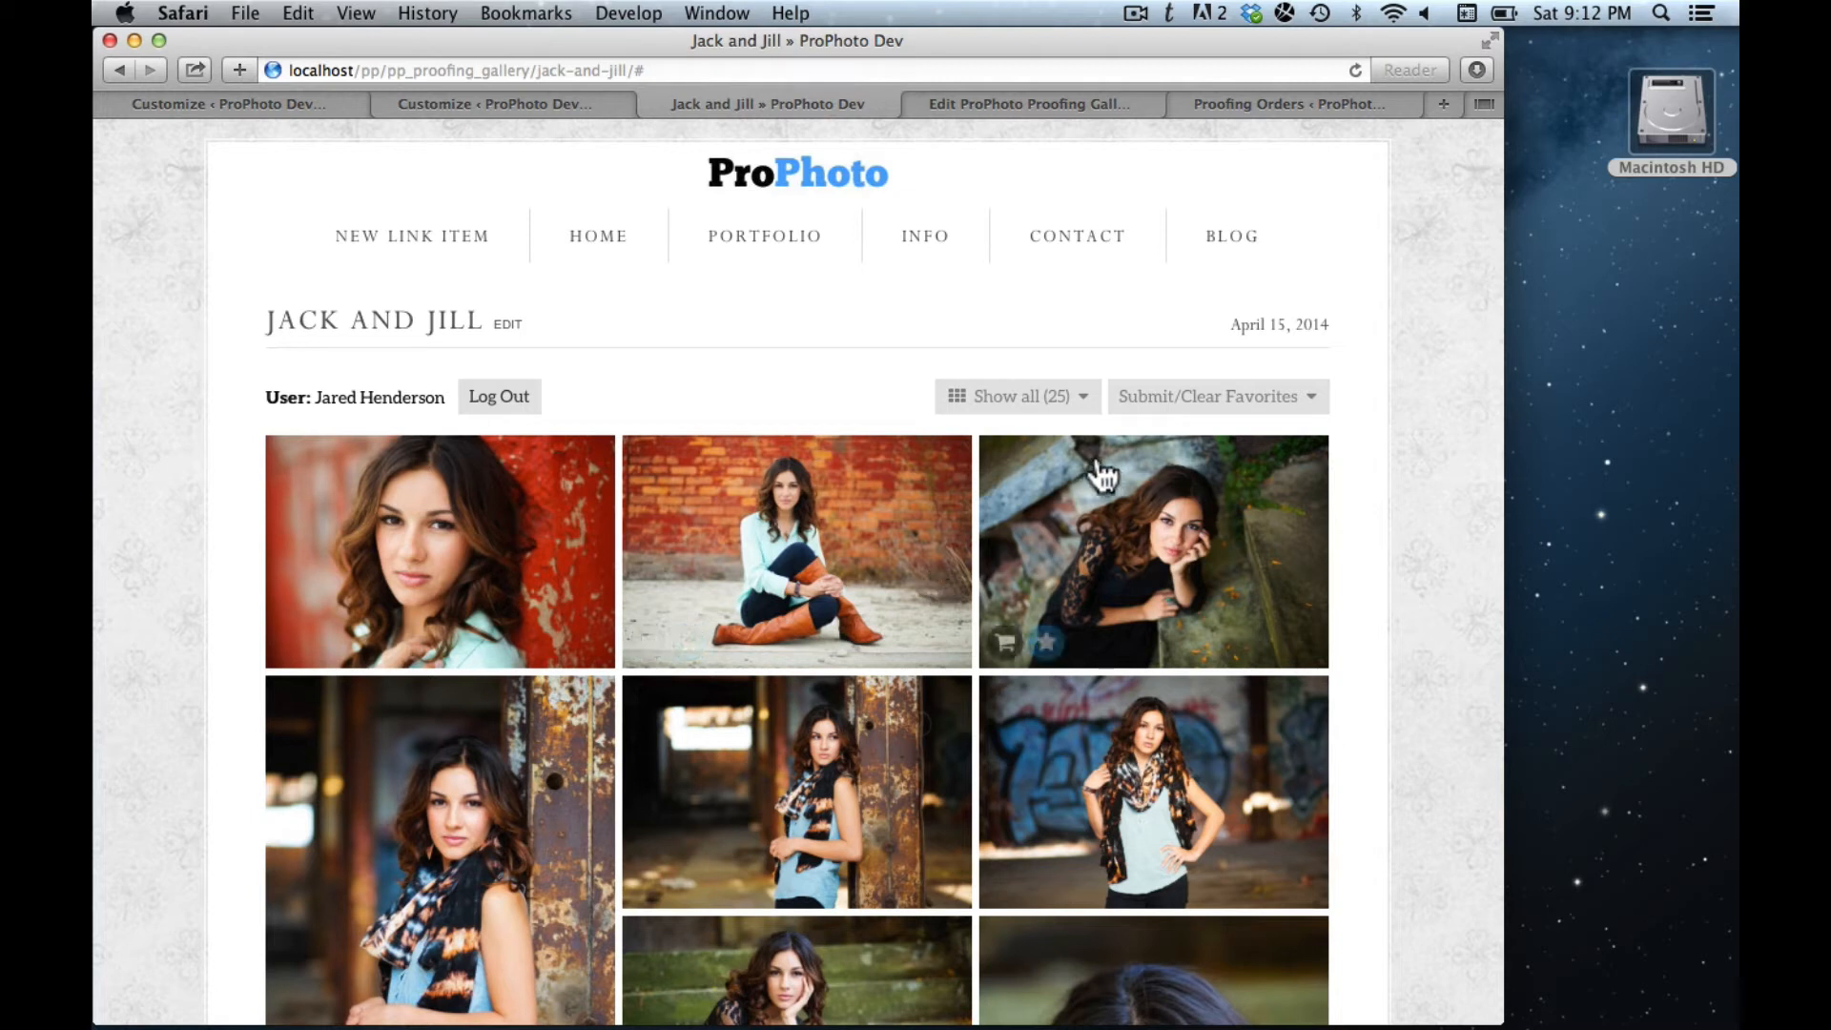
left_click(1080, 399)
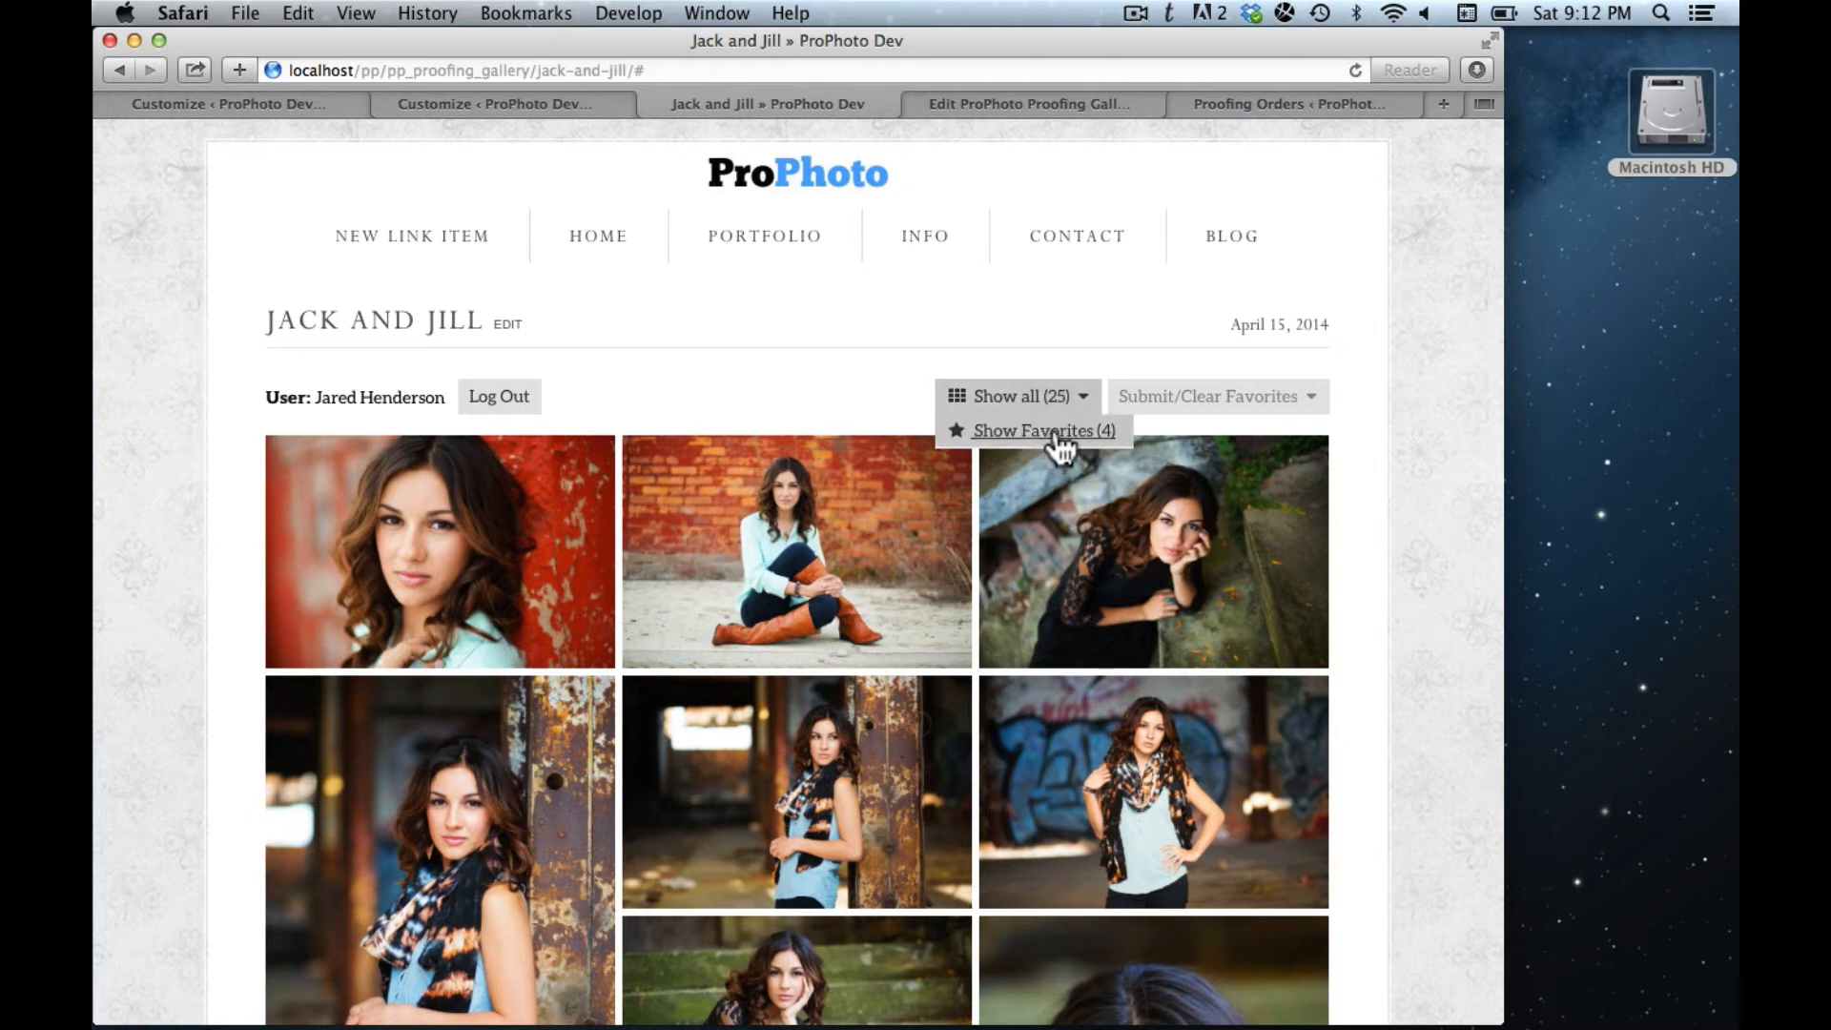
left_click(1053, 435)
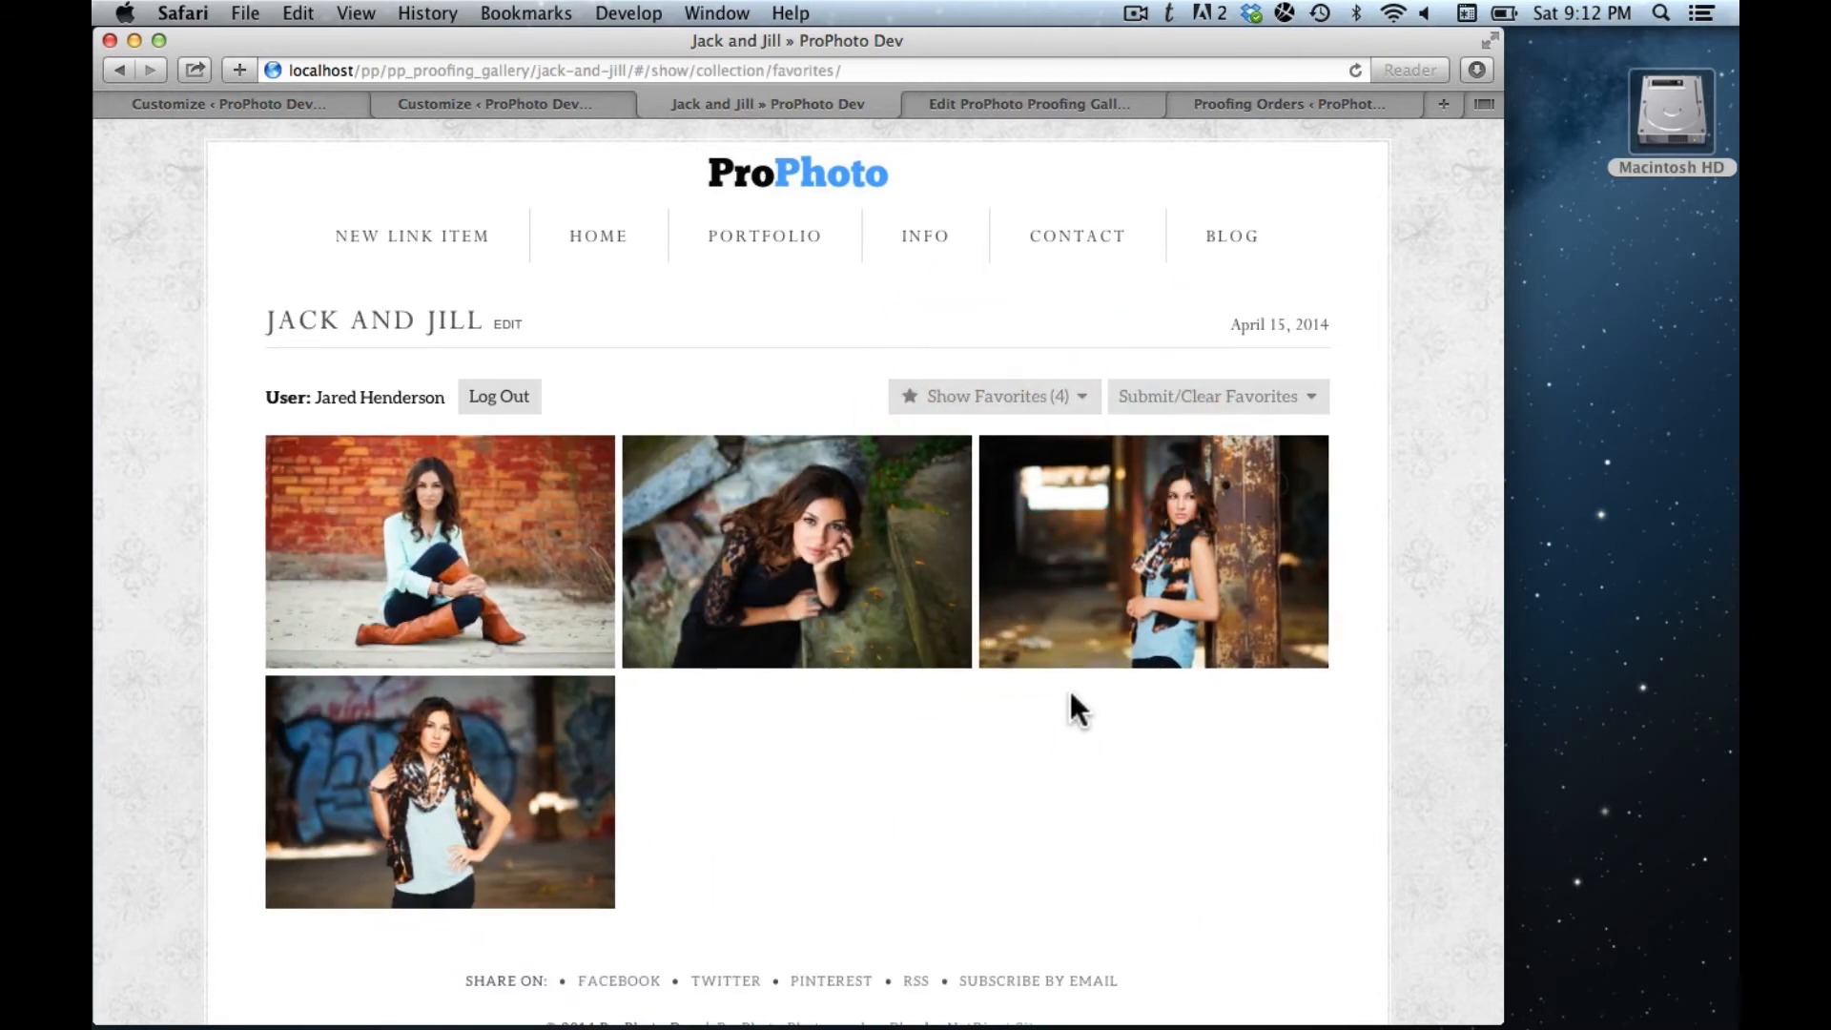
mouse_move(1035, 391)
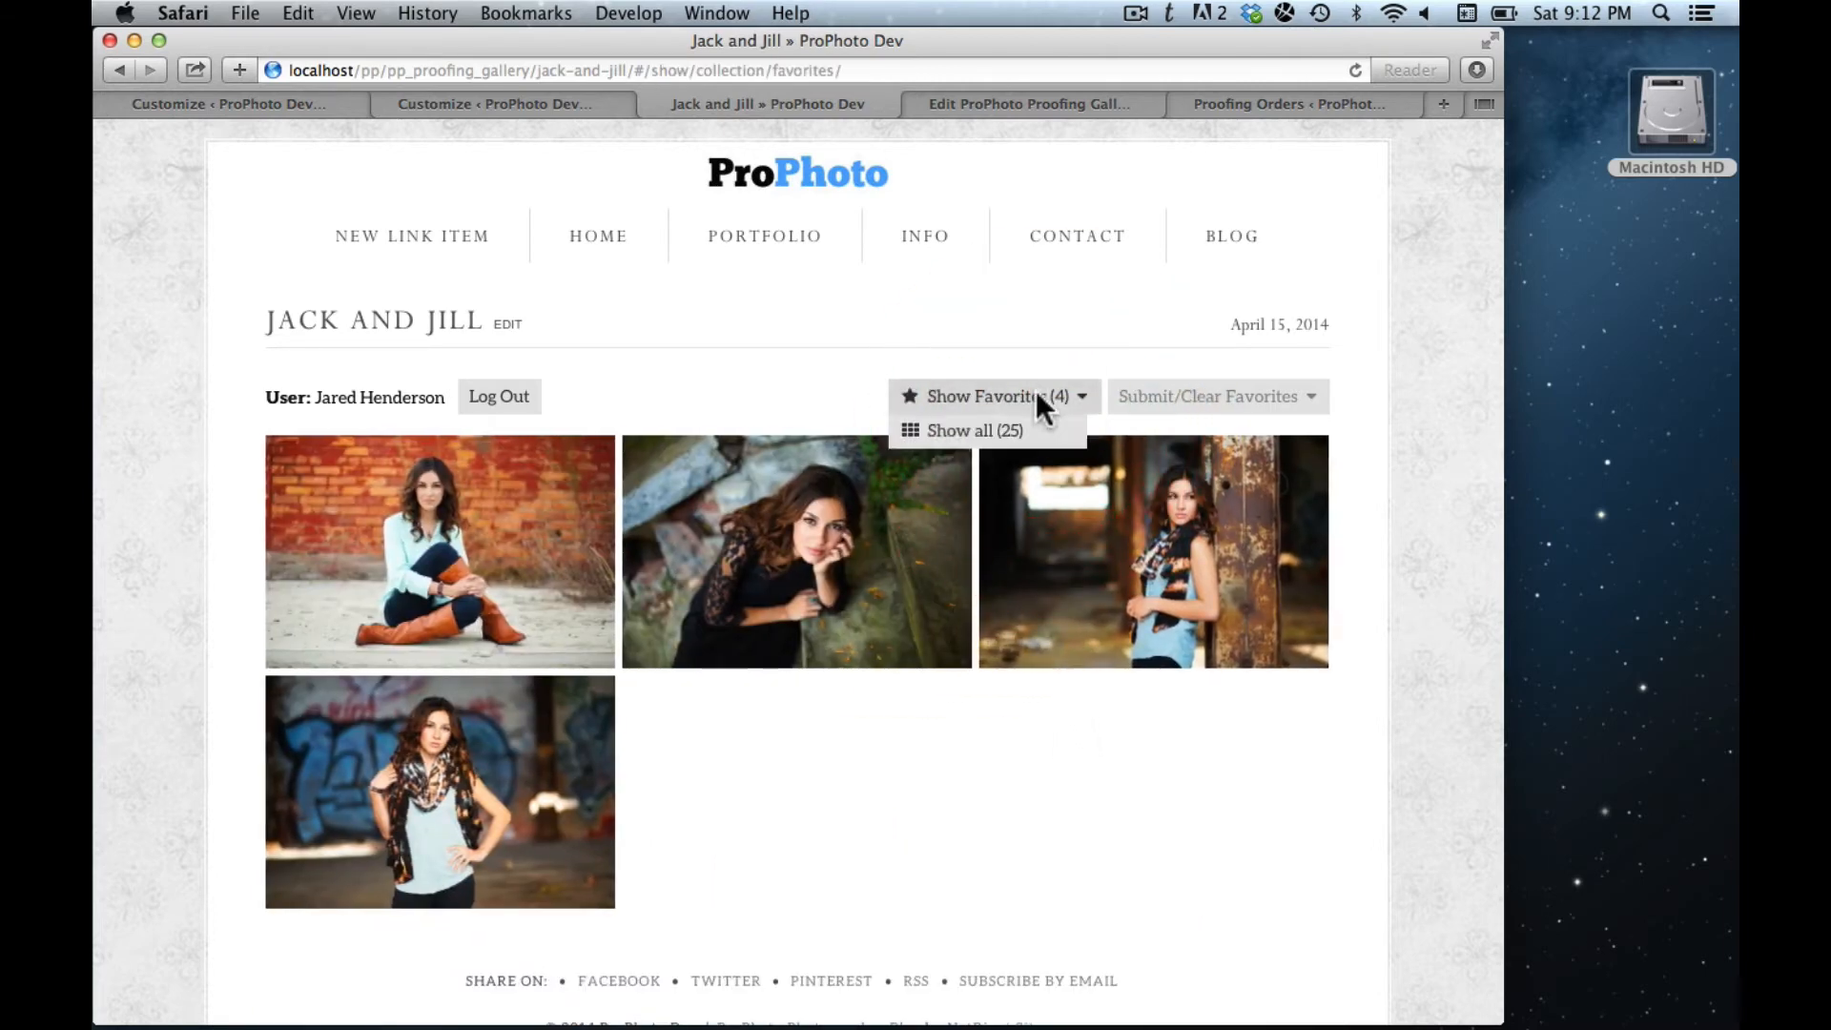
left_click(971, 432)
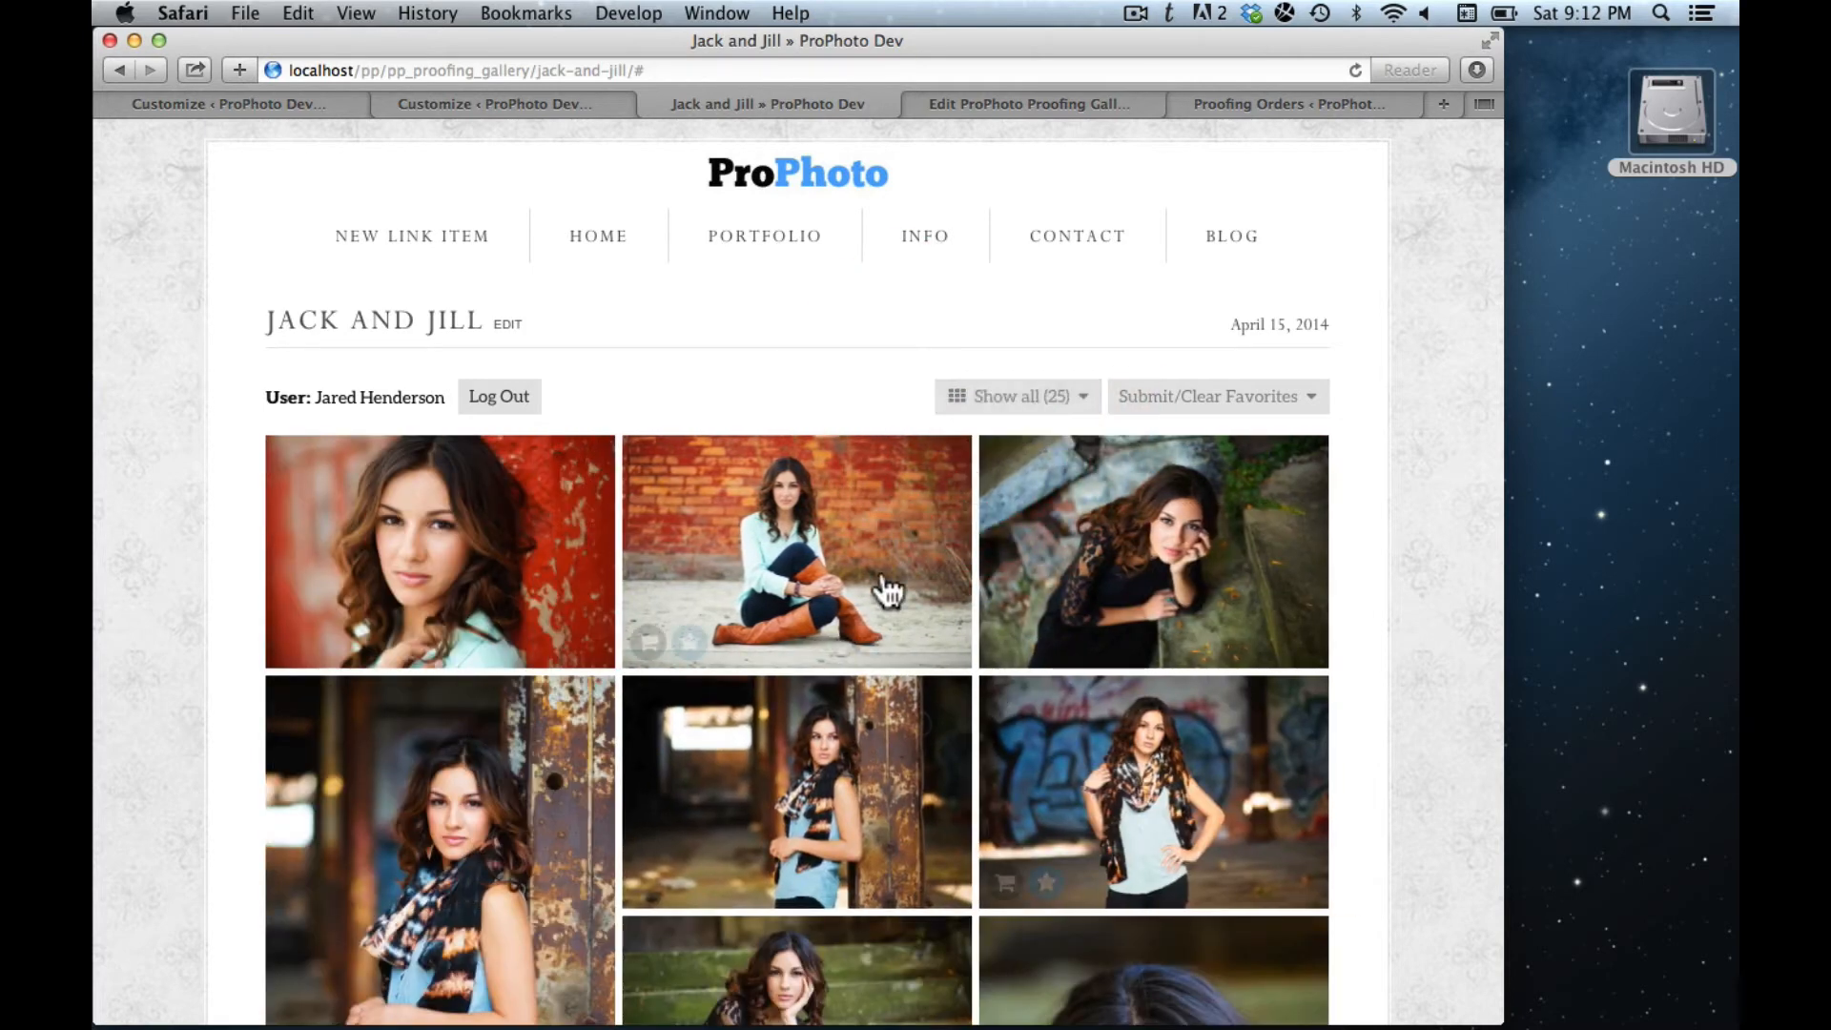
- Step through the lightbox to image 19 and favorite the mossy-steps photo
left_click(492, 590)
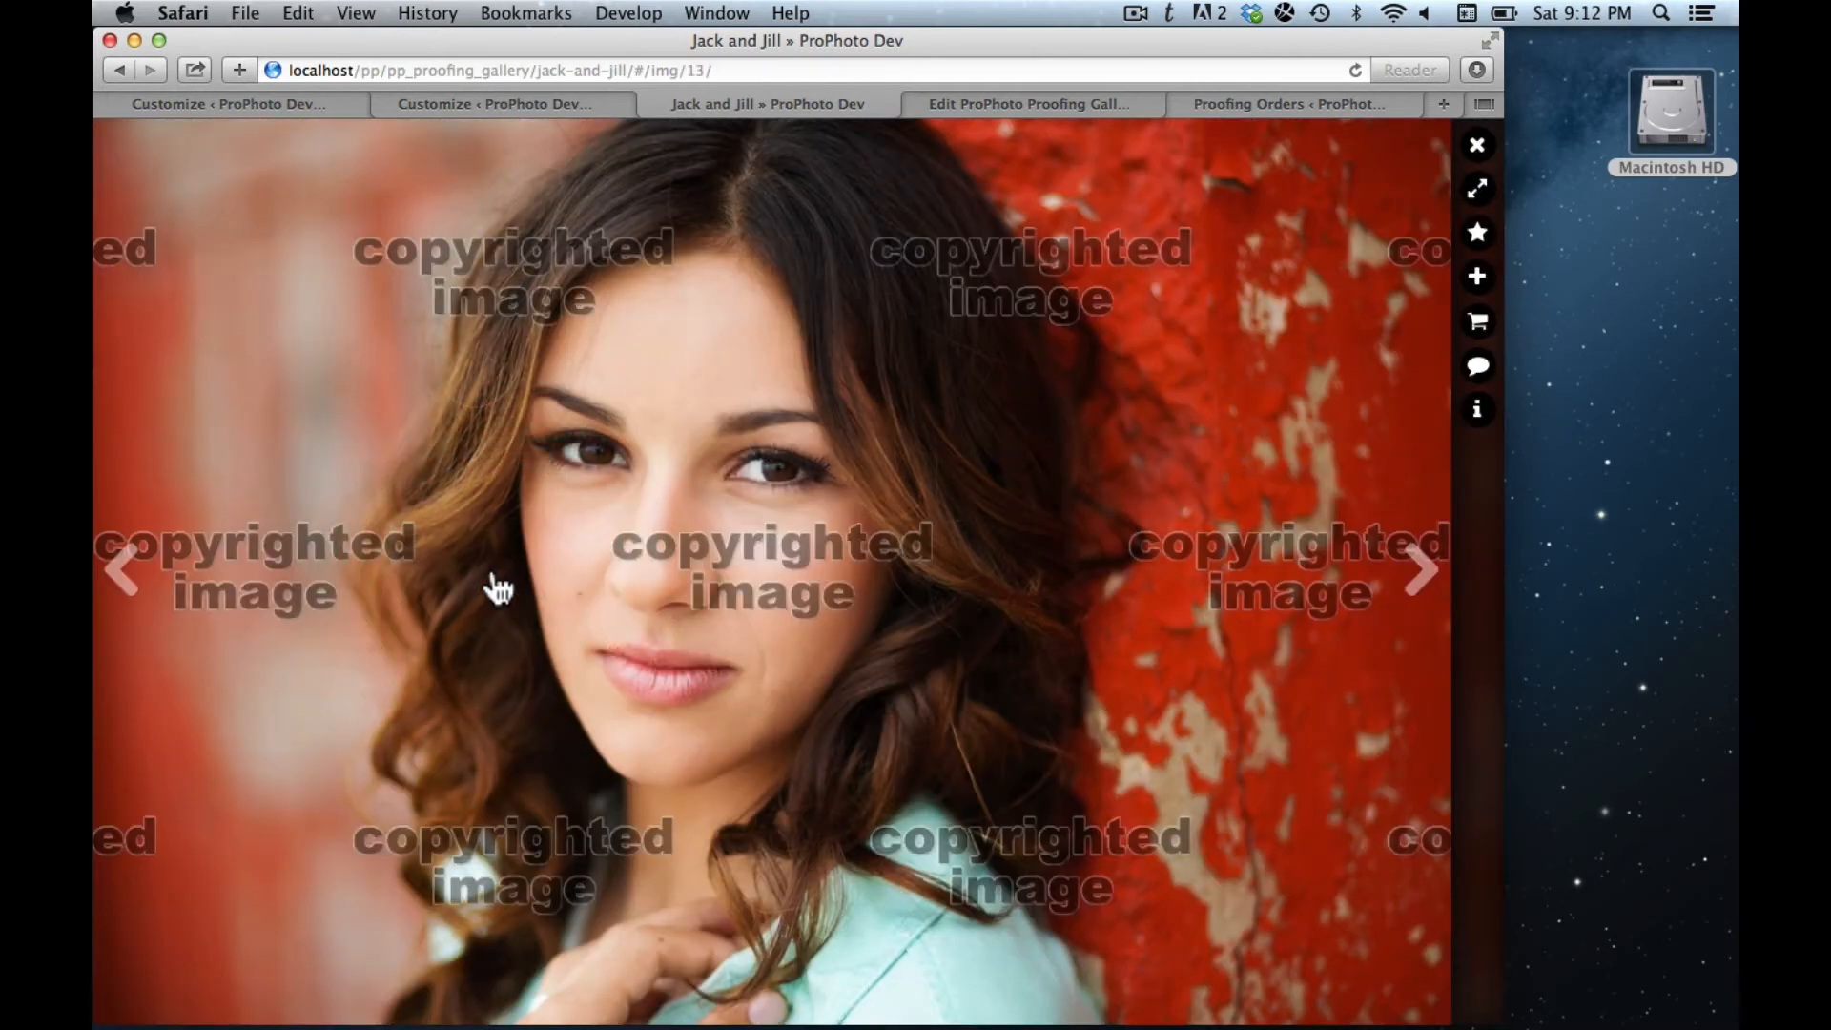
left_click(496, 586)
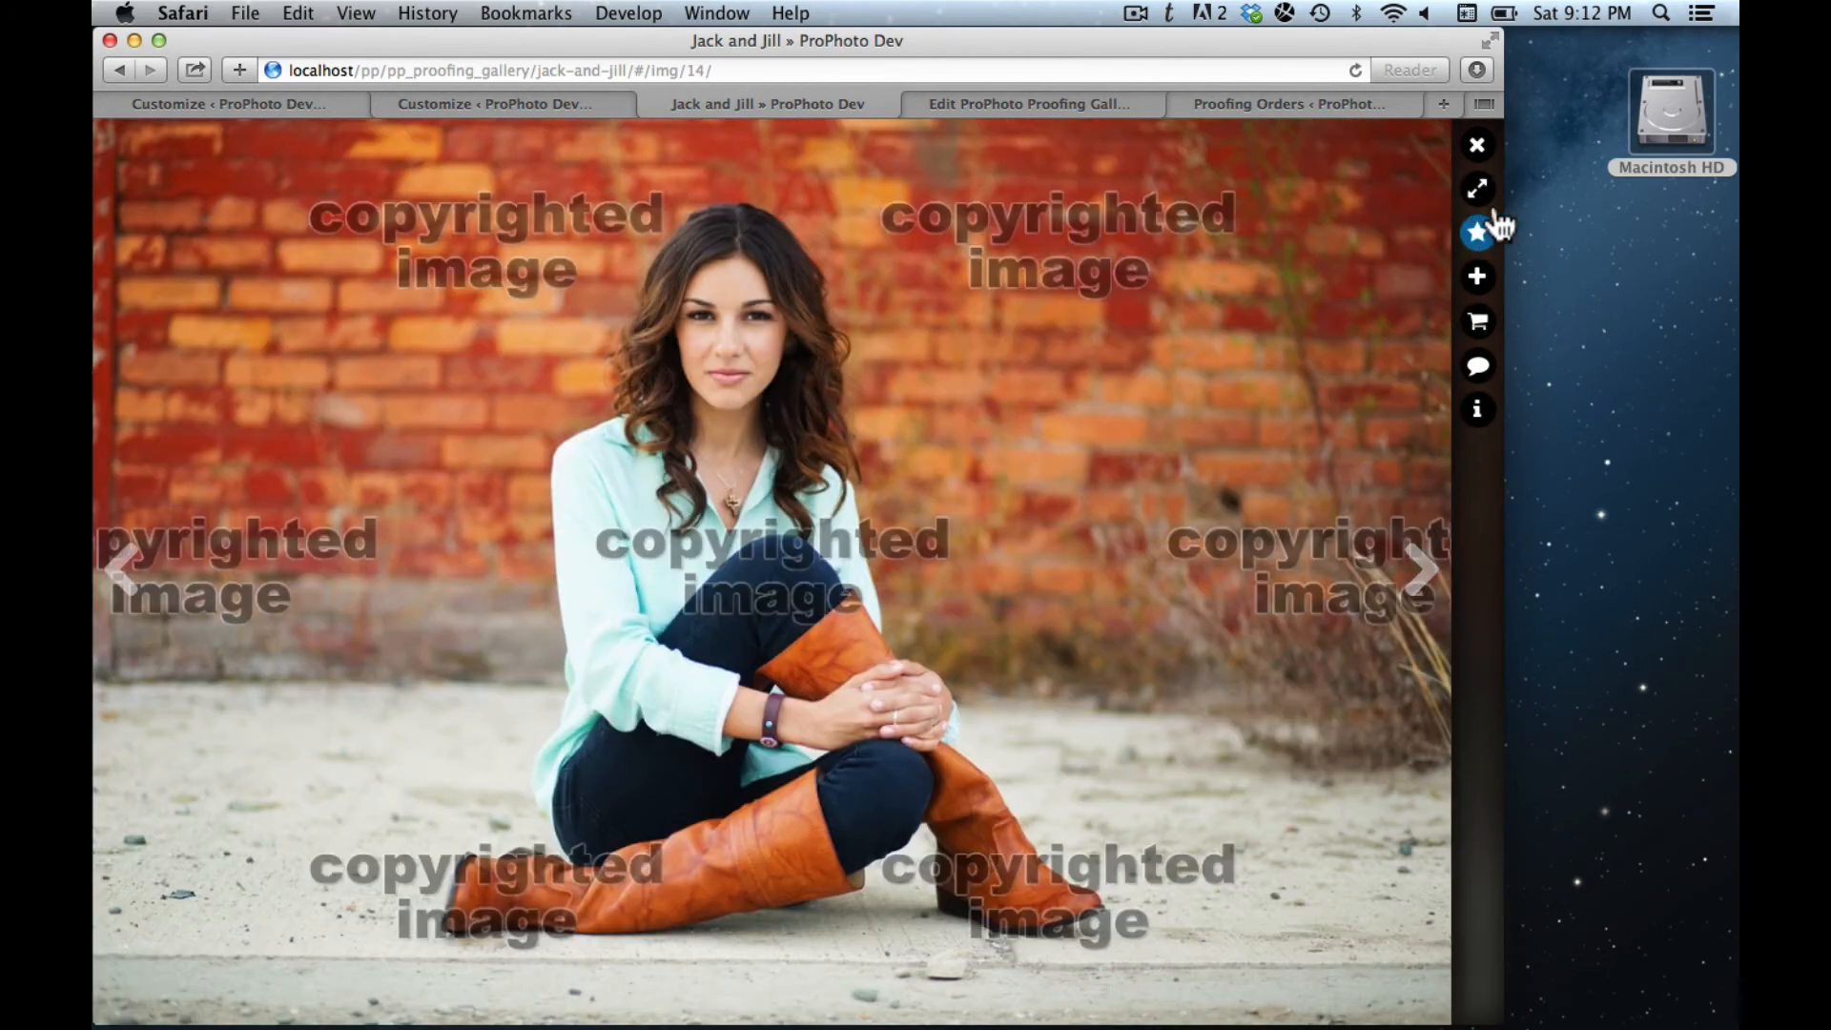
key("Right")
key("Right")
key("Right")
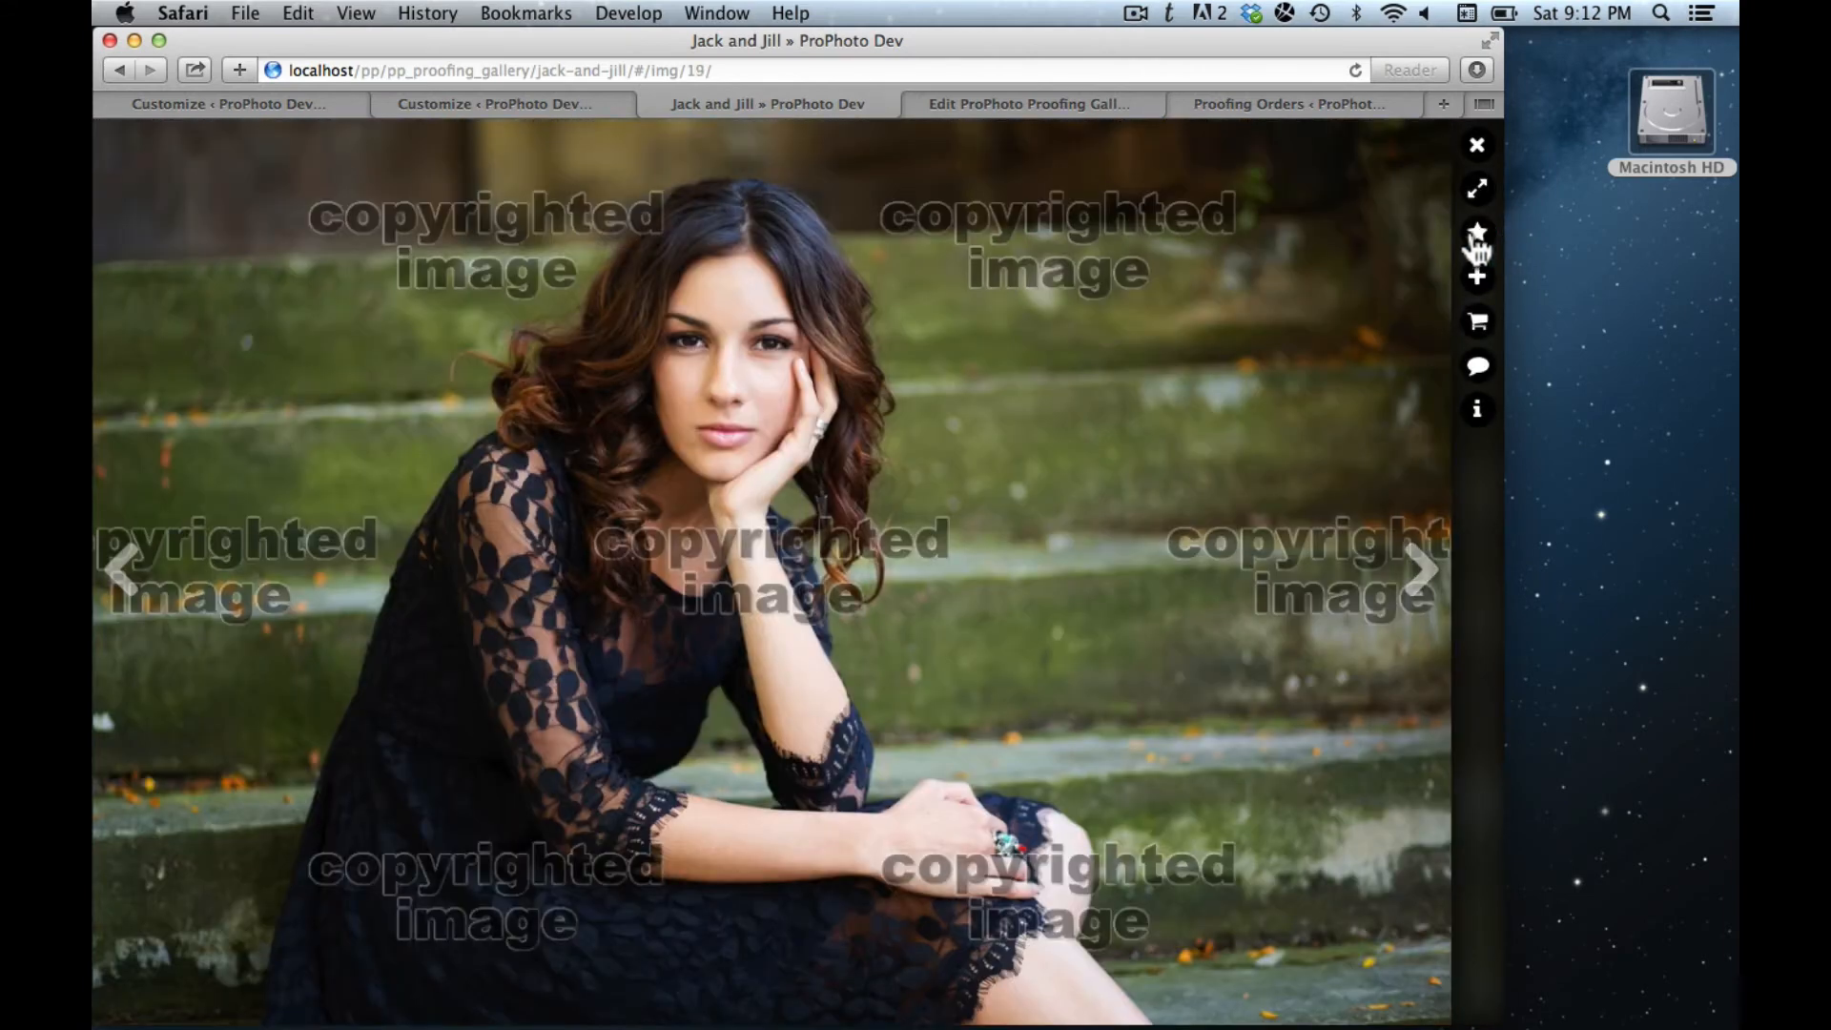
left_click(1472, 238)
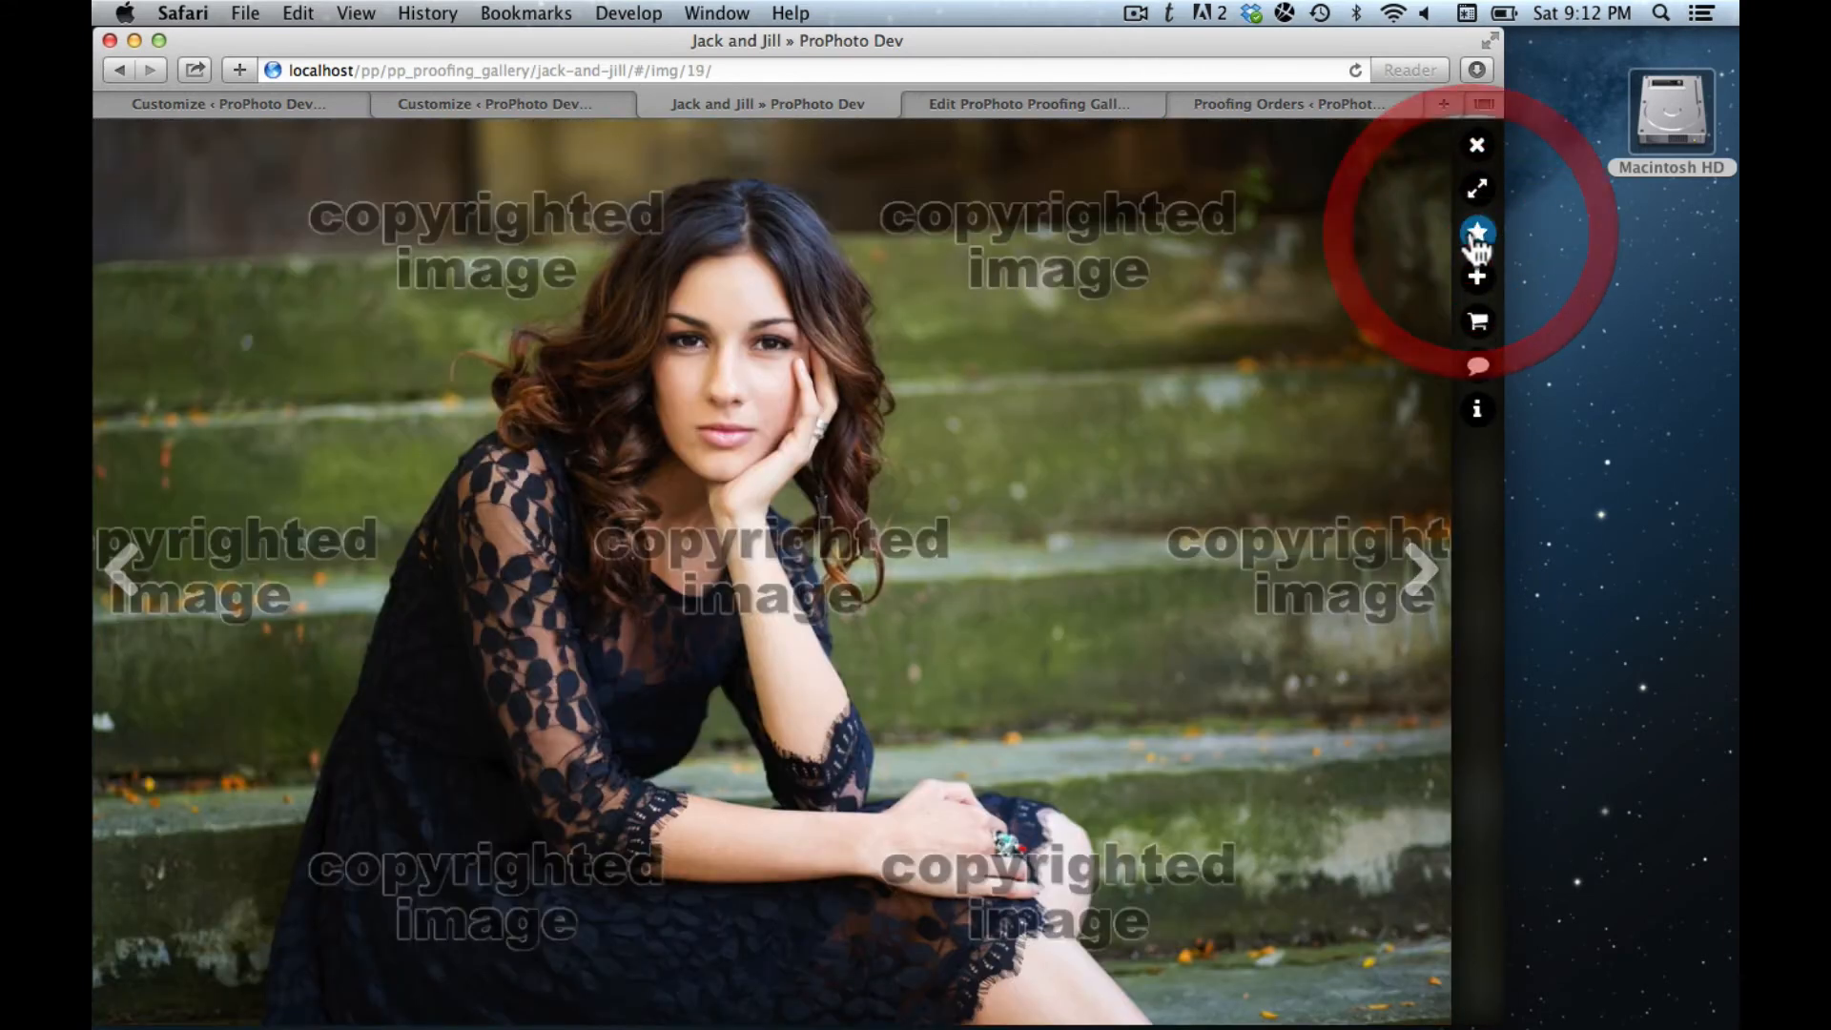
key("Escape")
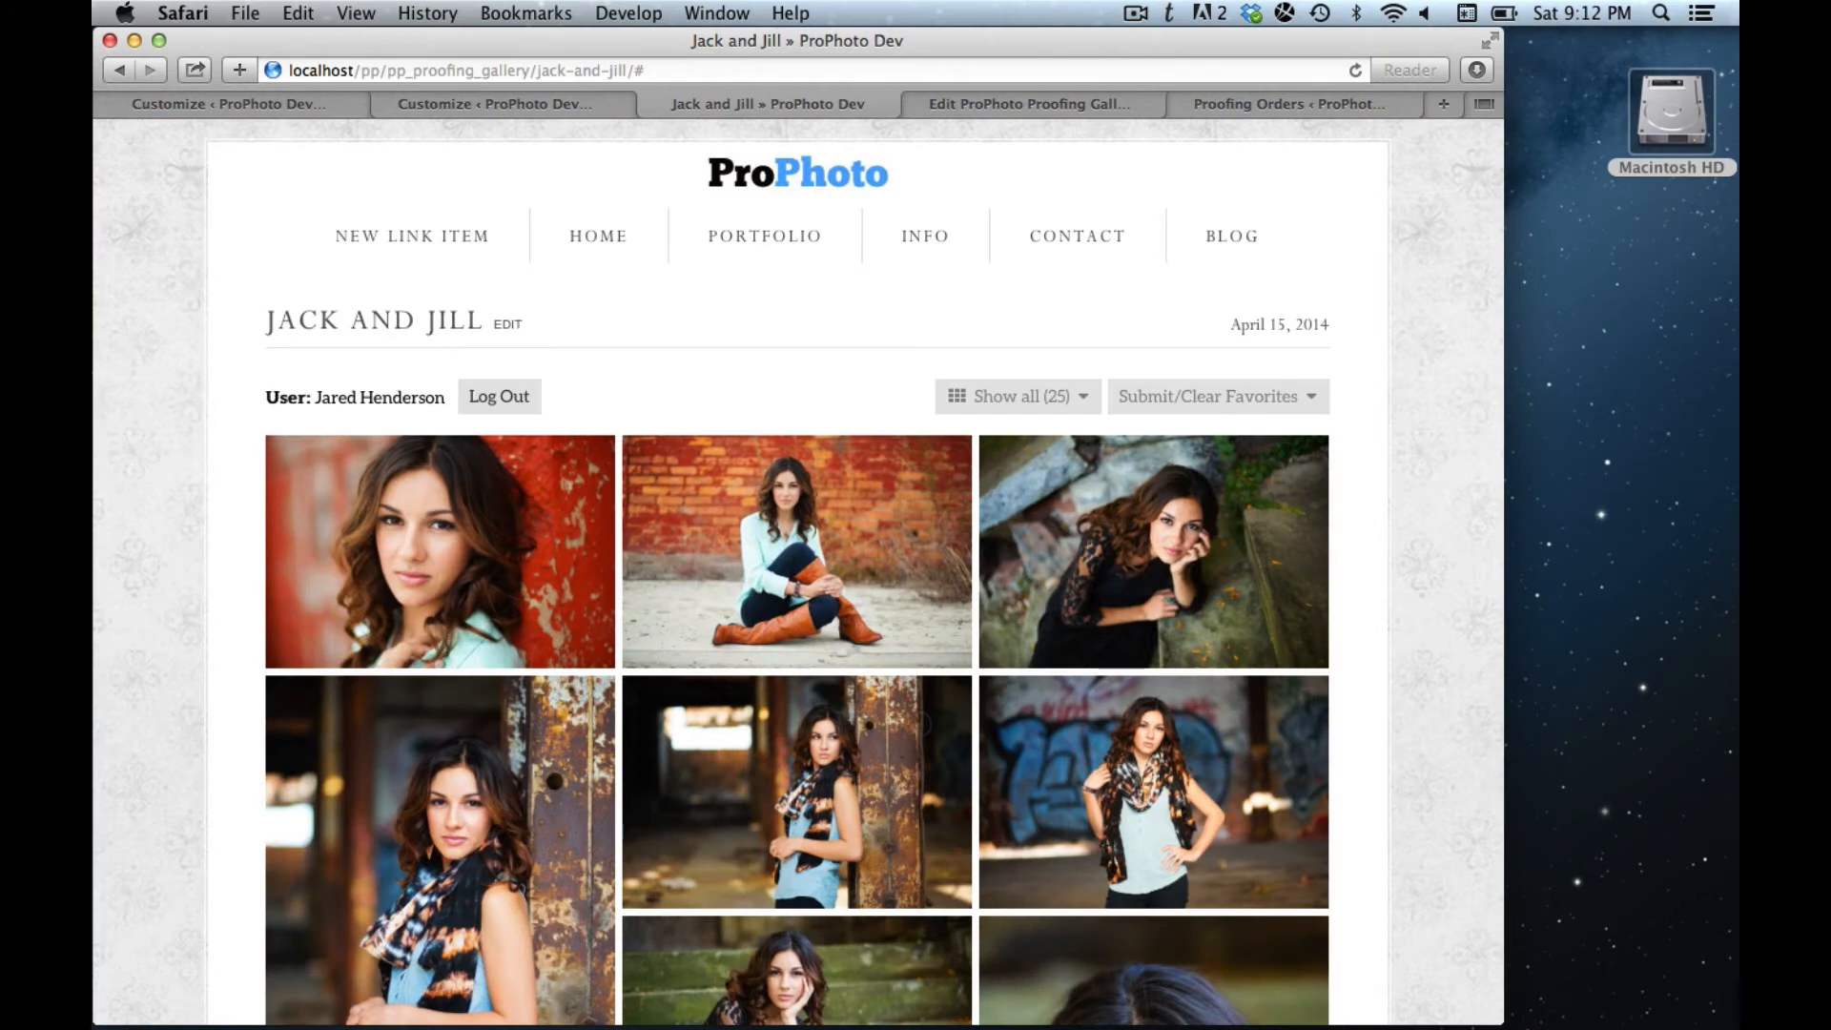
- Filter the gallery to show only the 5 favorite photos
scroll(1006, 639, "down", 3)
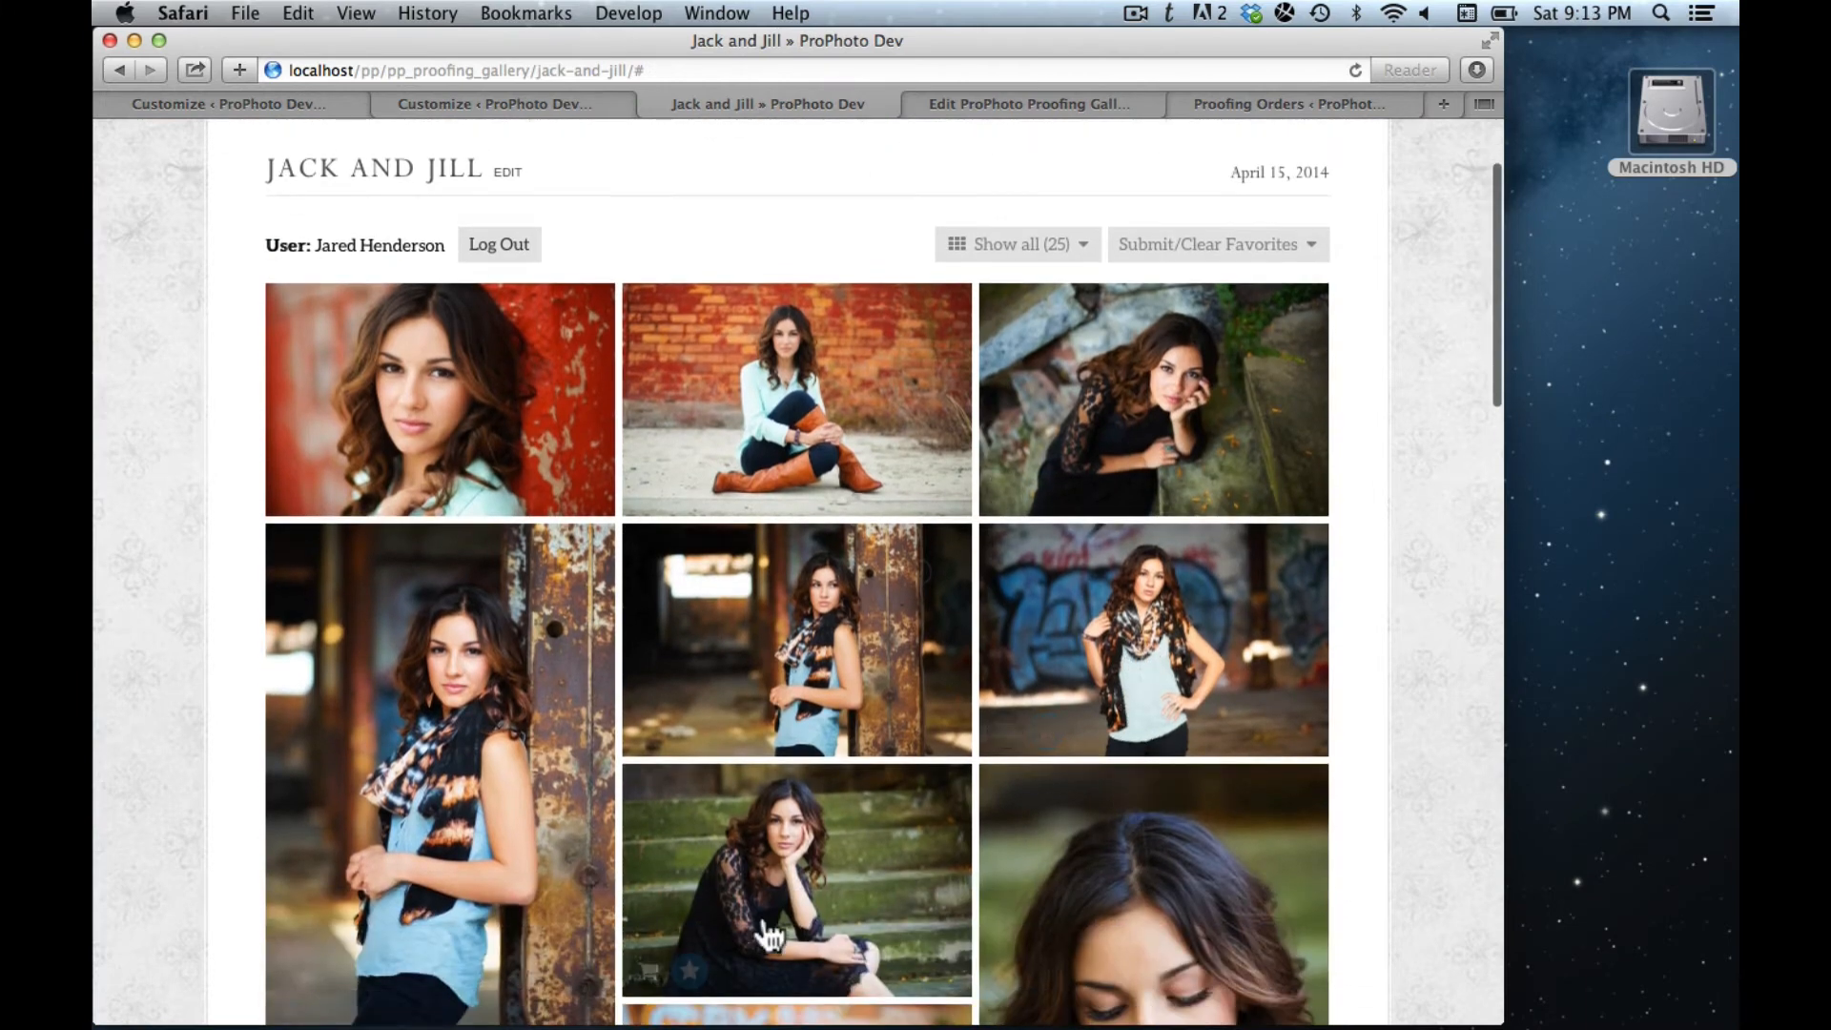
scroll(900, 839, "up", 3)
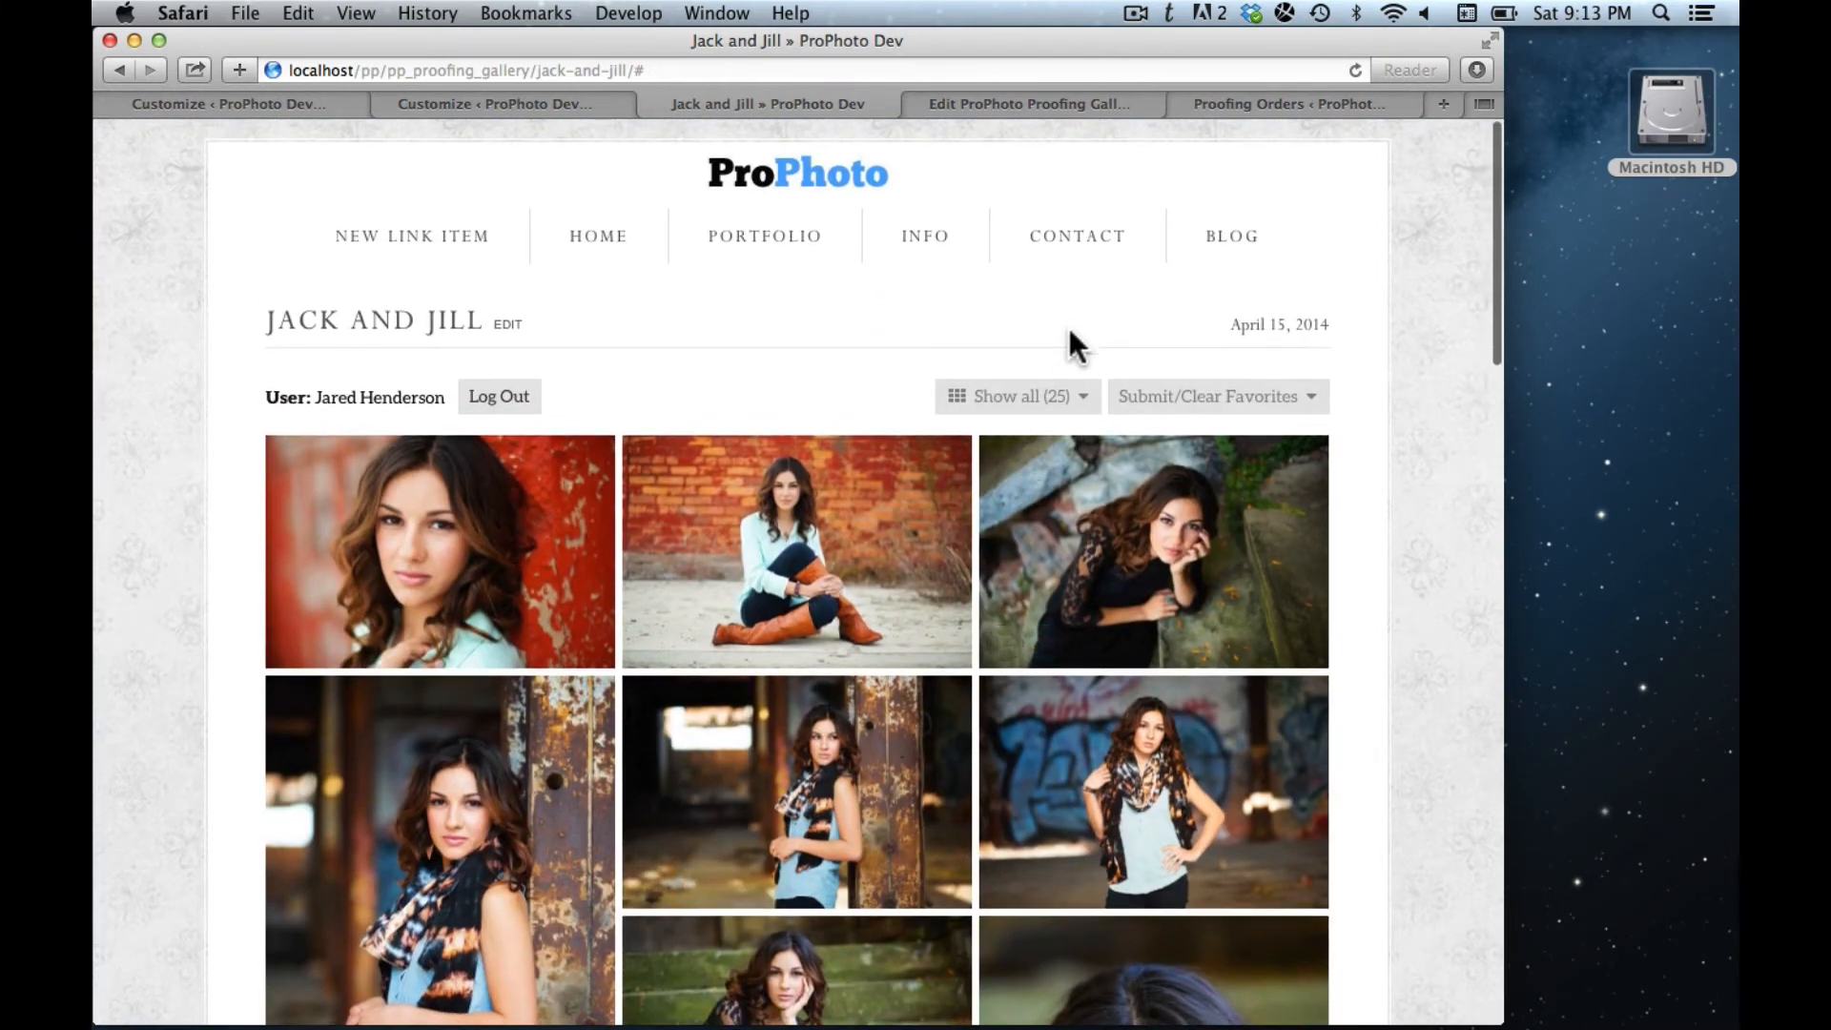
mouse_move(1054, 385)
left_click(1055, 434)
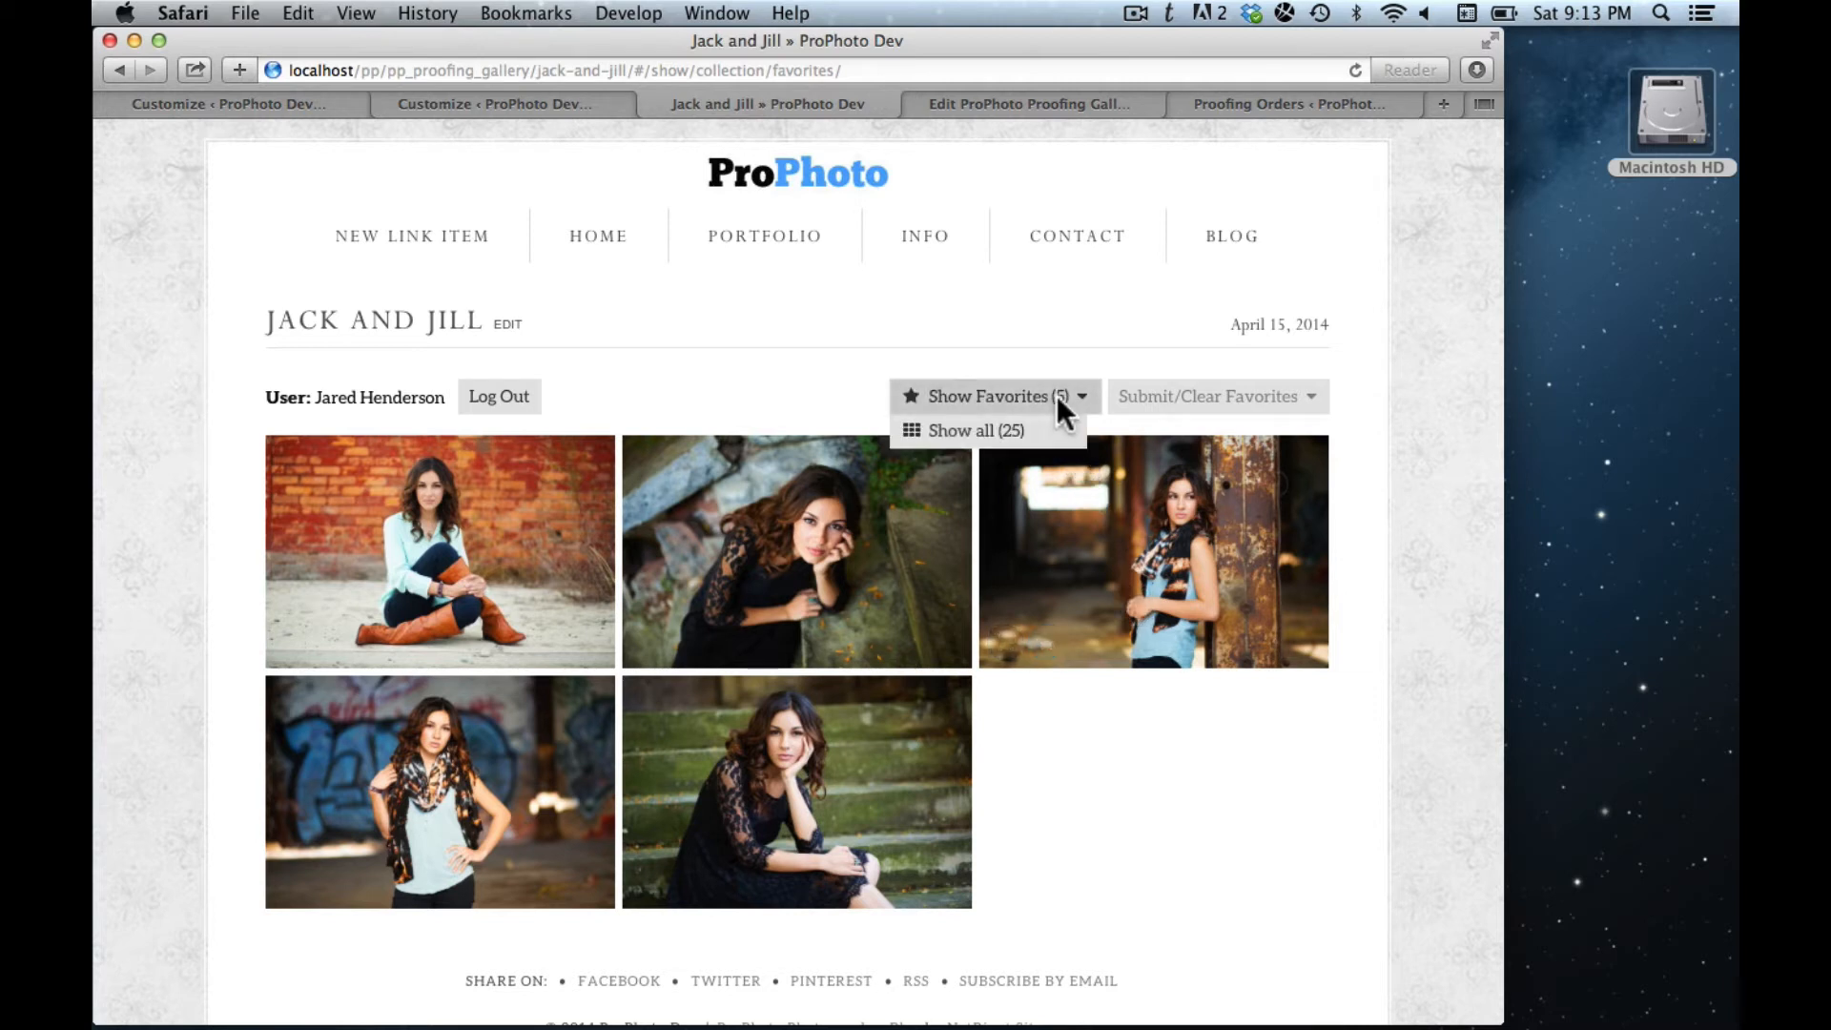
- Submit Favorites (5) and dismiss the success message
mouse_move(1196, 388)
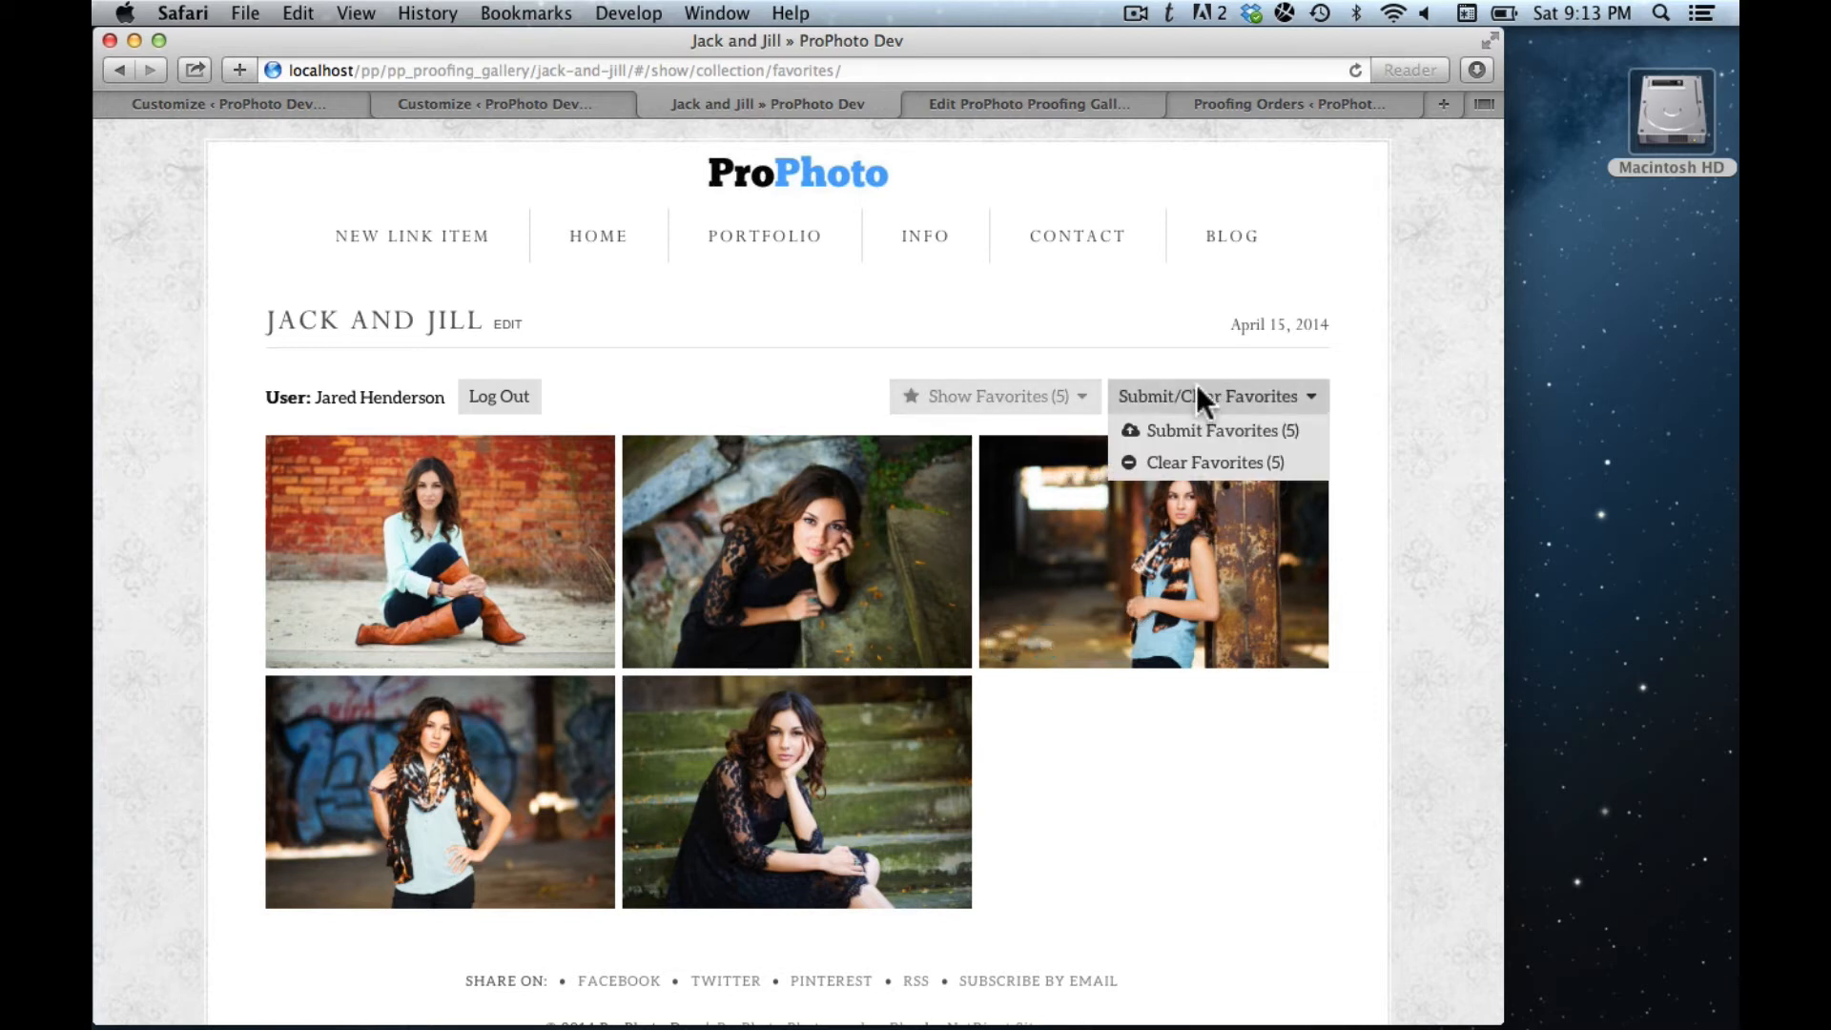
left_click(1213, 435)
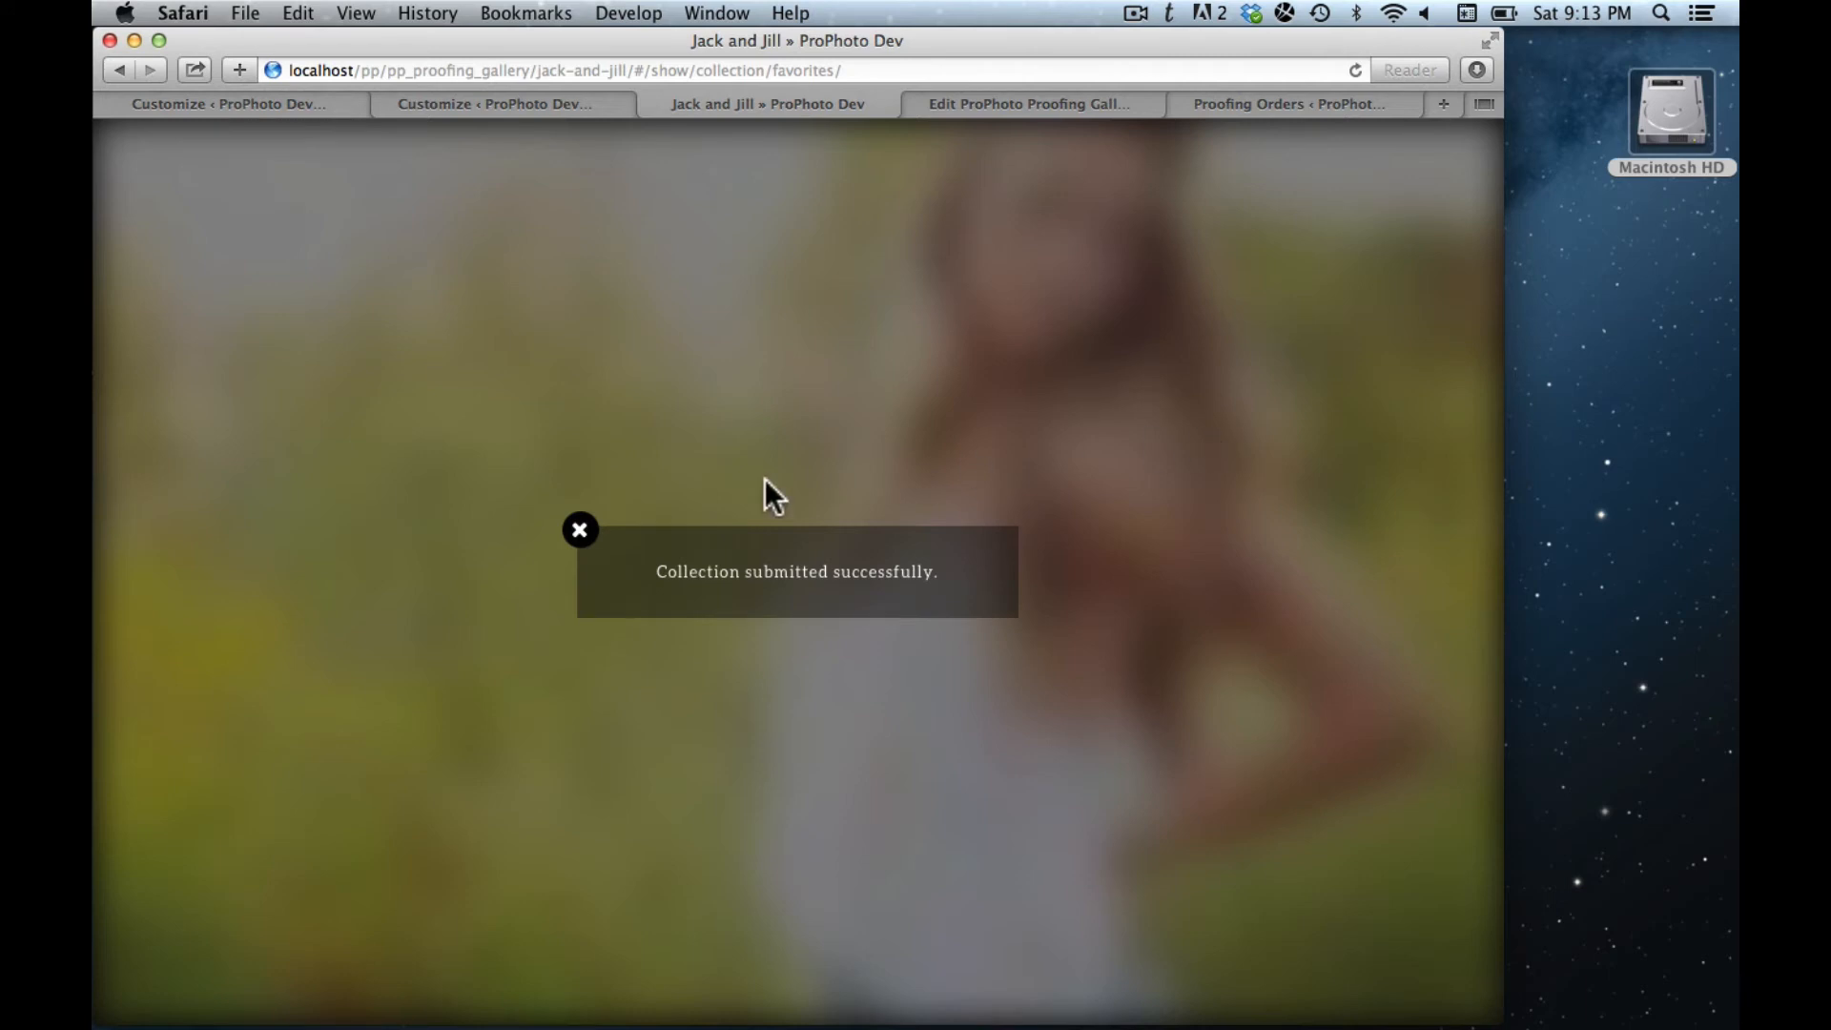
left_click(581, 531)
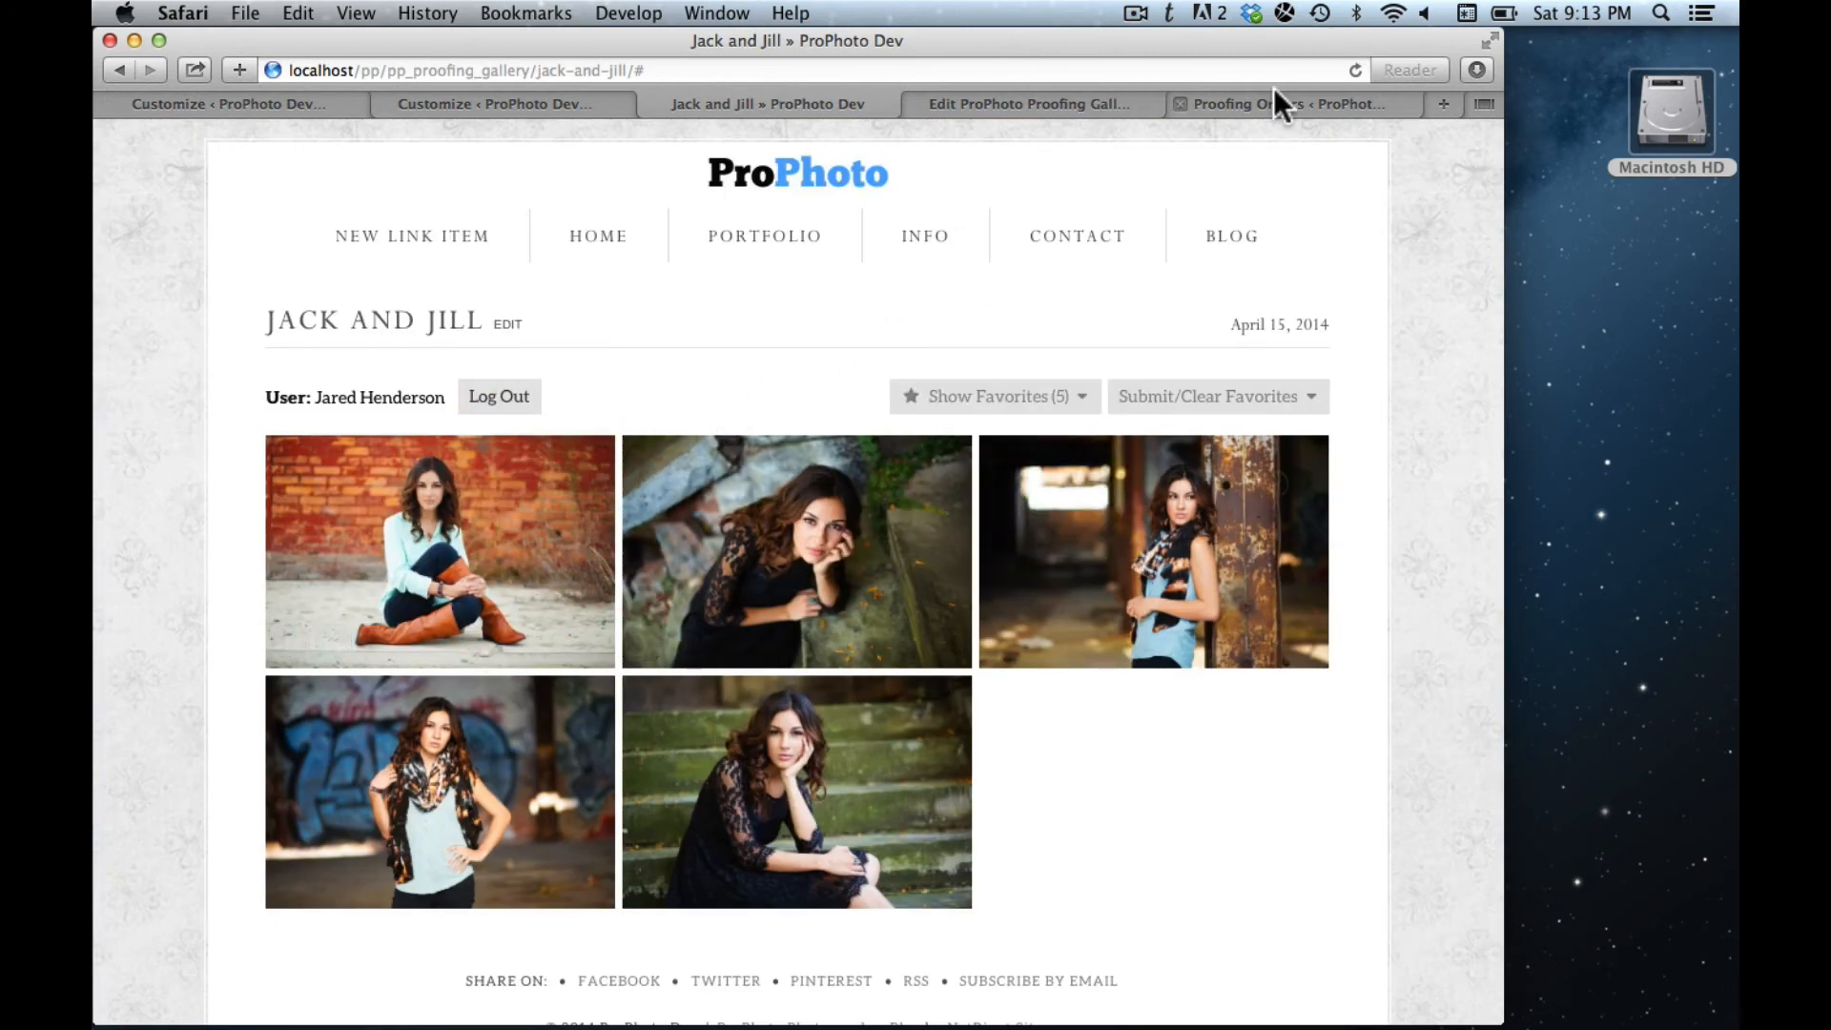
- Reload the Orders page and show the submitted Favorites images as larger thumbnails
left_click(1238, 100)
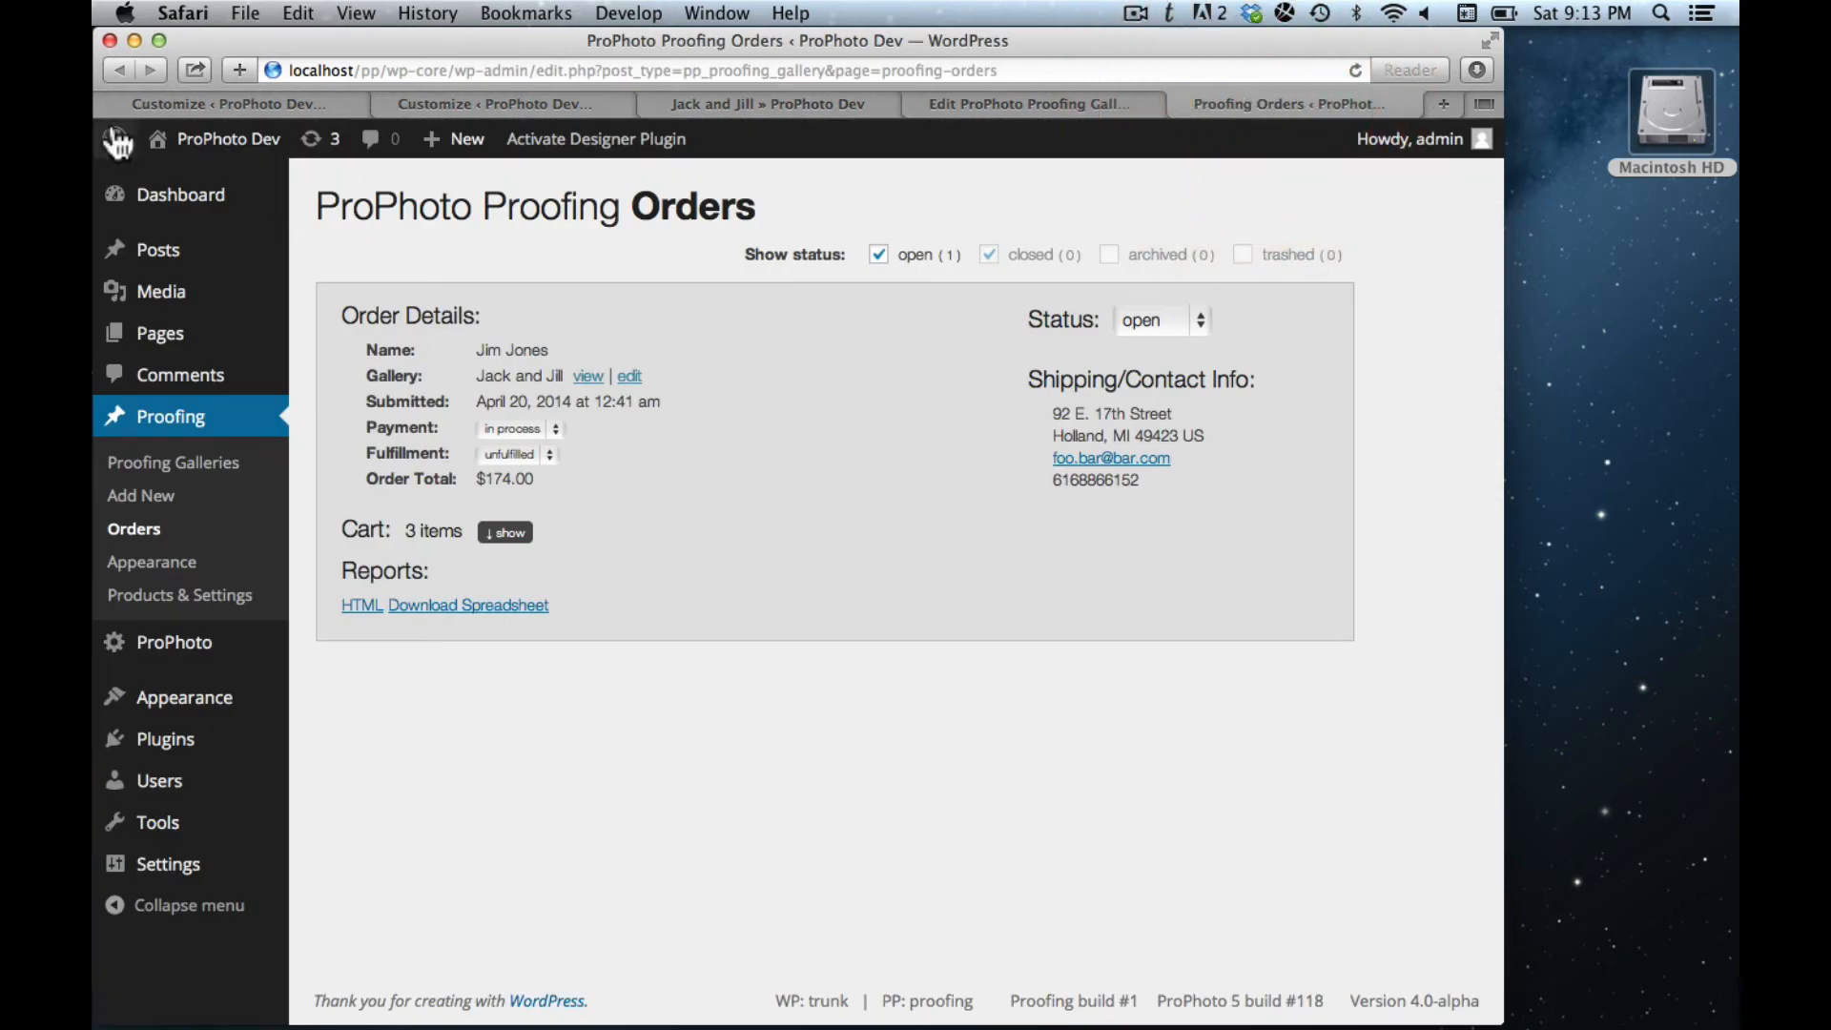
left_click(1355, 69)
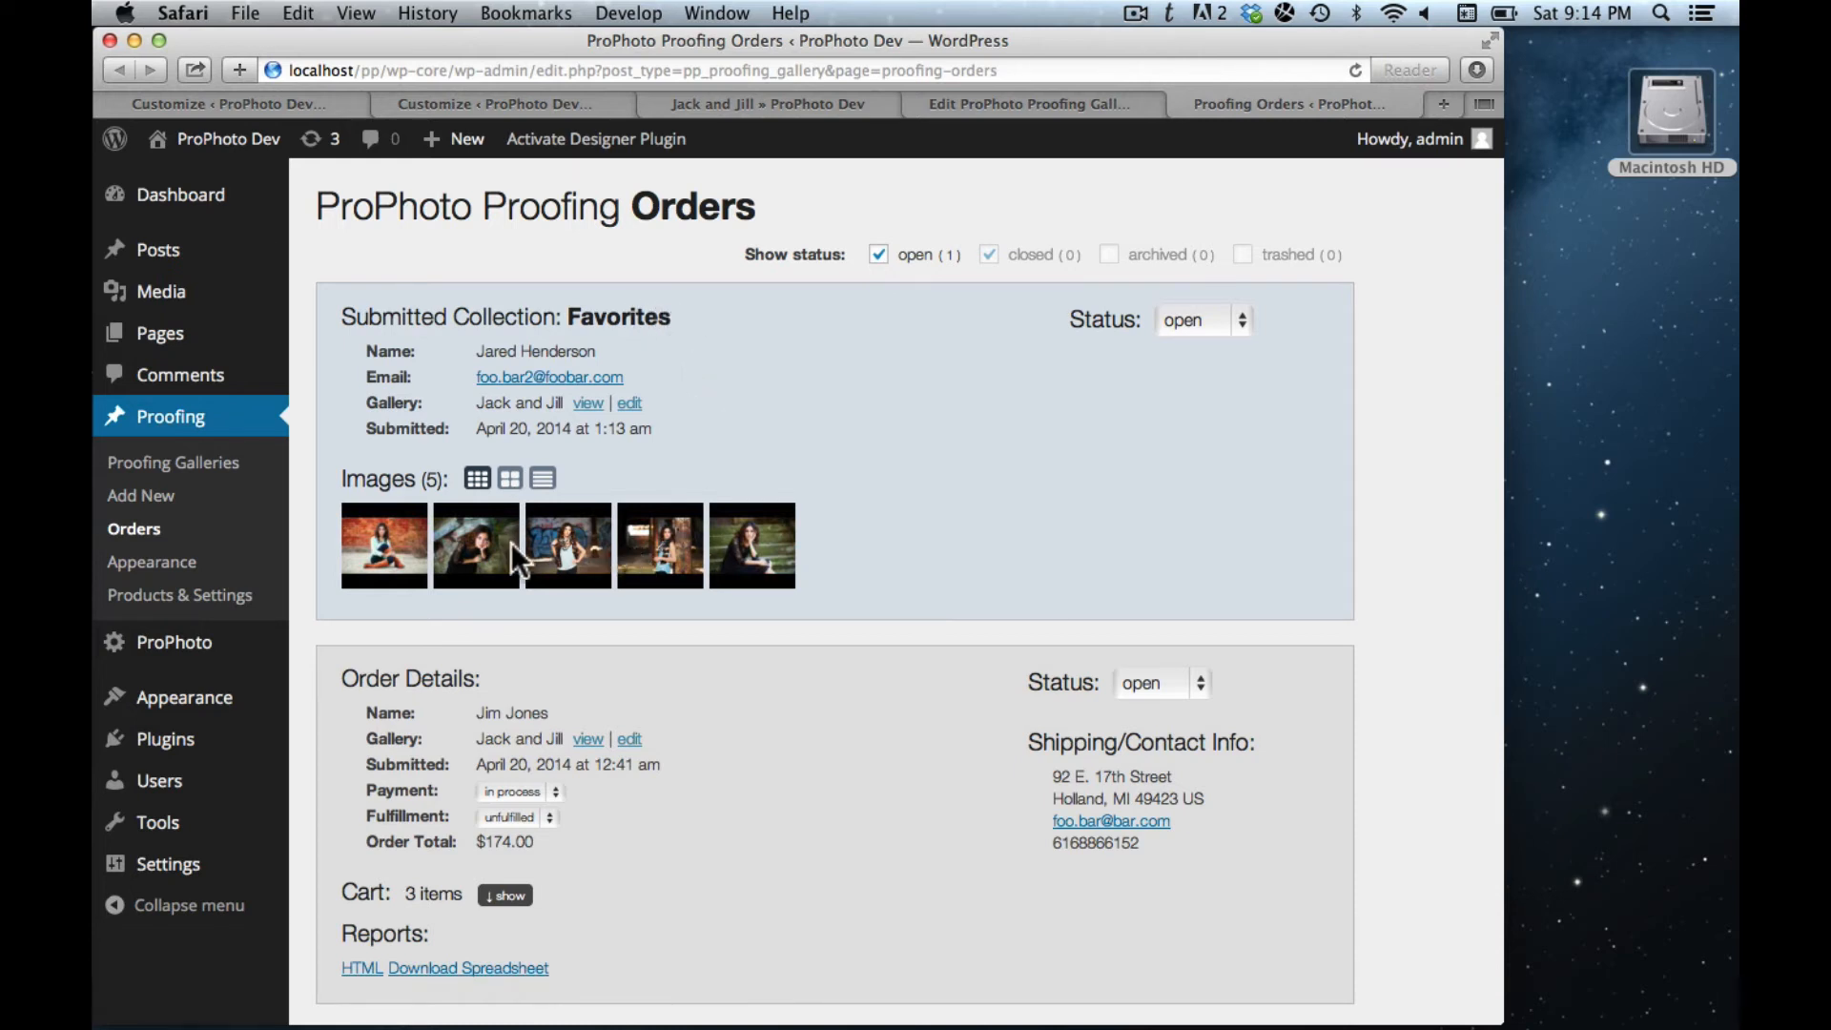
left_click(935, 466)
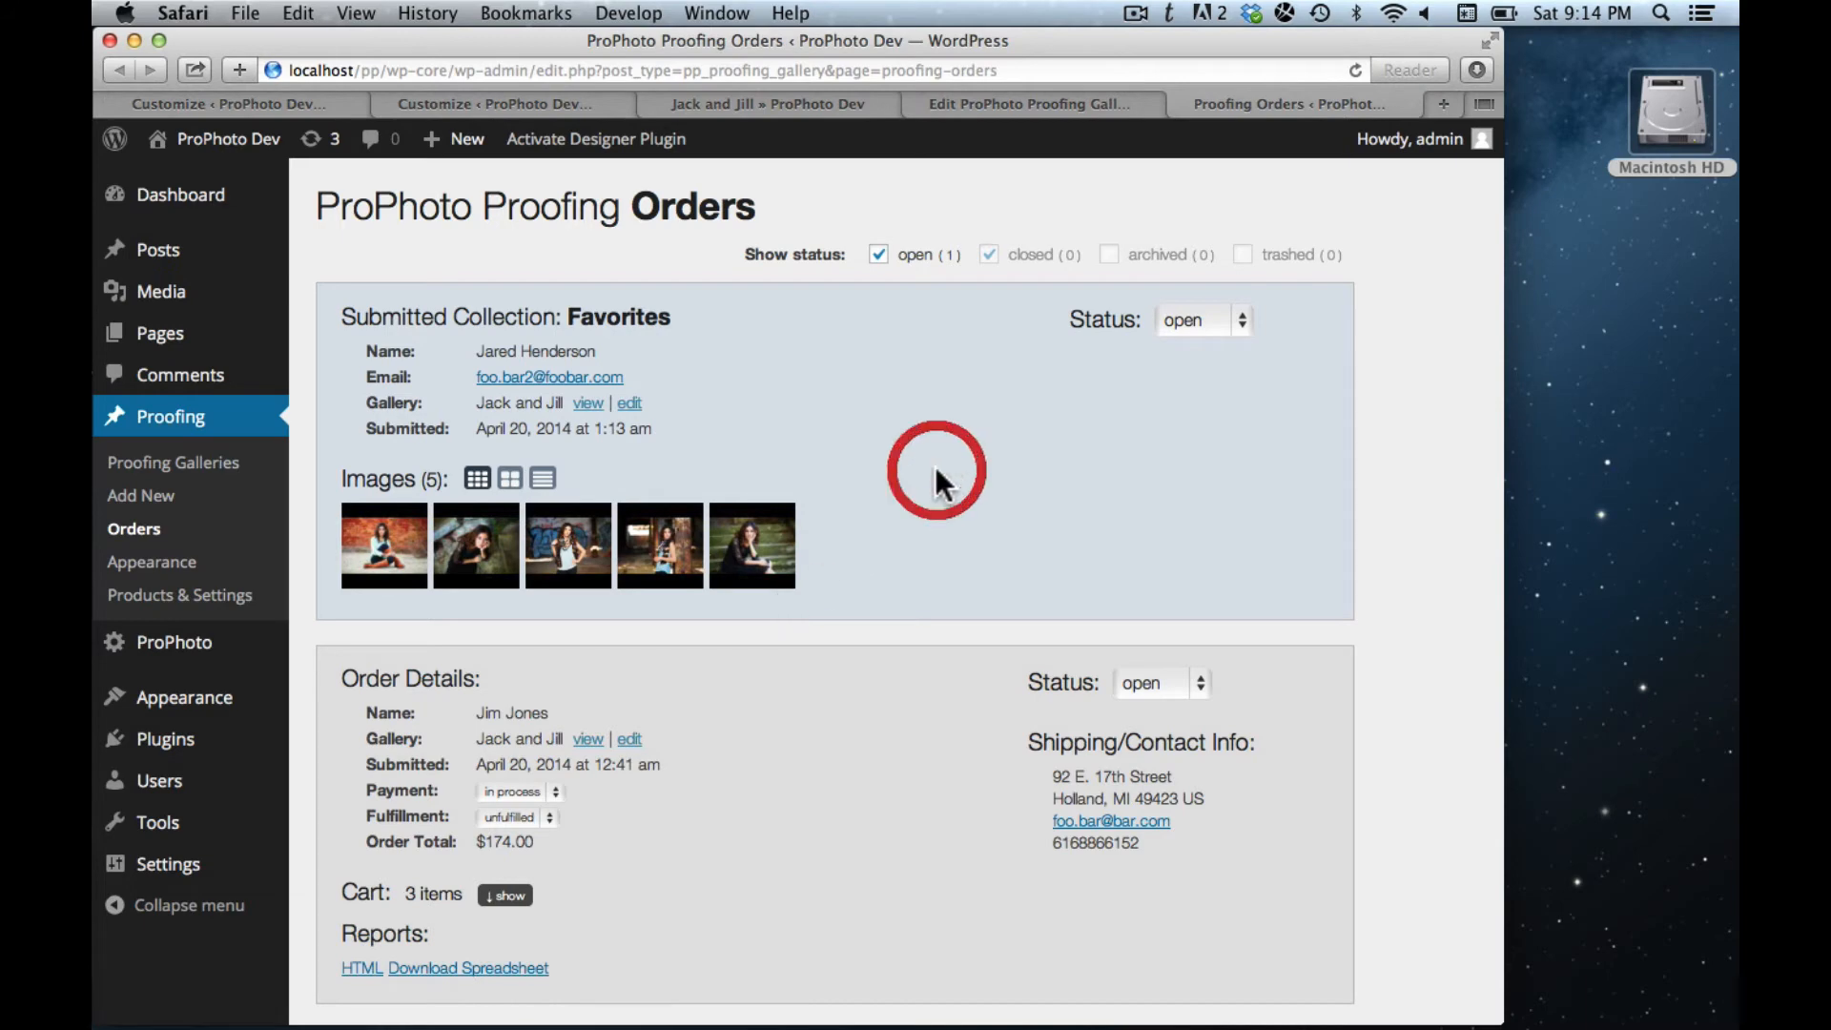
left_click(511, 478)
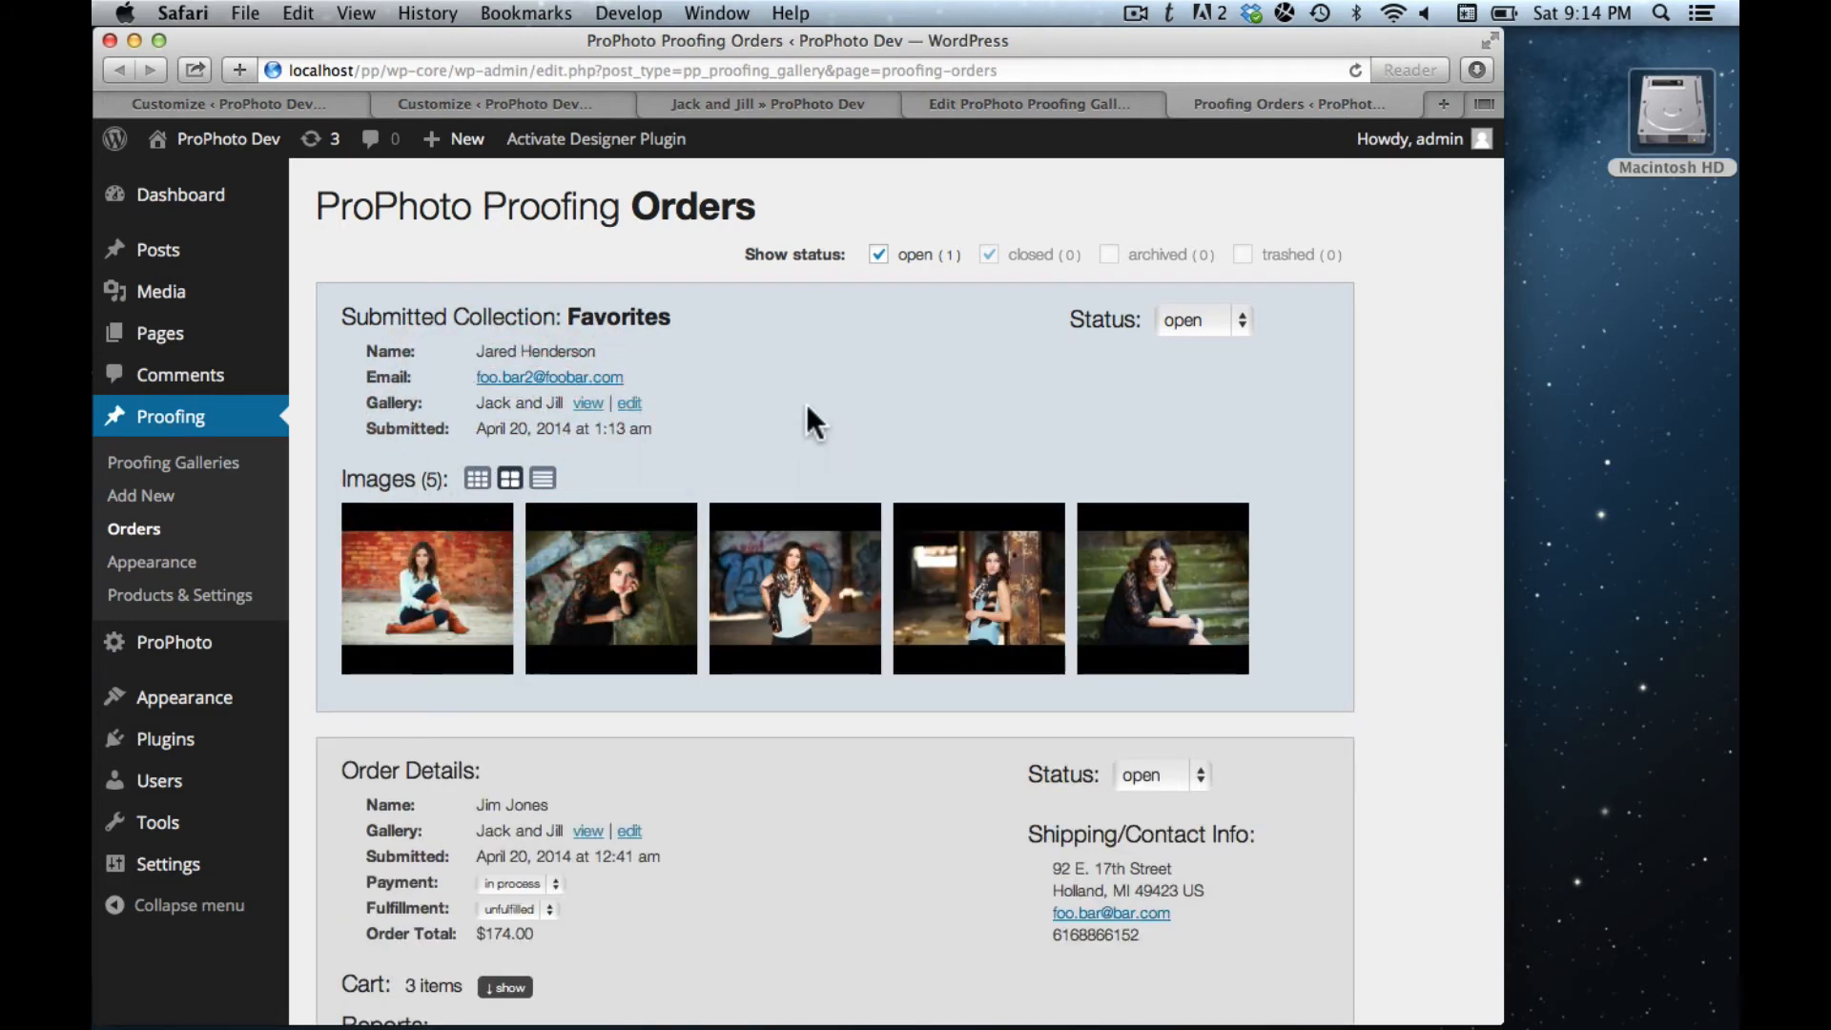
- List the five Favorites images with filenames and links, then switch them to small thumbnails
left_click(543, 478)
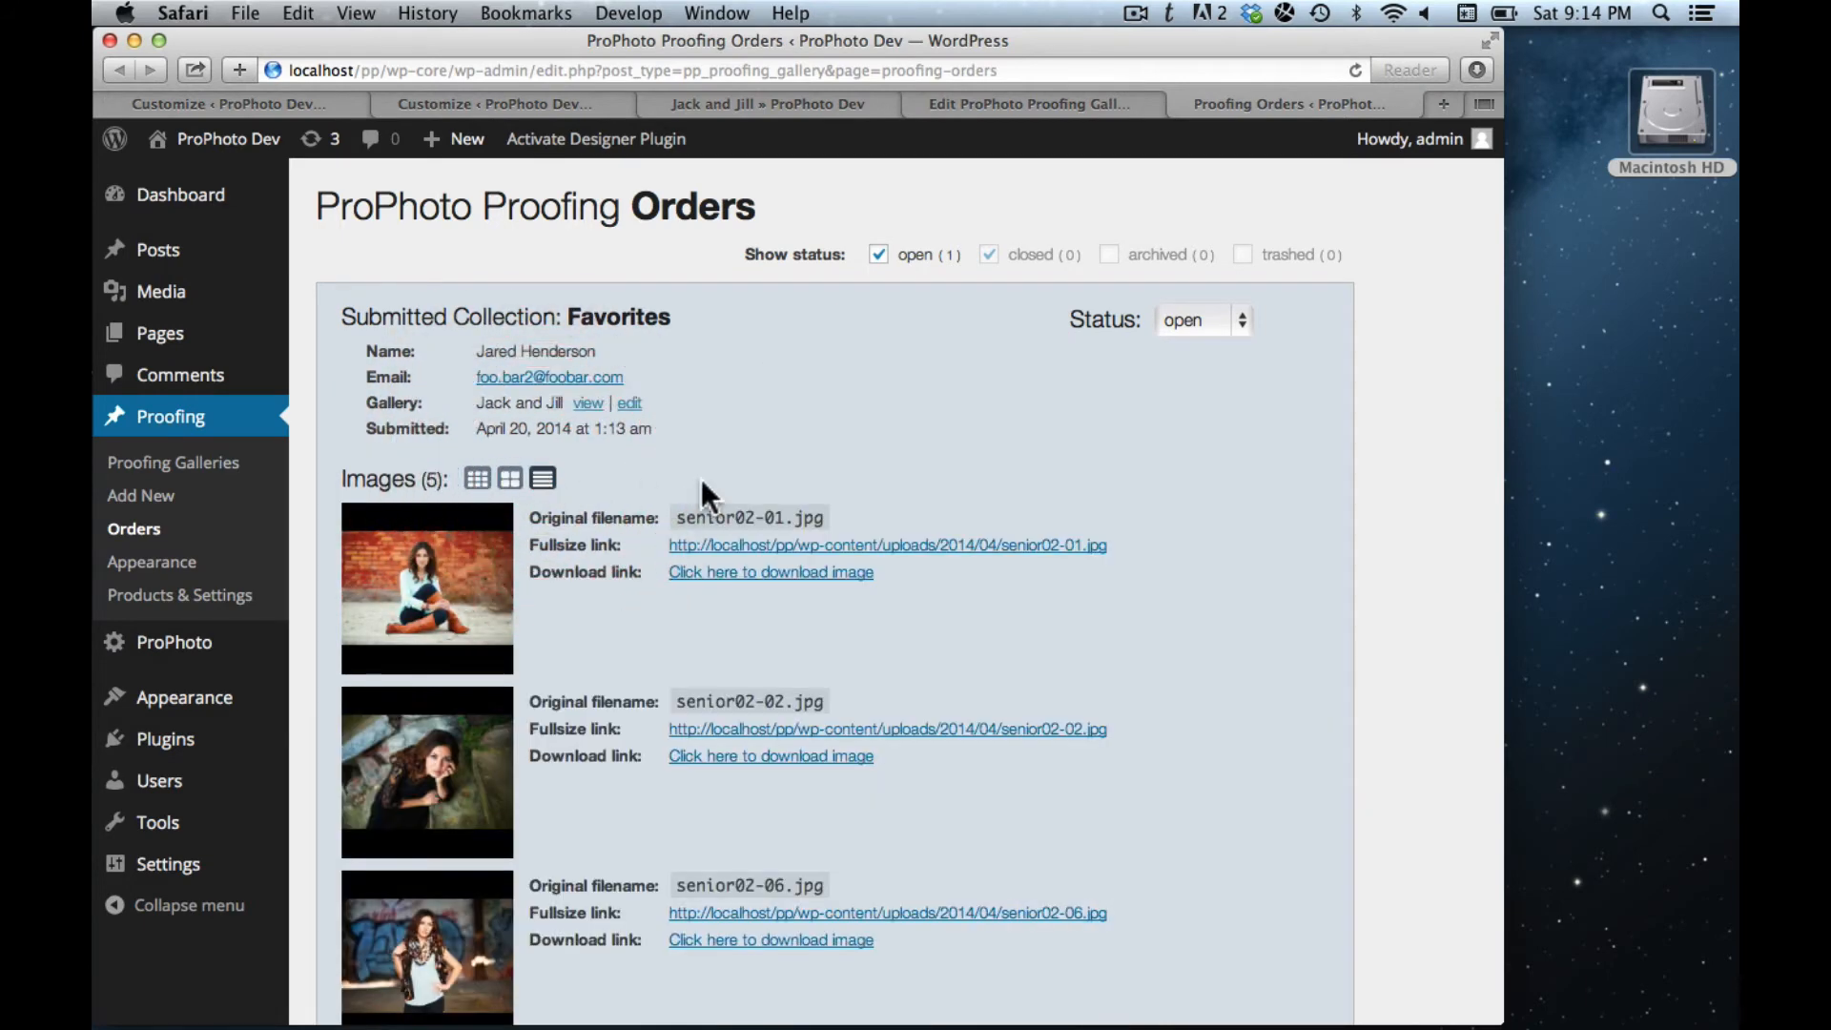
scroll(701, 478, "down", 5)
scroll(703, 480, "up", 5)
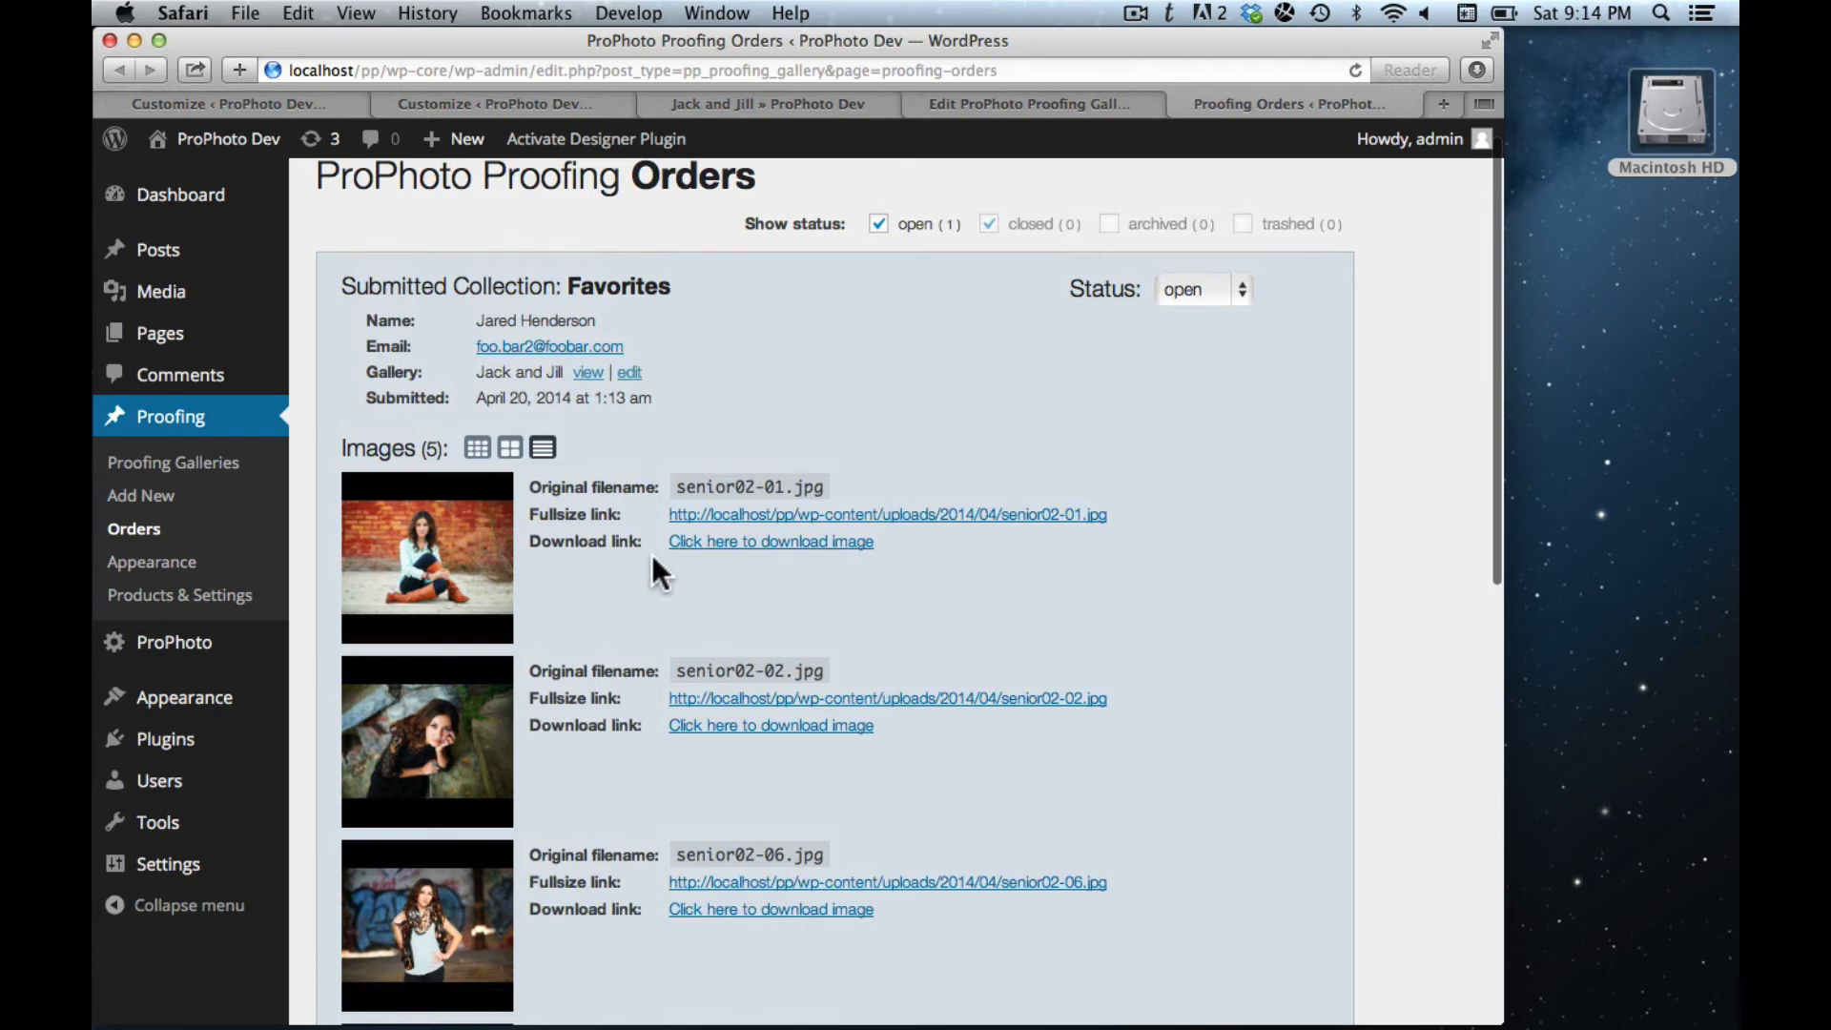
scroll(652, 571, "down", 2)
scroll(696, 705, "down", 3)
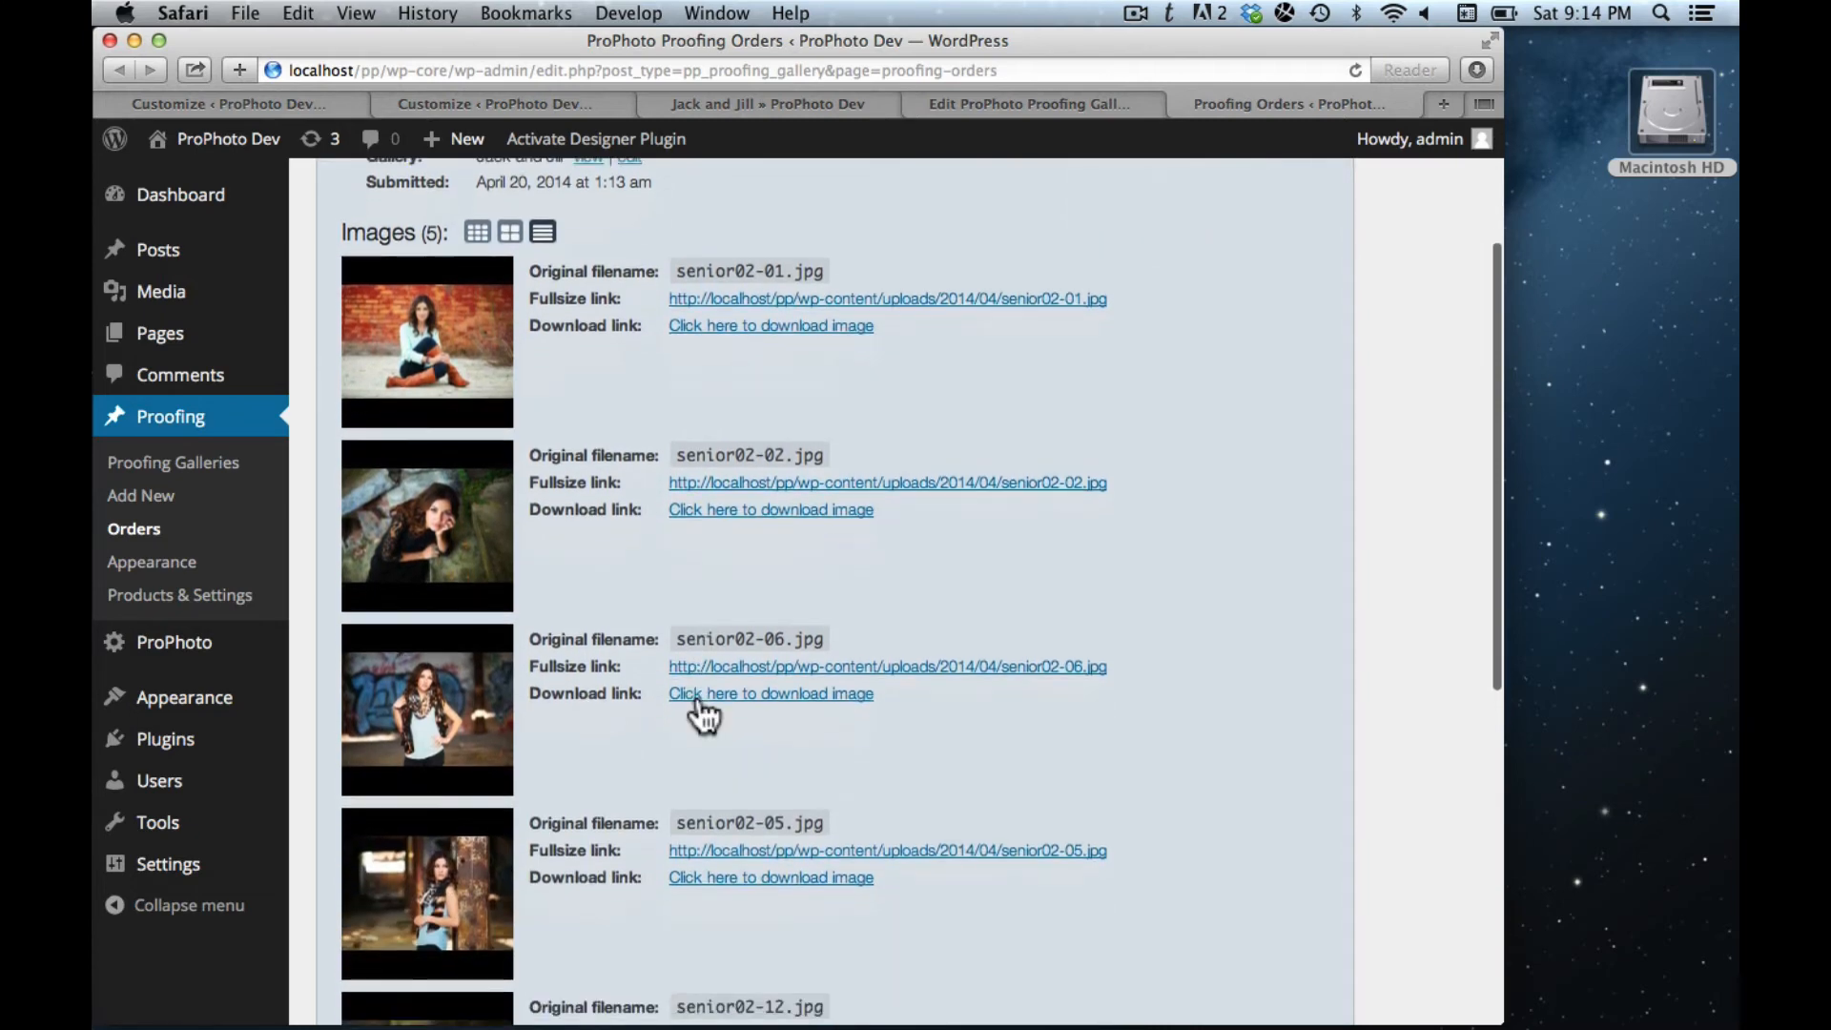
scroll(735, 738, "up", 5)
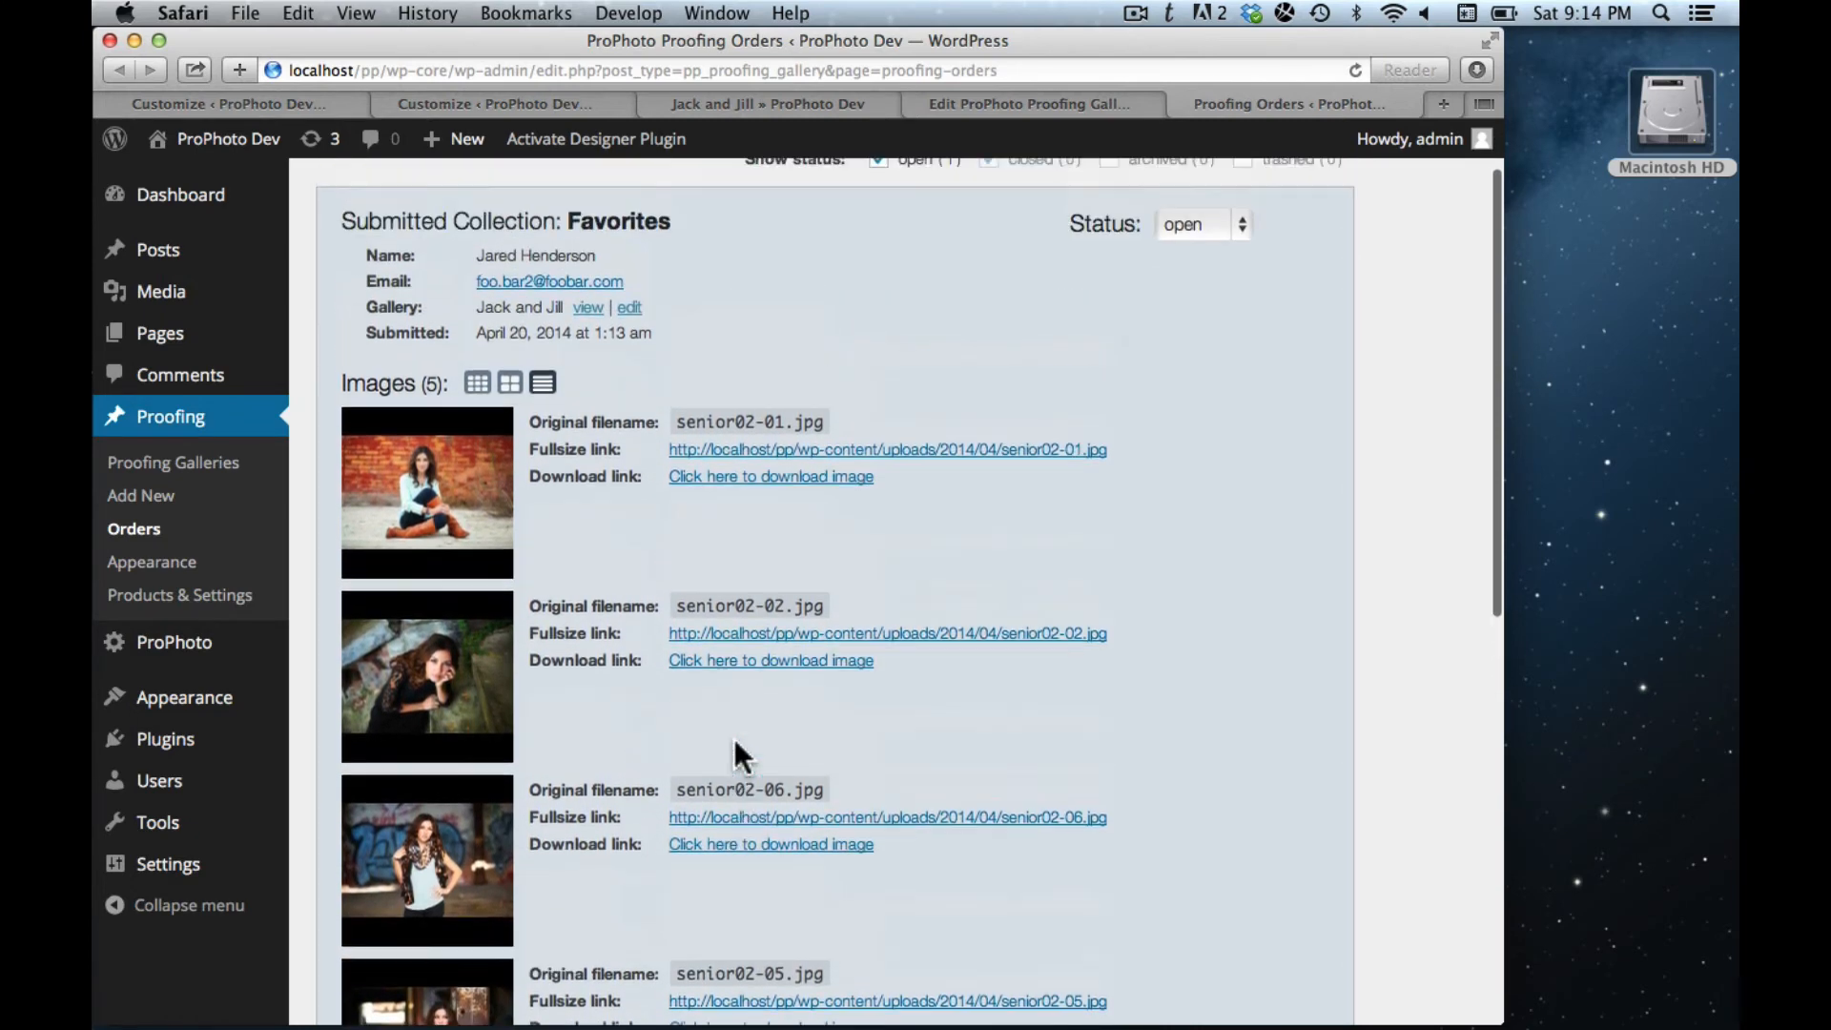
left_click(477, 478)
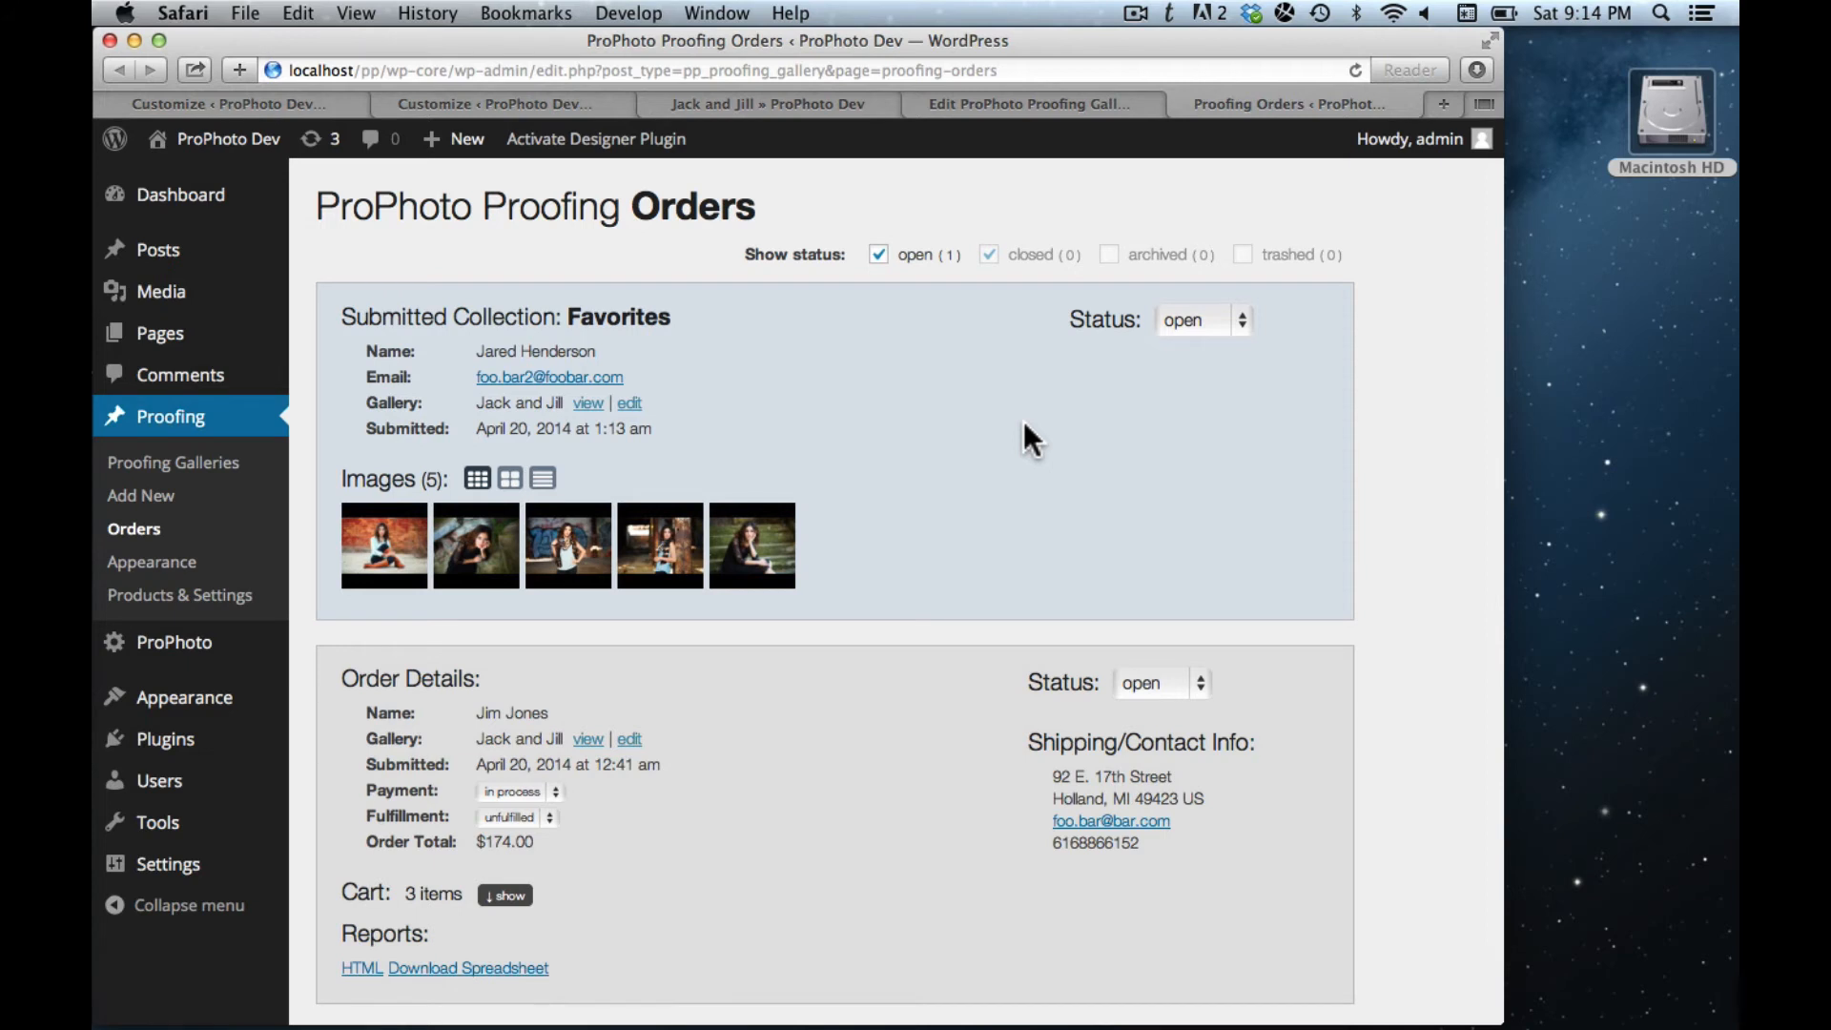
left_click(465, 96)
- Close the duplicate Customize tab and name Collection #2 'Album'
key("super+w")
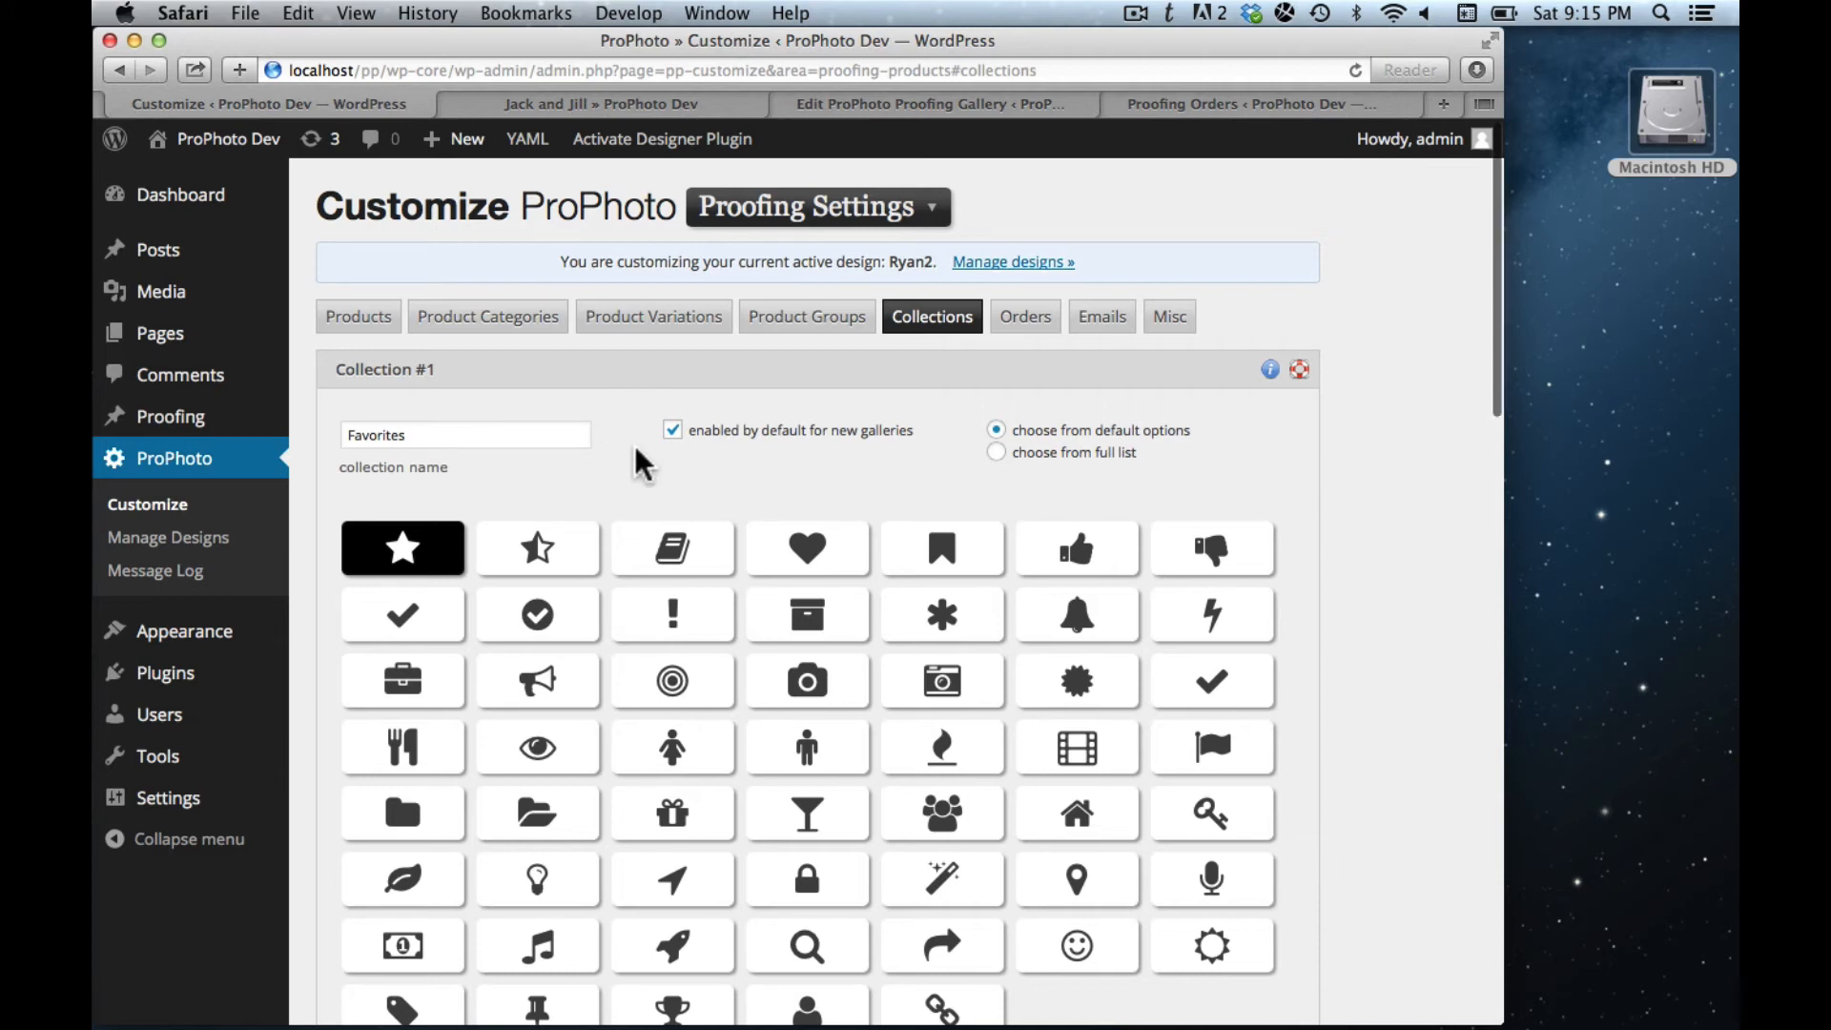
scroll(1424, 460, "down", 3)
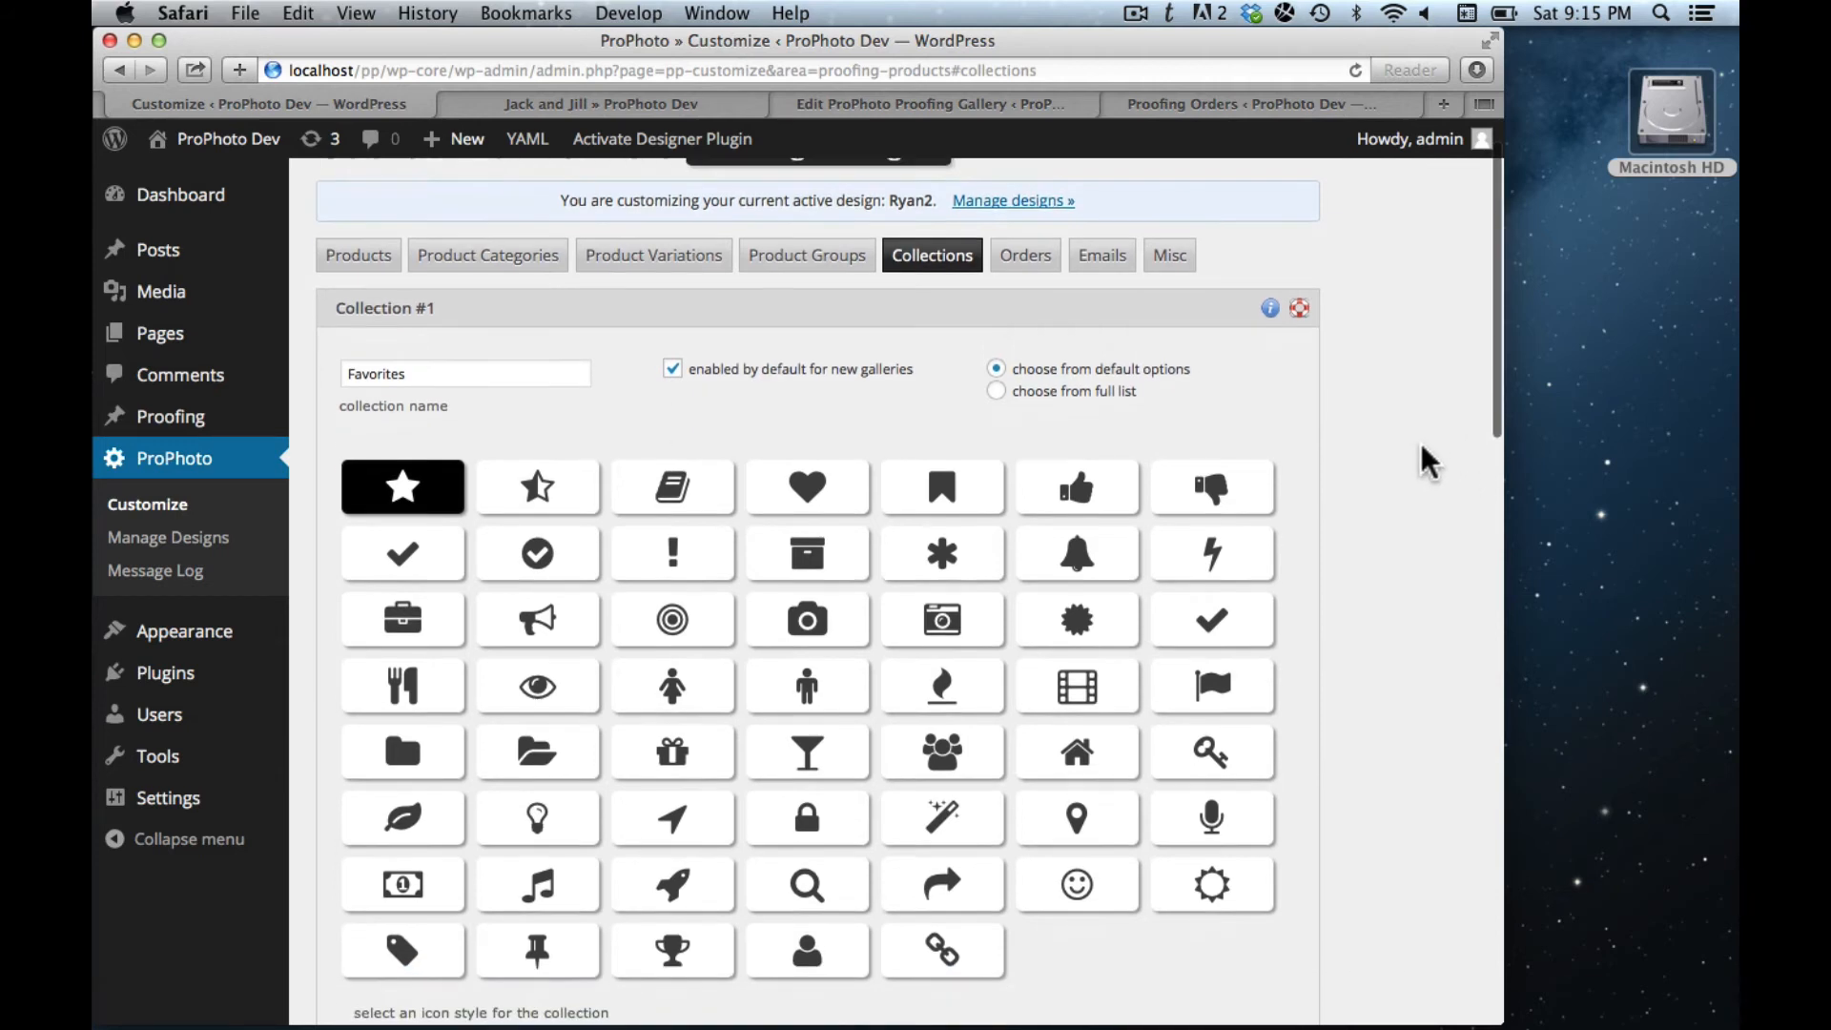
scroll(1424, 460, "down", 10)
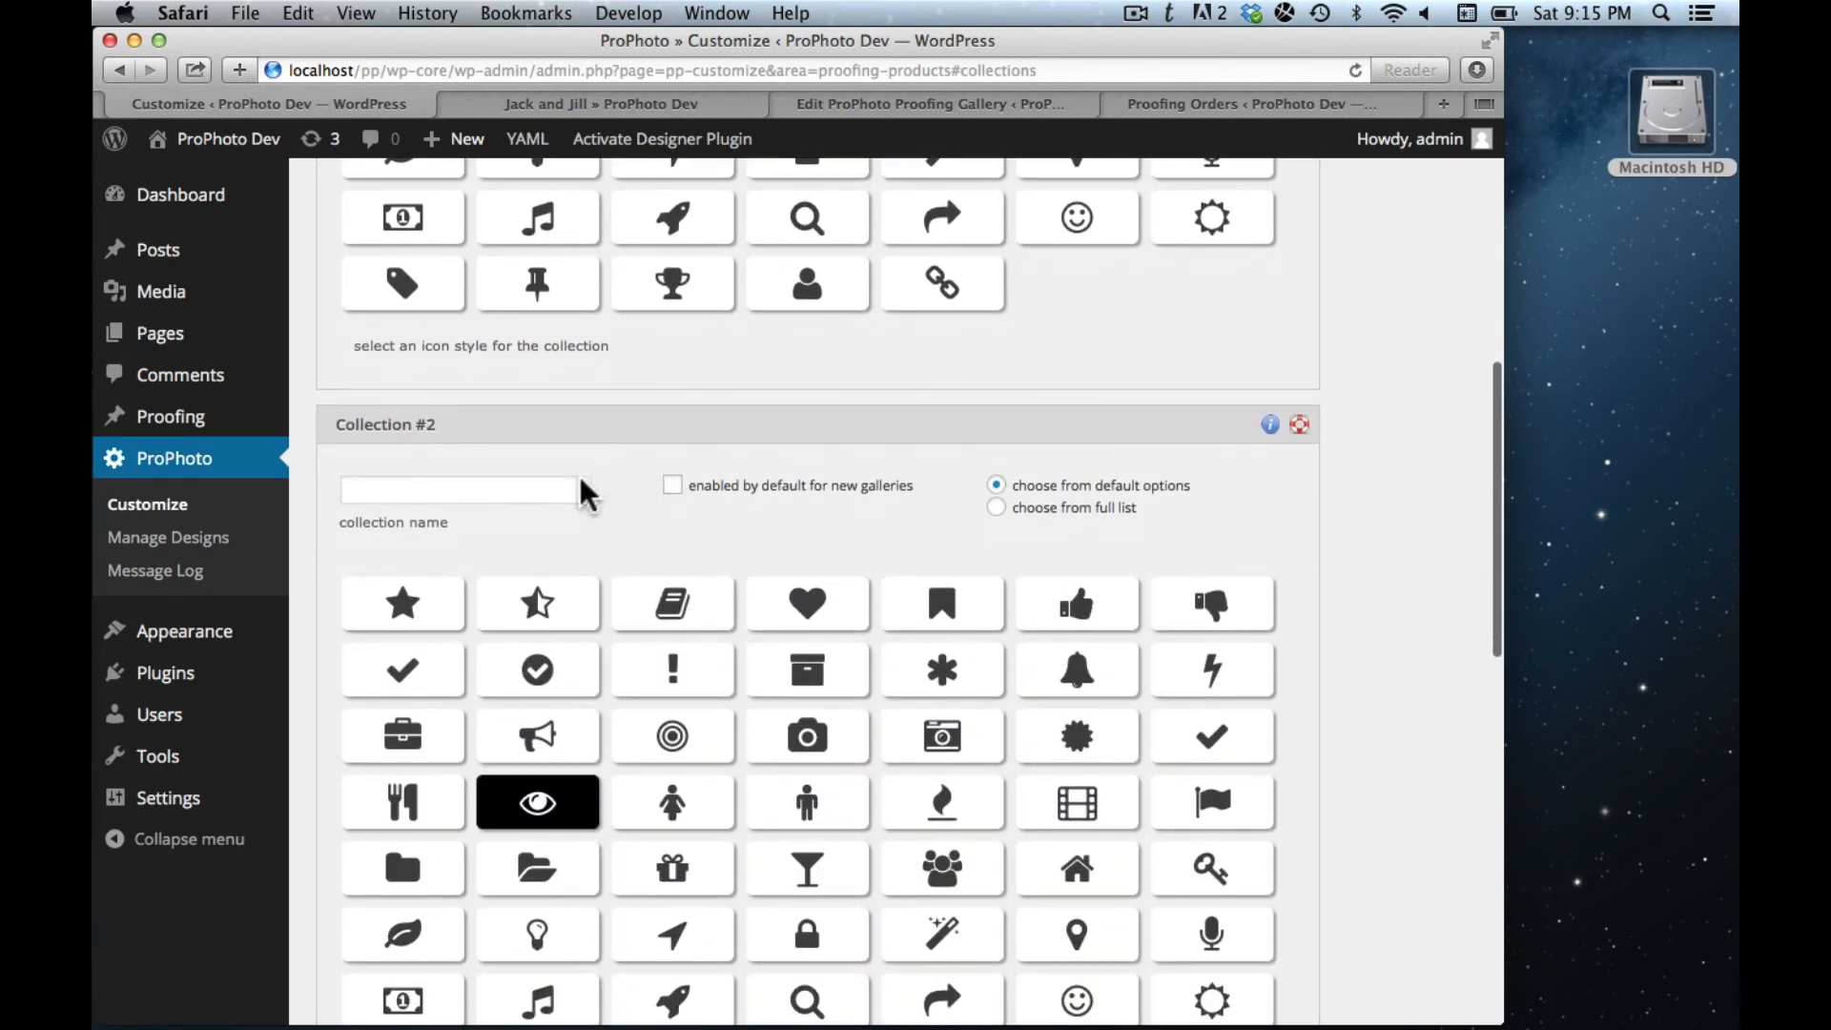
left_click(521, 490)
type("Album")
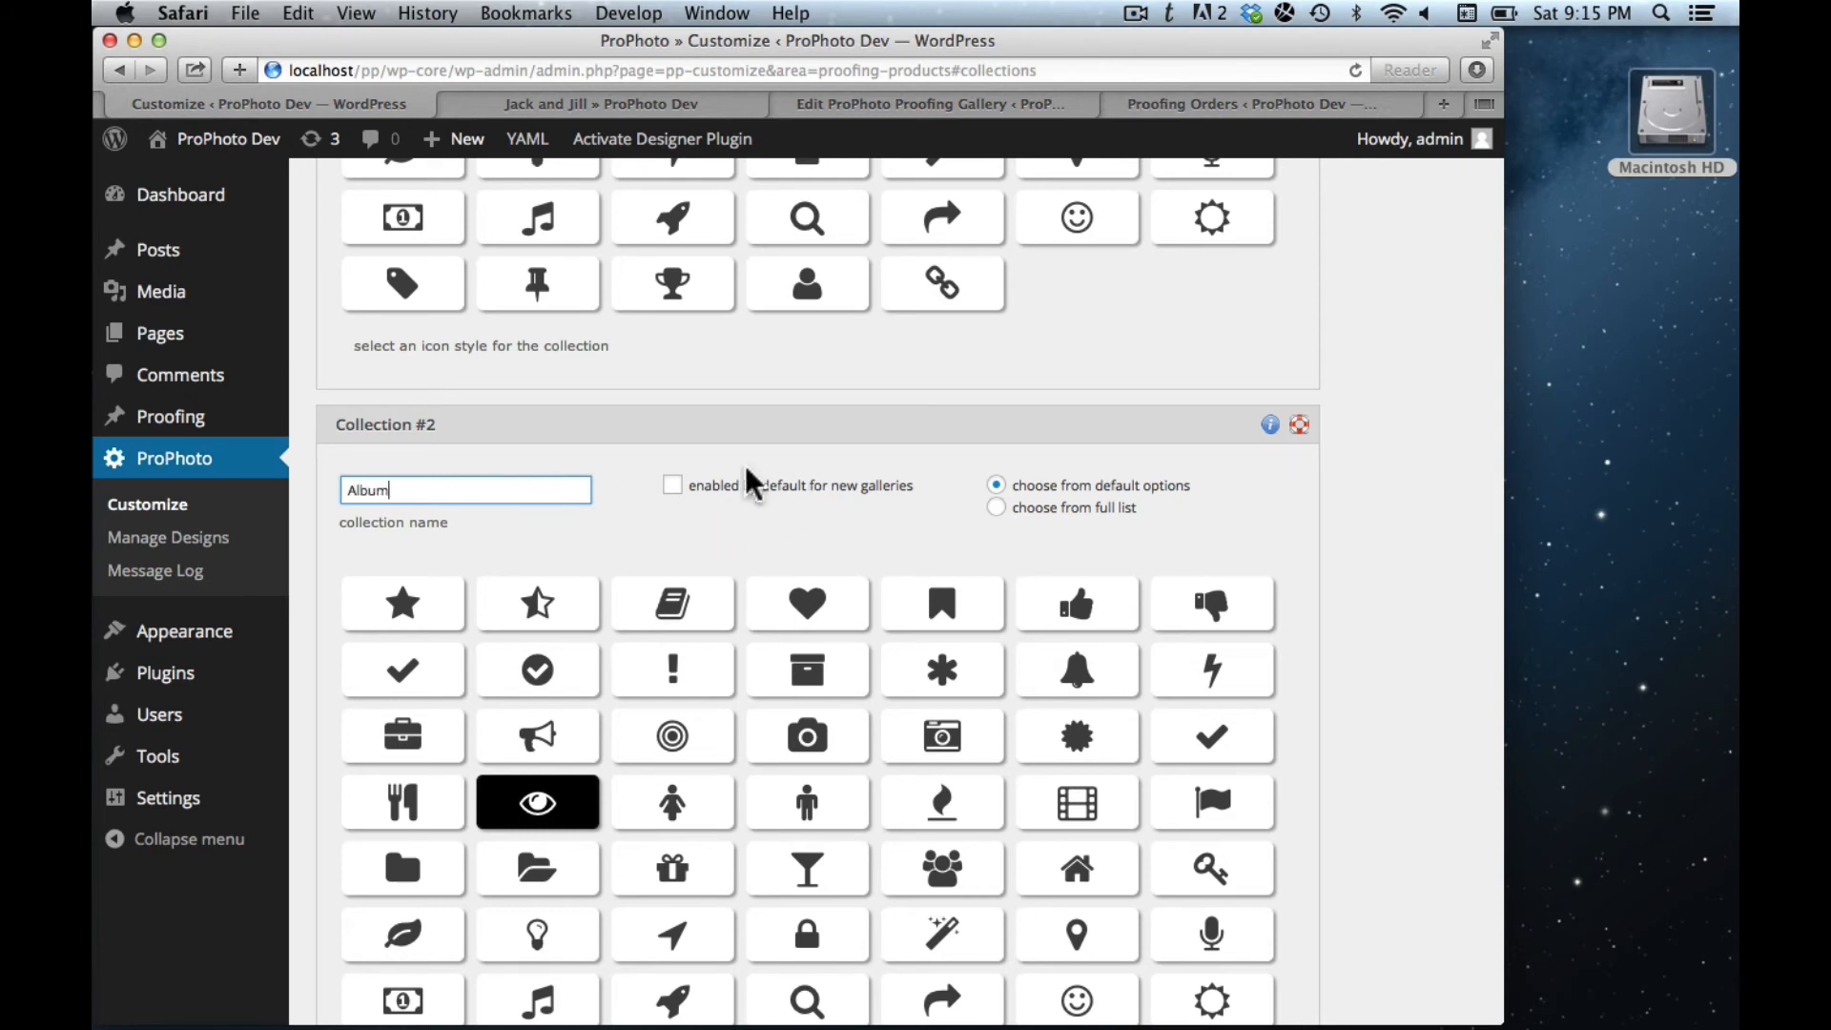
left_click(820, 491)
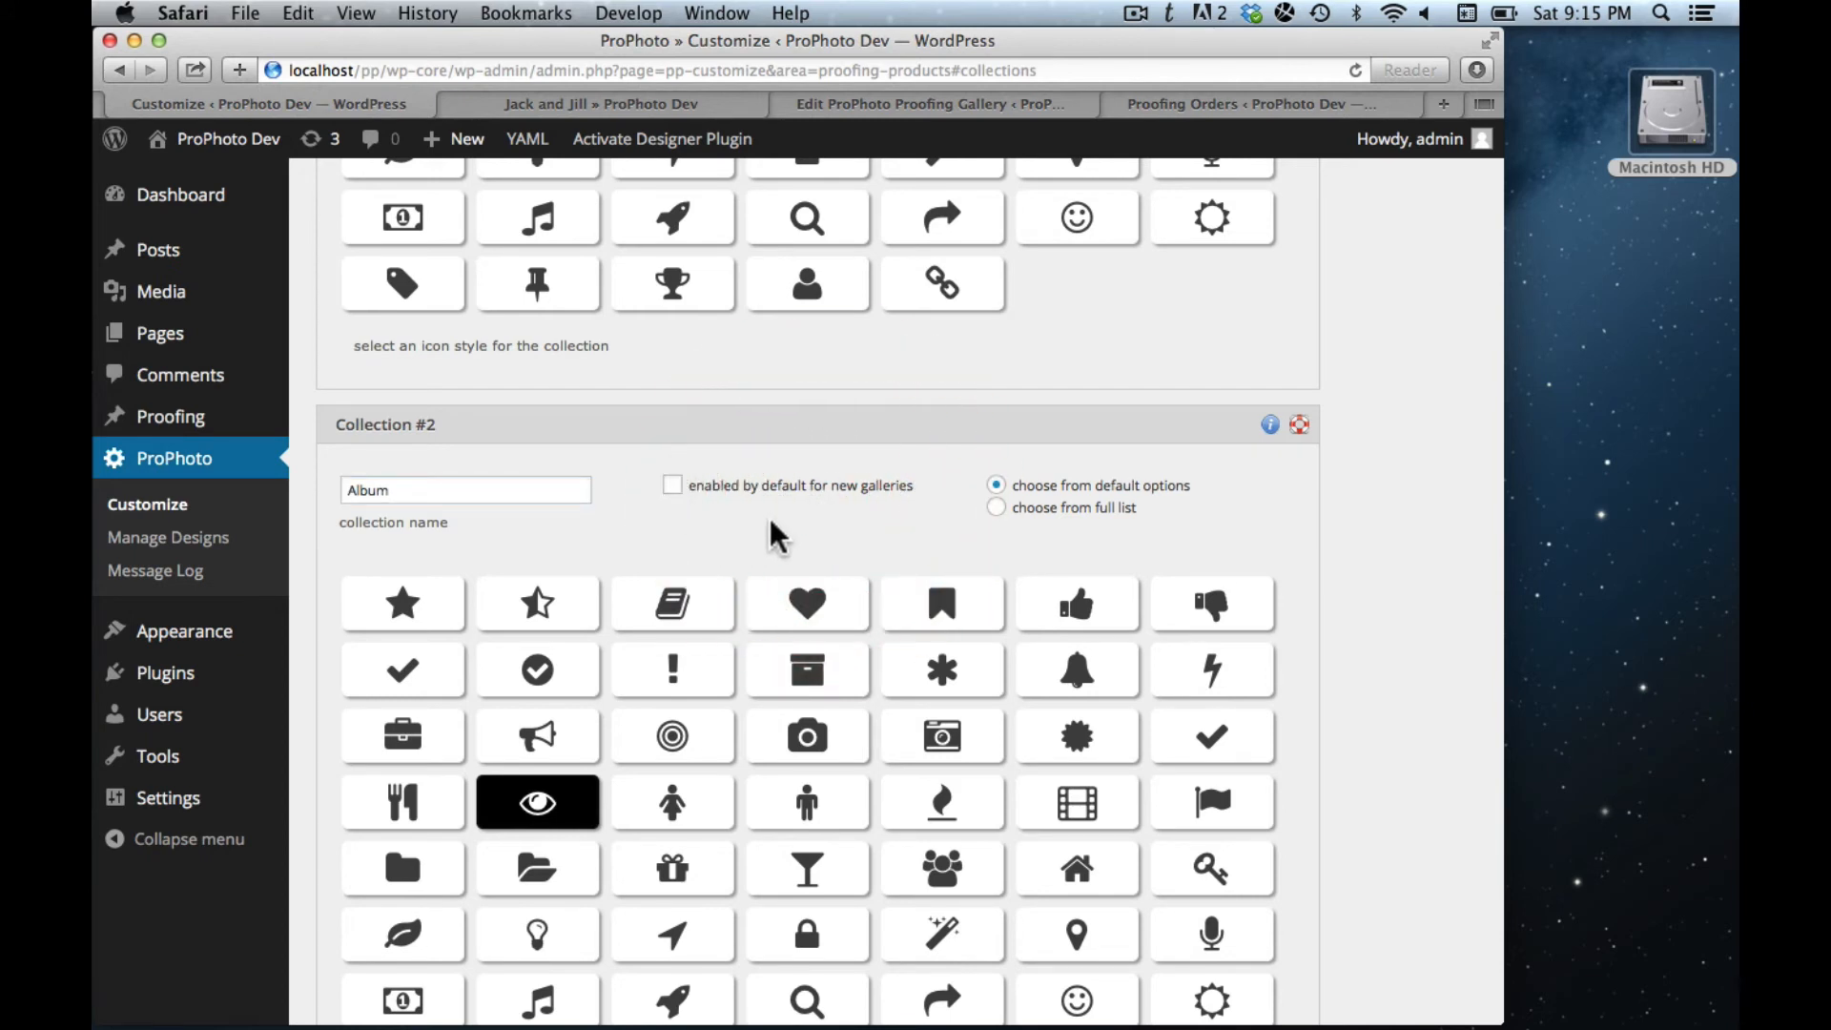
- Give the Album collection the book icon and save the collection settings
scroll(775, 539, "down", 1)
left_click(714, 575)
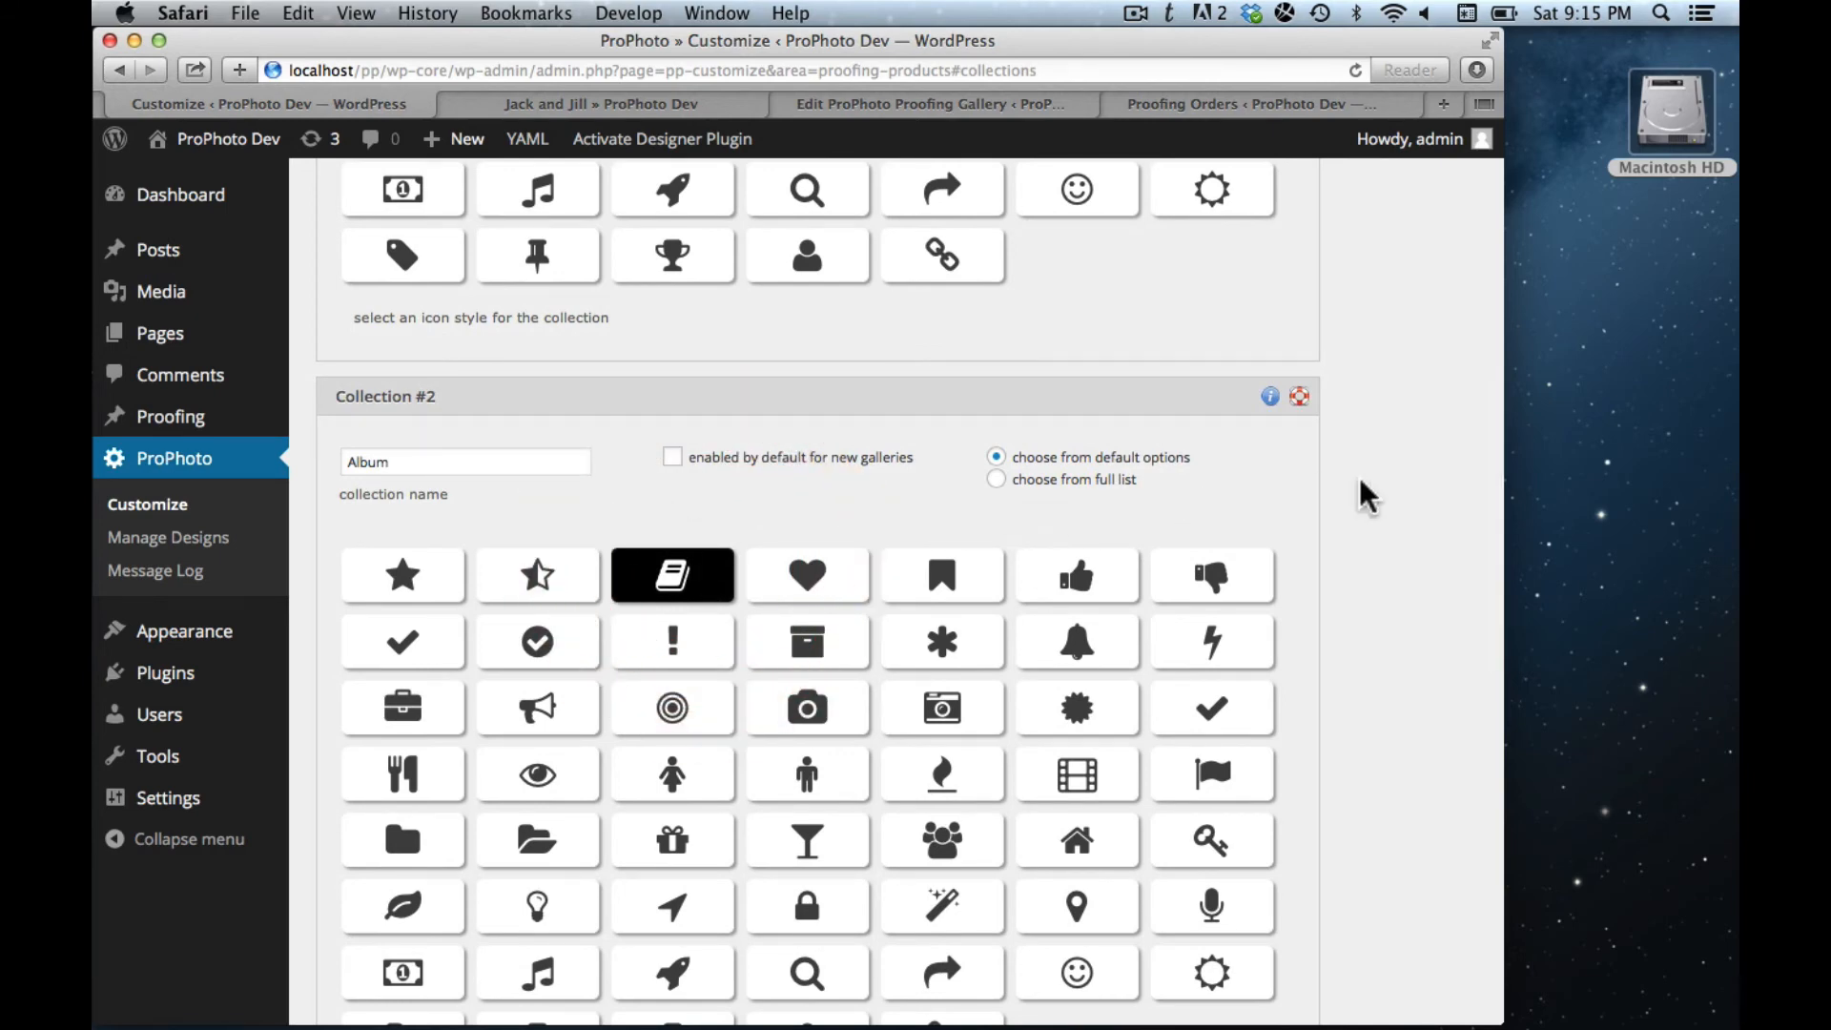
scroll(1364, 496, "down", 5)
scroll(1362, 477, "down", 10)
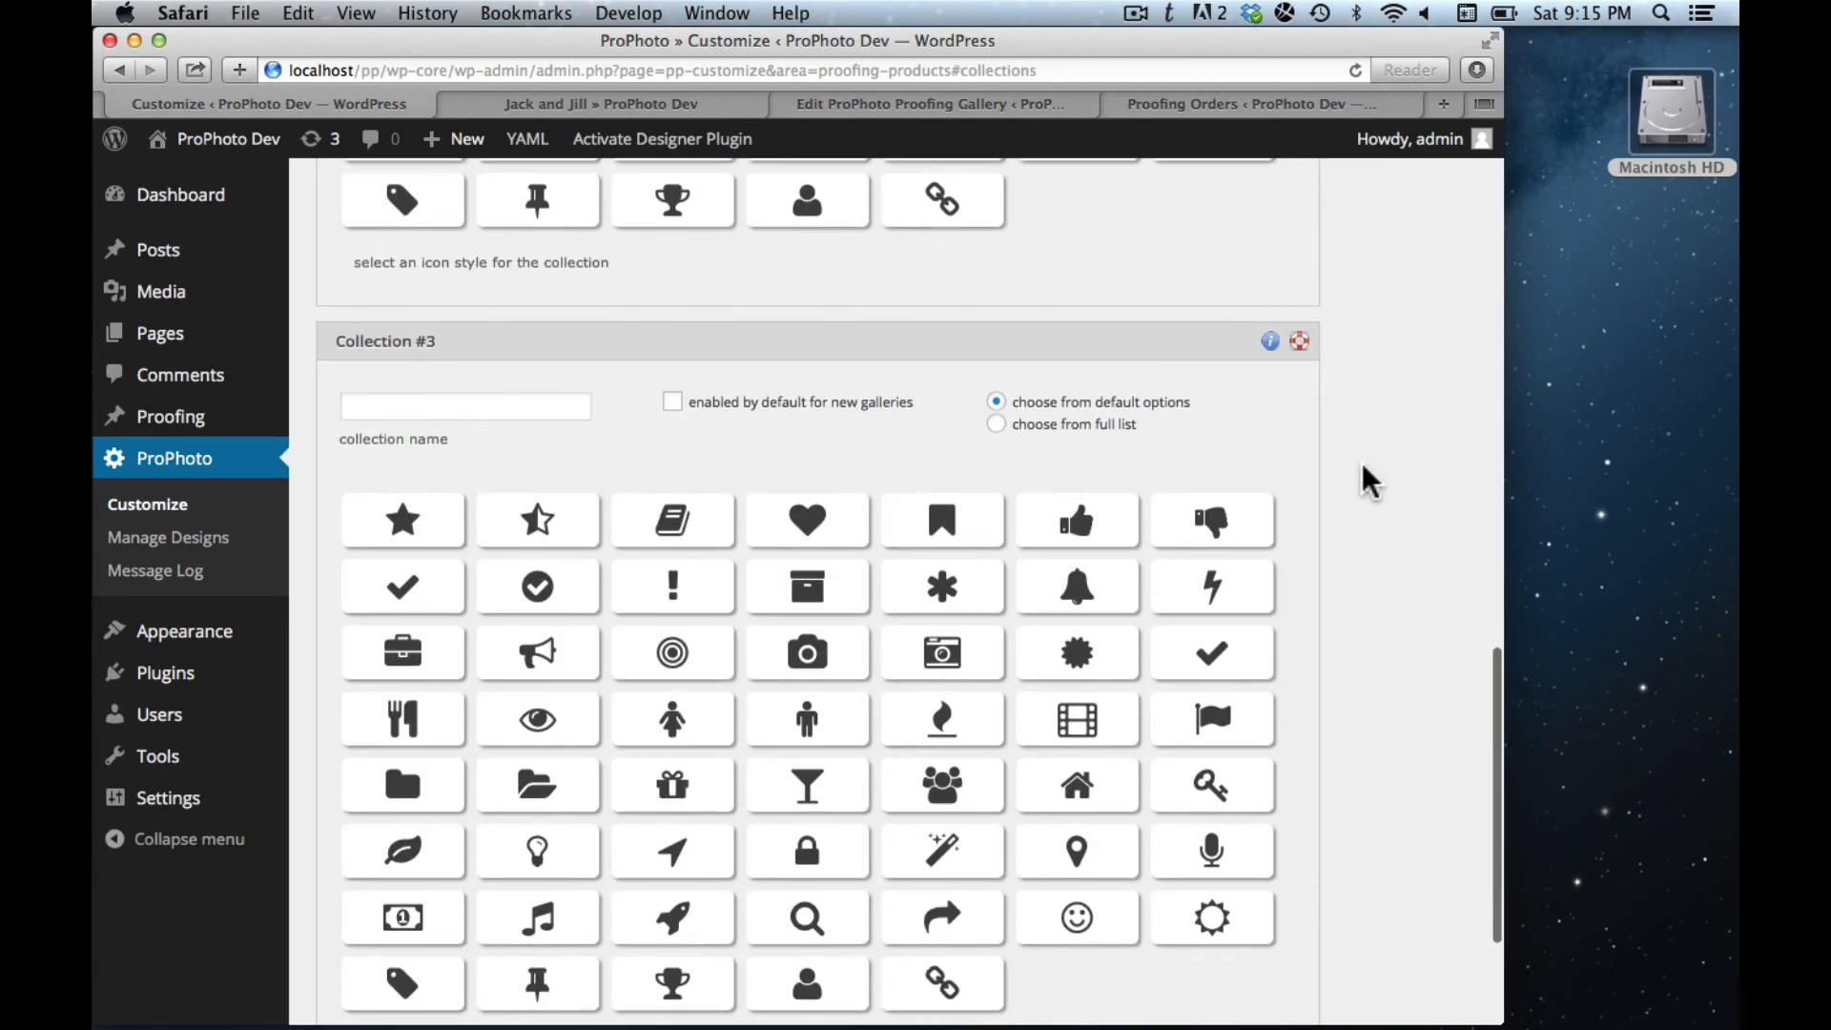
scroll(1187, 629, "down", 5)
left_click(412, 897)
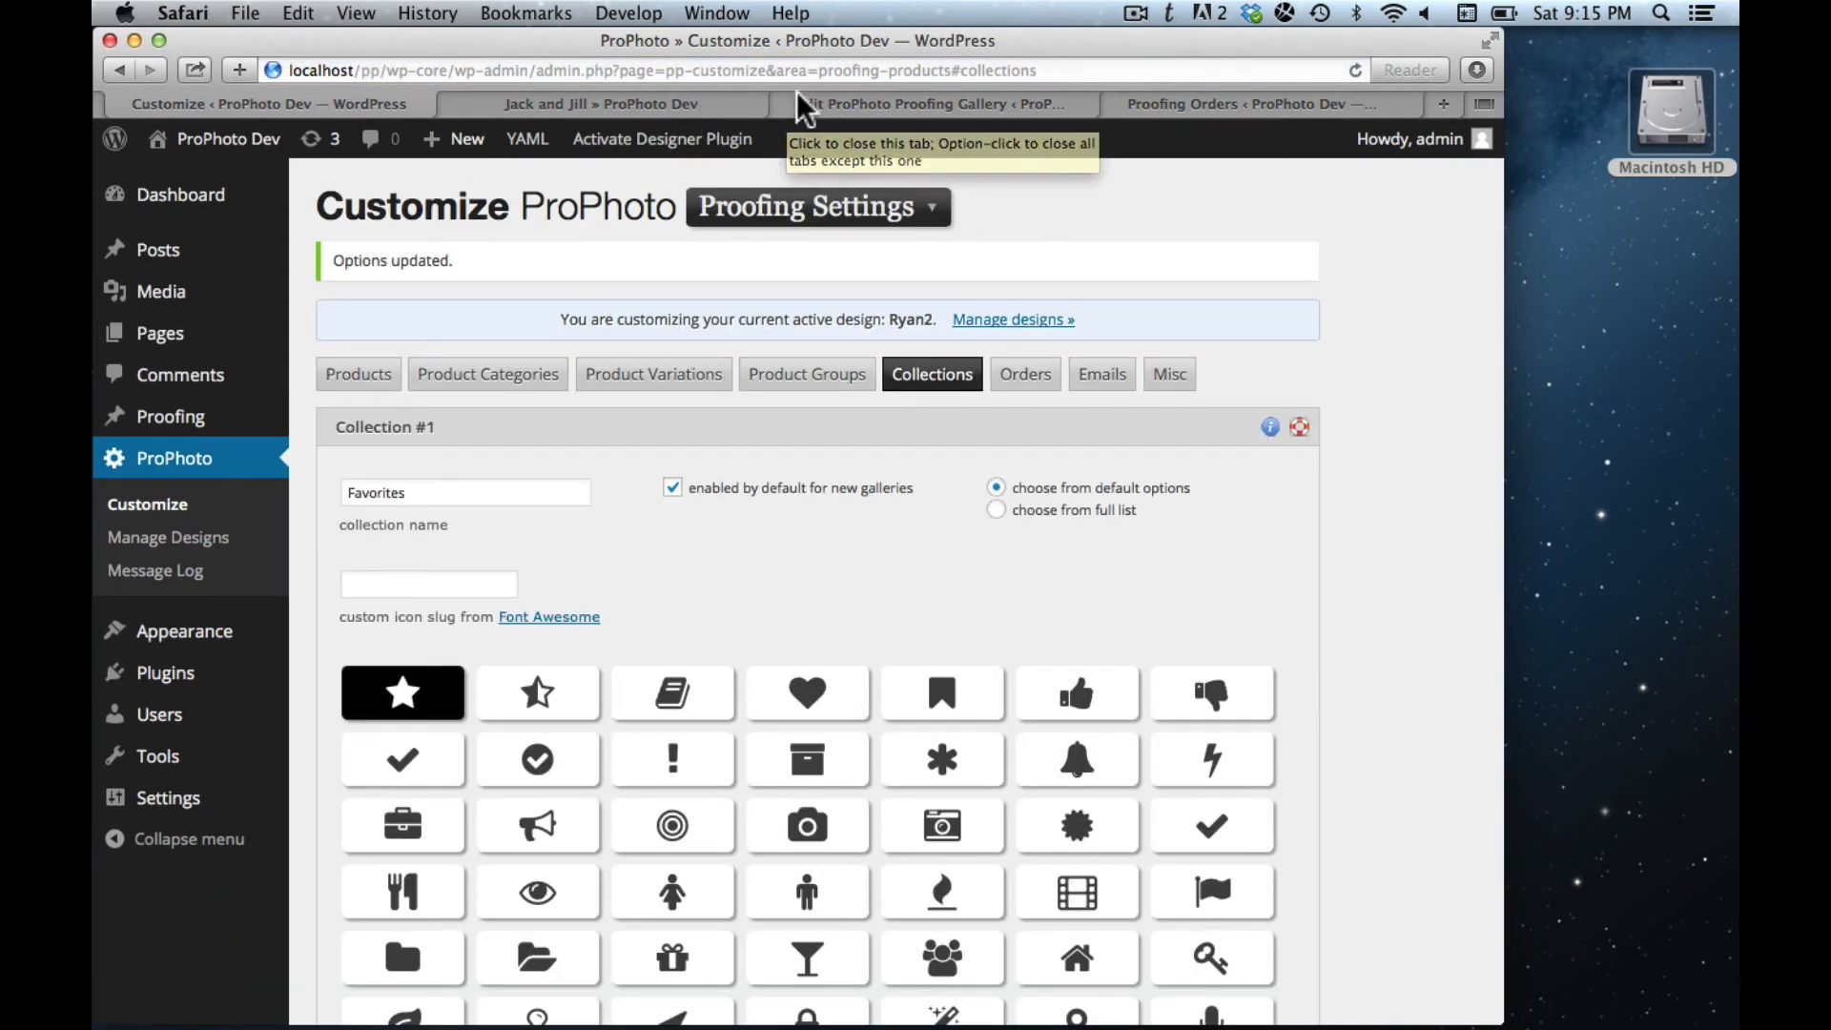
left_click(864, 103)
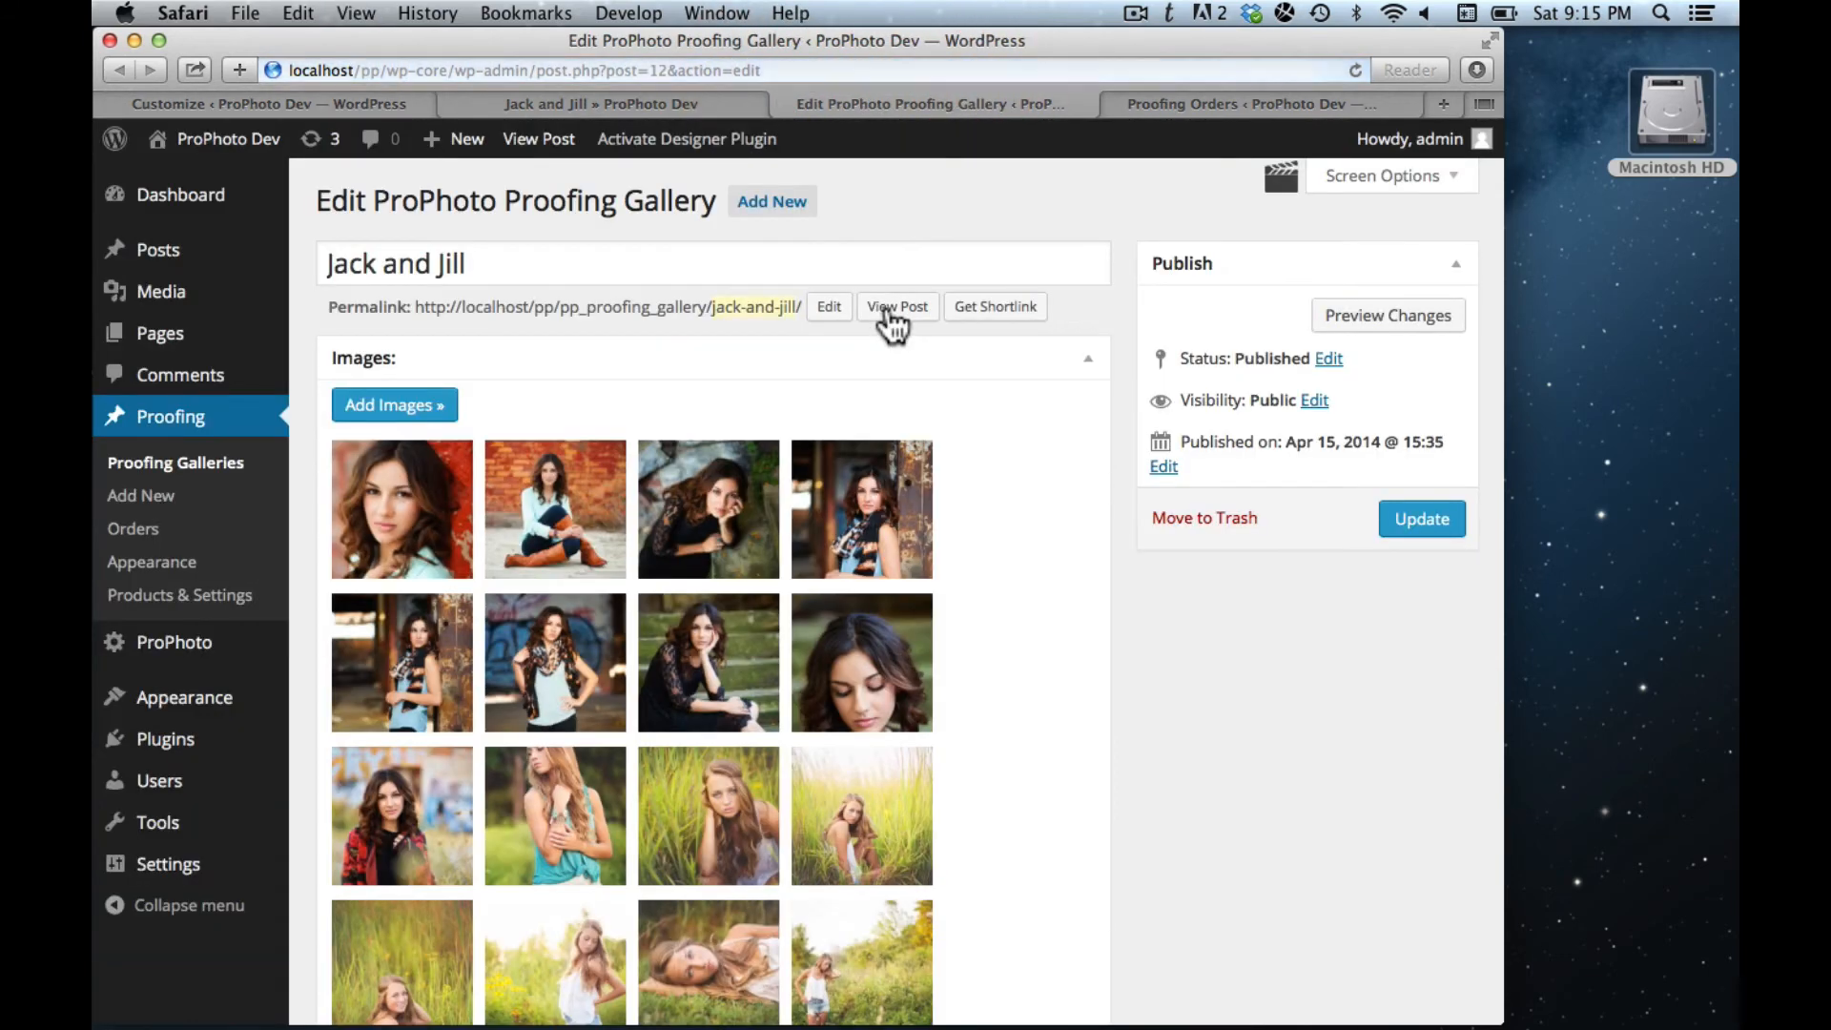
- Tick 'enable collection: Album' for the Jack and Jill gallery and update the gallery
scroll(986, 488, "down", 8)
scroll(987, 472, "down", 6)
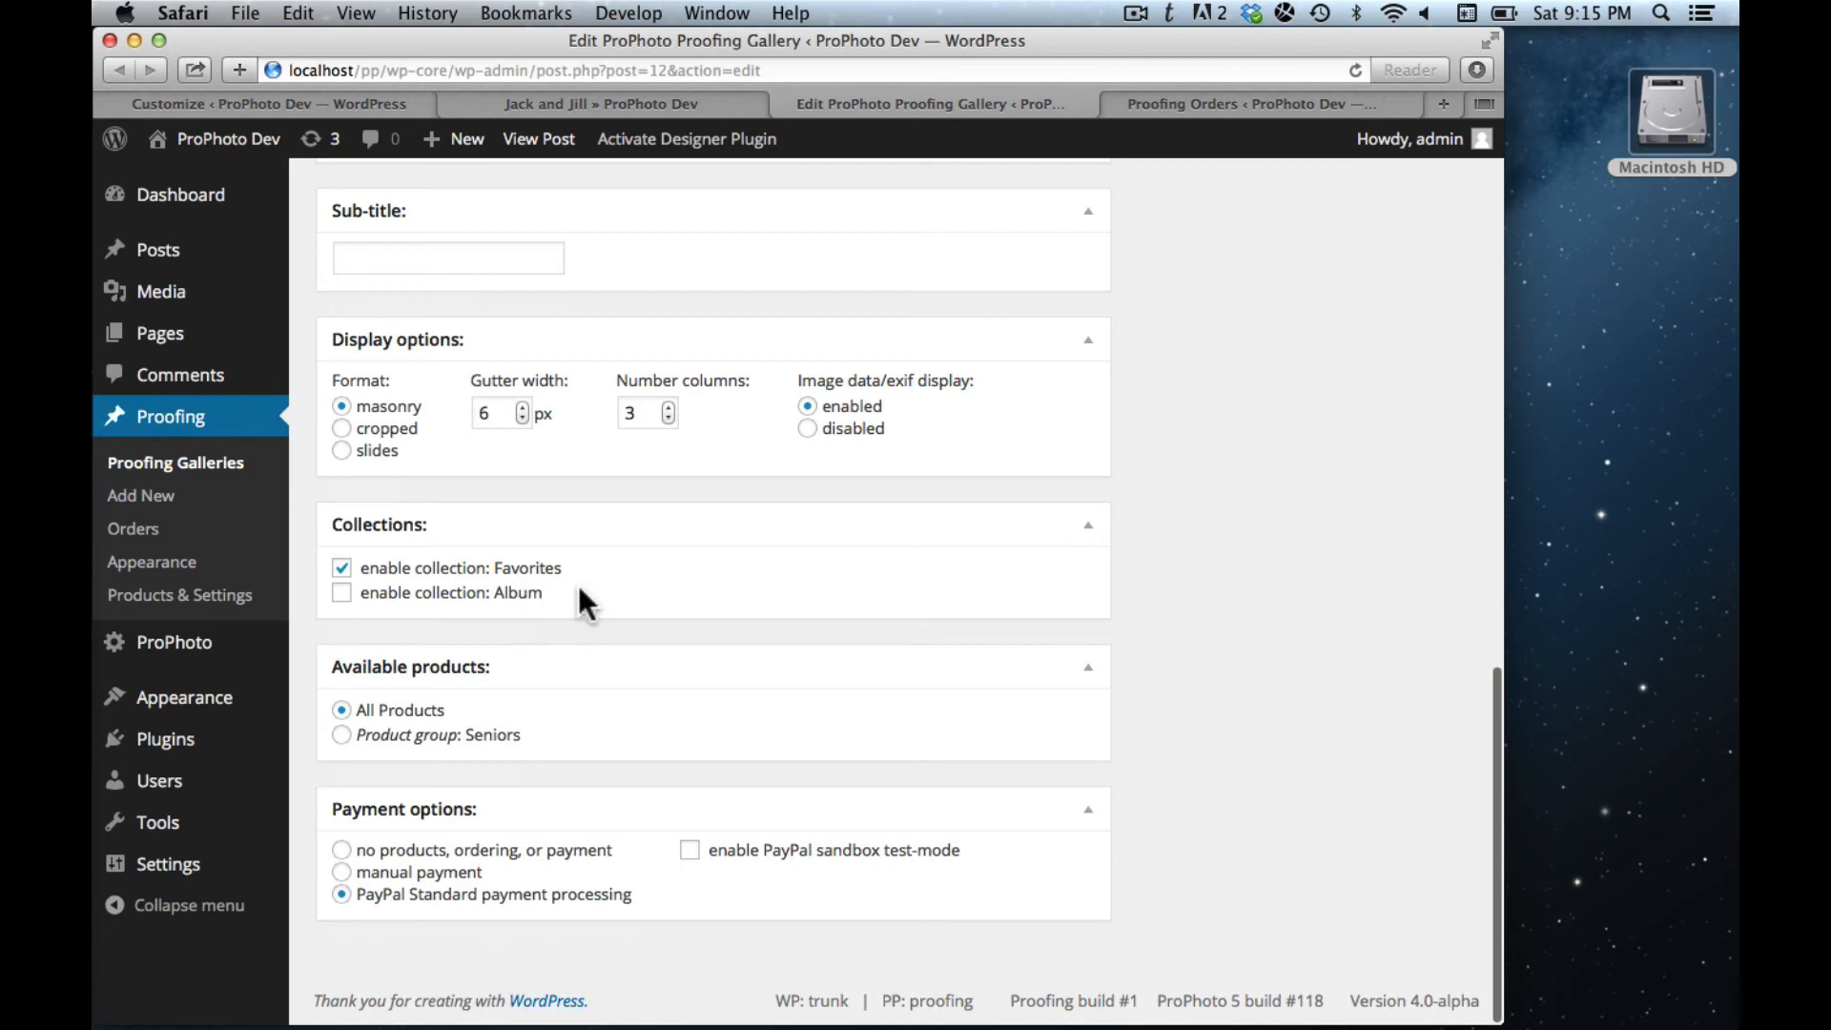
left_click(341, 594)
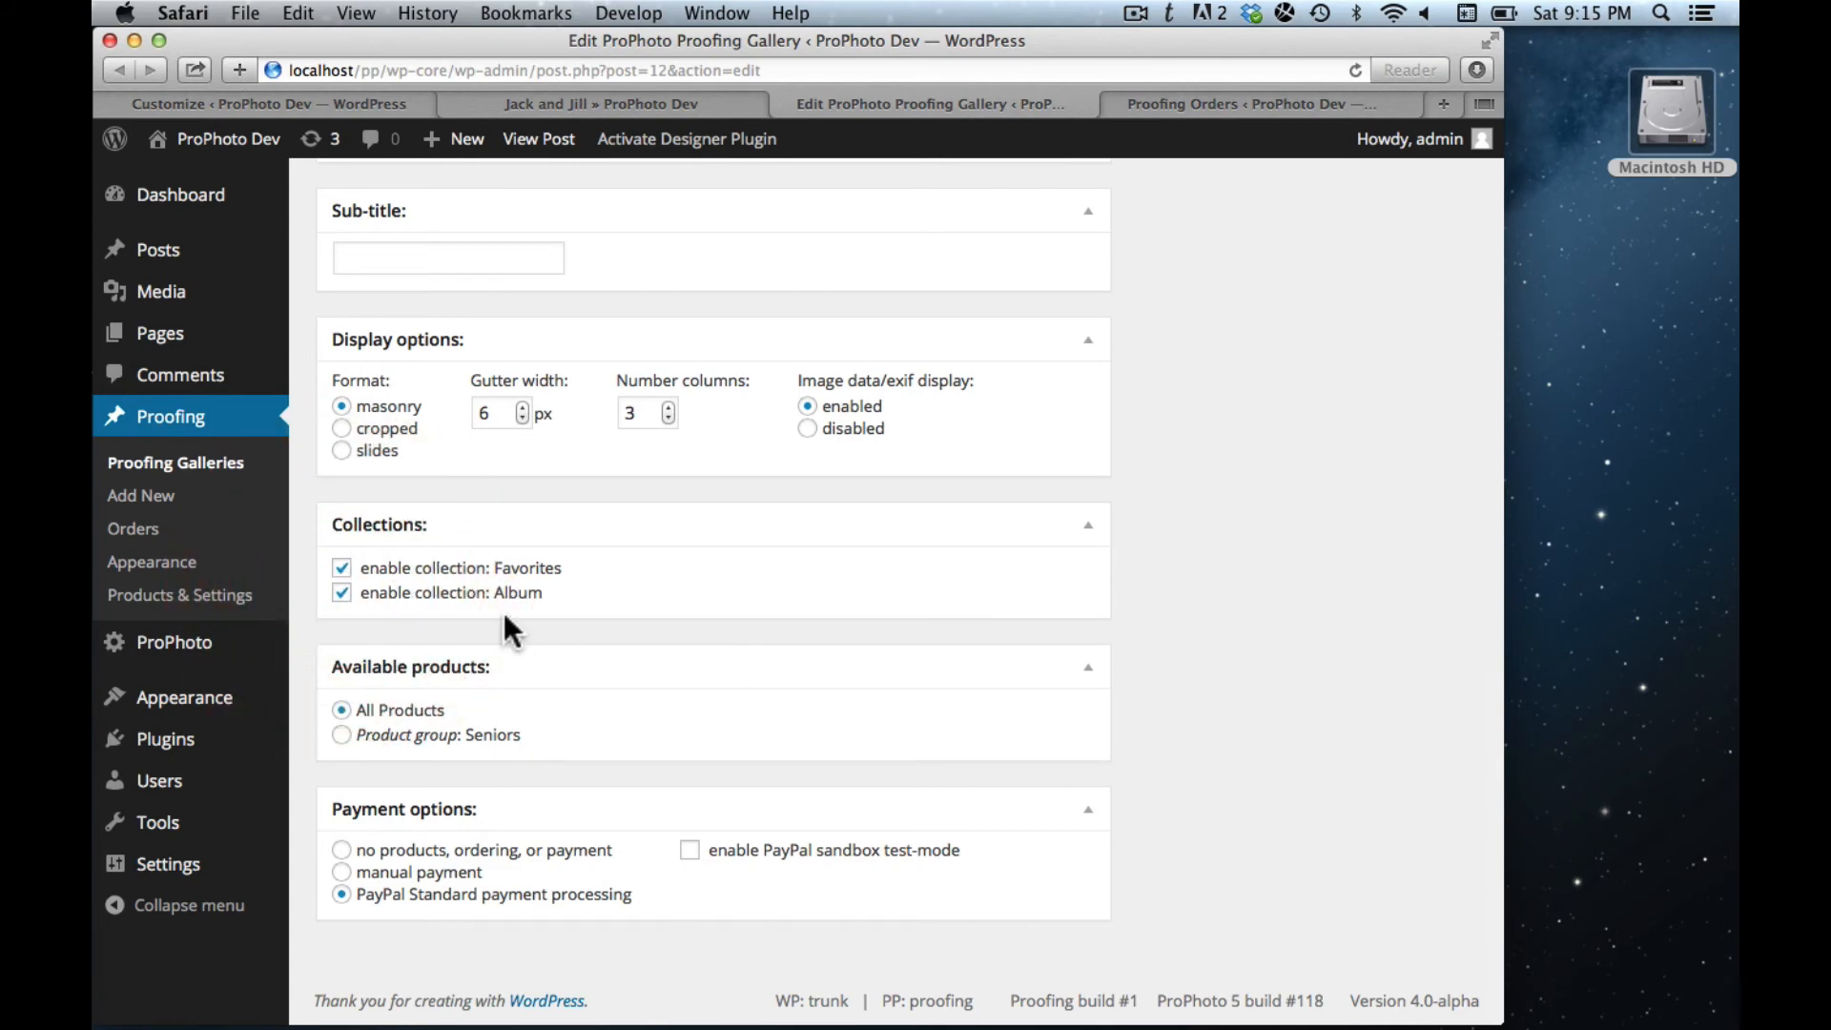
scroll(769, 674, "up", 10)
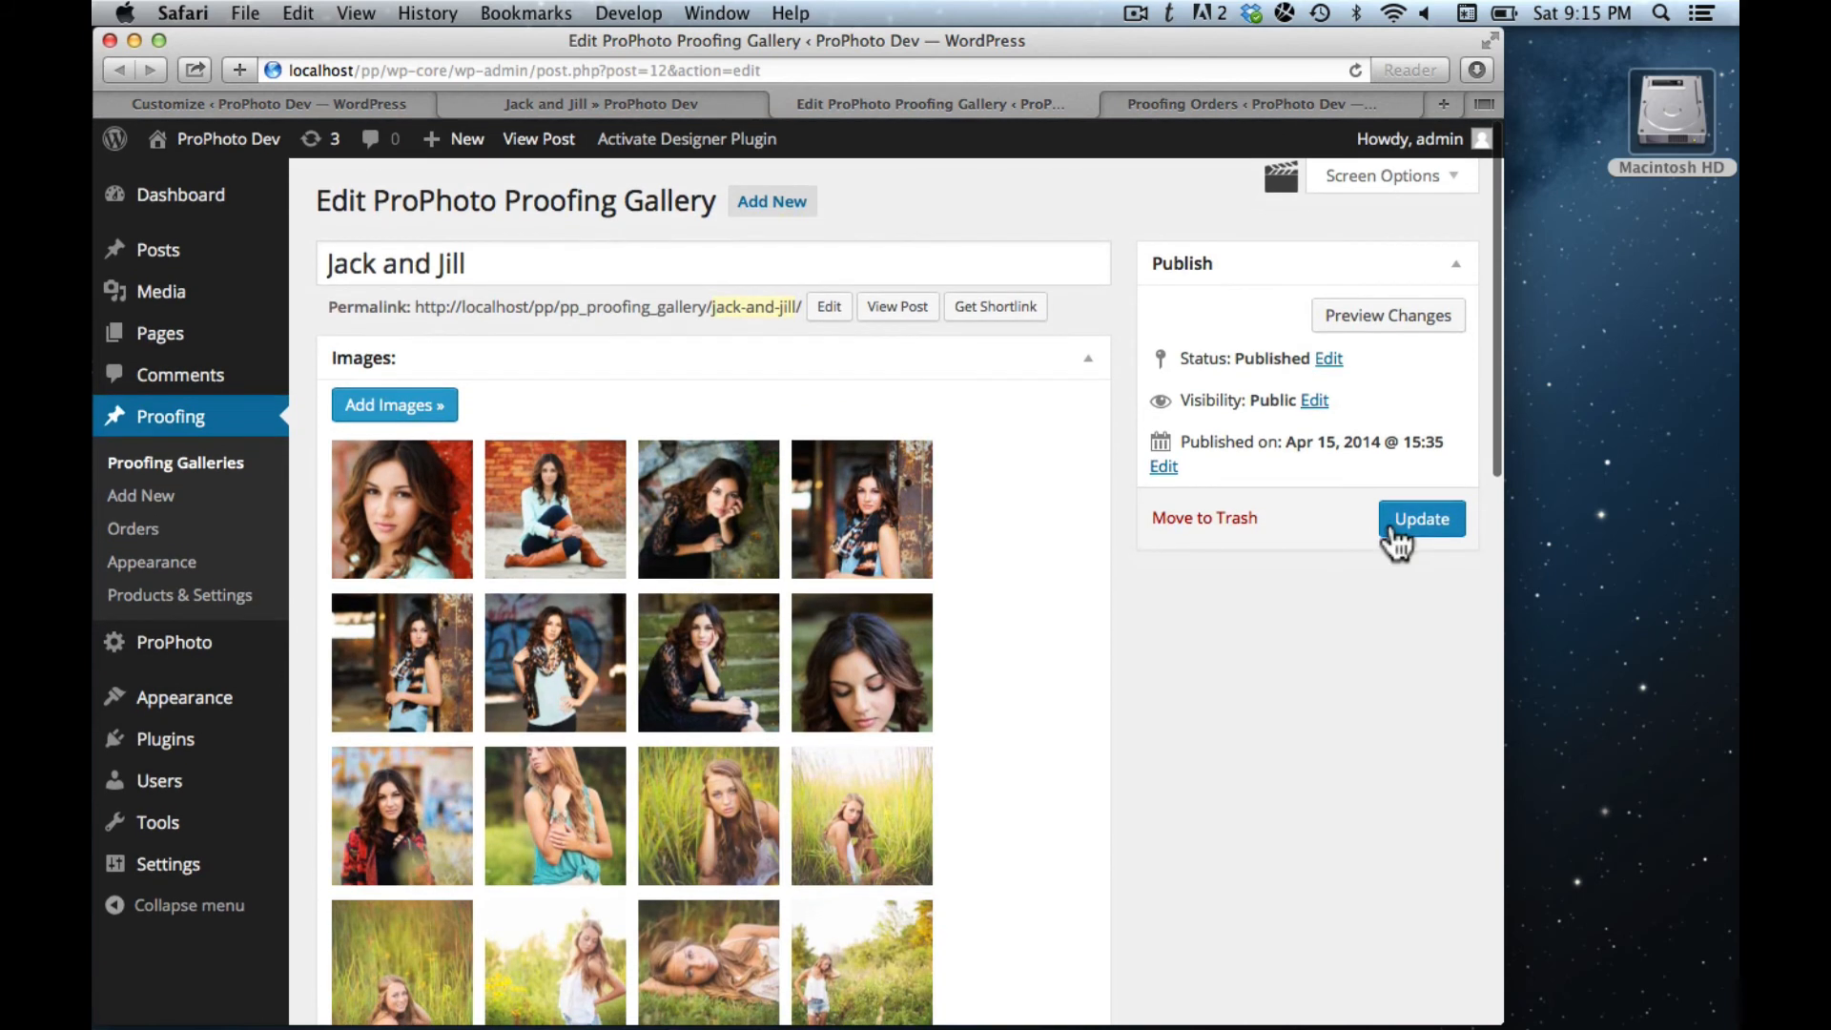
left_click(1418, 524)
left_click(620, 105)
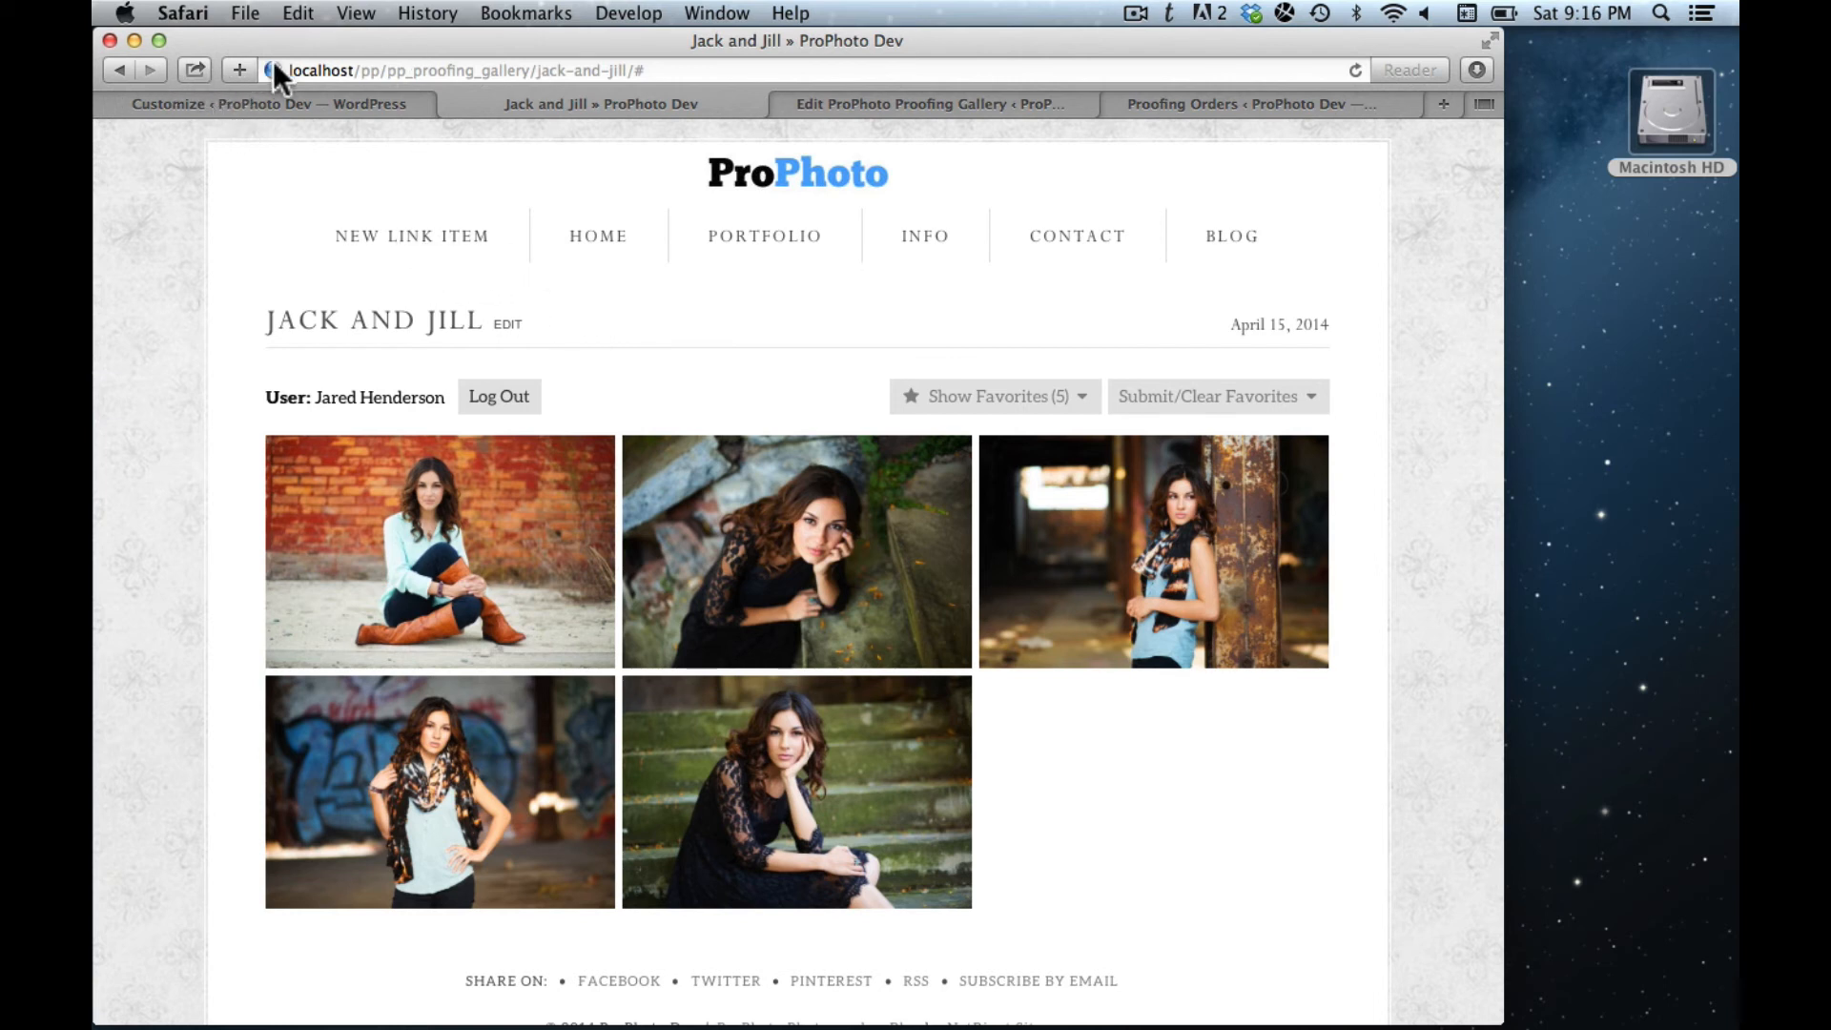
- Reload the Jack and Jill gallery and add the rusty-post photo to the Album collection
left_click(1355, 71)
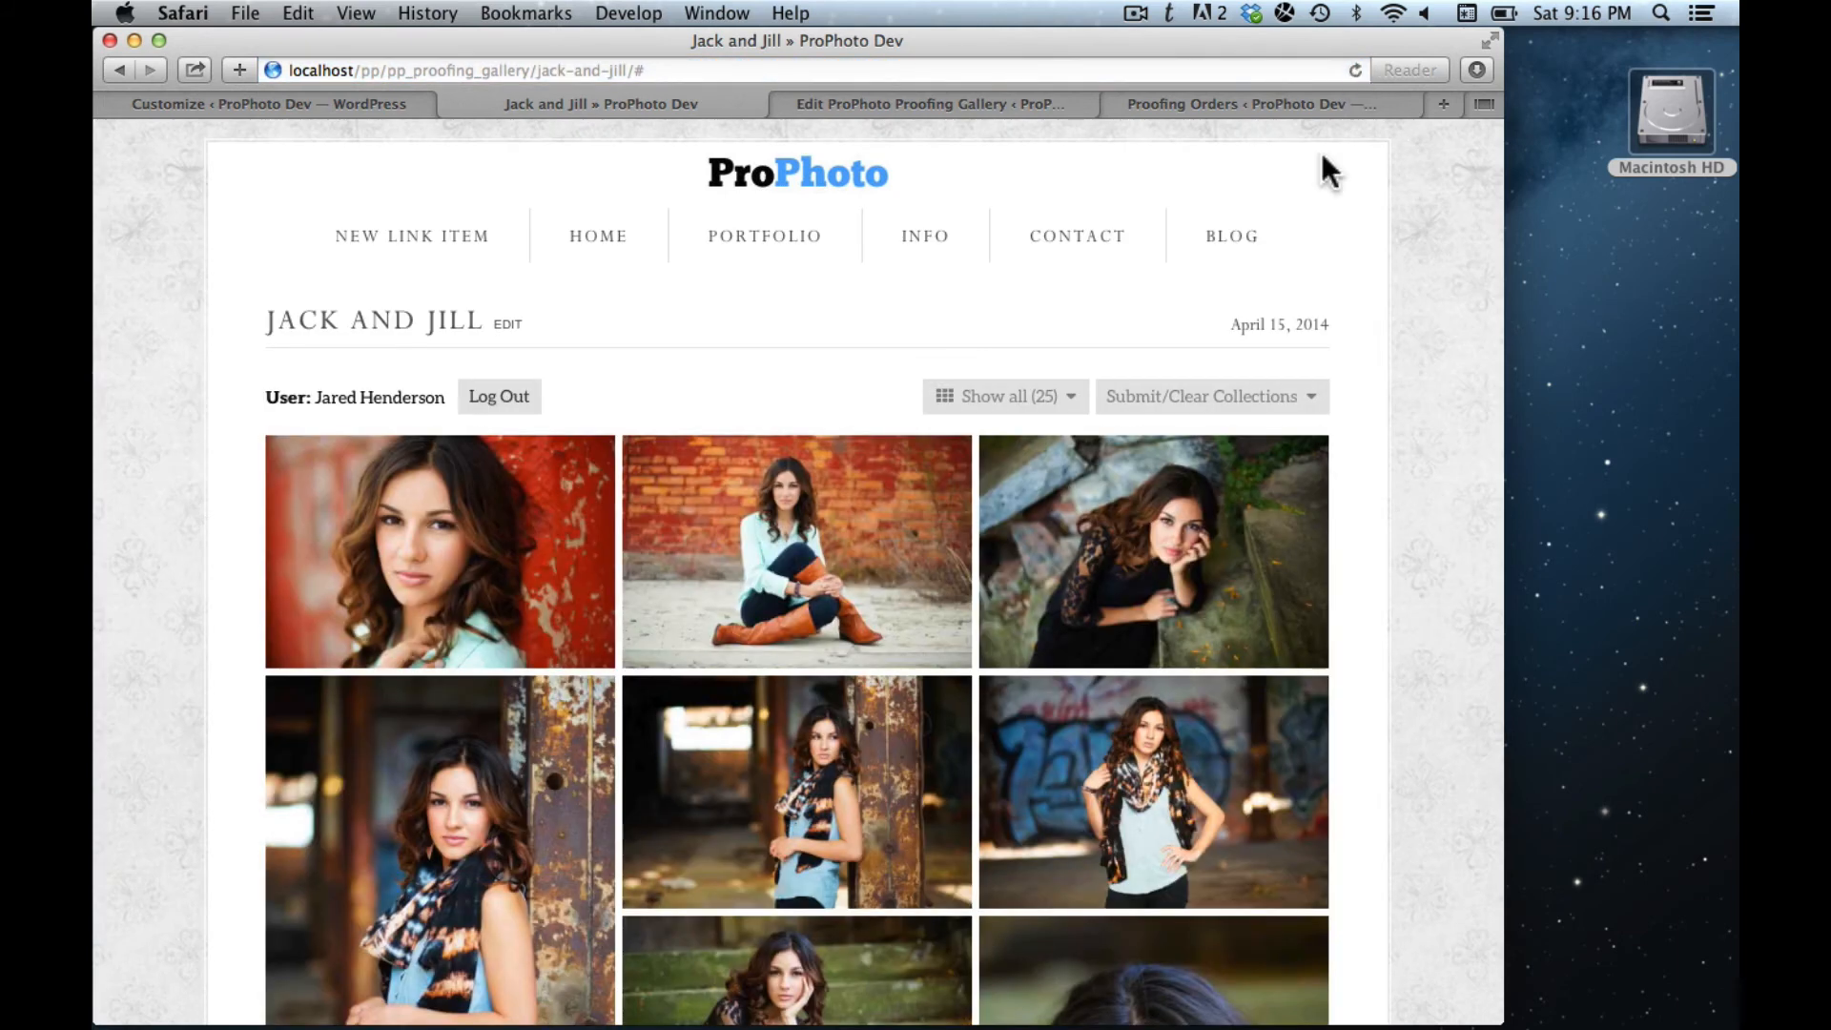
scroll(813, 380, "down", 2)
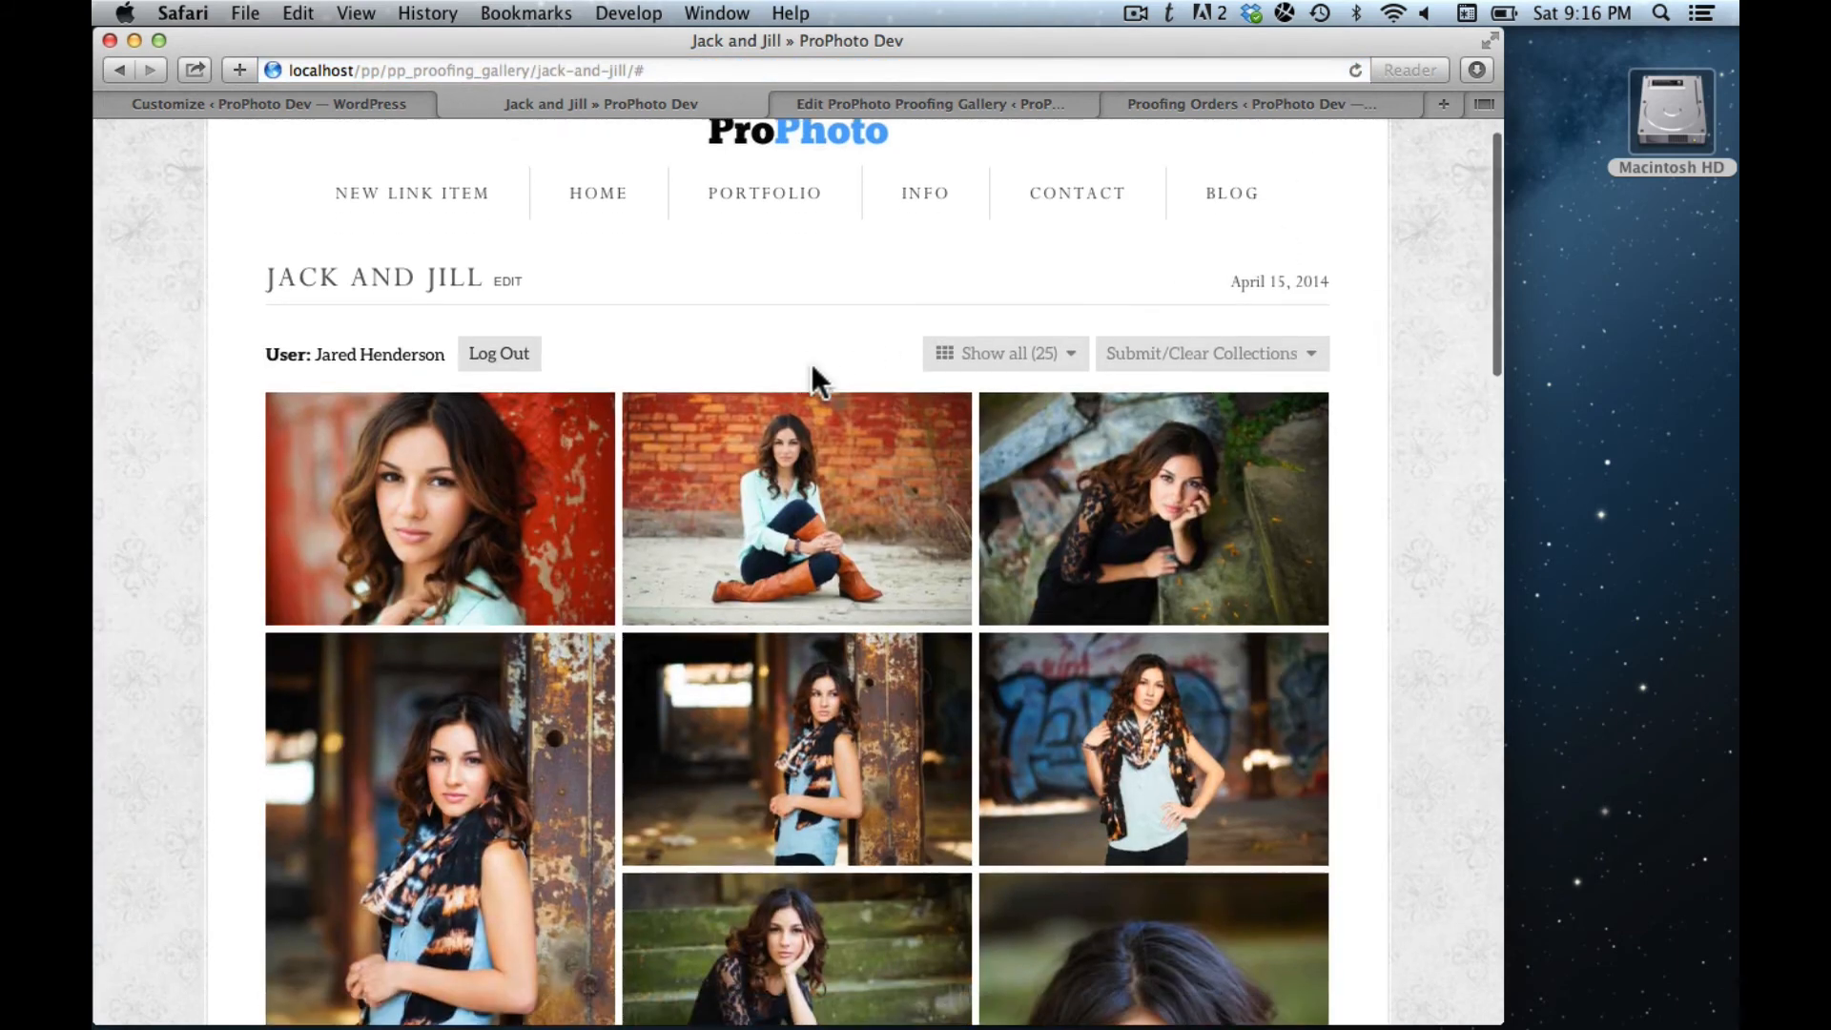
mouse_move(770, 592)
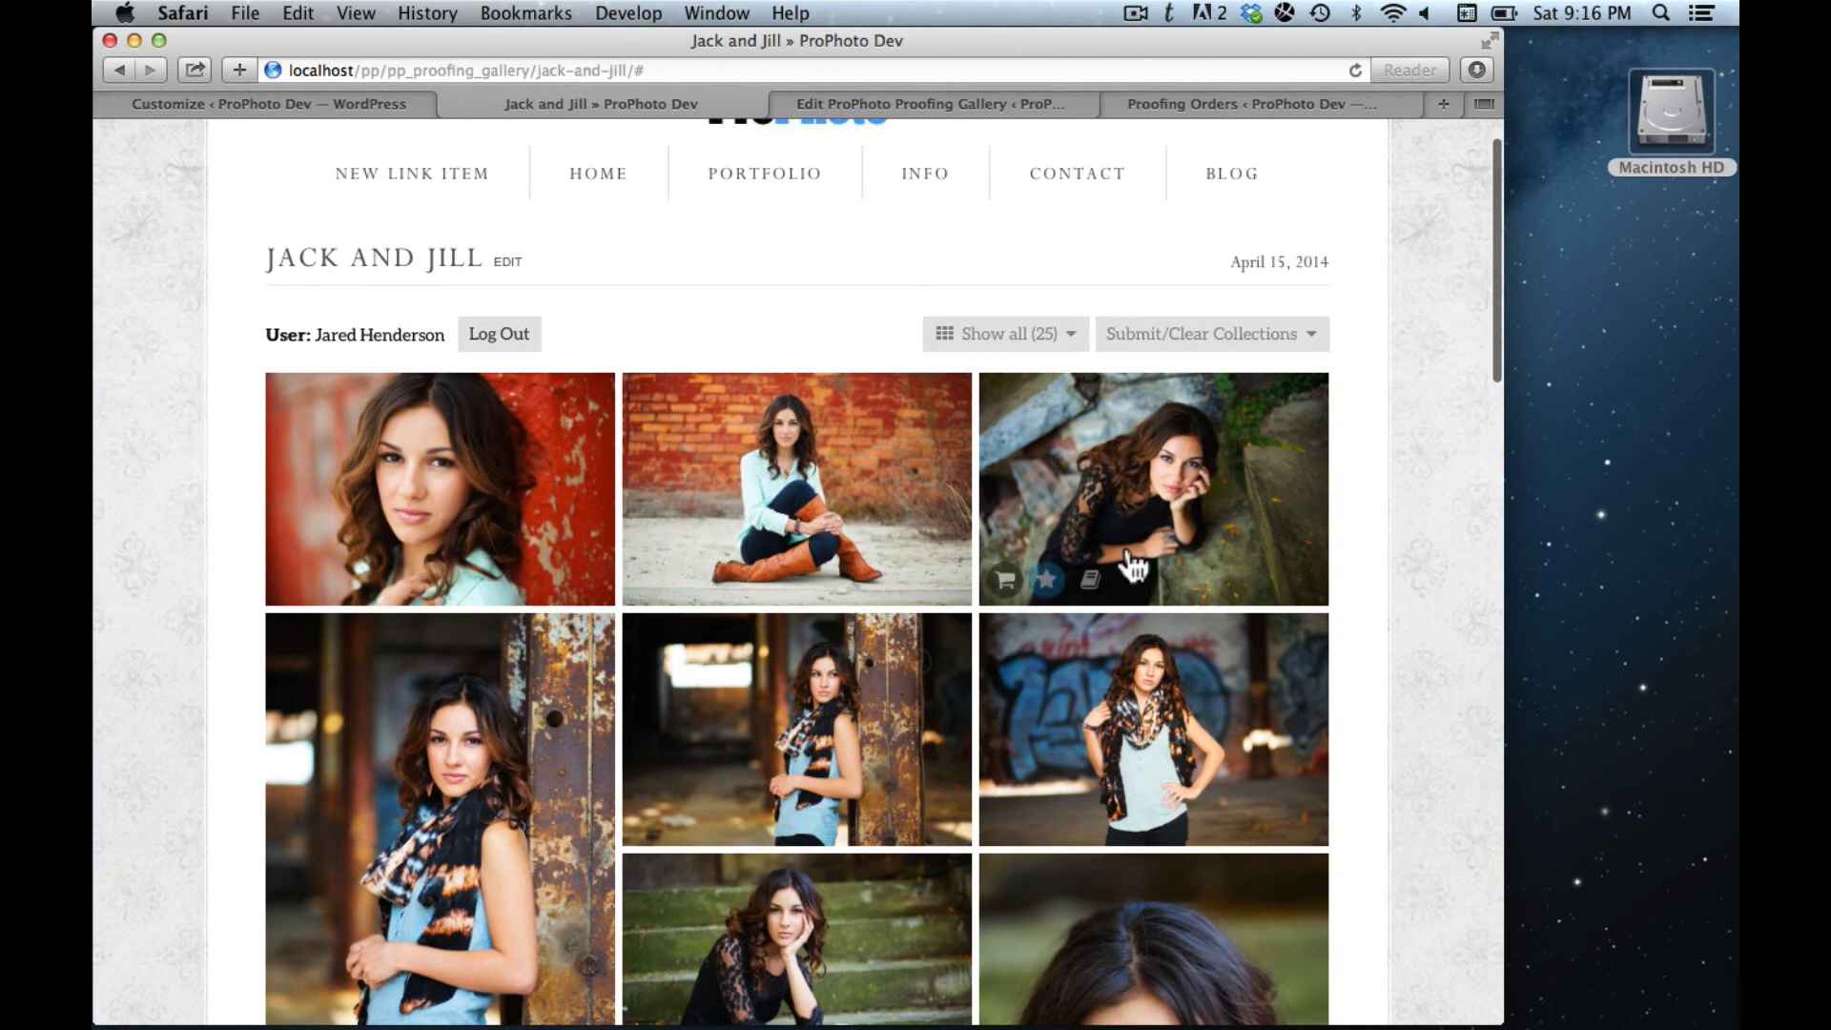
scroll(1125, 564, "down", 1)
mouse_move(734, 777)
scroll(734, 778, "down", 5)
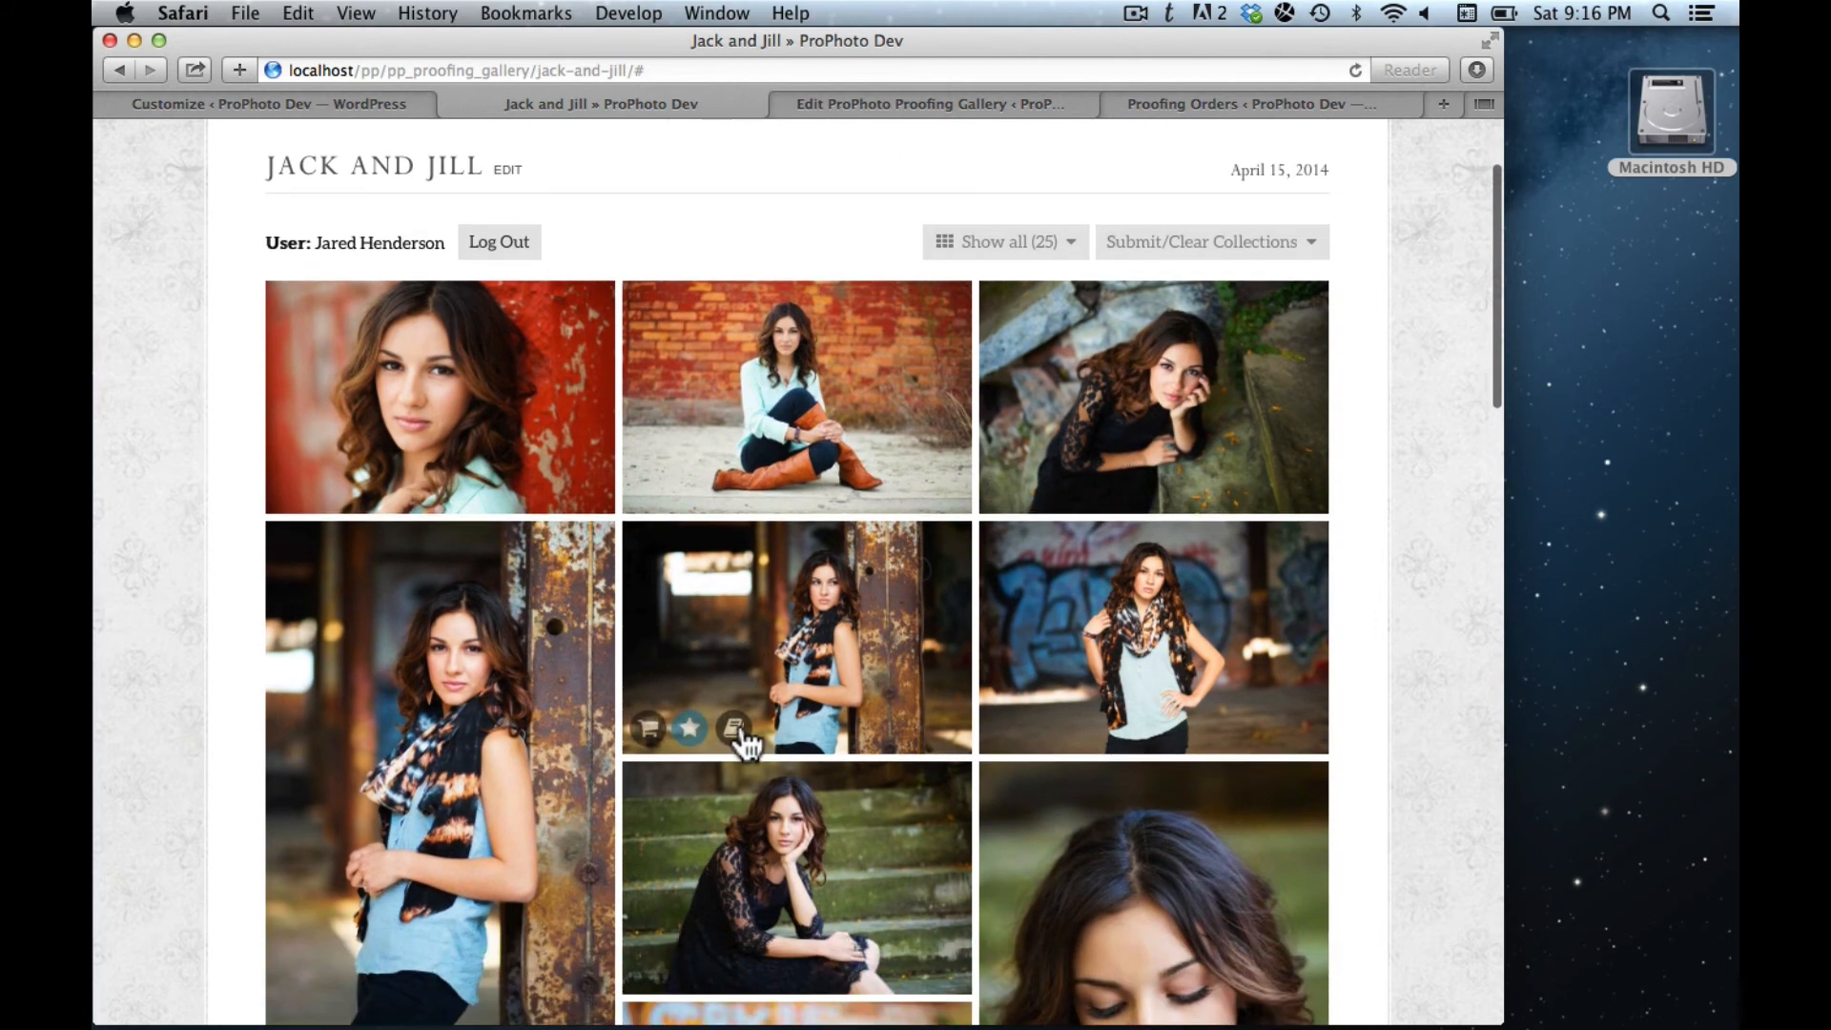
left_click(734, 658)
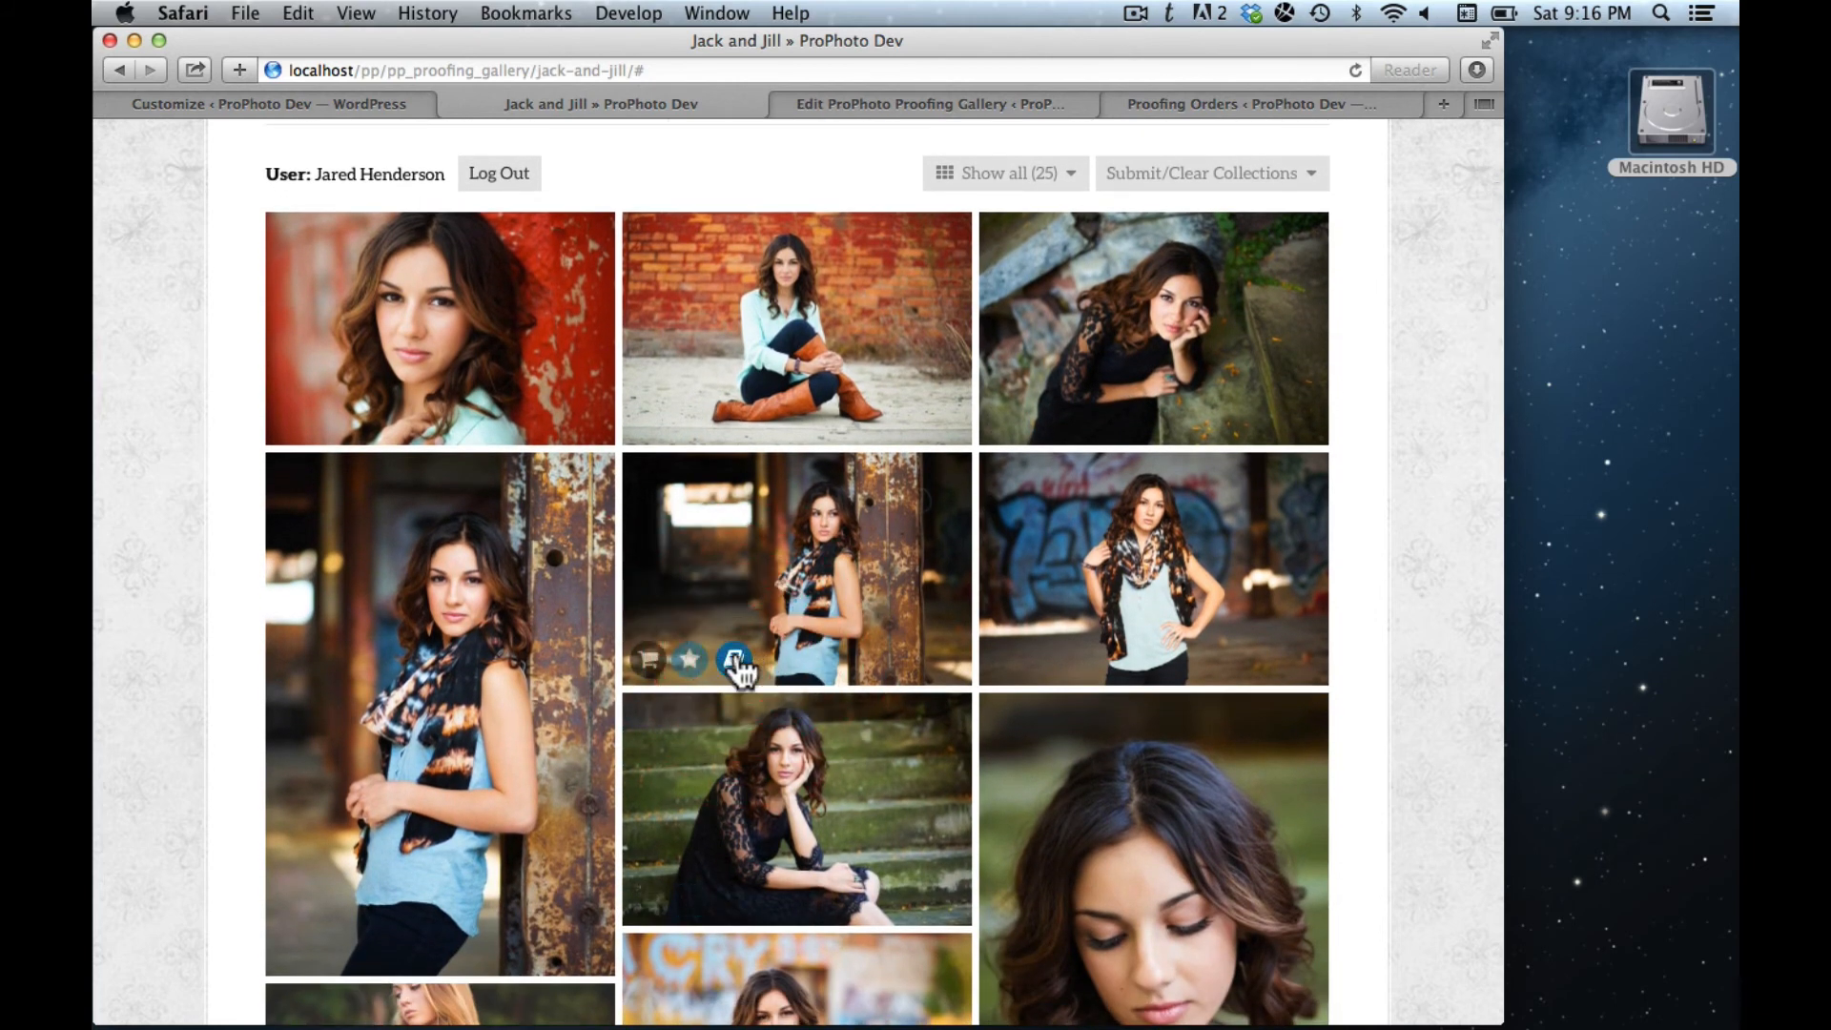
mouse_move(377, 429)
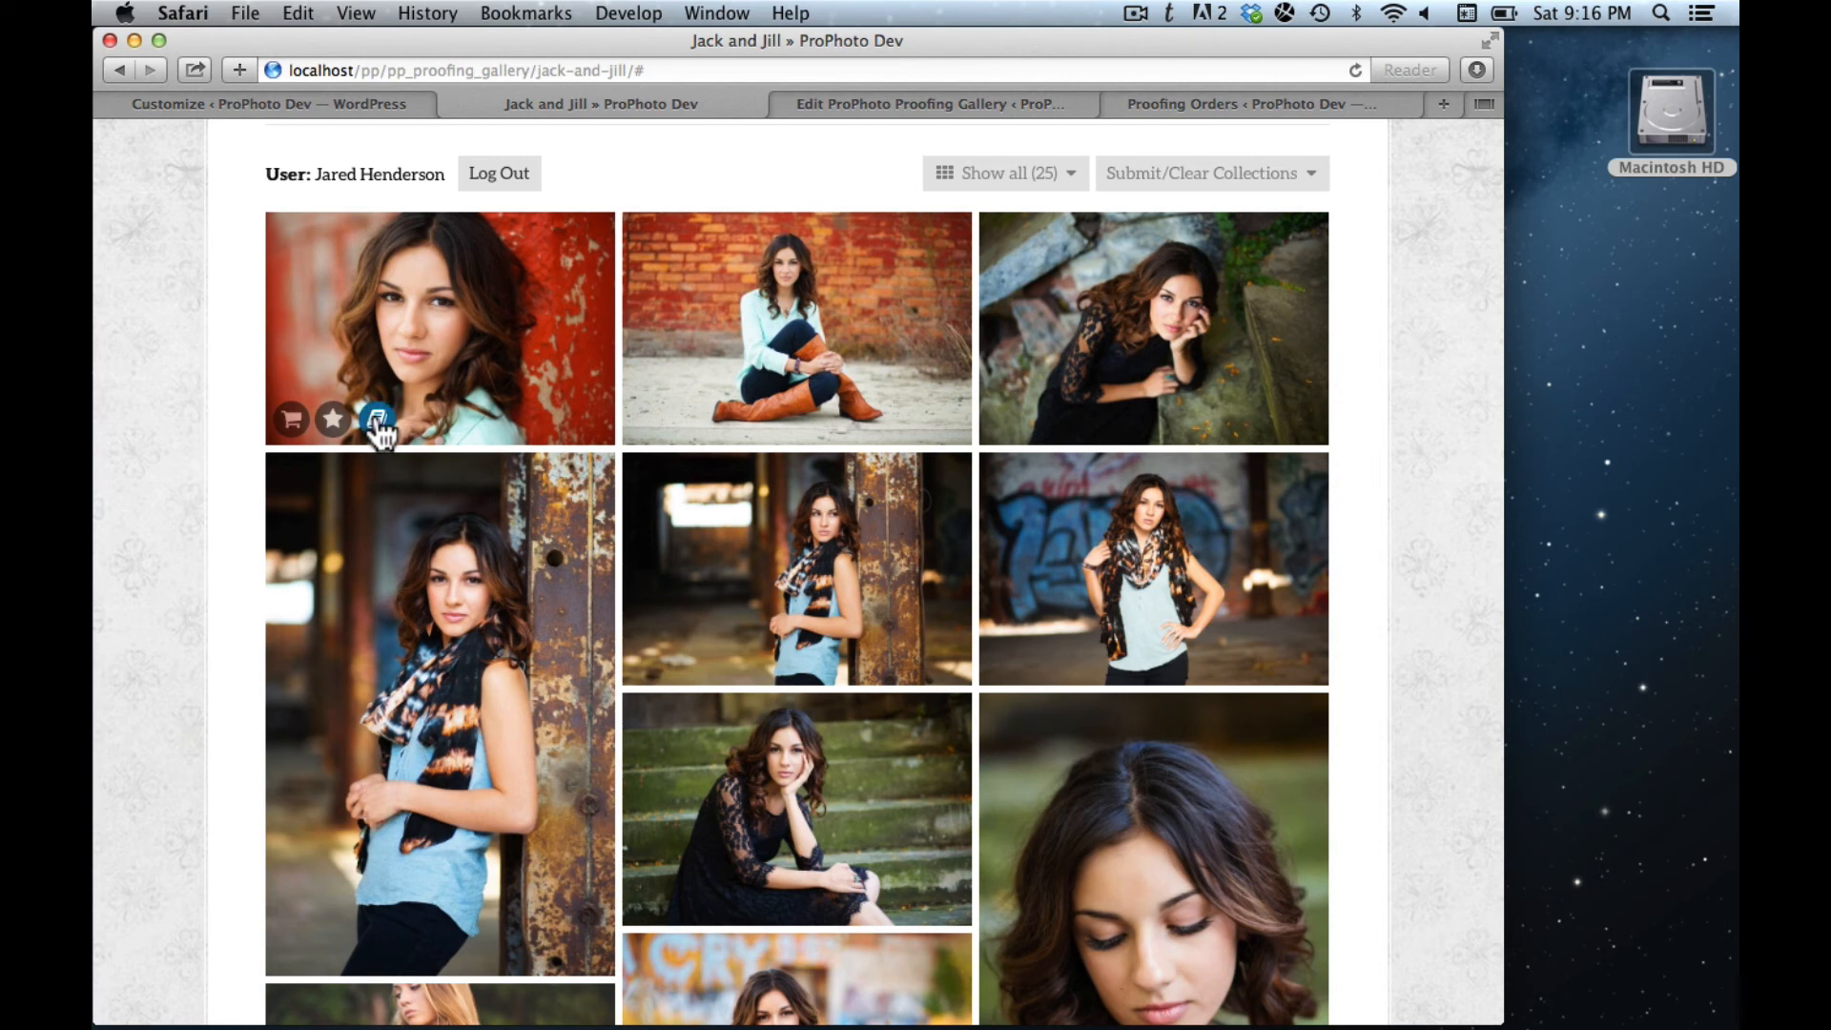
- In the lightbox, save the comment 'This is my absolute favorite.' on photo 2
left_click(432, 367)
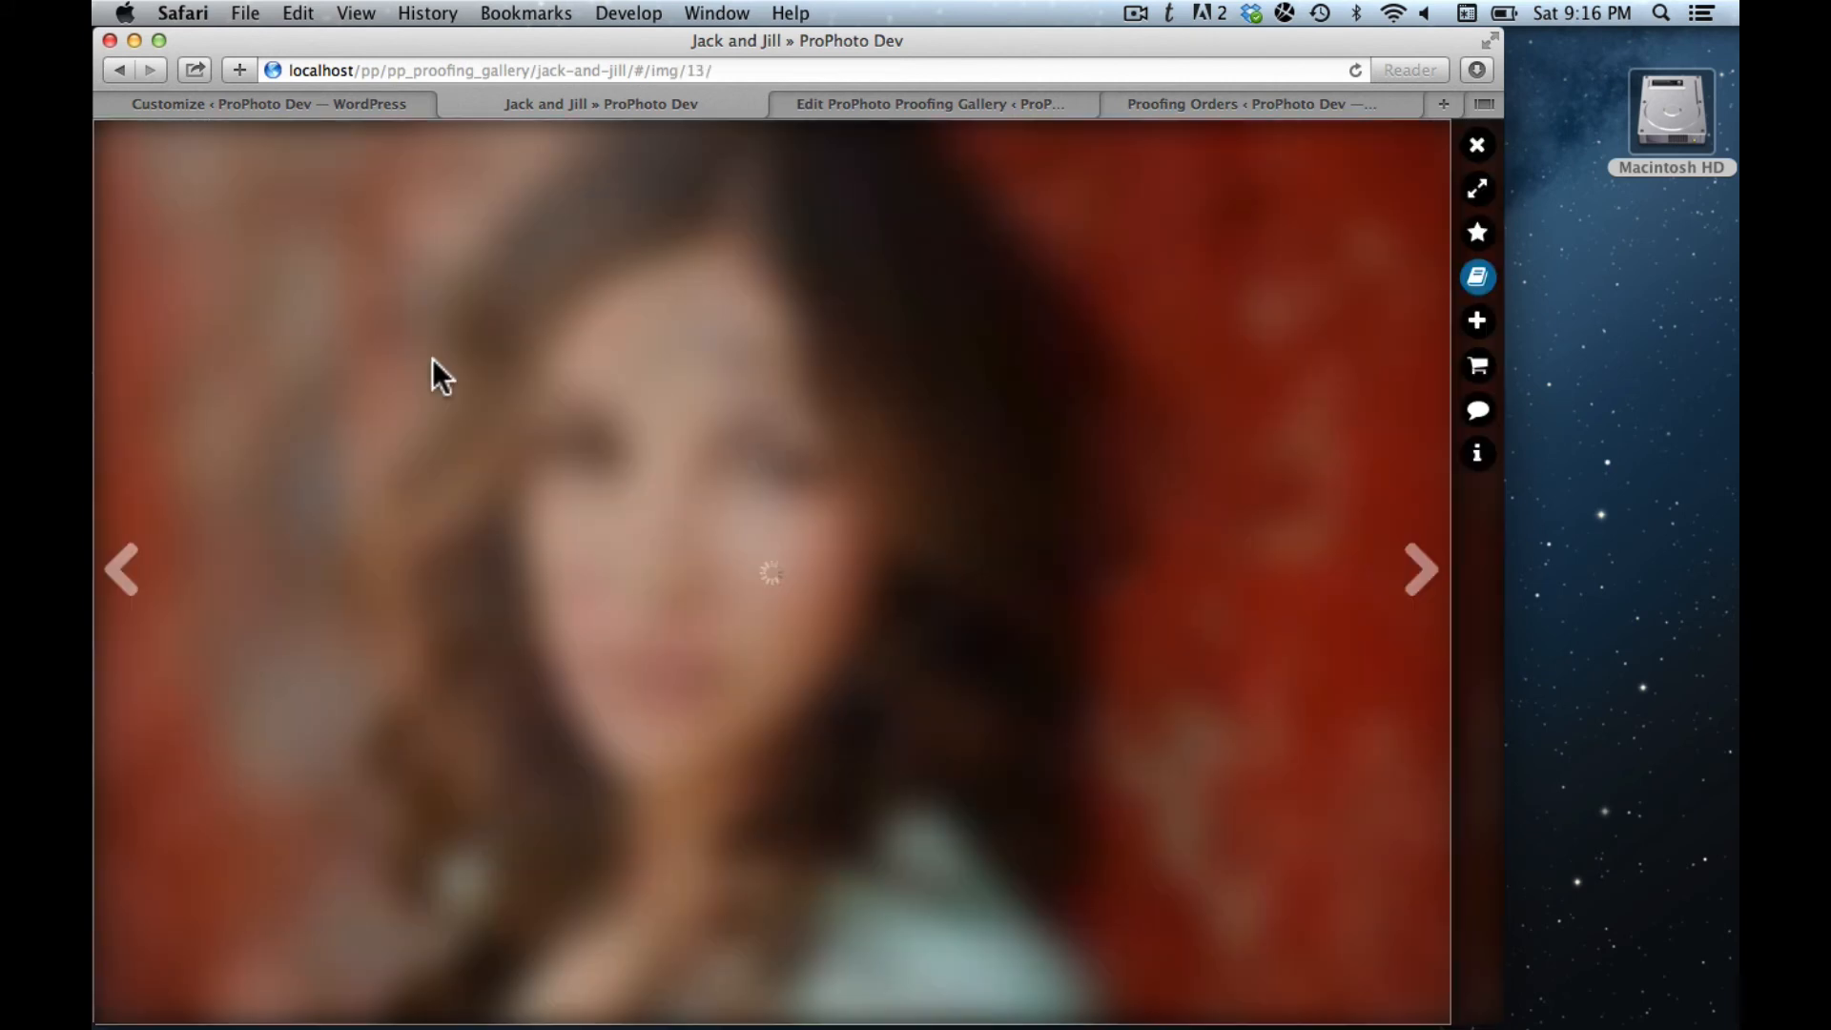
left_click(1091, 382)
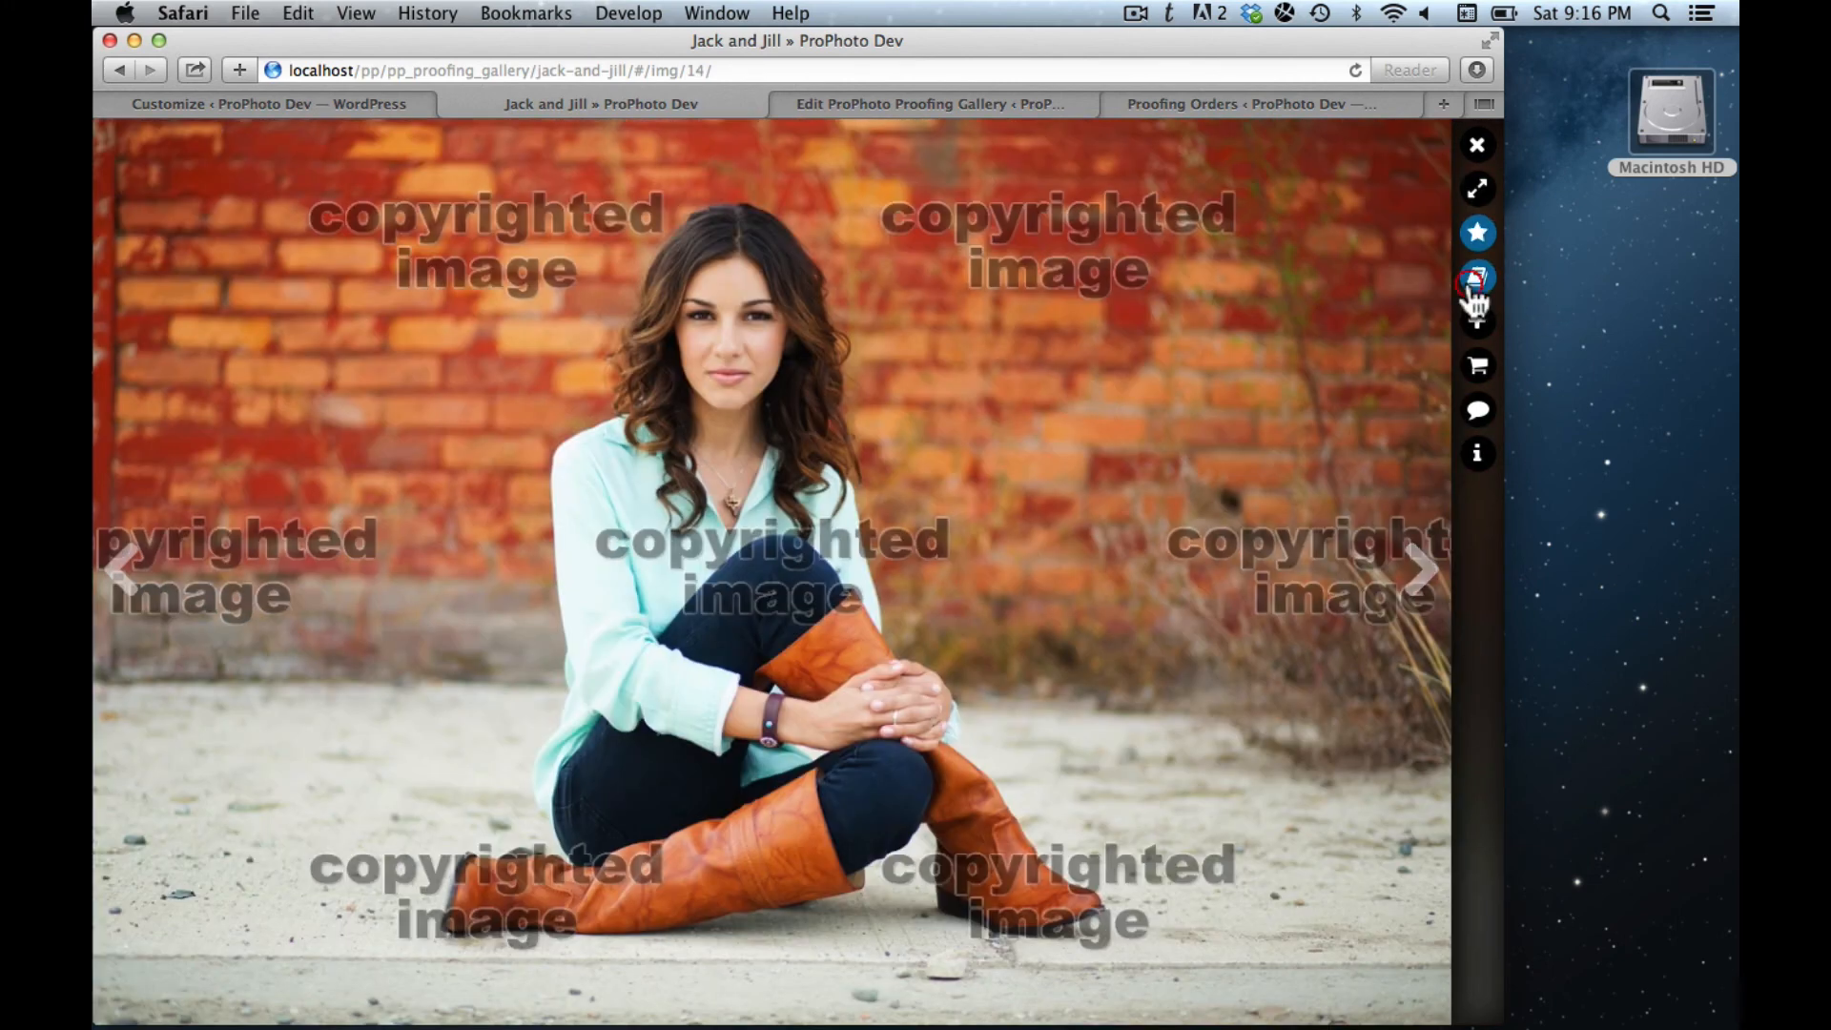
left_click(1476, 456)
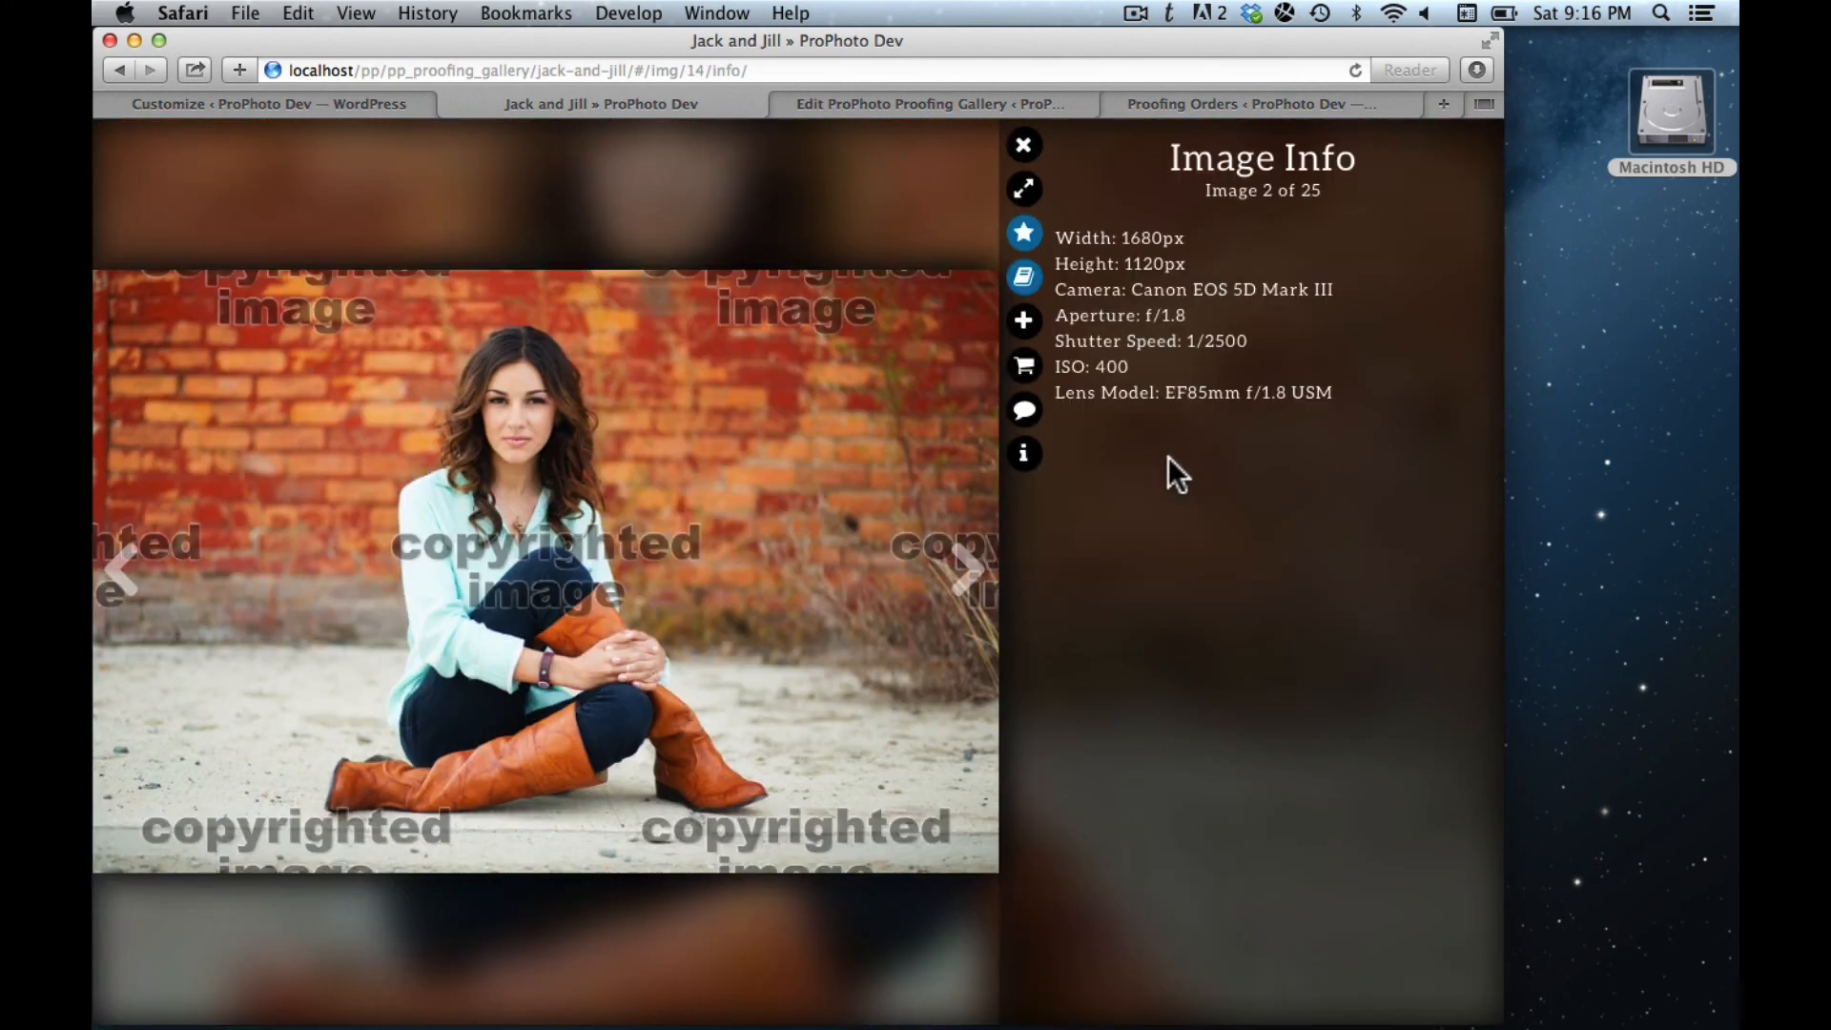
left_click(1025, 413)
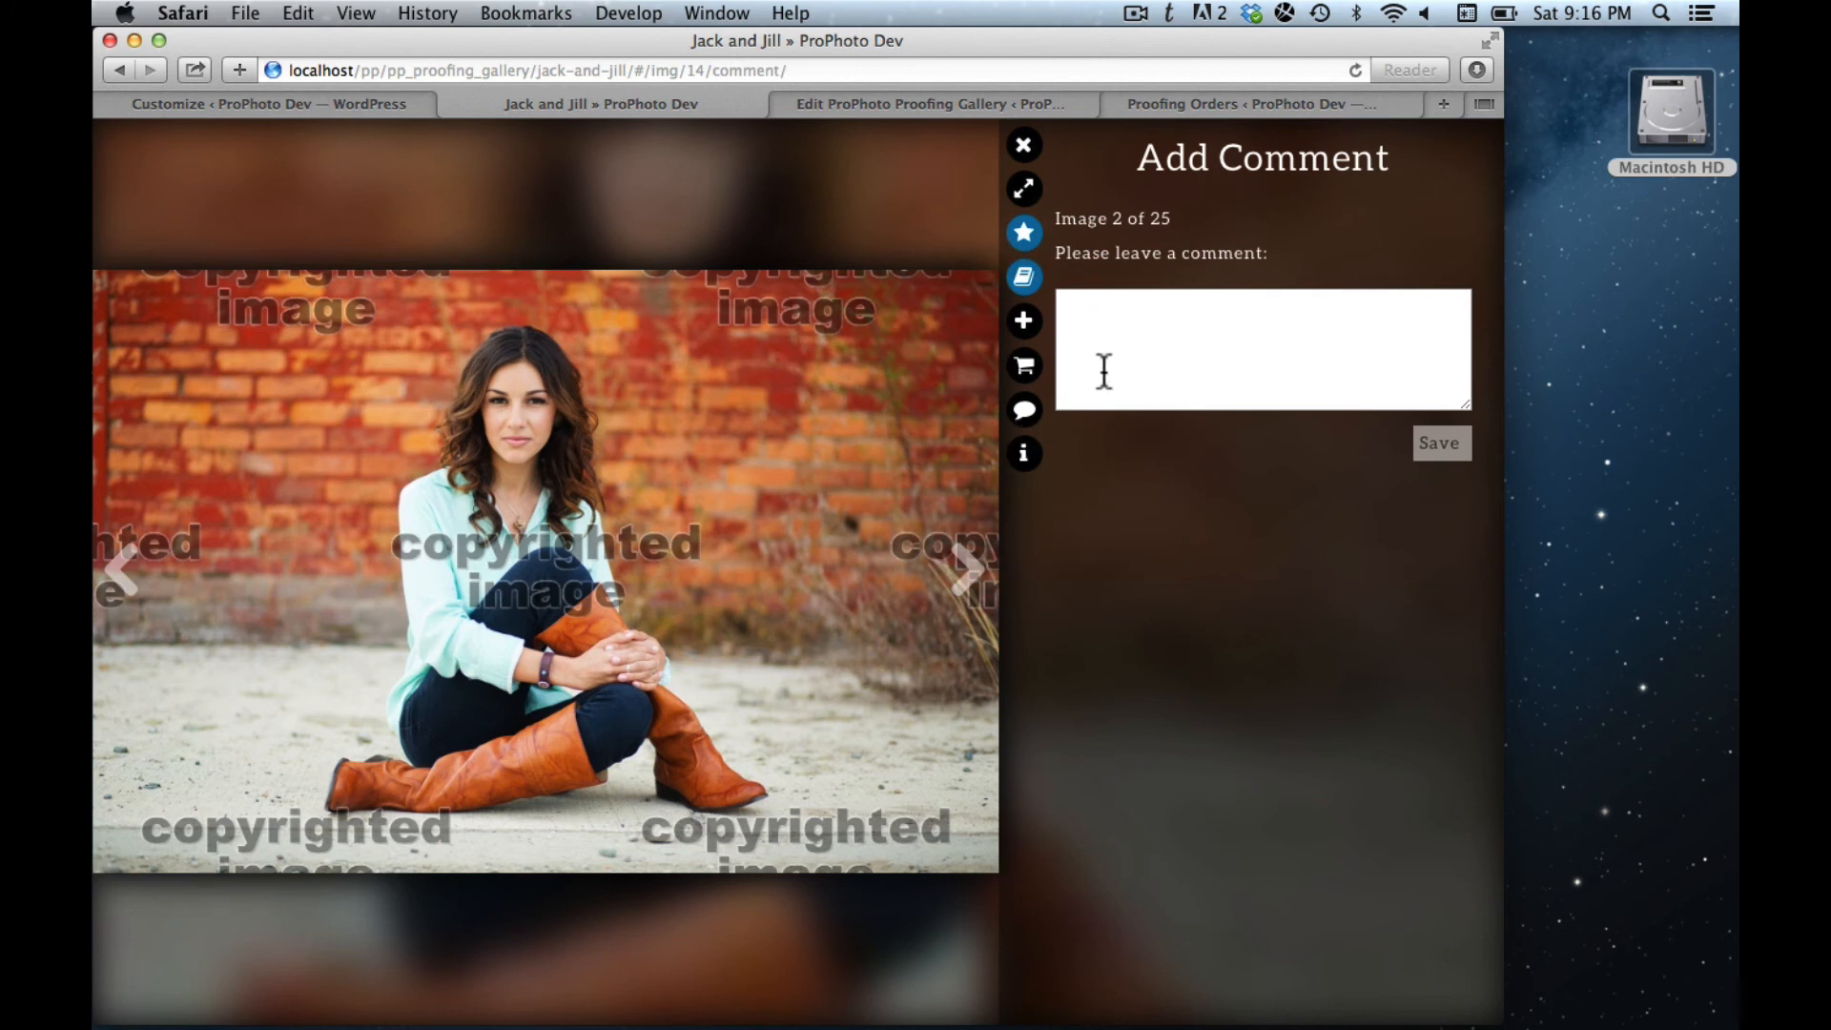
type("This is my absolute favorite.")
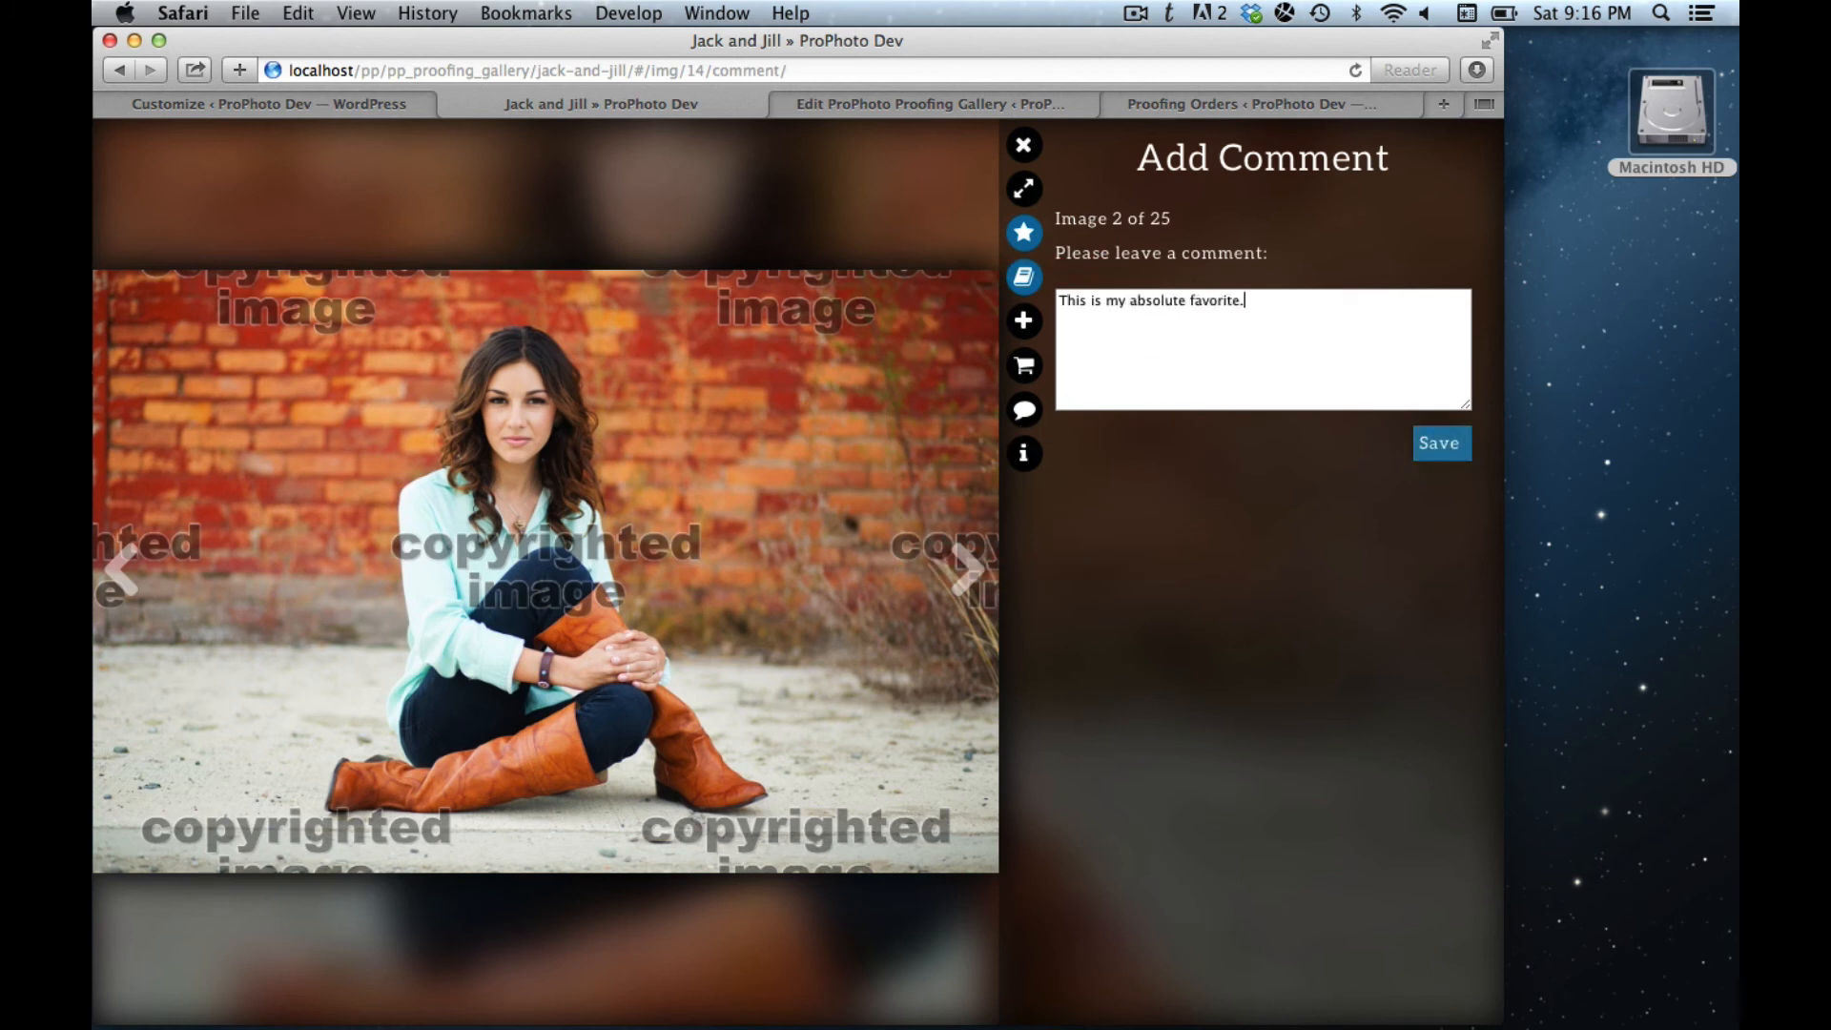
left_click(1438, 449)
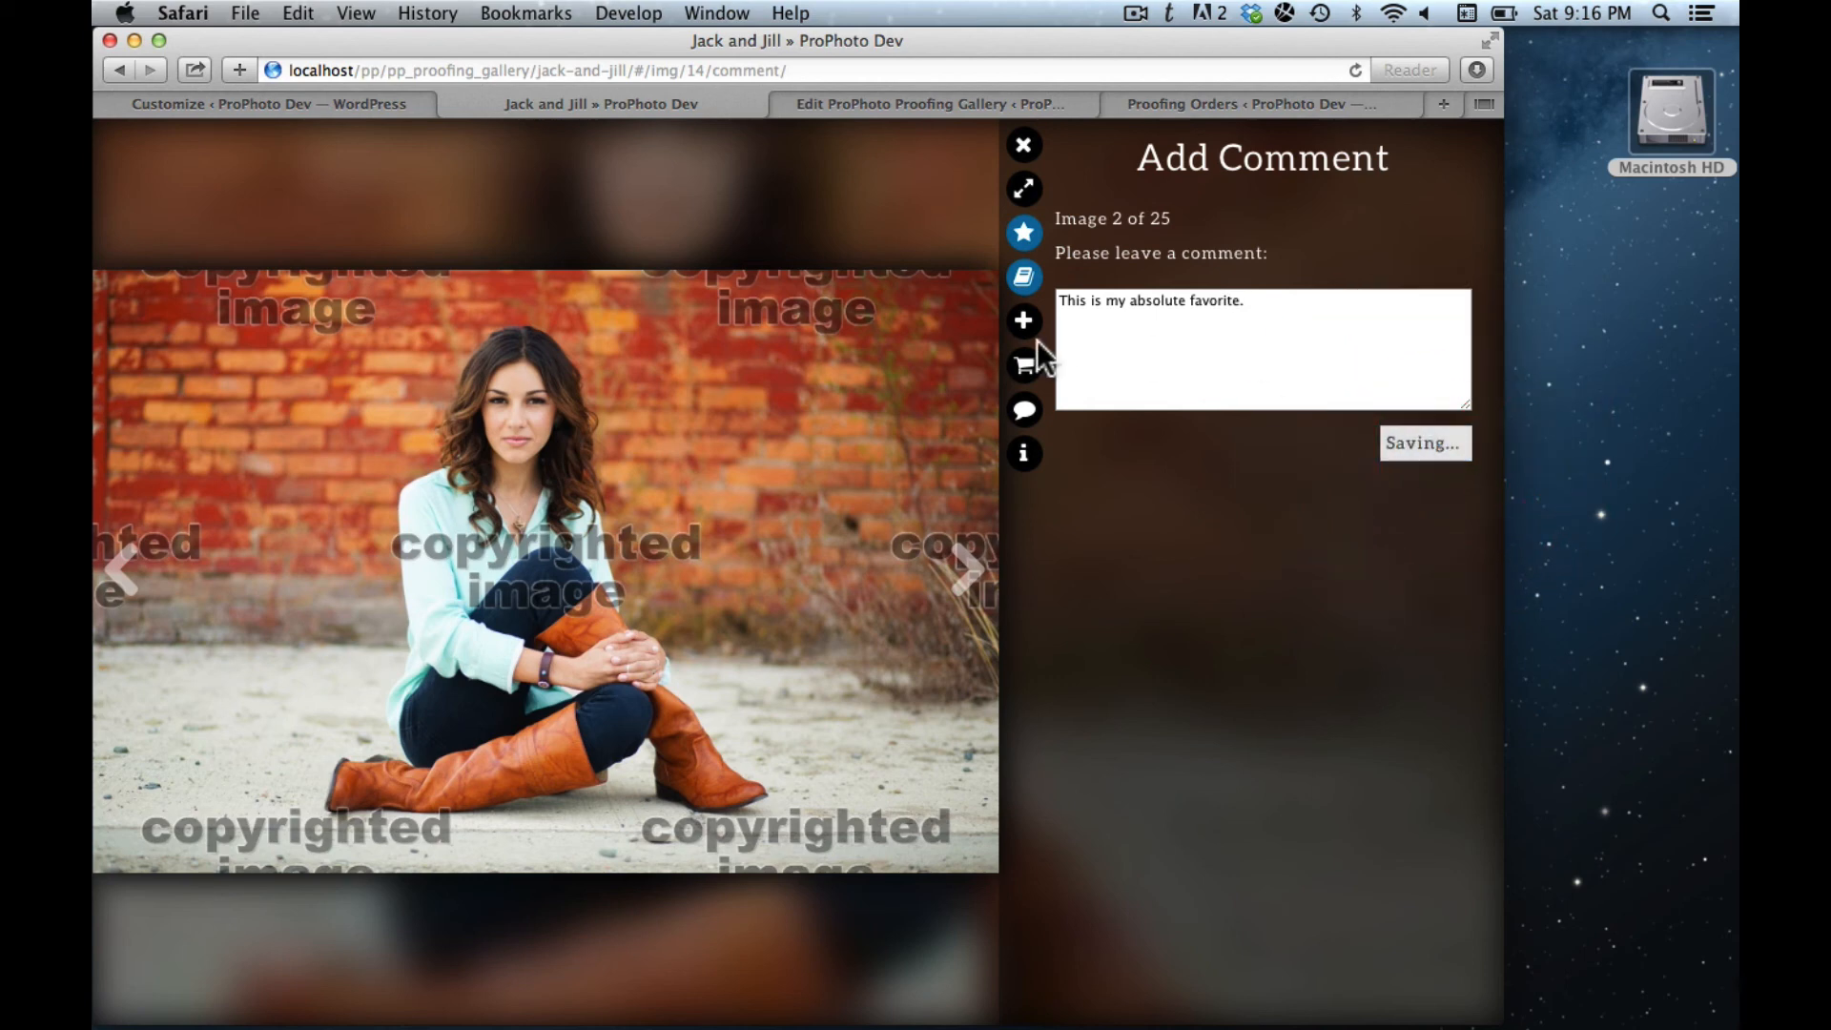
- Add images 3 and 6 to the Album collection and close the lightbox
left_click(971, 572)
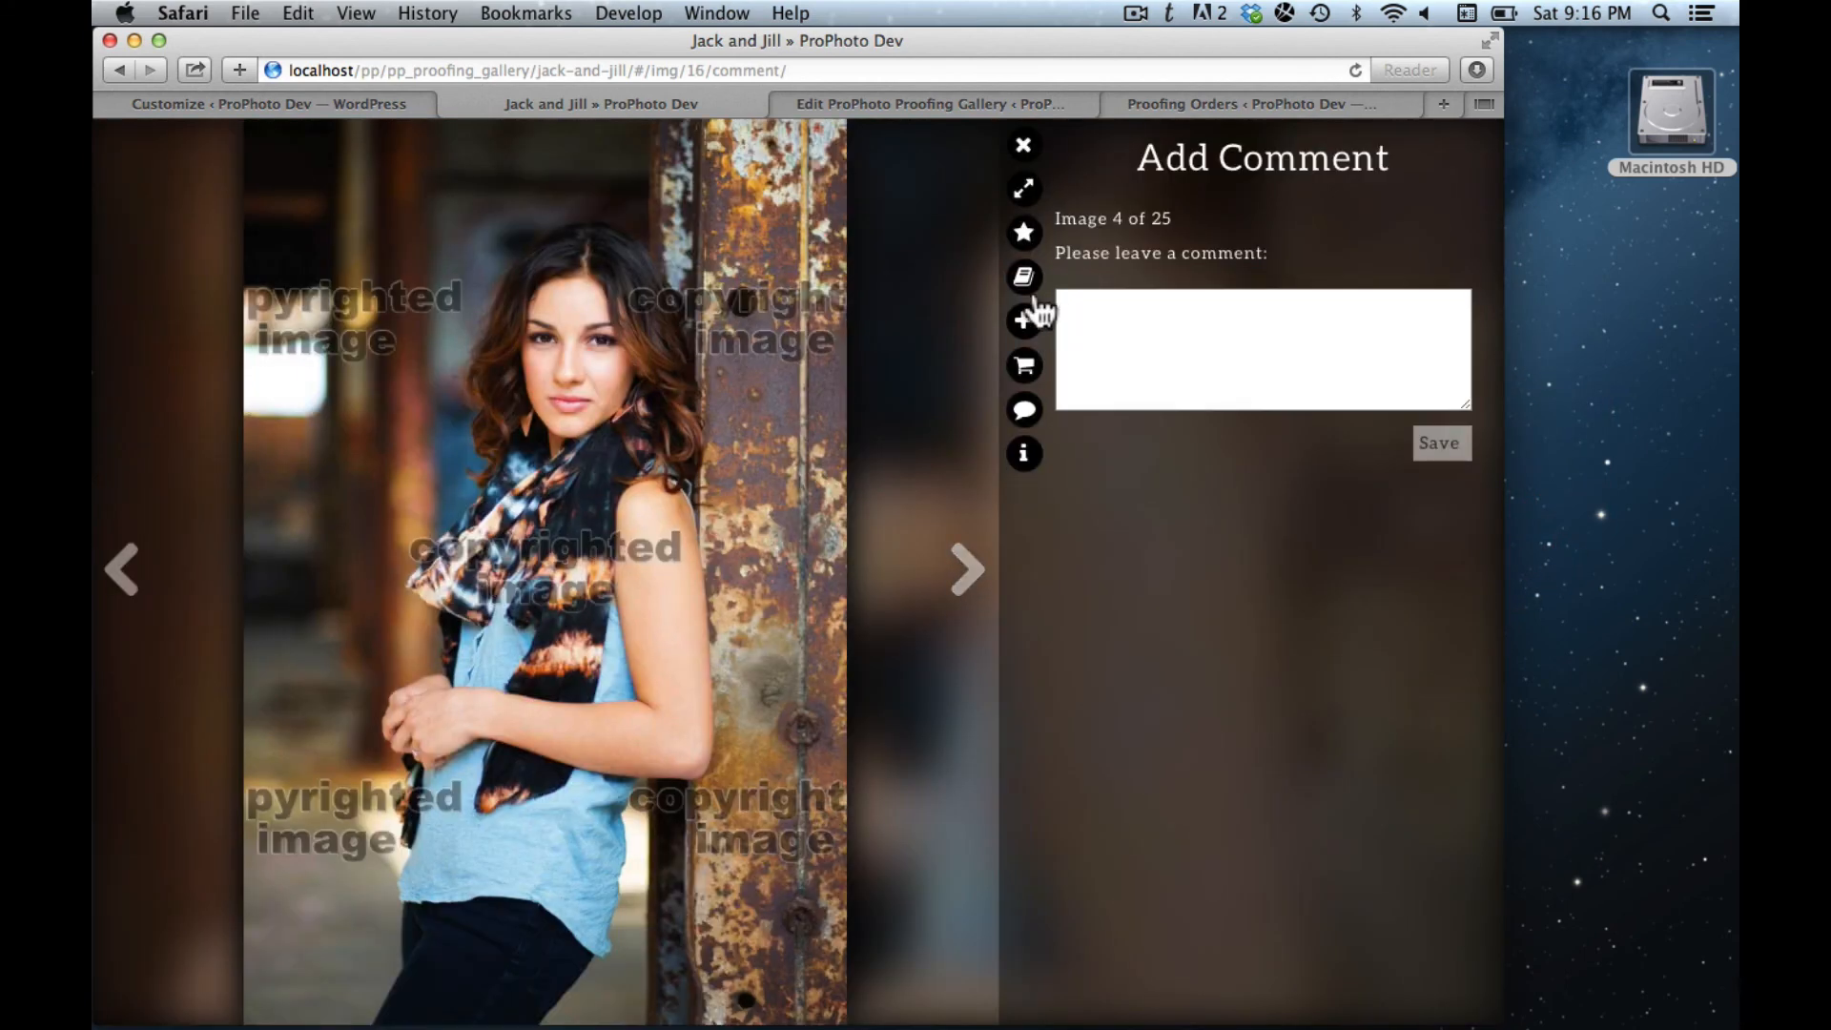
left_click(1025, 279)
left_click(969, 574)
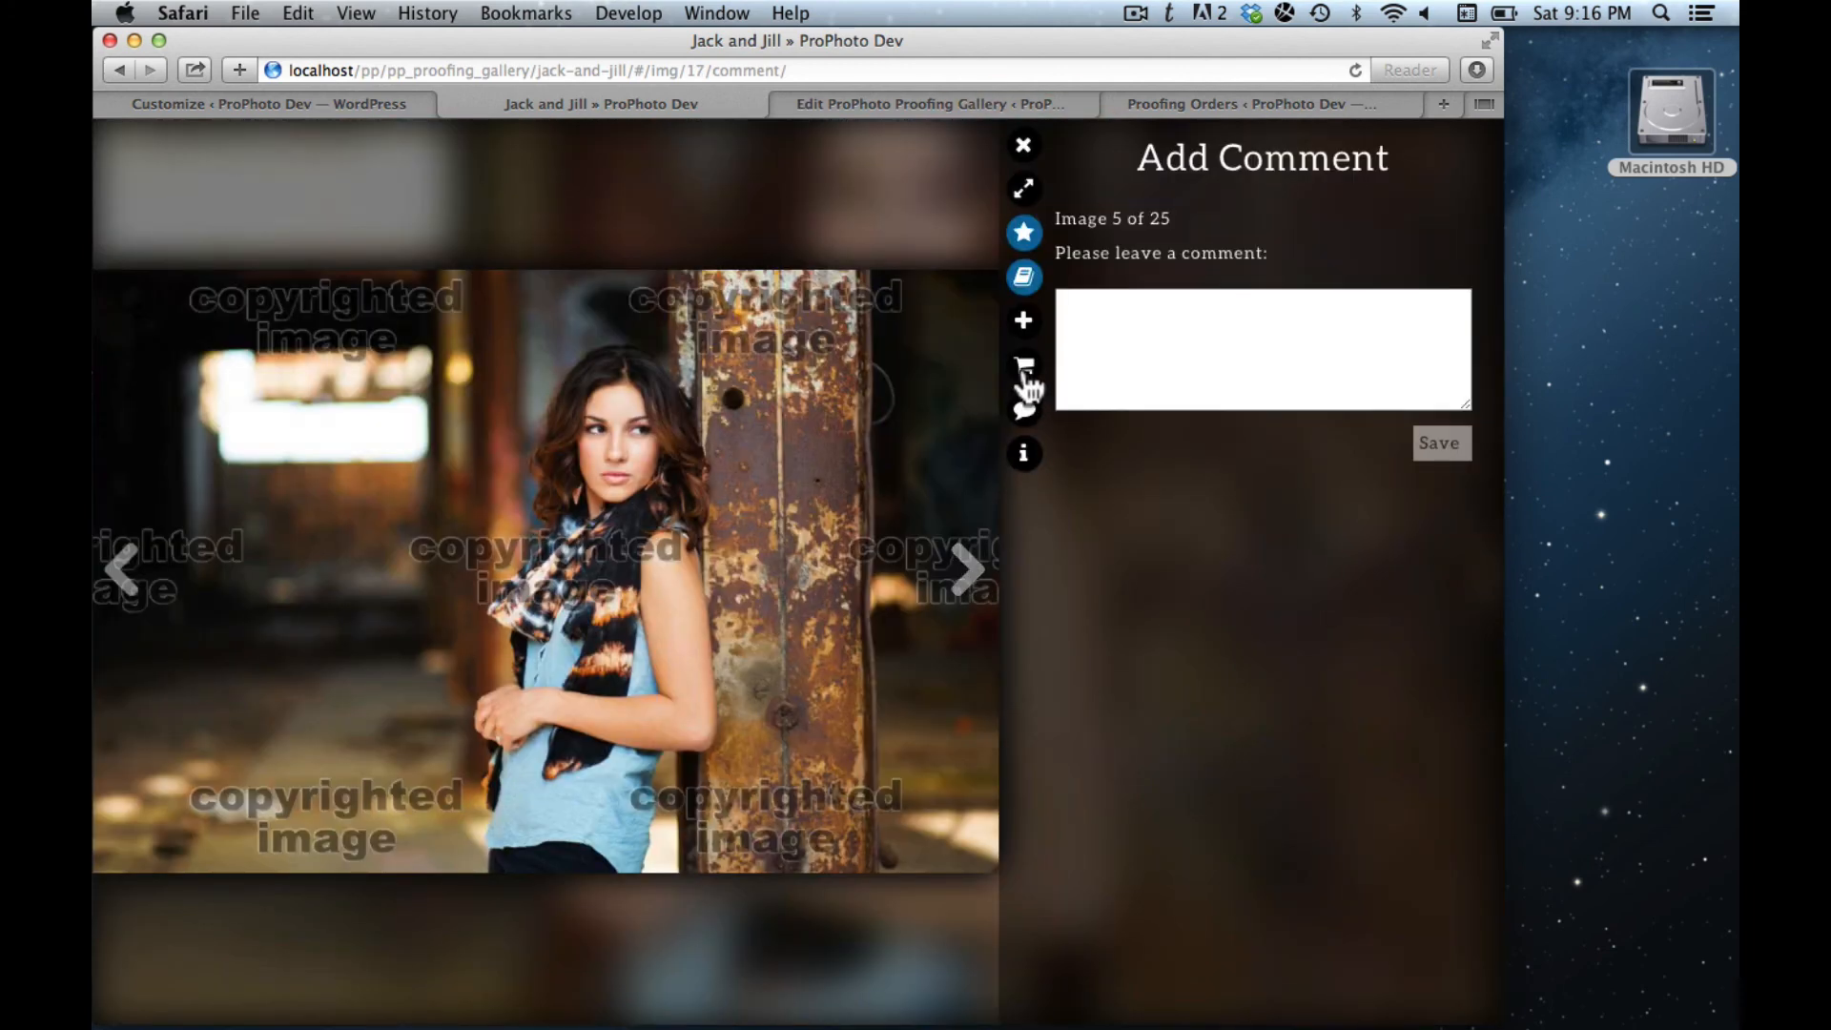
left_click(967, 571)
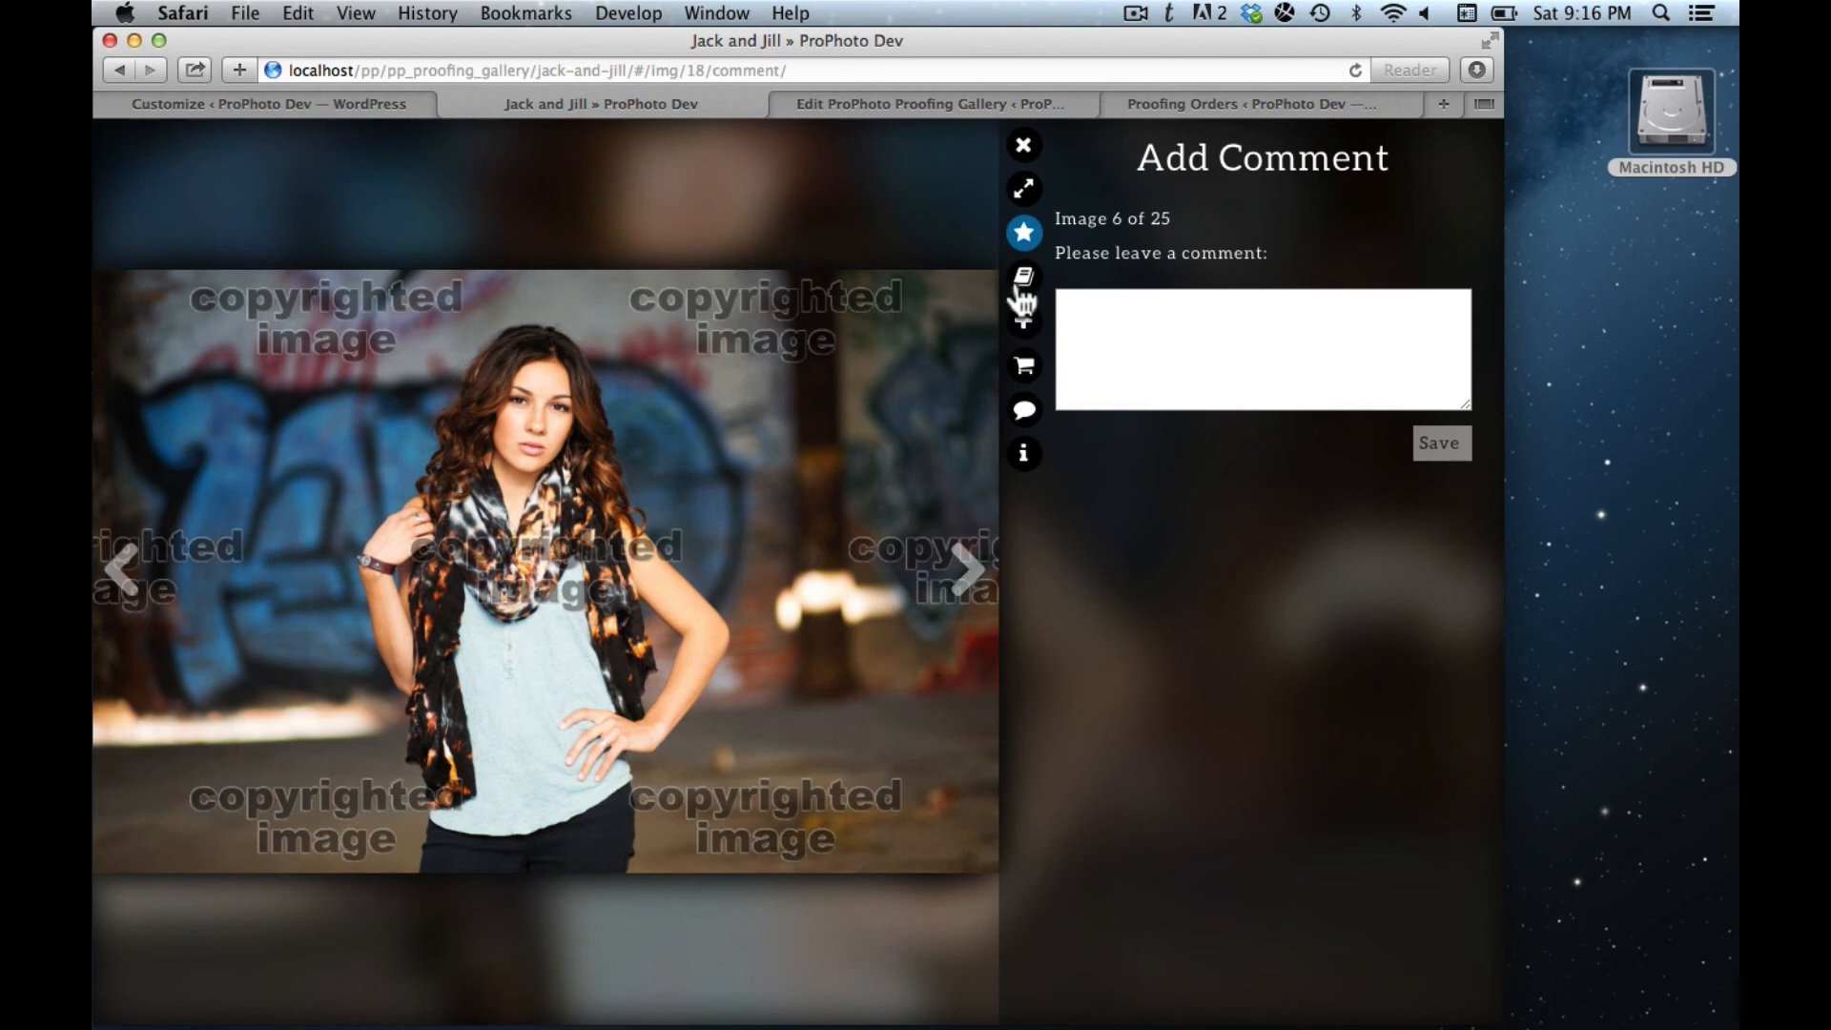
left_click(1023, 282)
left_click(1219, 491)
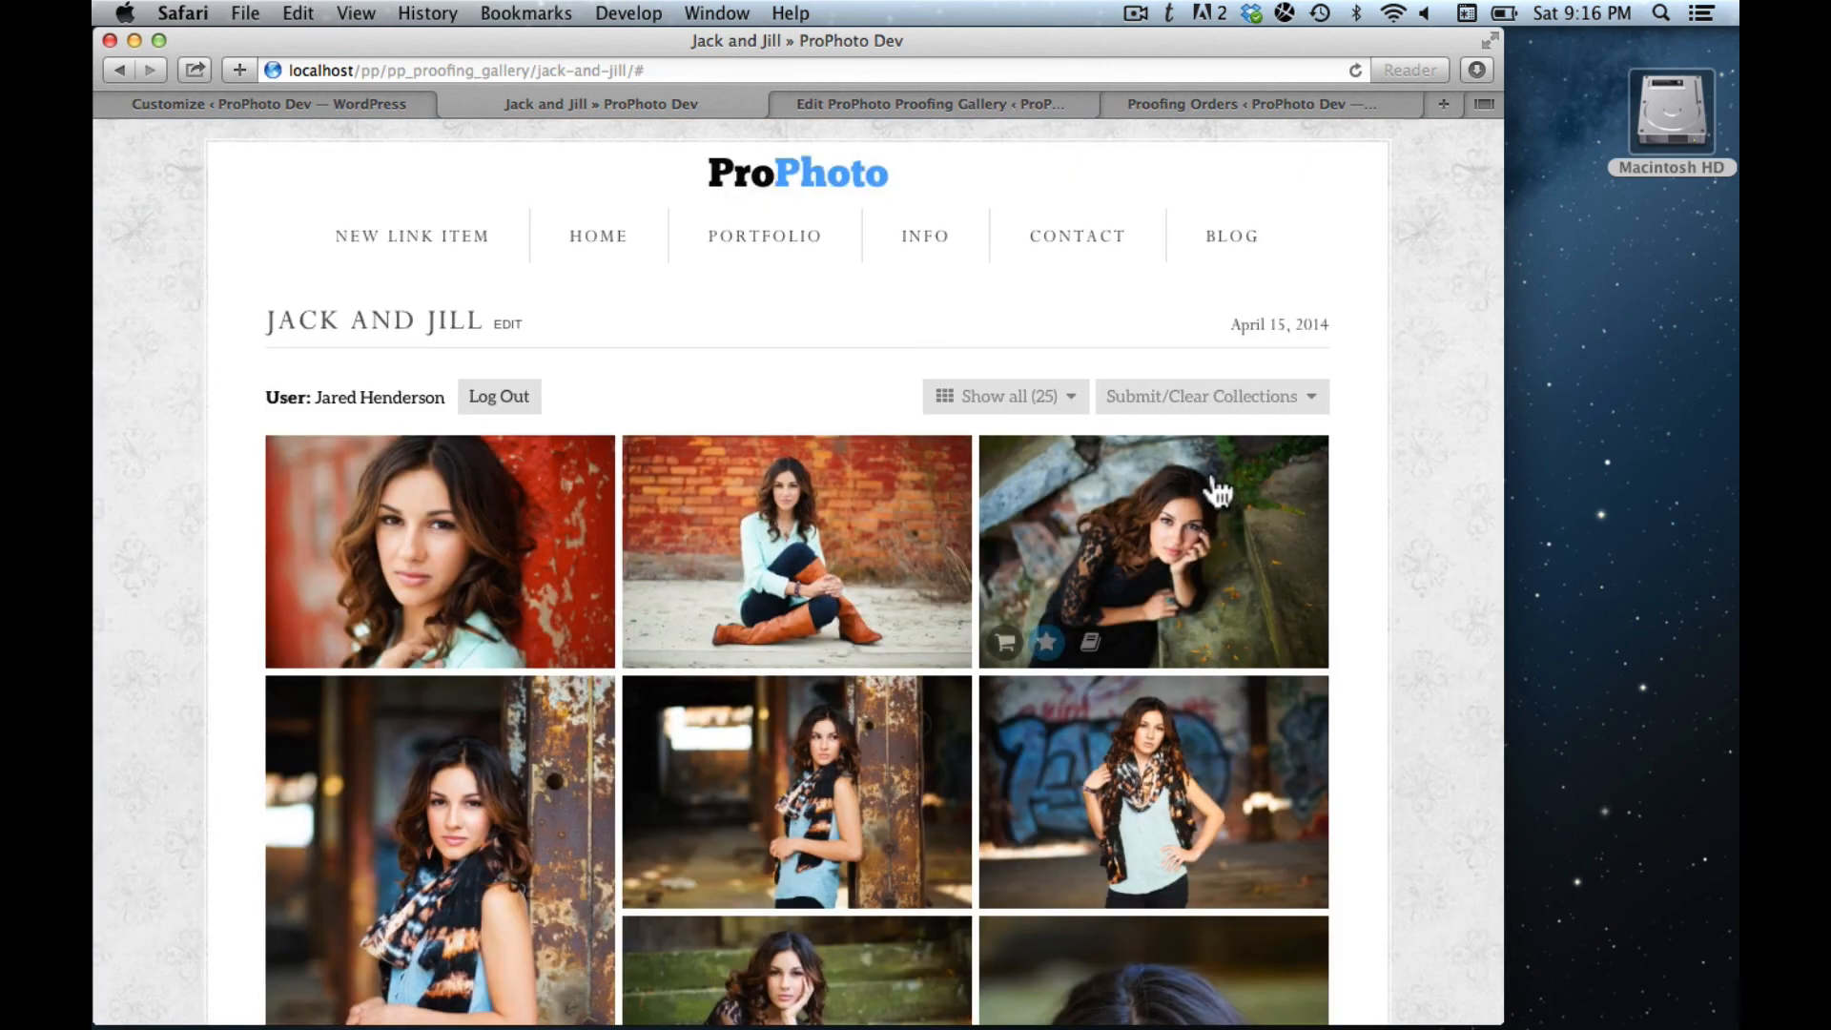
- Filter the gallery to Album, then Favorites, then back to all 25 images
mouse_move(1051, 401)
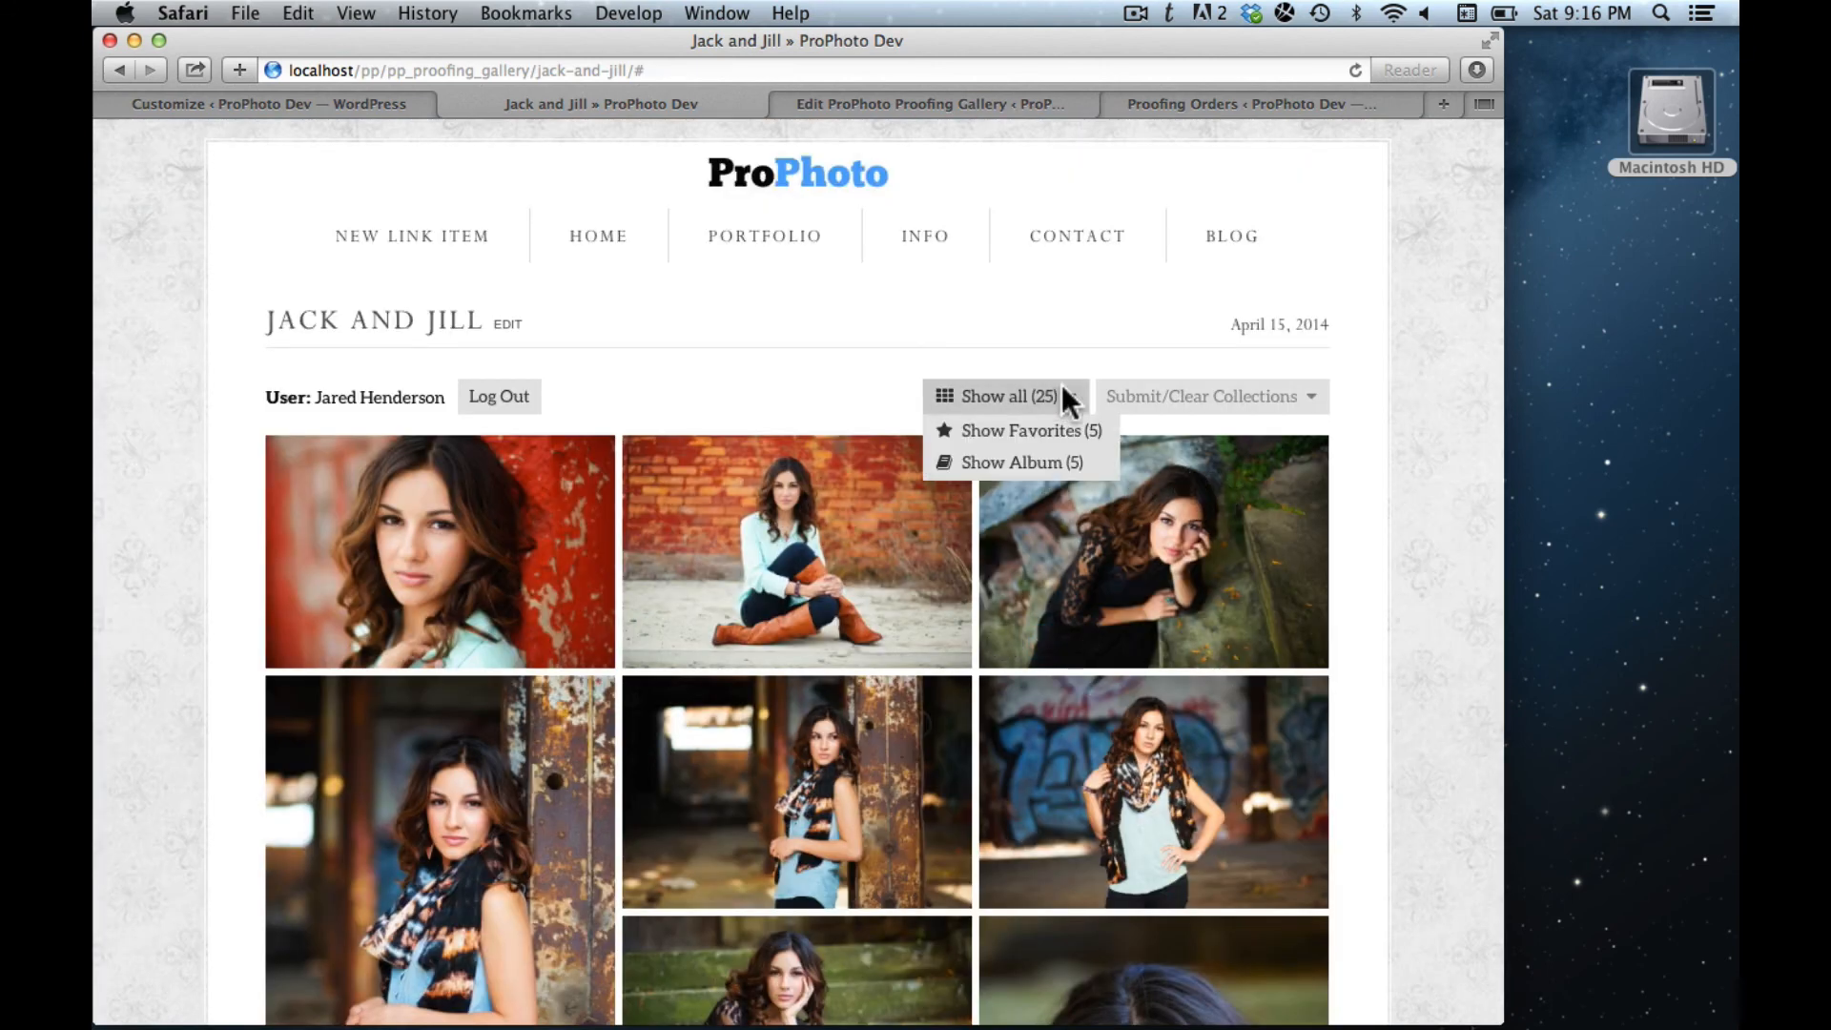
left_click(1051, 465)
left_click(1023, 467)
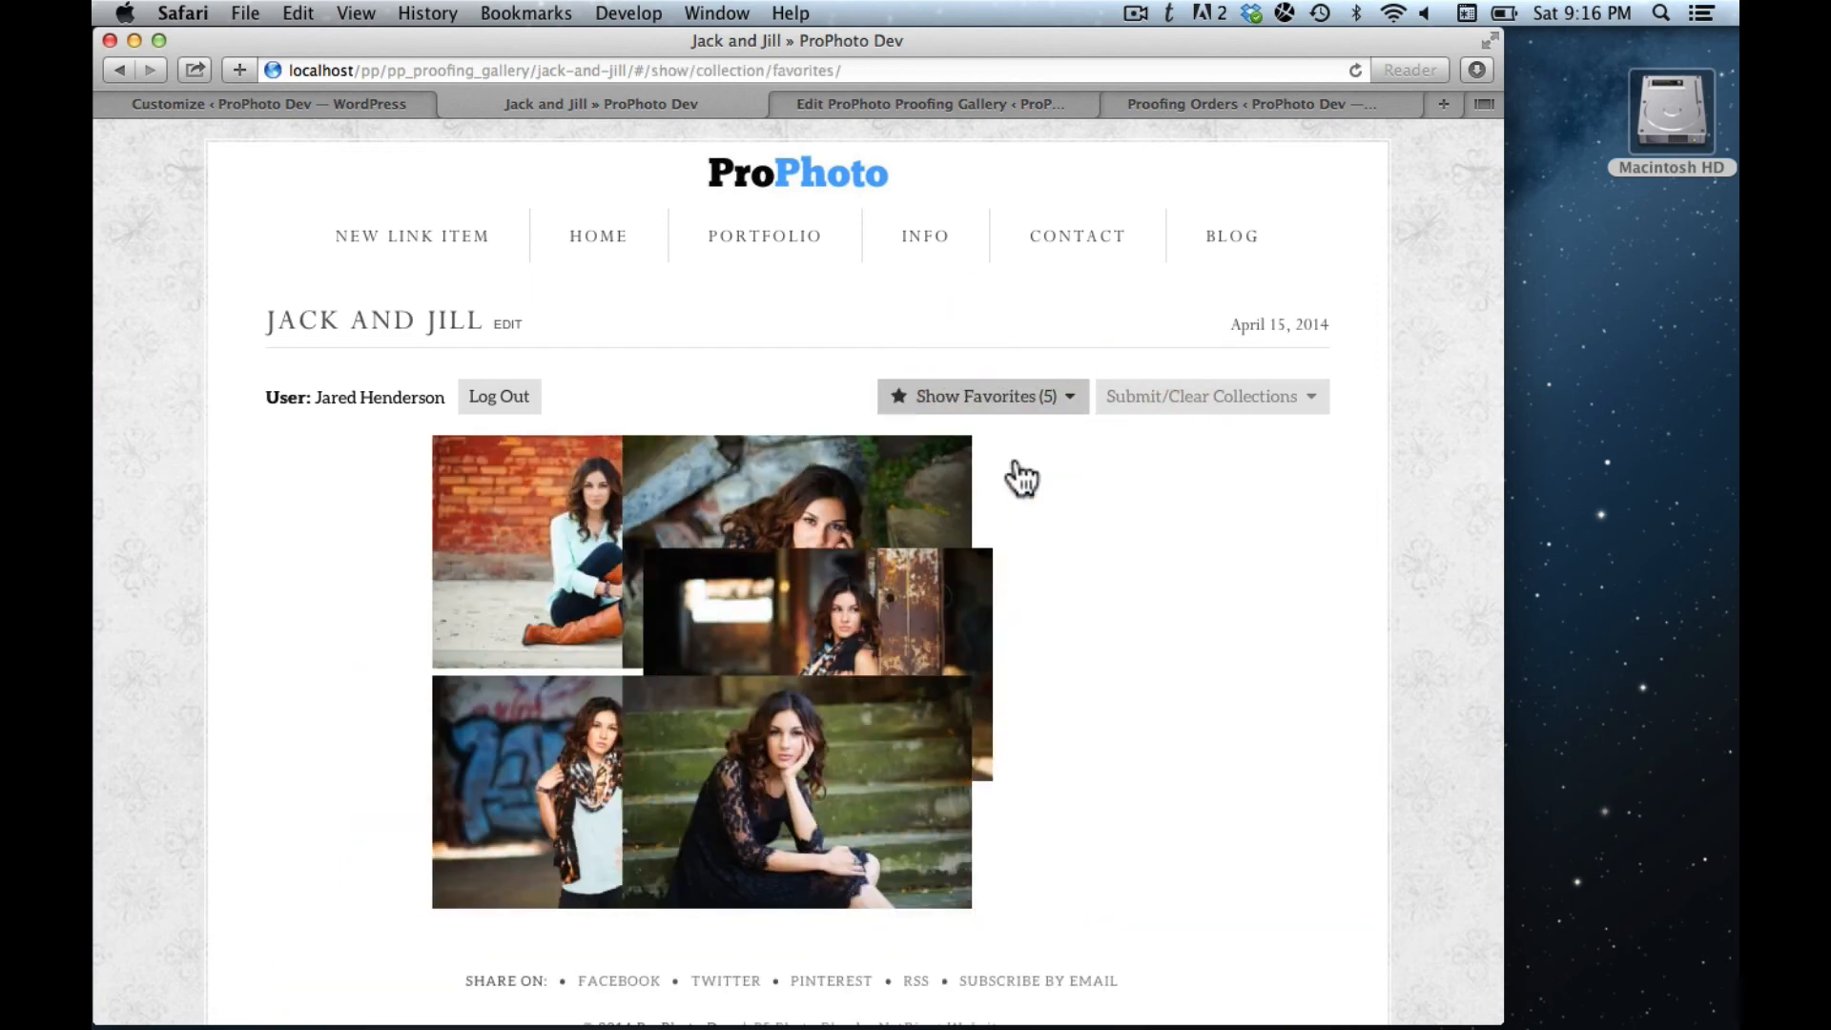
left_click(982, 434)
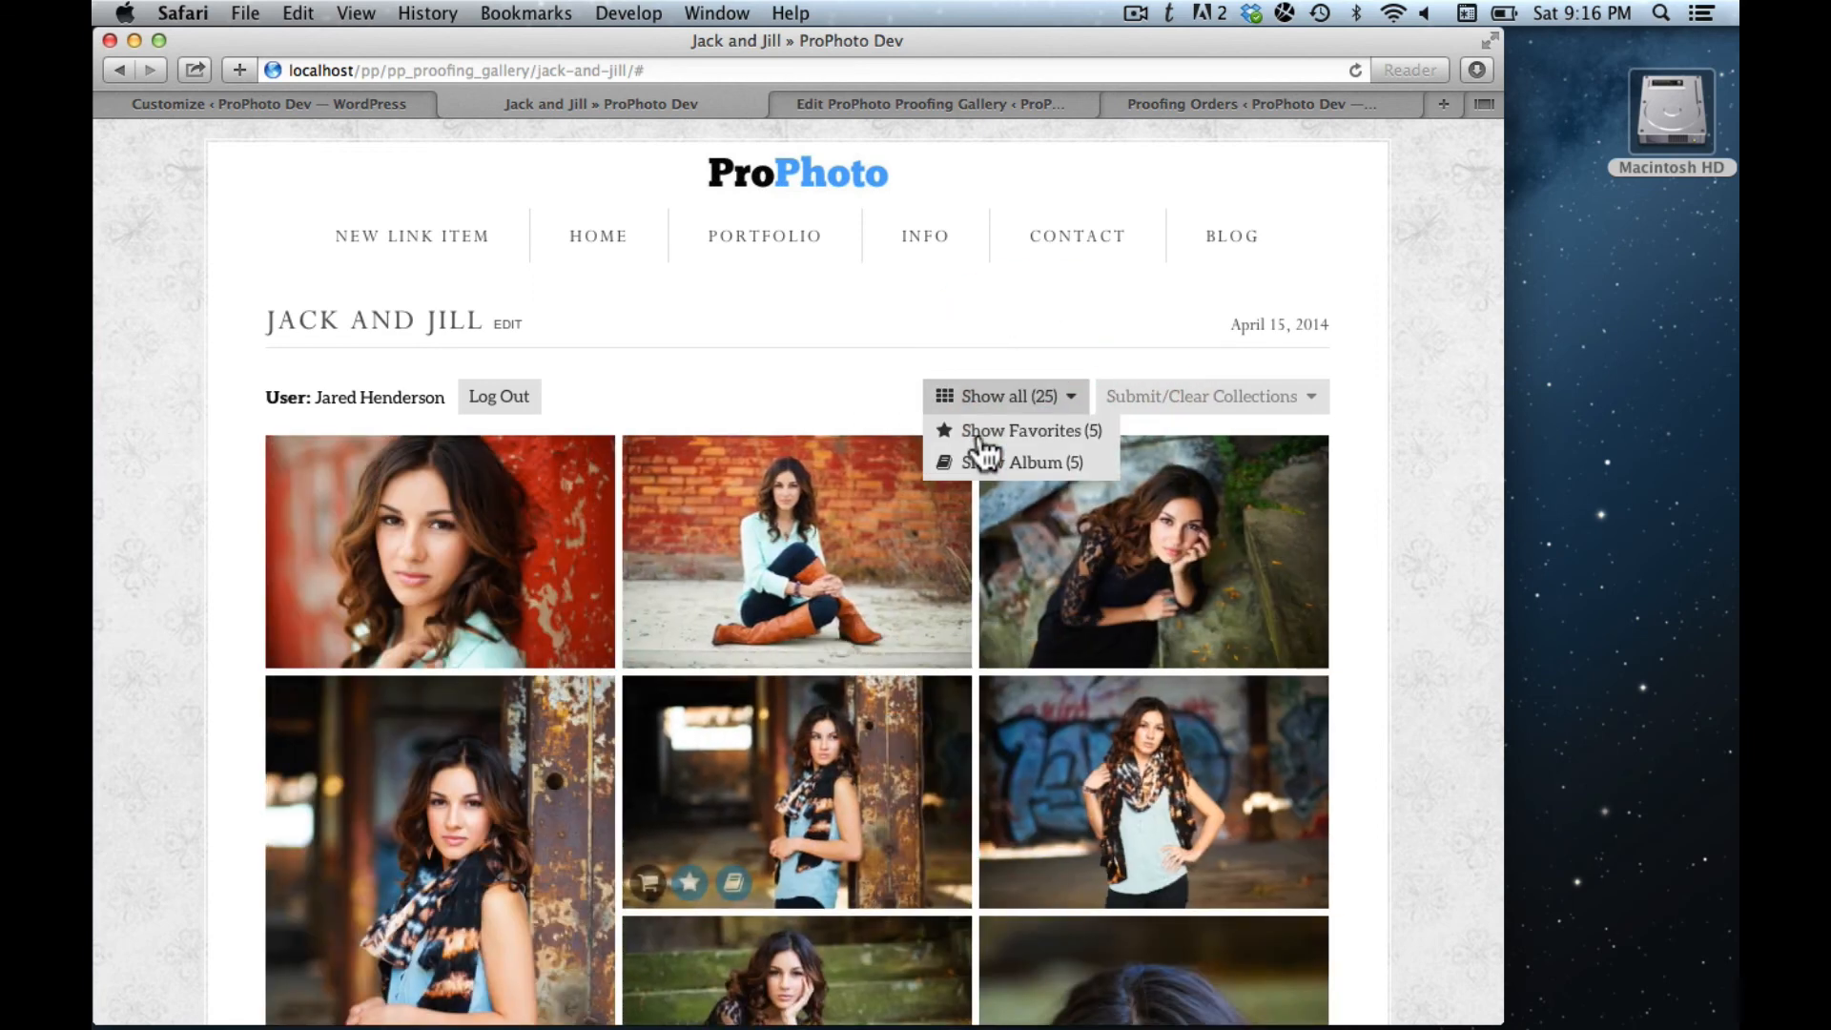
- Submit the Album (5) collection and dismiss the confirmation message
mouse_move(1205, 413)
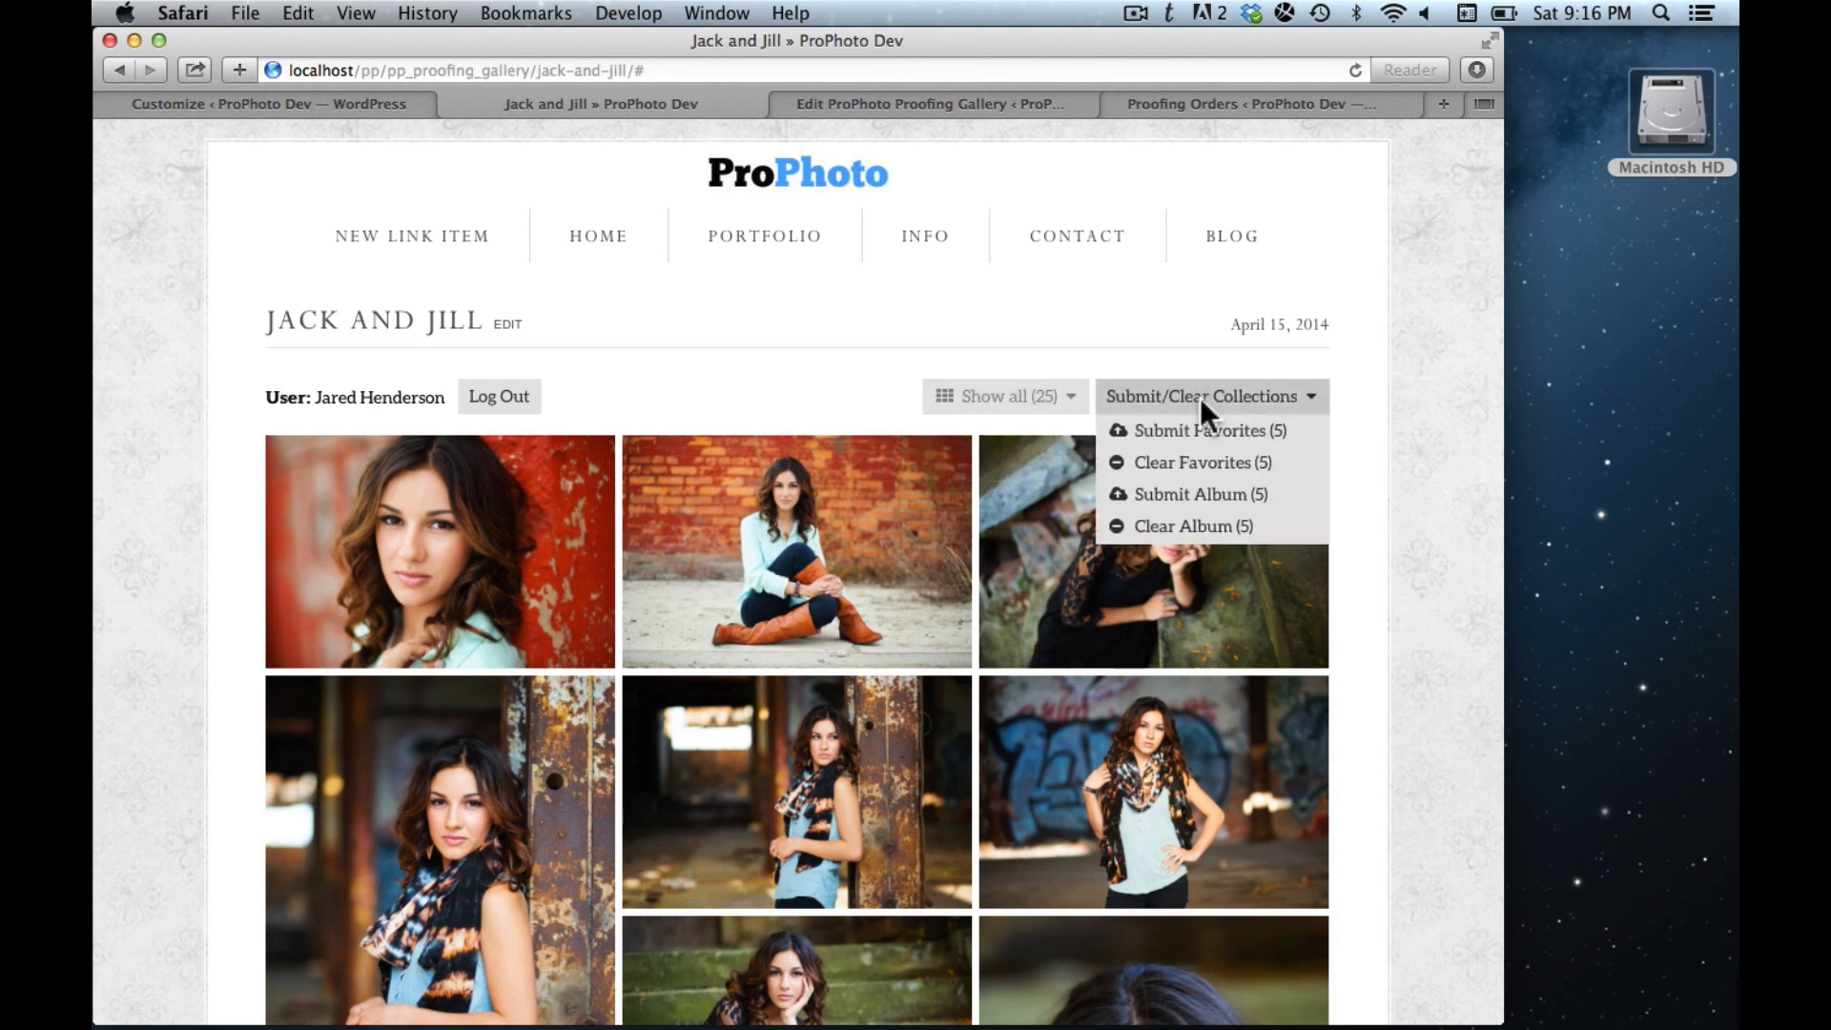
left_click(1213, 499)
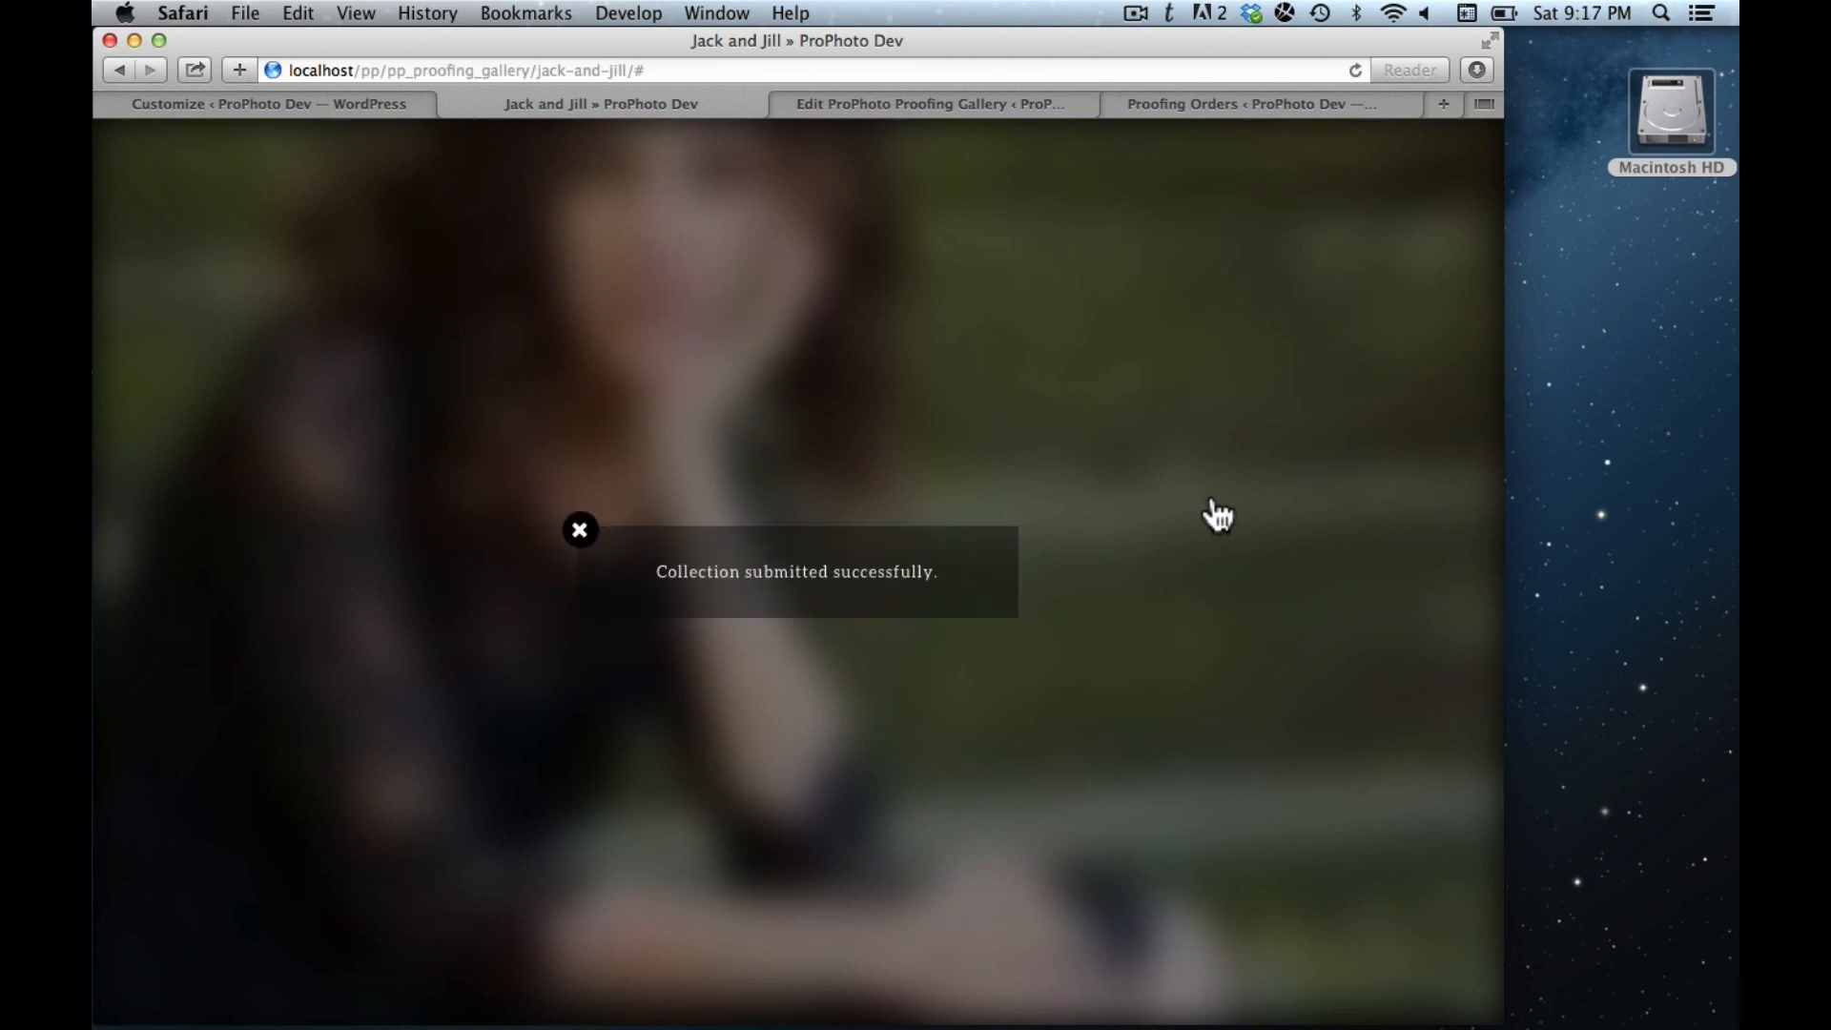
left_click(577, 536)
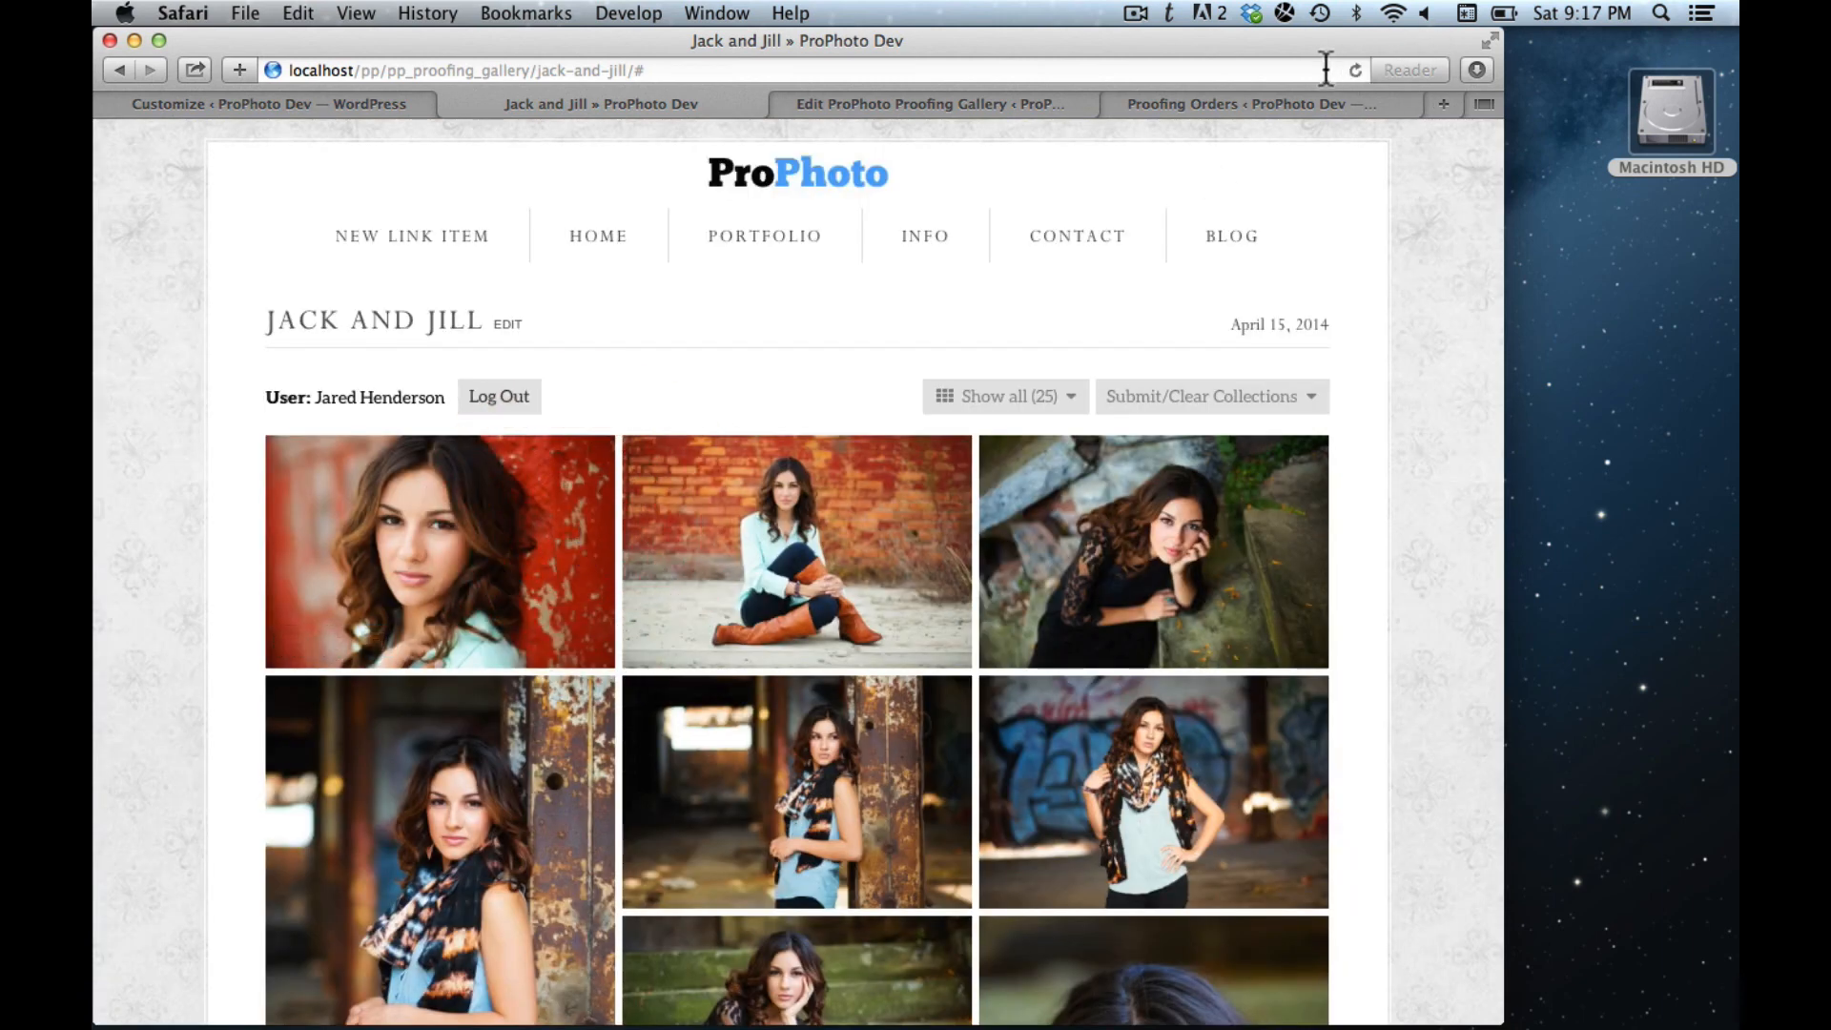
left_click(1260, 105)
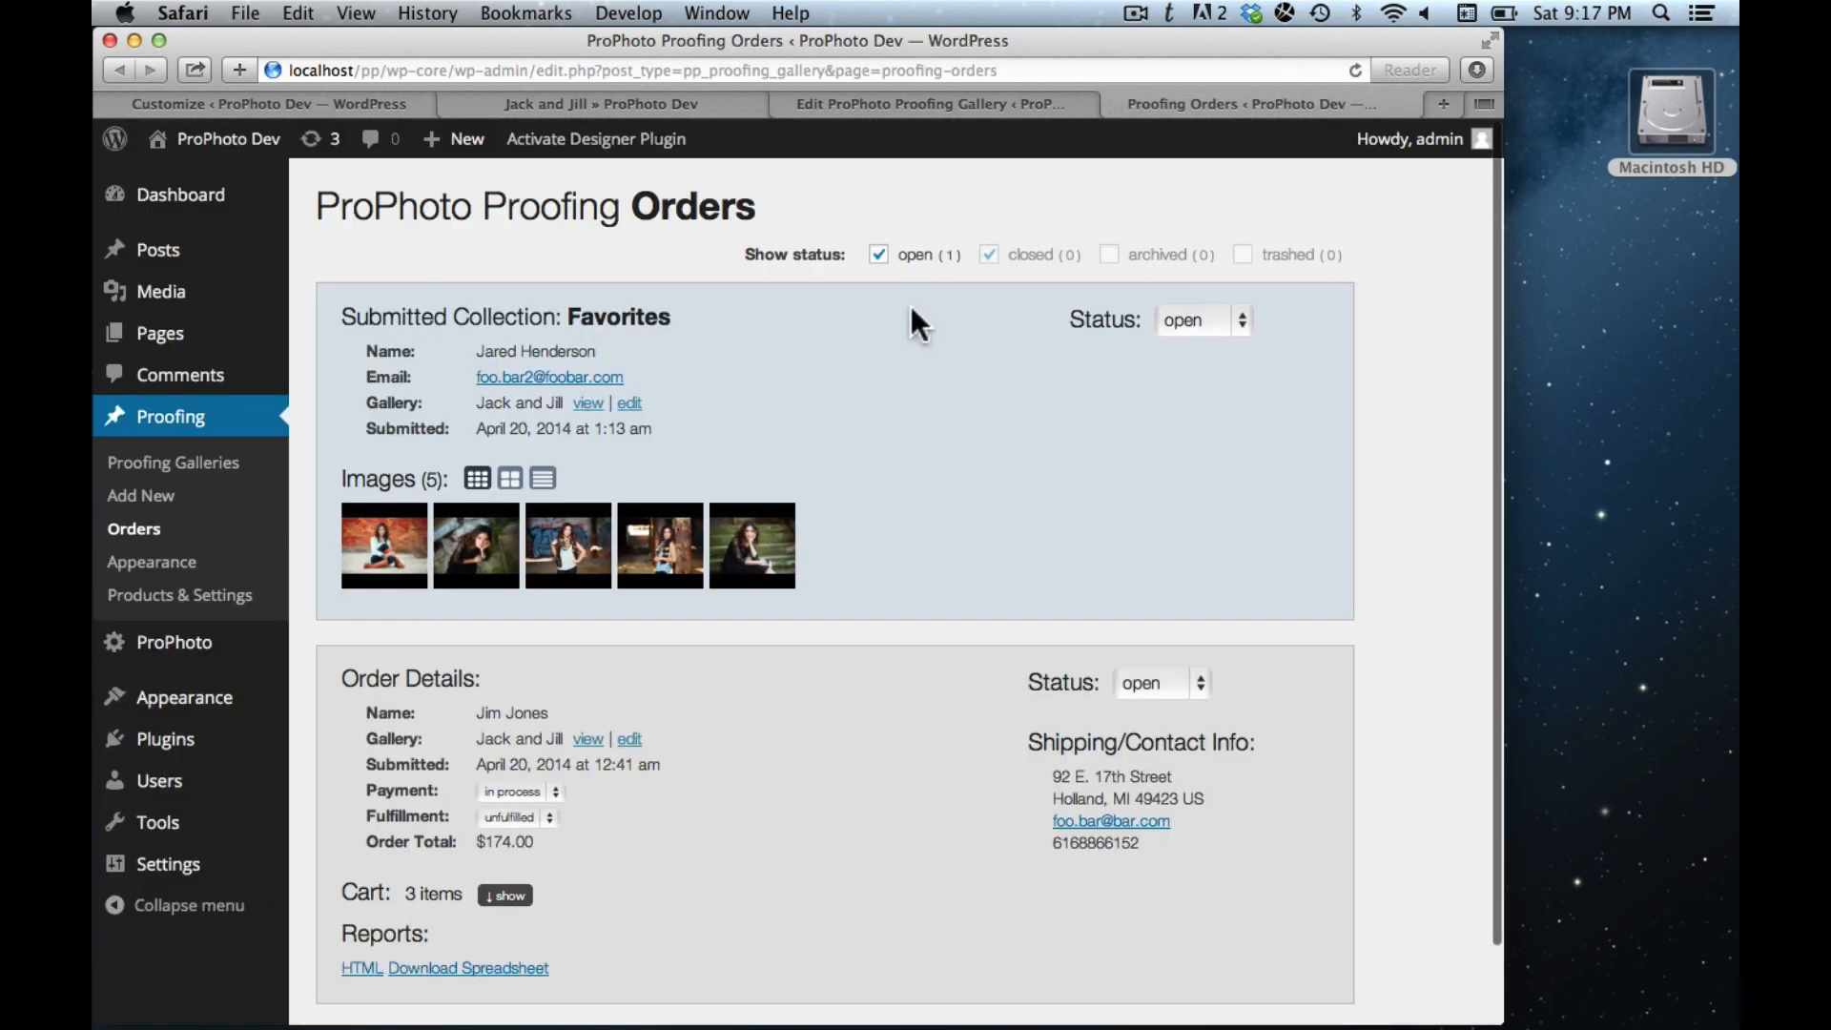
- Reload Orders and list the Album images with filenames, checking the comment 'This is my absolute favorite.'
key("super+r")
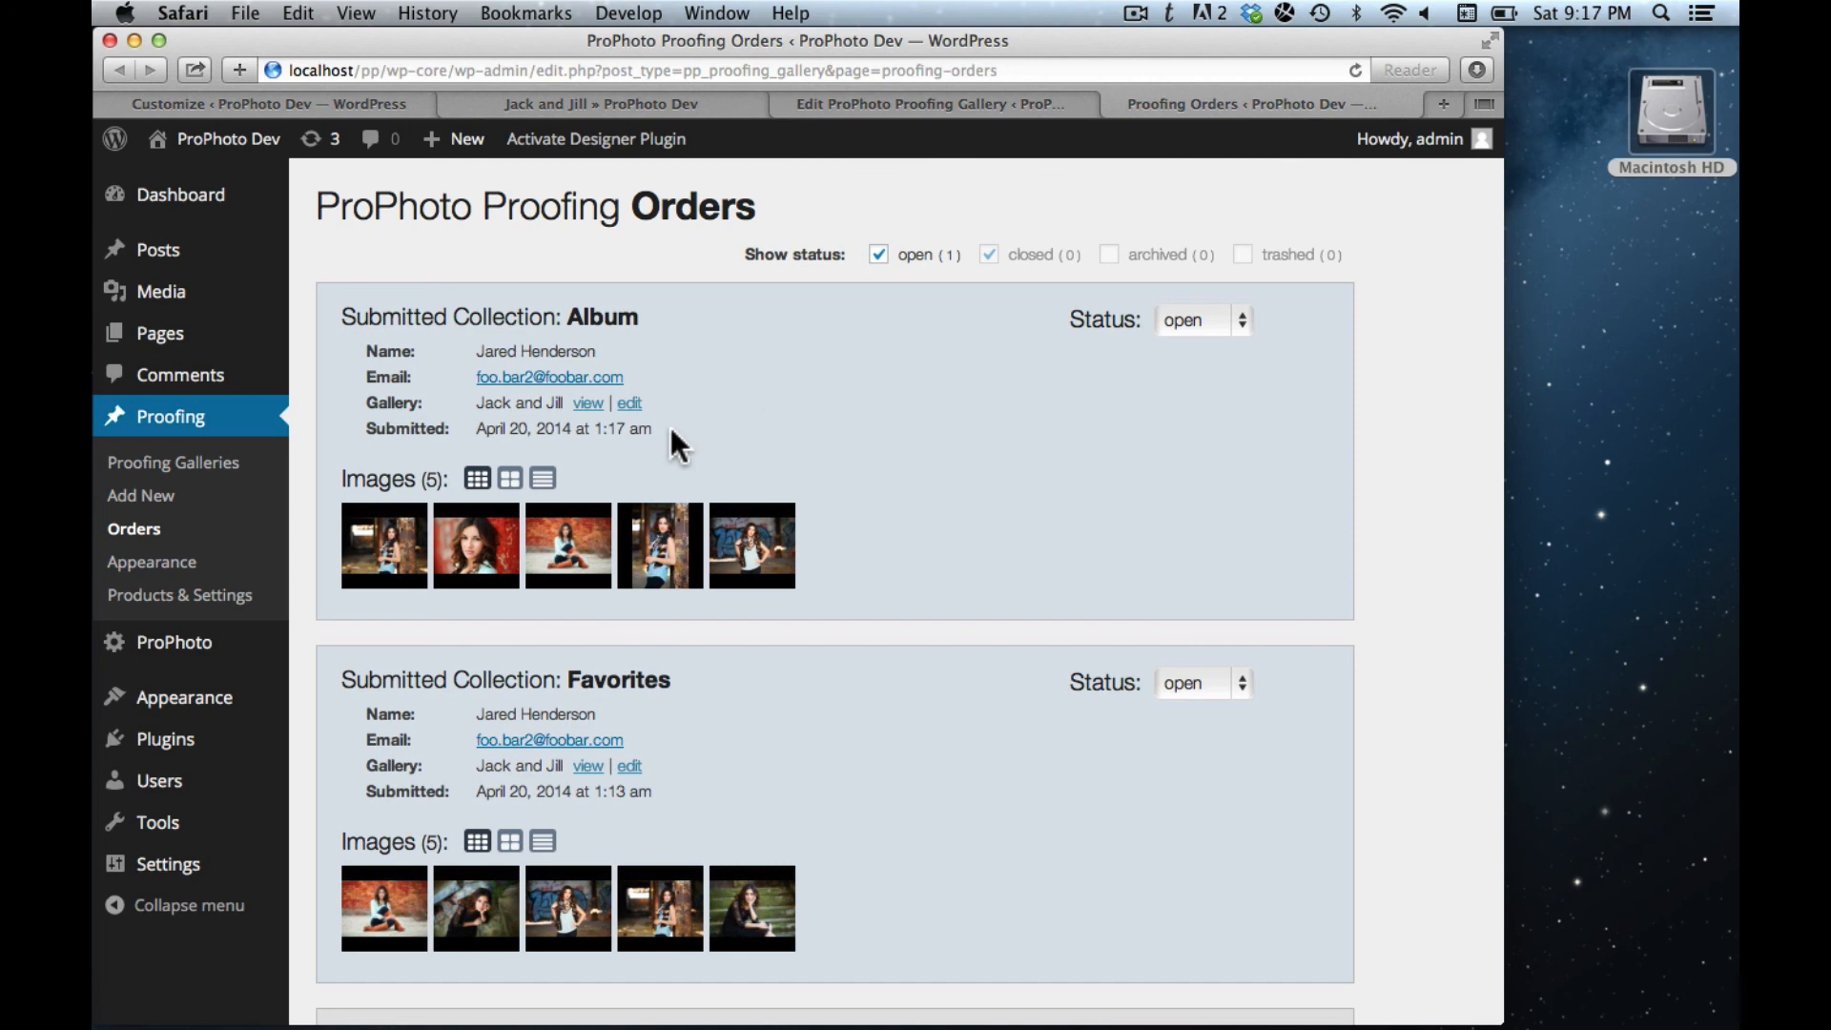
left_click(543, 477)
scroll(782, 502, "down", 5)
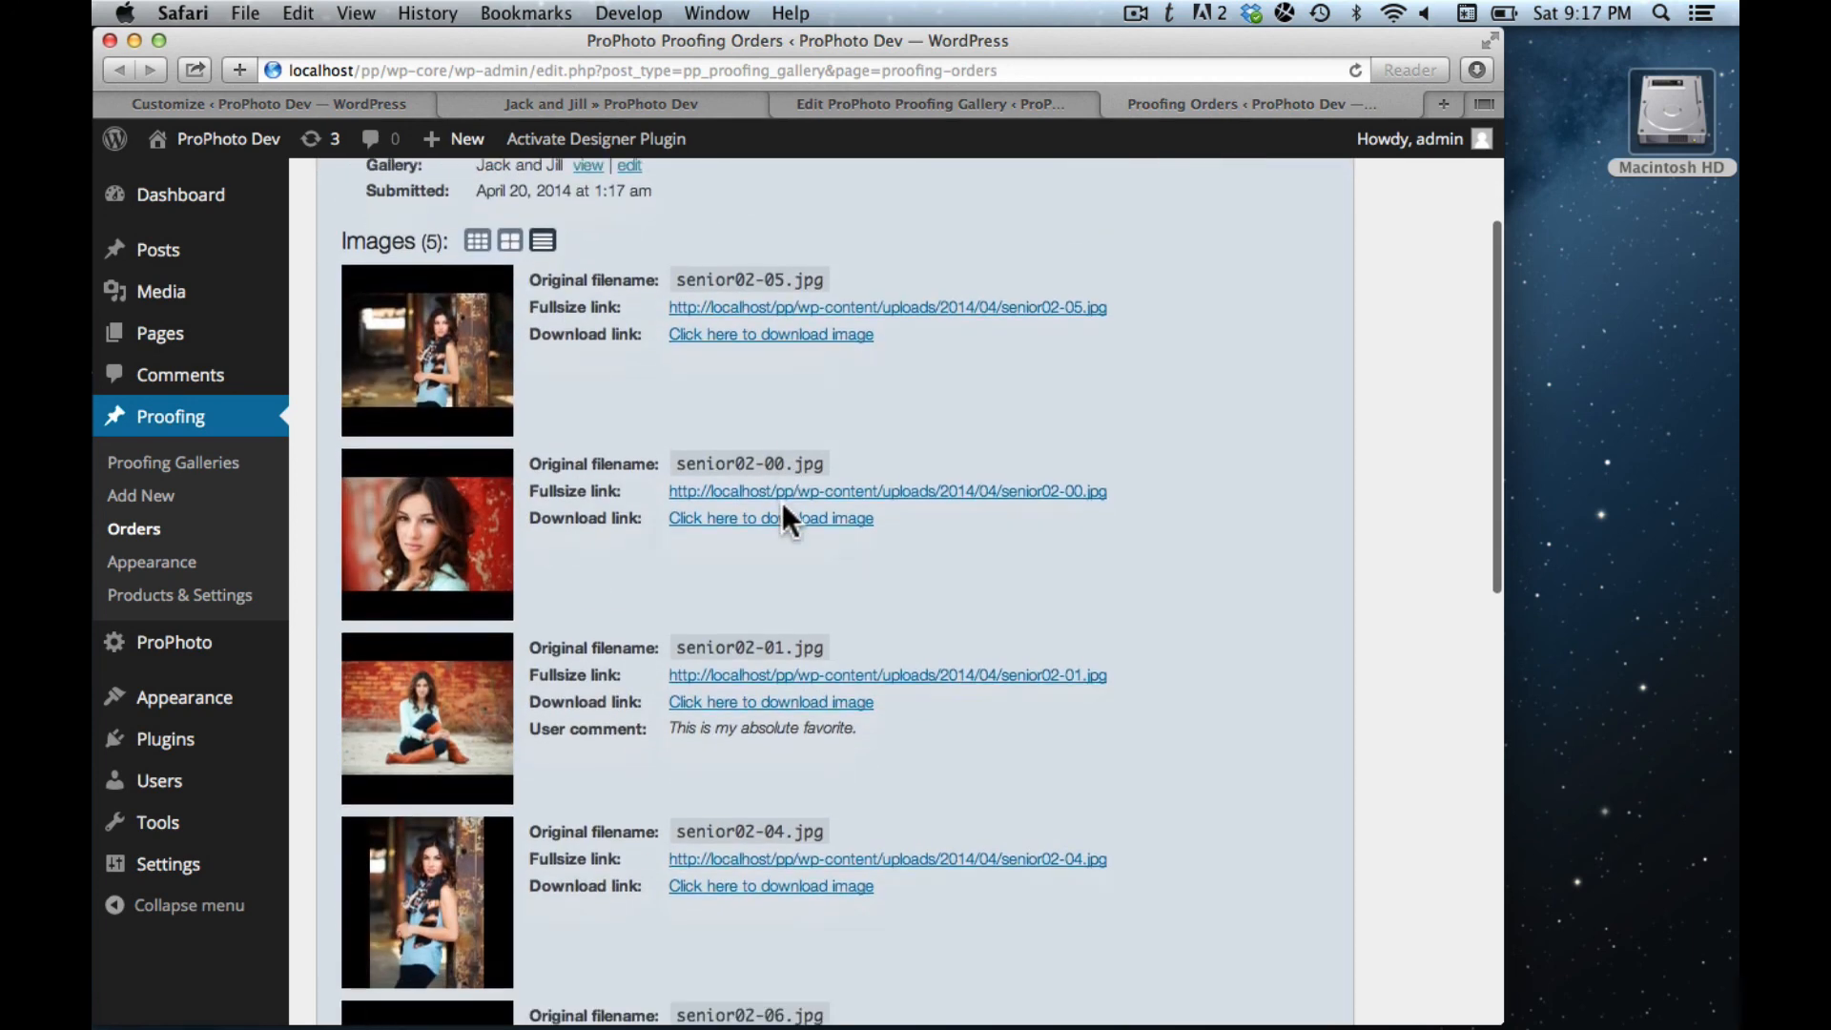
triple_click(831, 723)
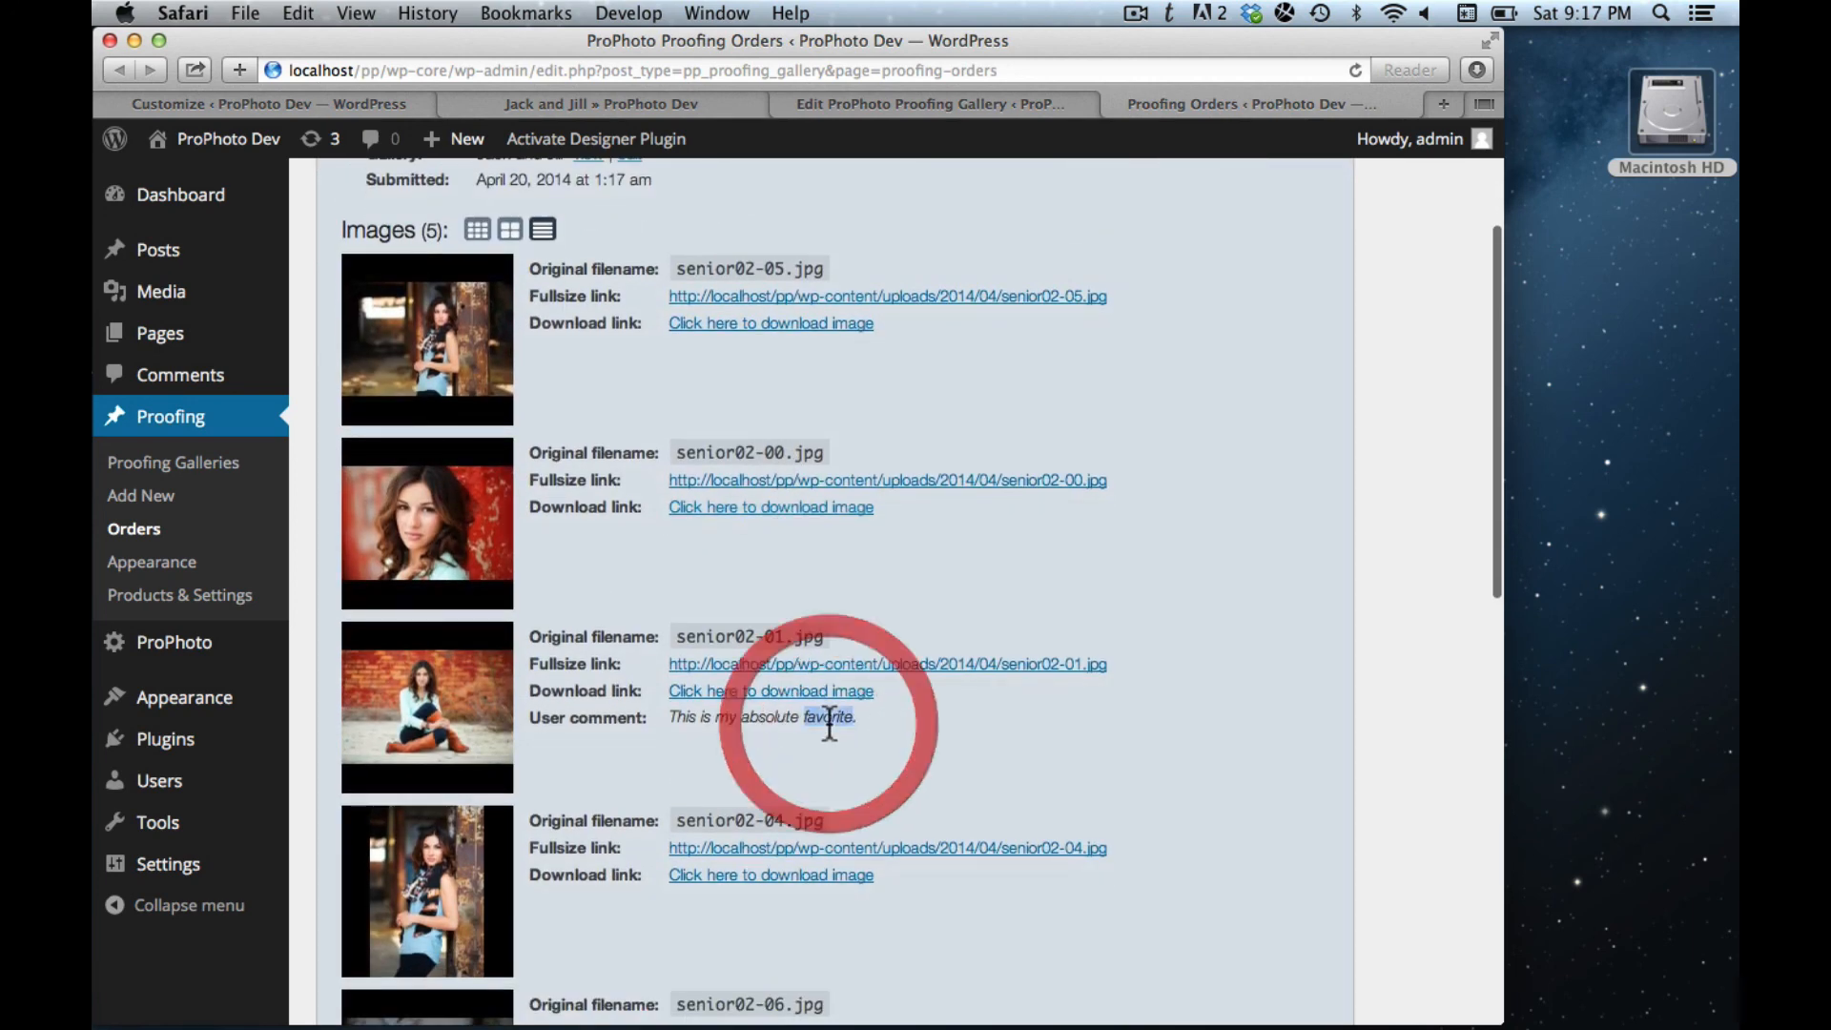
left_click(832, 729)
scroll(884, 713, "down", 2)
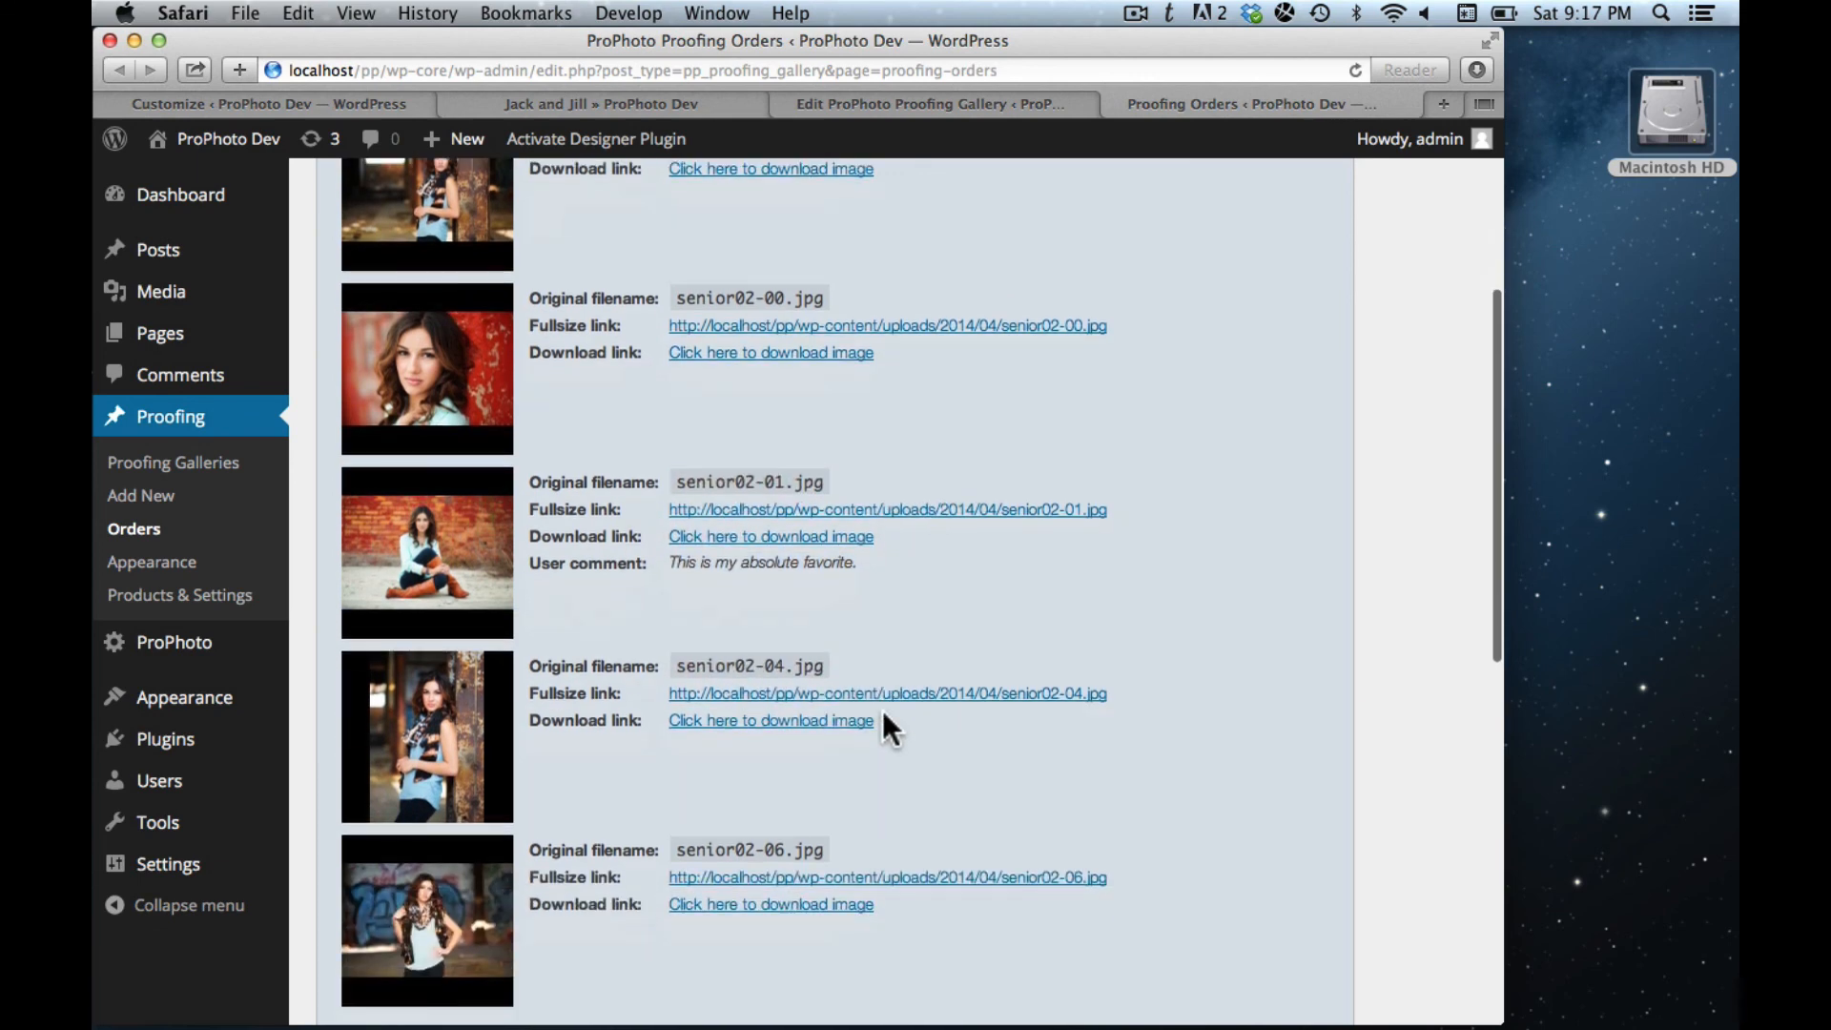
scroll(883, 713, "up", 5)
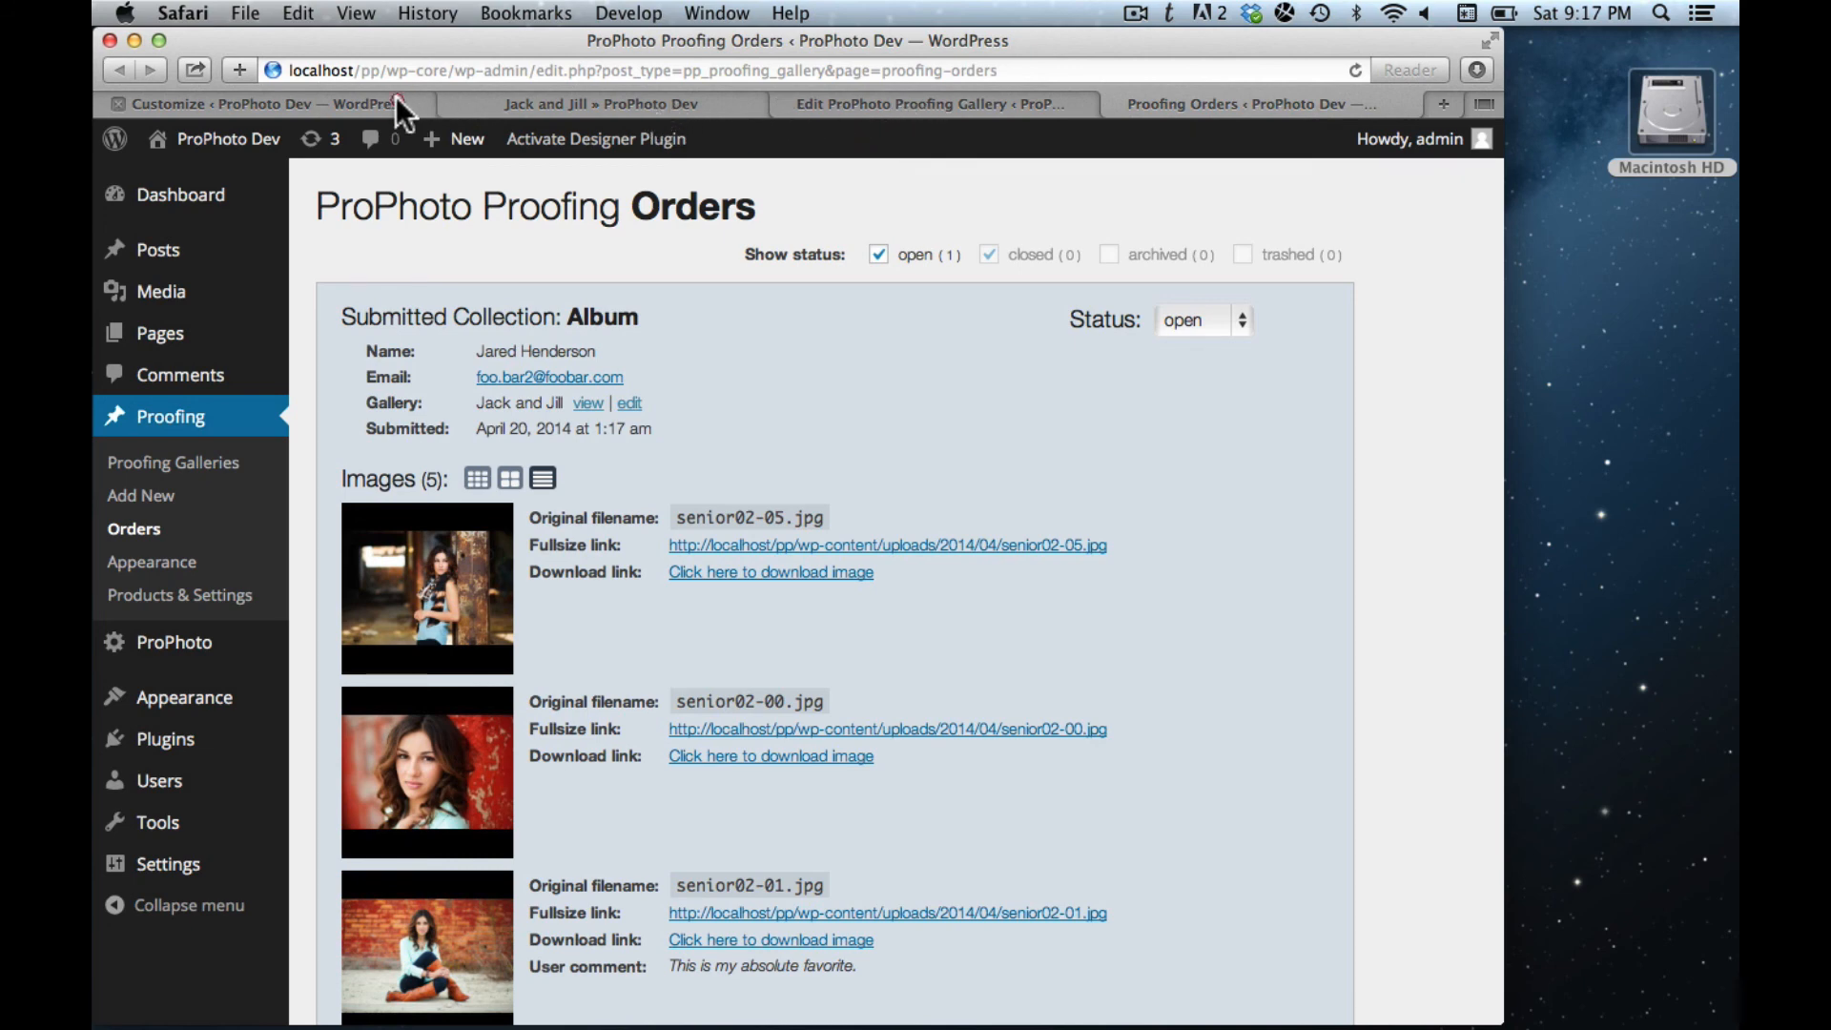
left_click(397, 99)
scroll(861, 421, "down", 3)
- Set the Favorites icon option to 'choose from full list' and open the Font Awesome reference
scroll(861, 422, "down", 1)
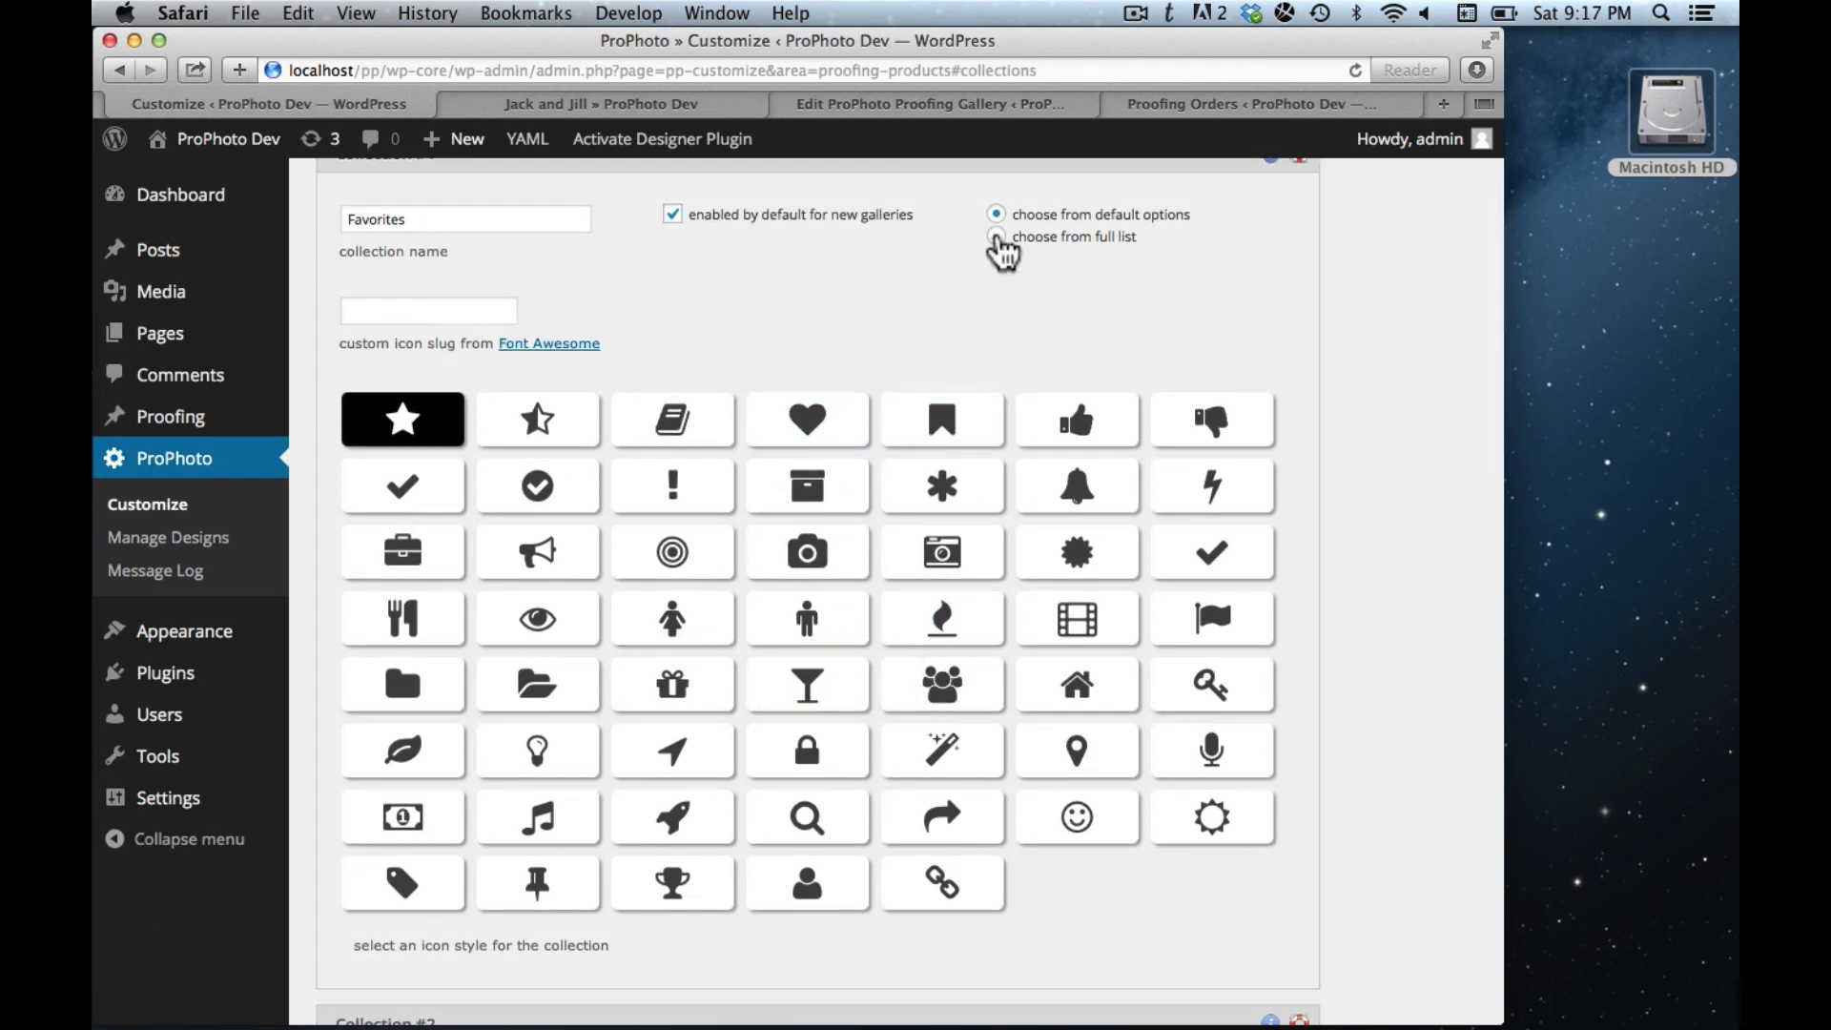
left_click(995, 237)
scroll(954, 298, "up", 2)
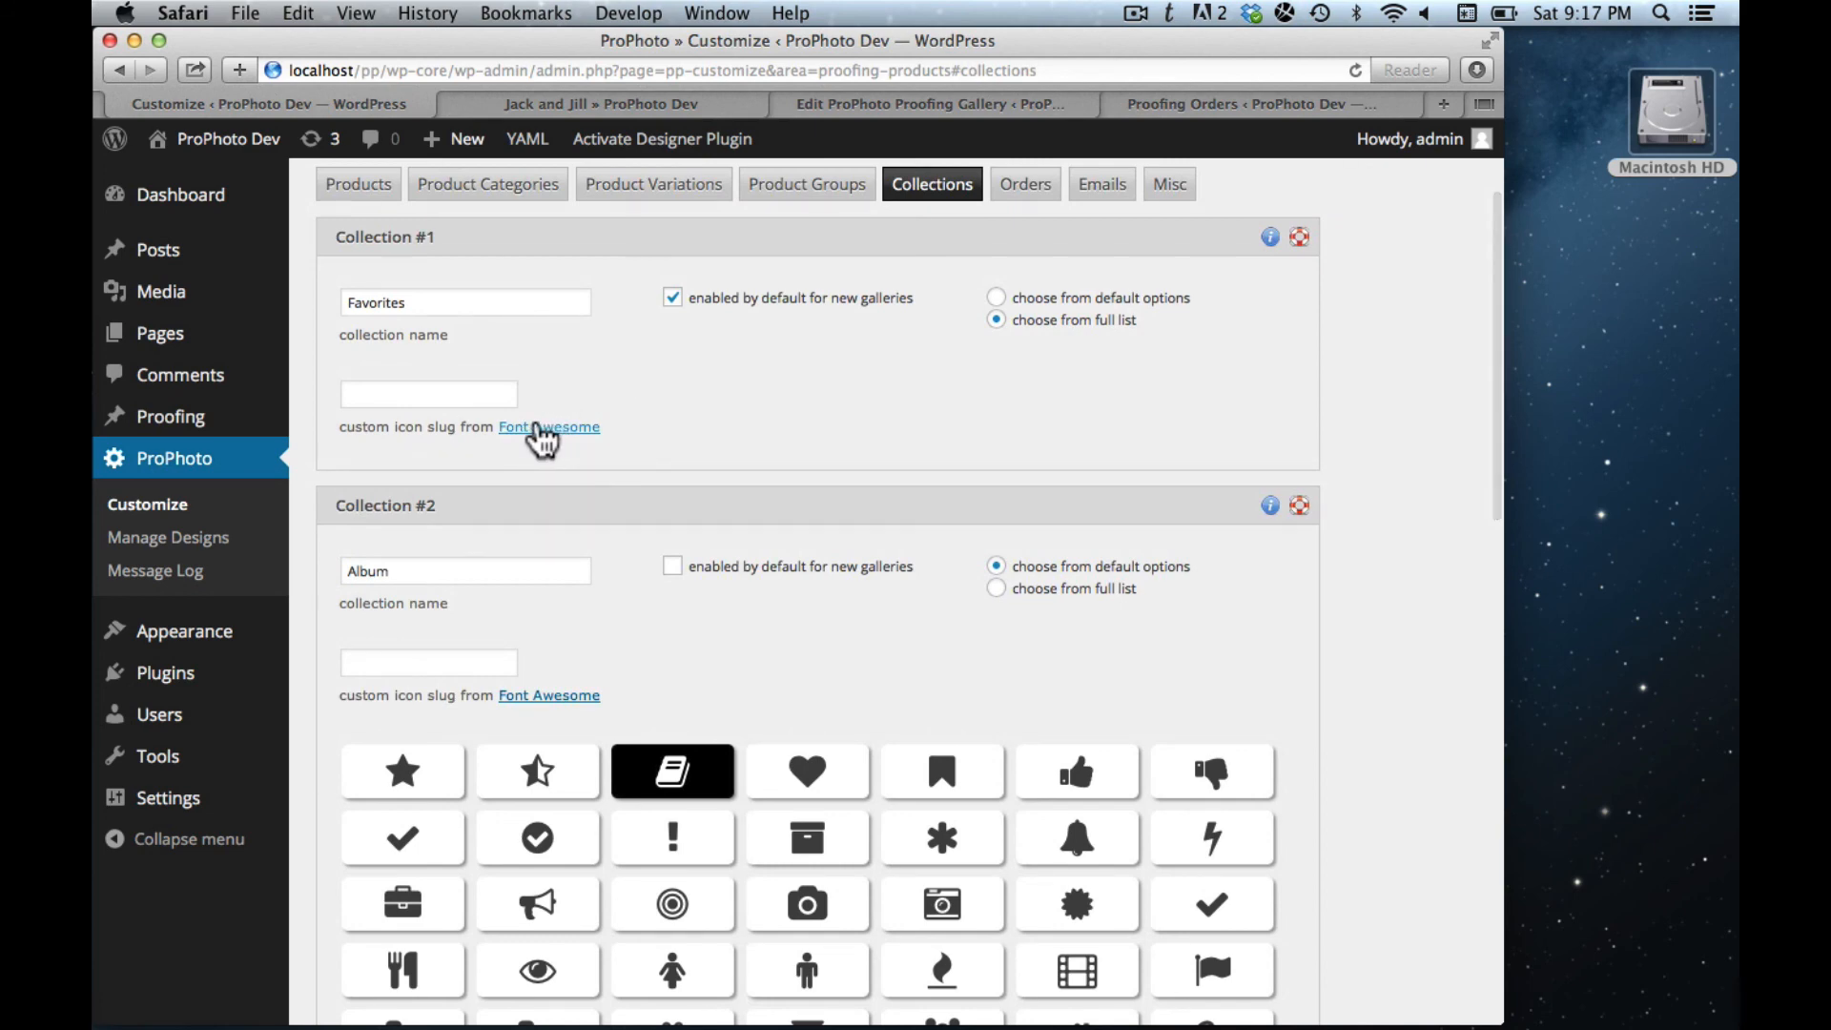
left_click(534, 429)
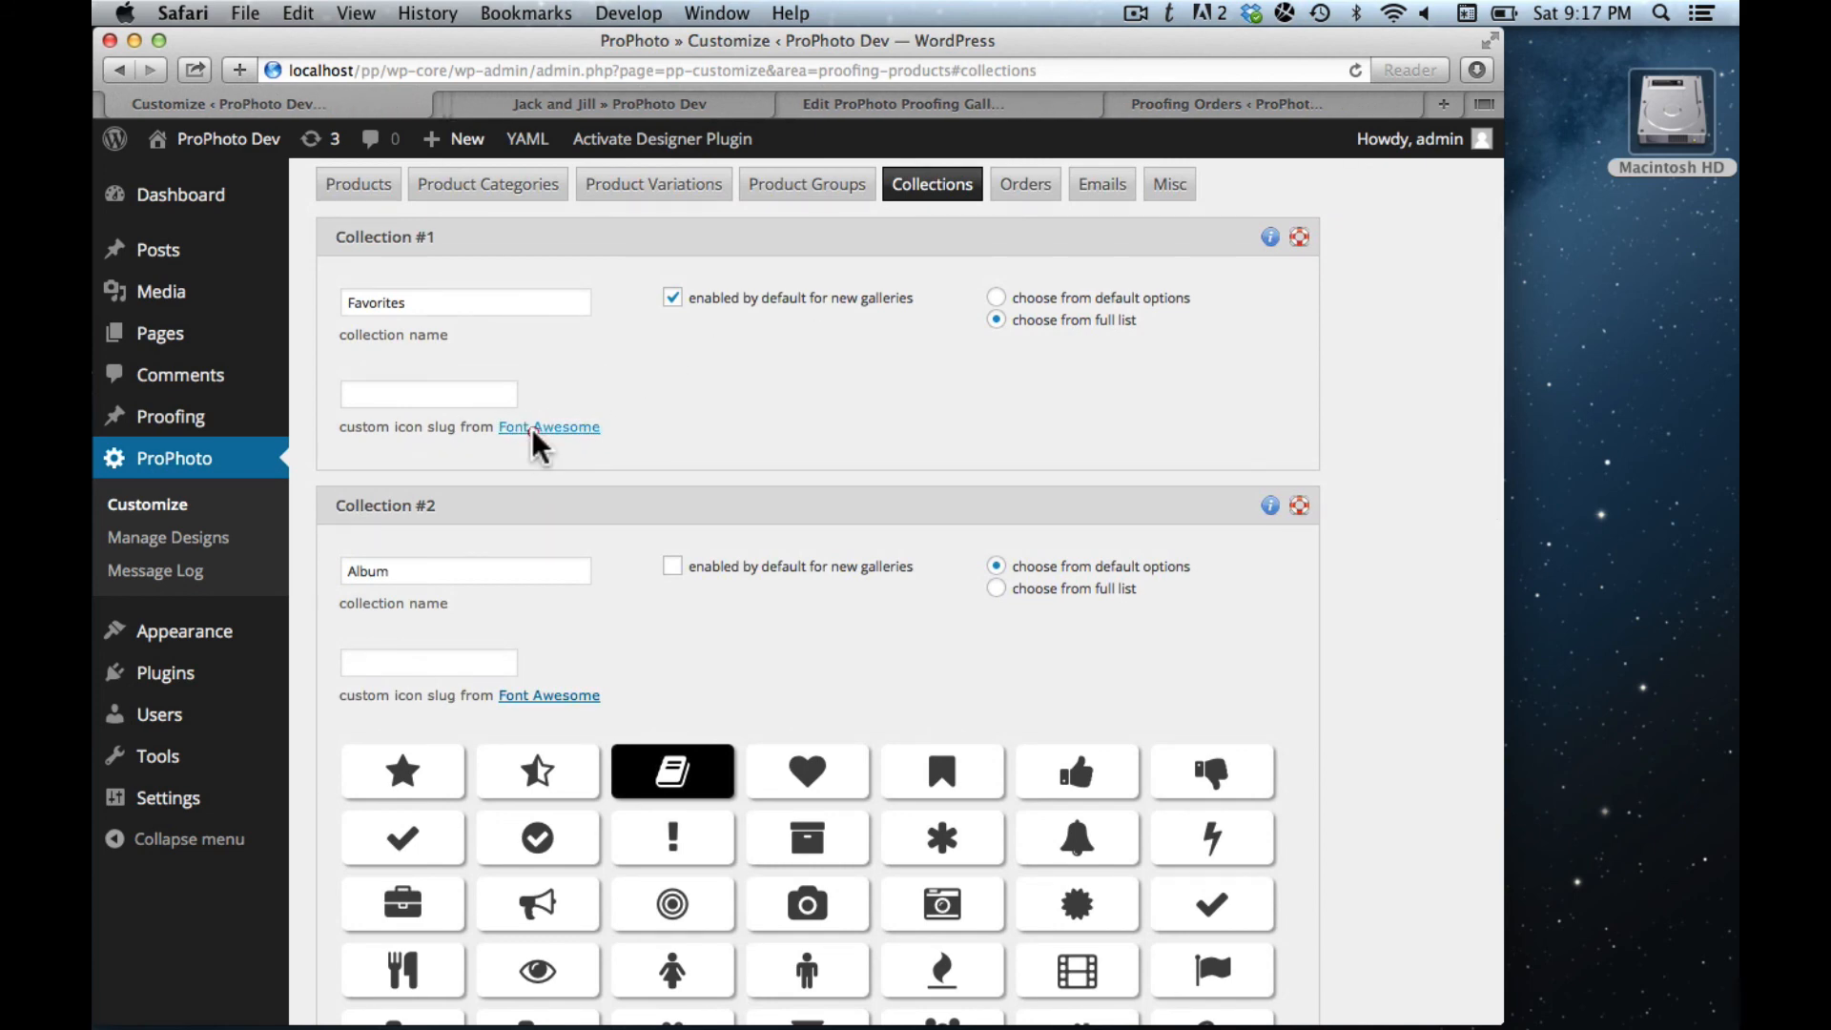
- Browse the Font Awesome icon list, then return to the Jack and Jill gallery
left_click(518, 106)
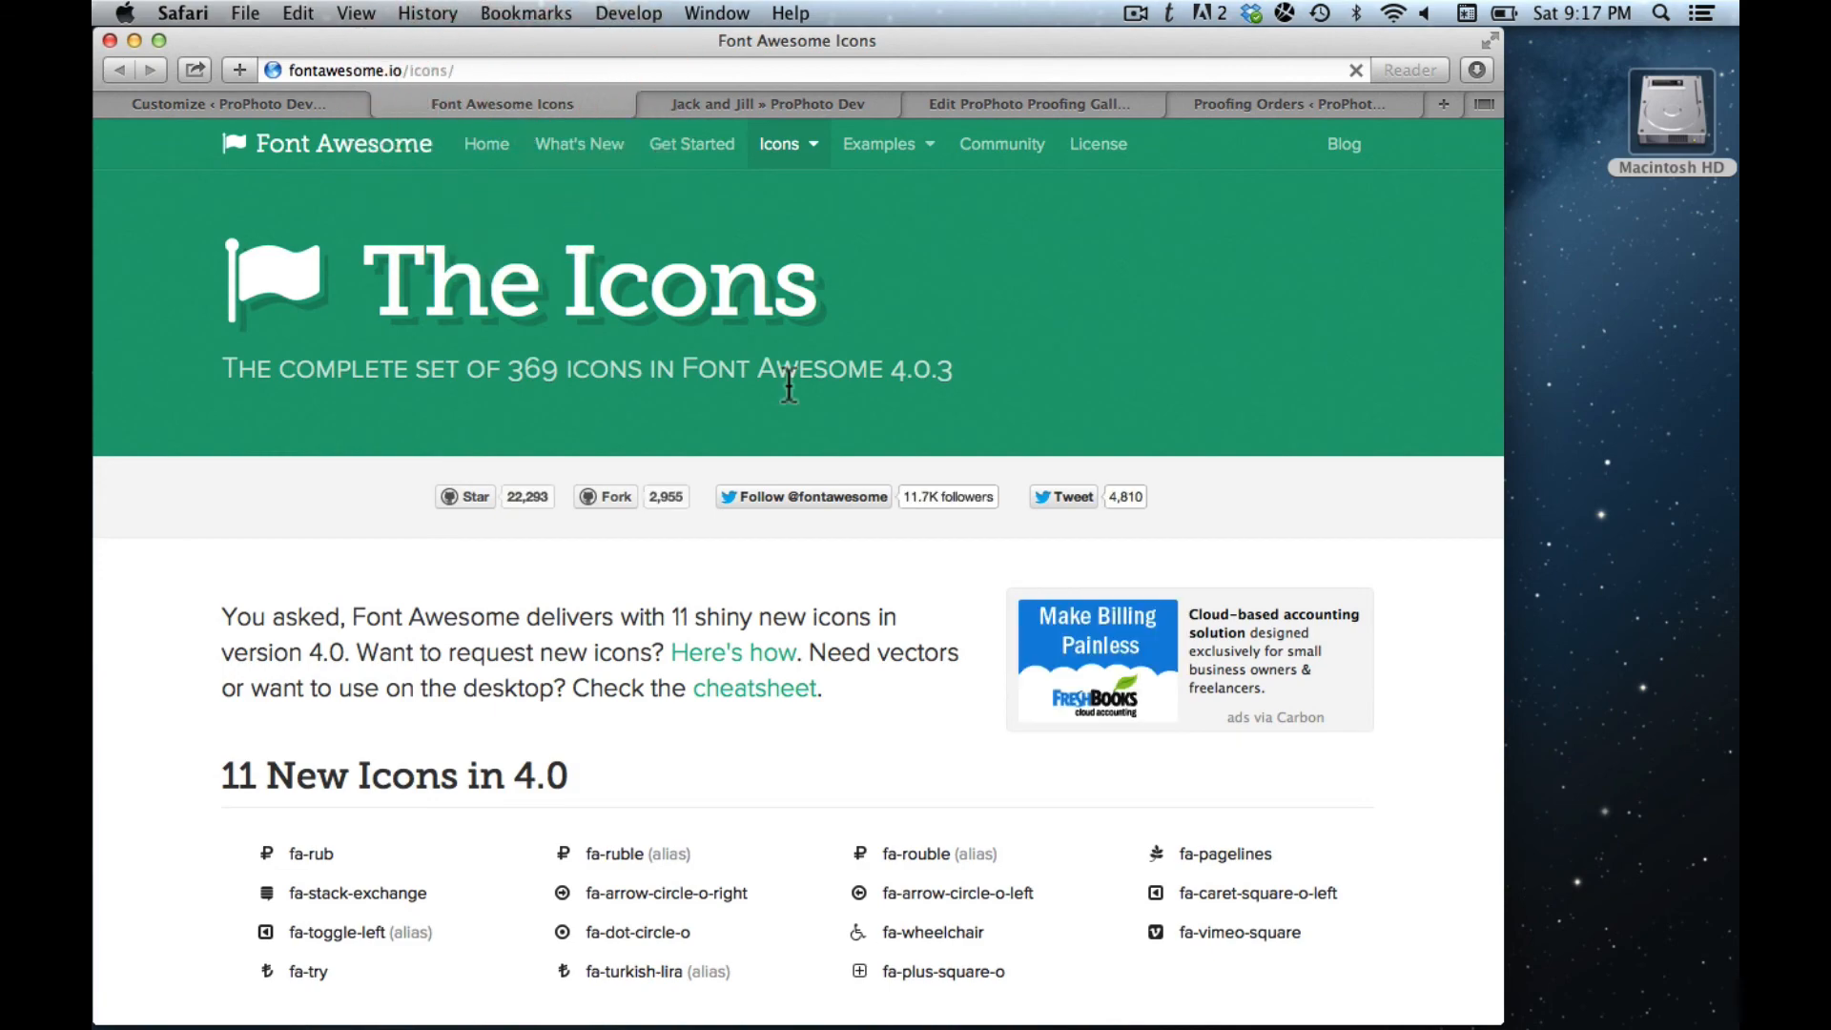
scroll(787, 381, "down", 15)
scroll(788, 385, "down", 12)
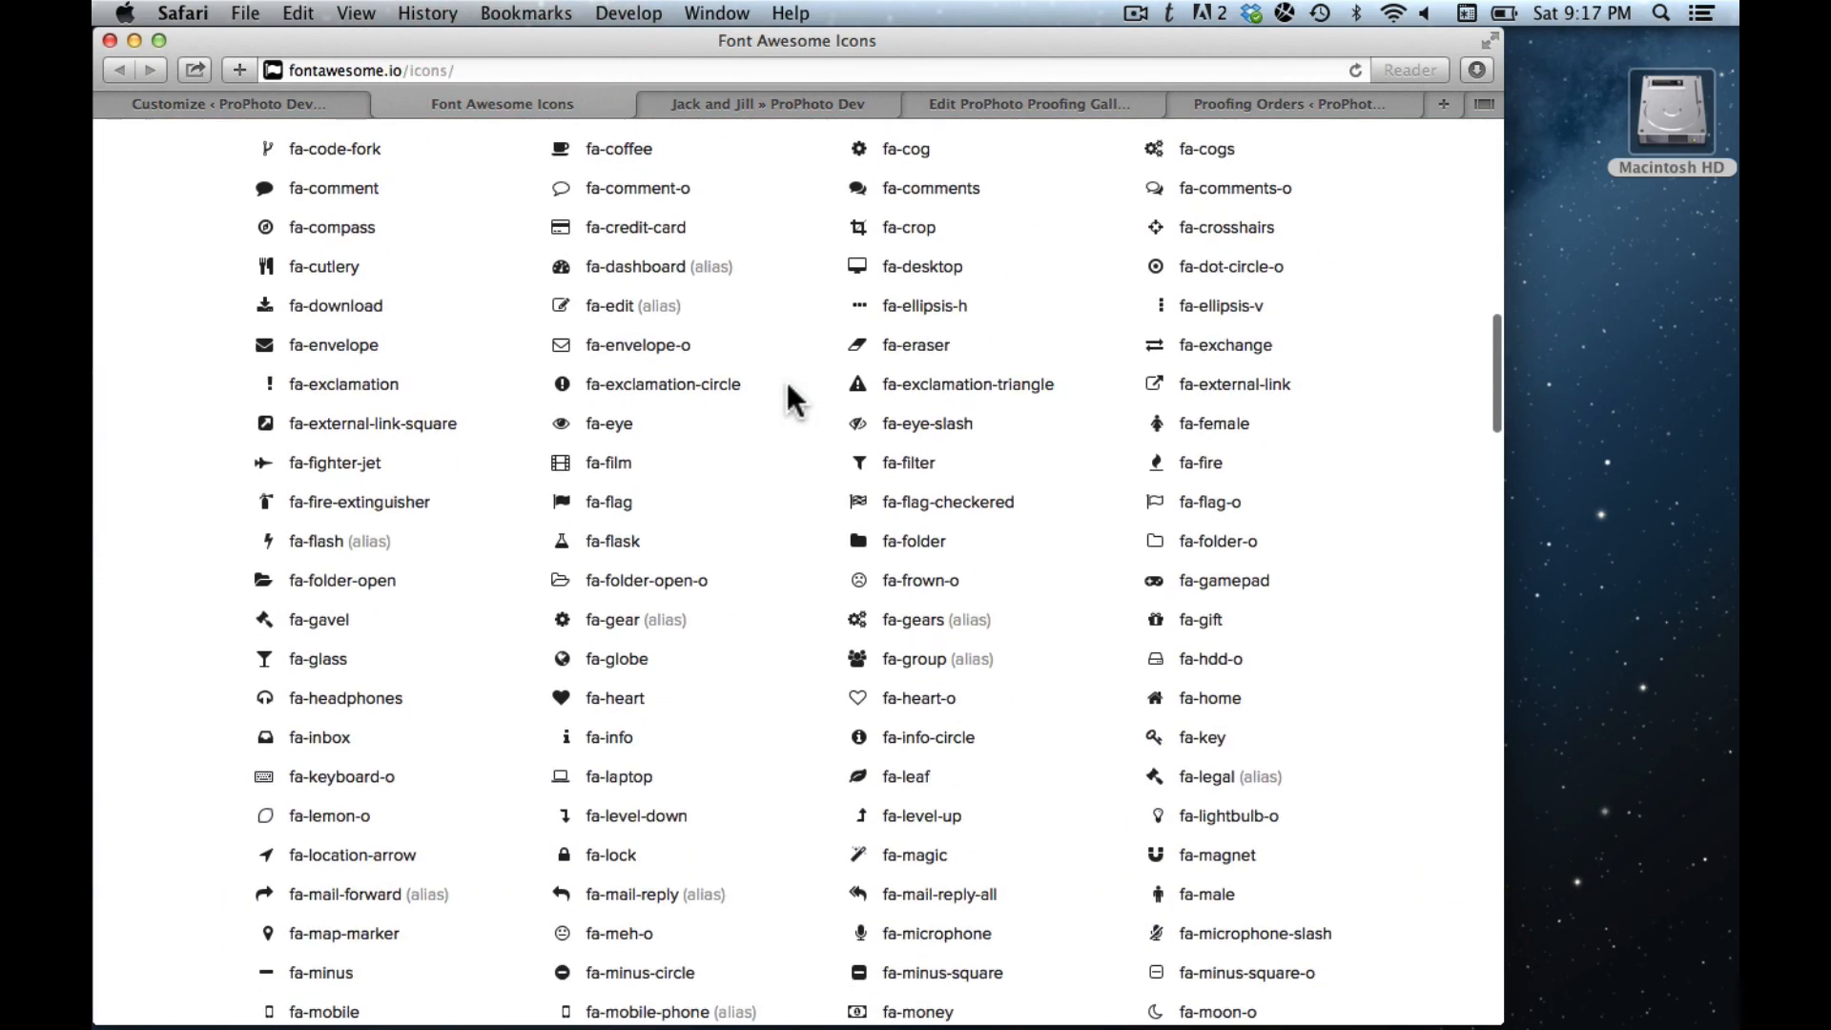
scroll(788, 391, "down", 12)
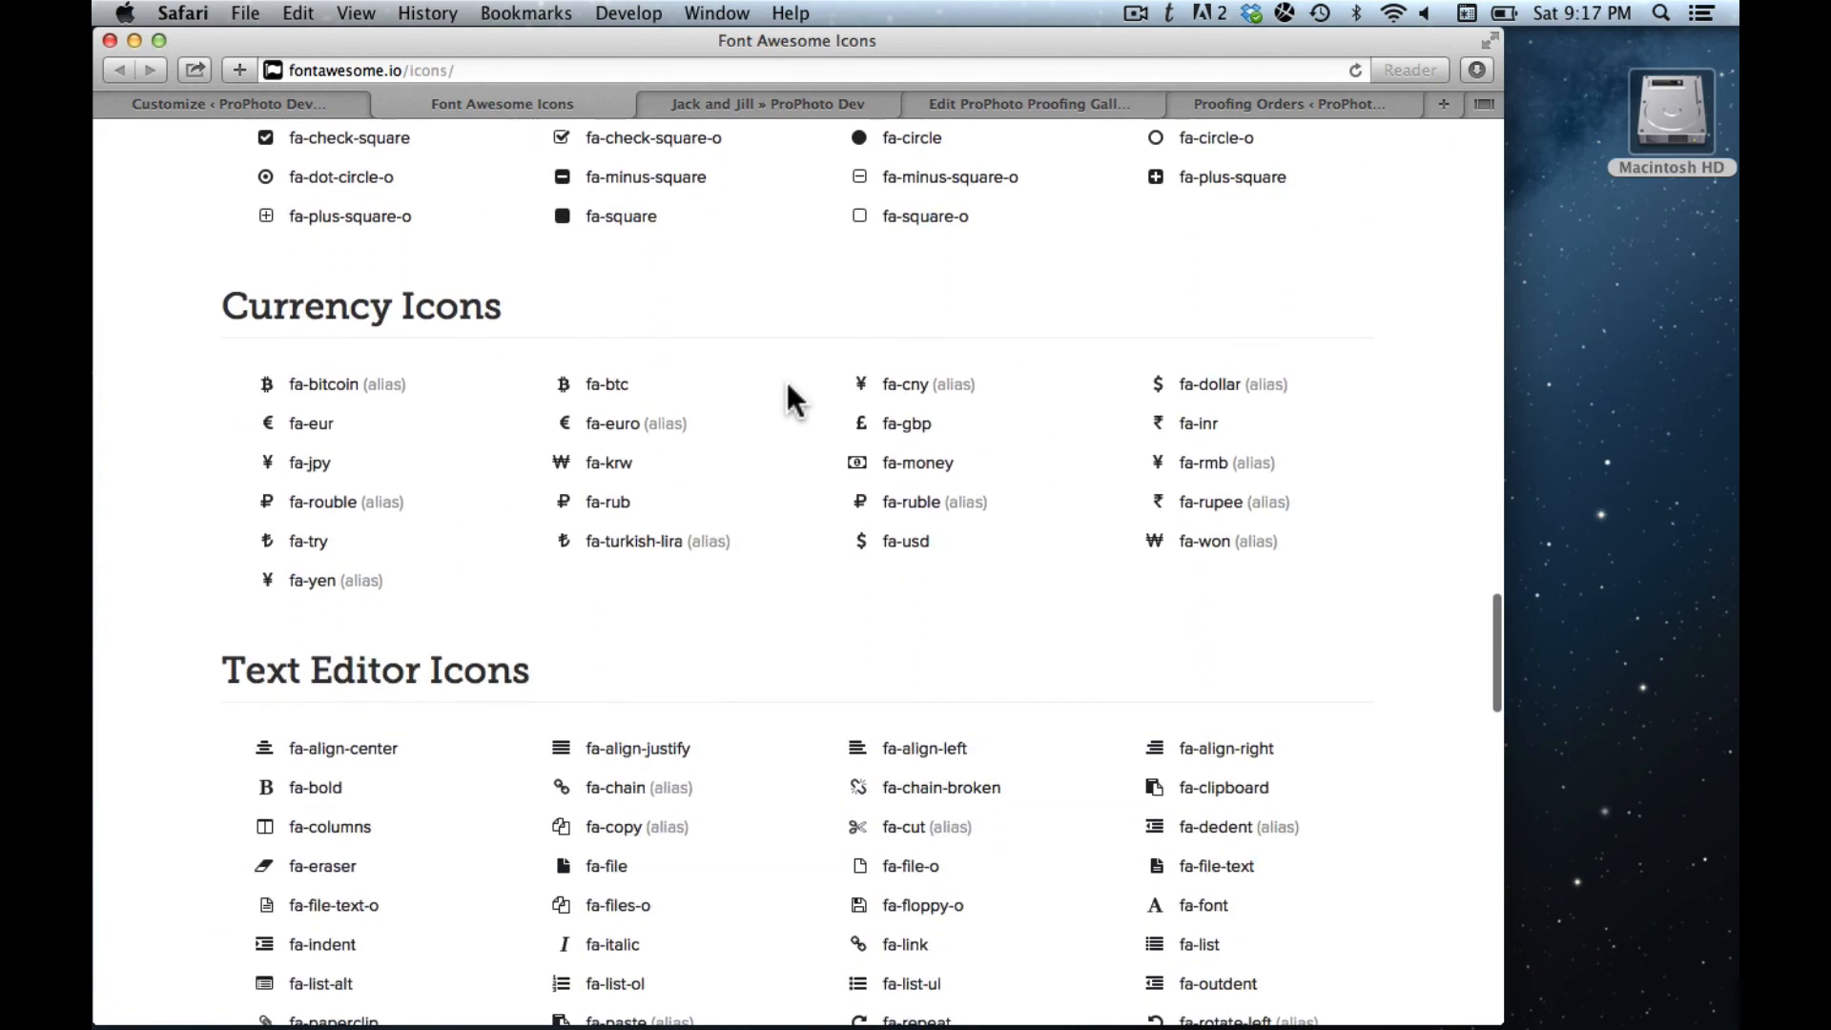
scroll(787, 381, "up", 12)
scroll(787, 381, "up", 15)
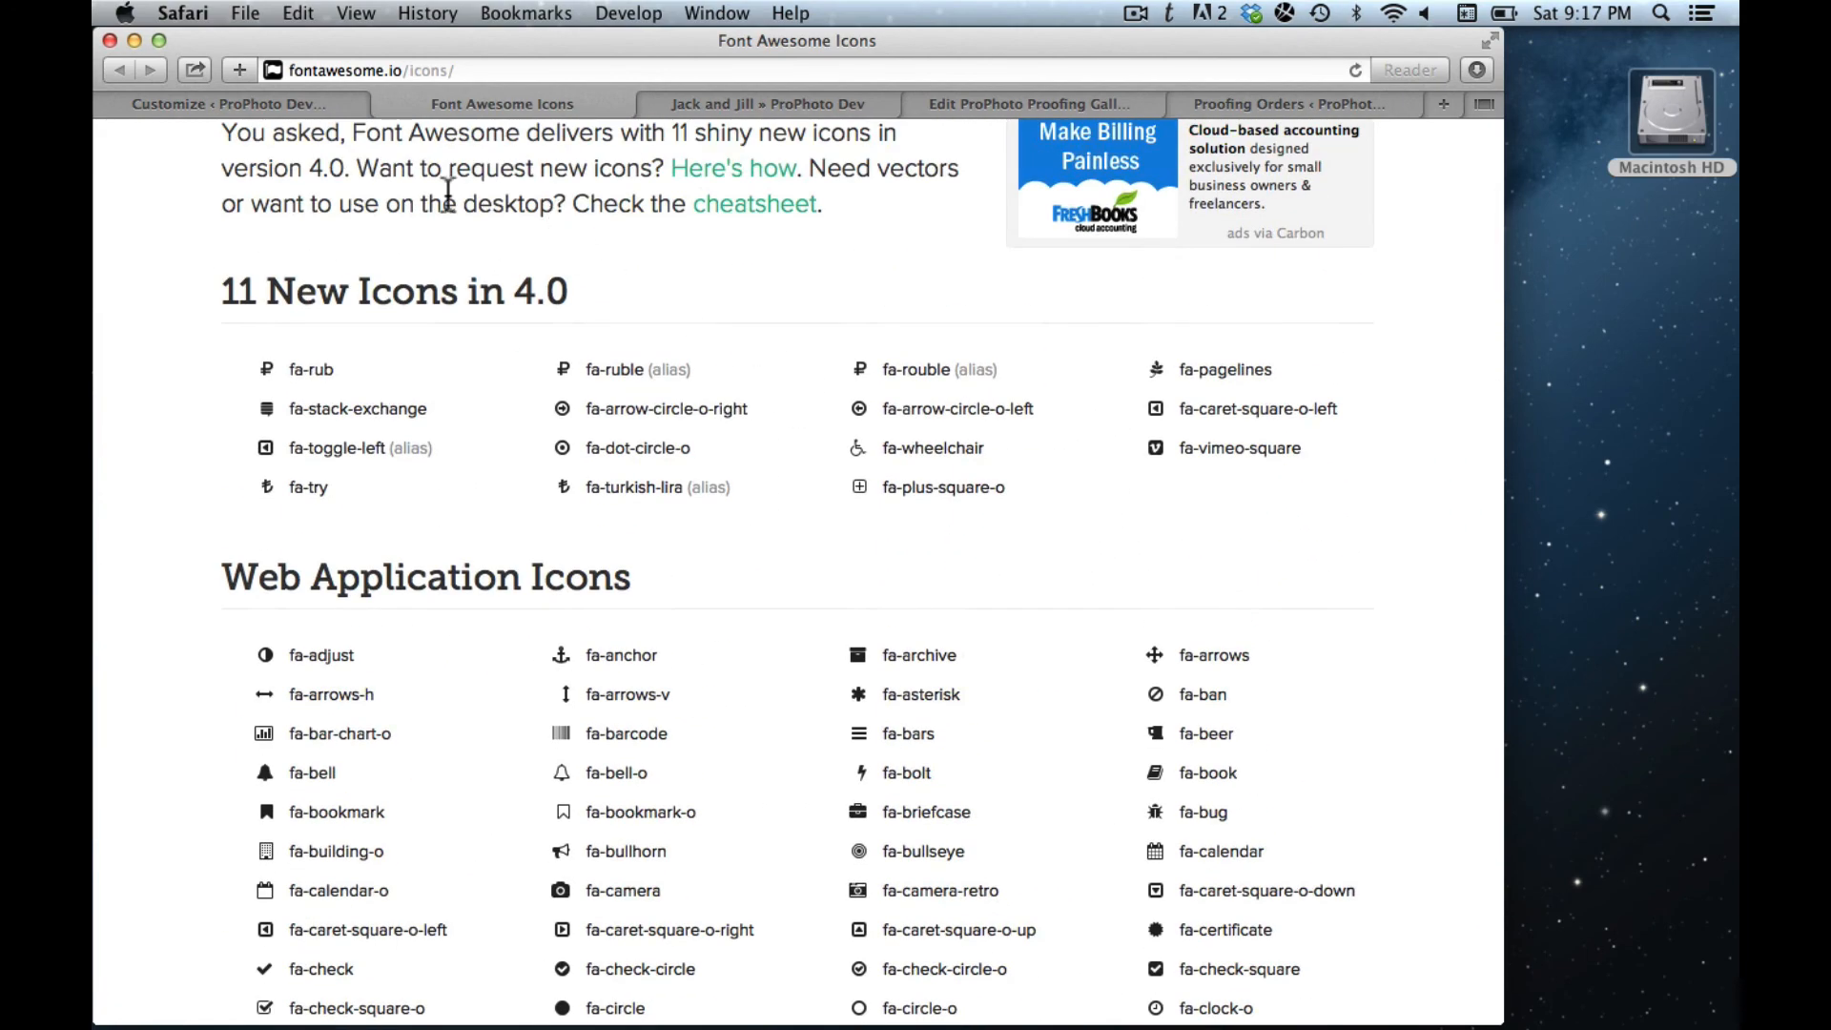
left_click(815, 100)
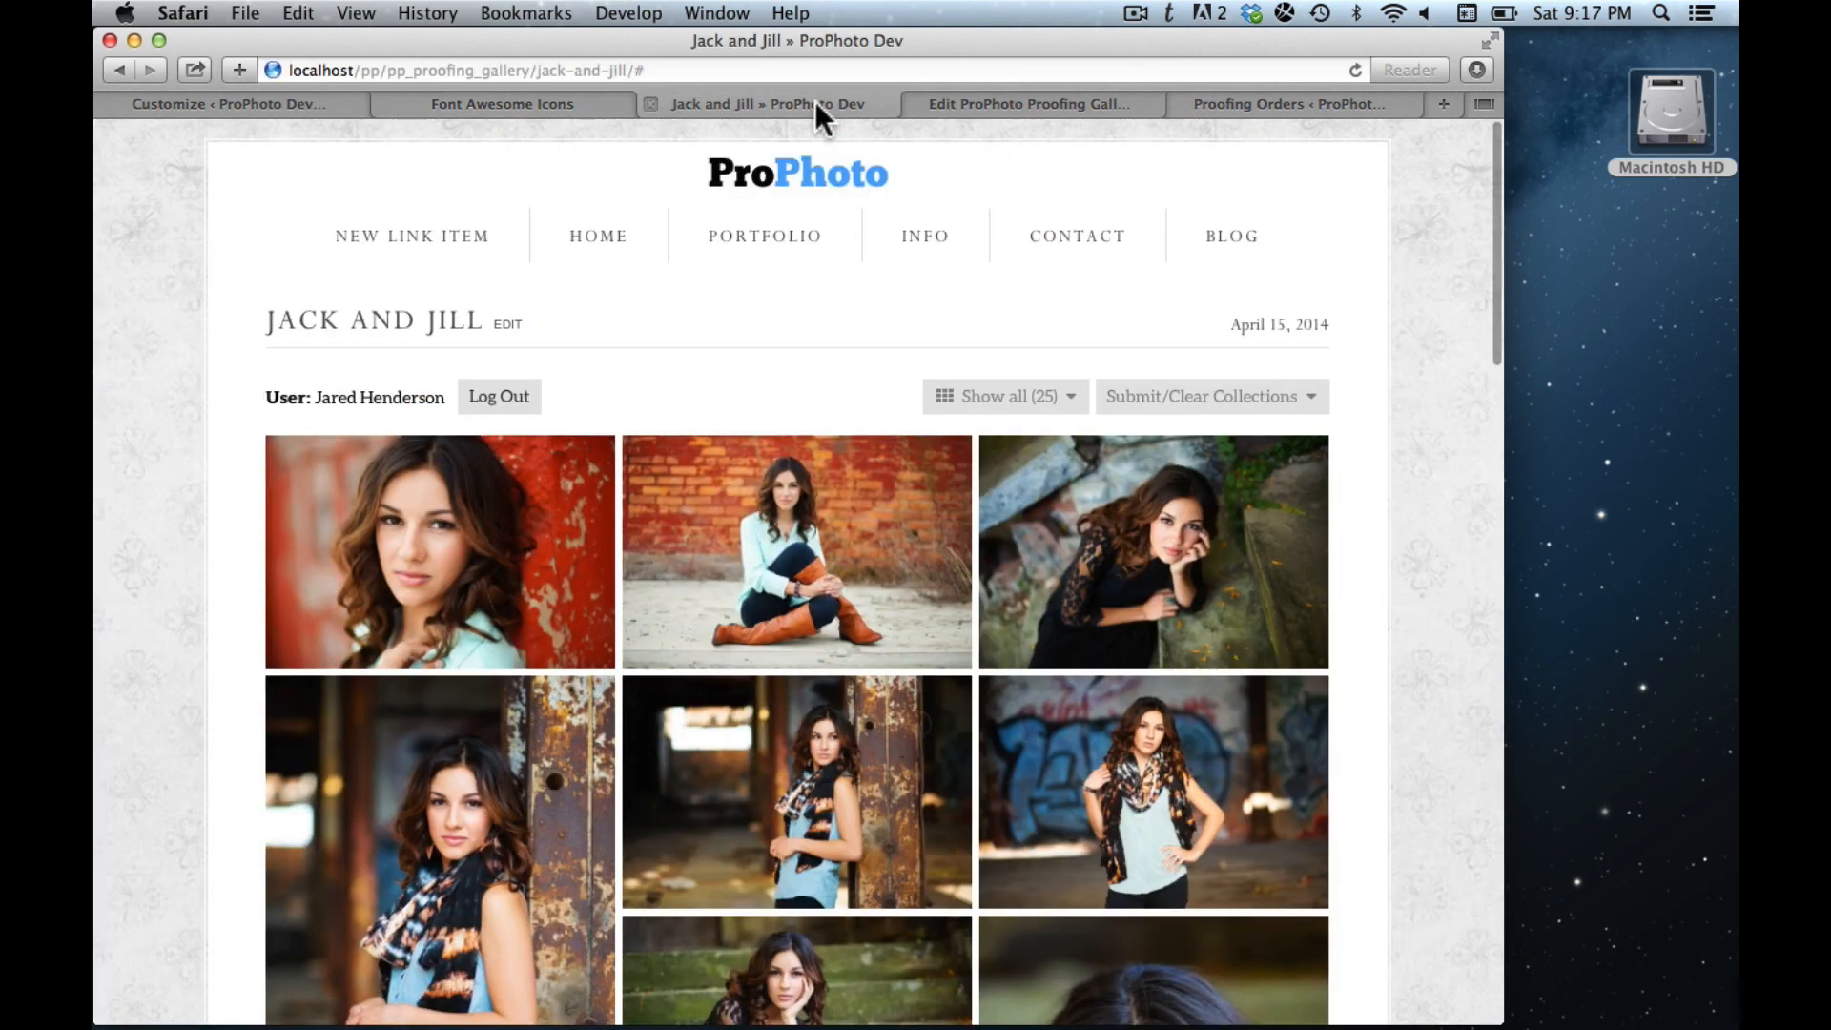